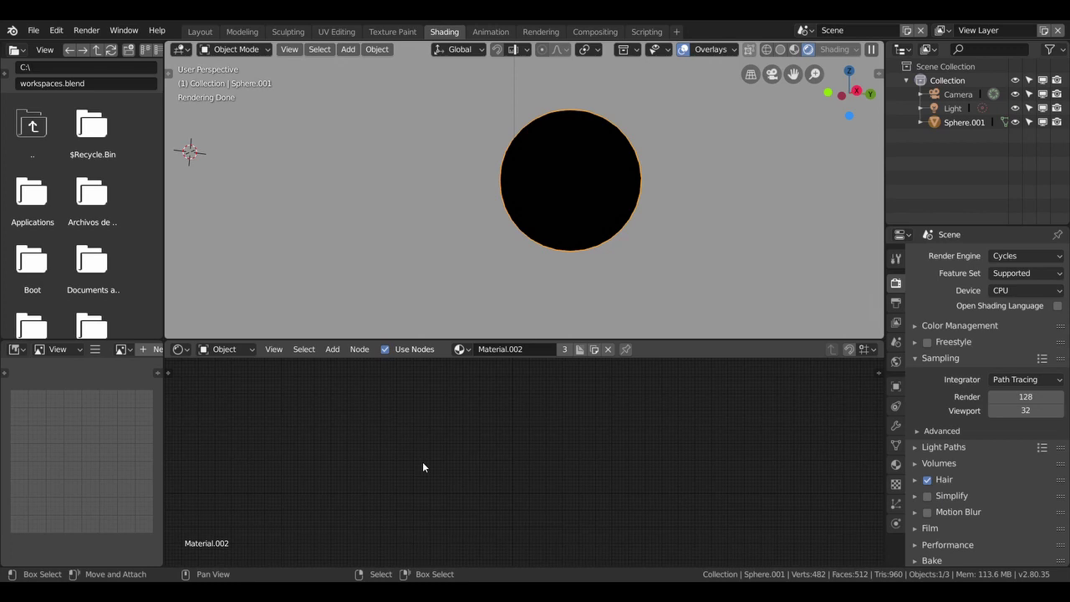
Enlarge the node editor and show the Material Properties for Material.002.
key(shift+a)
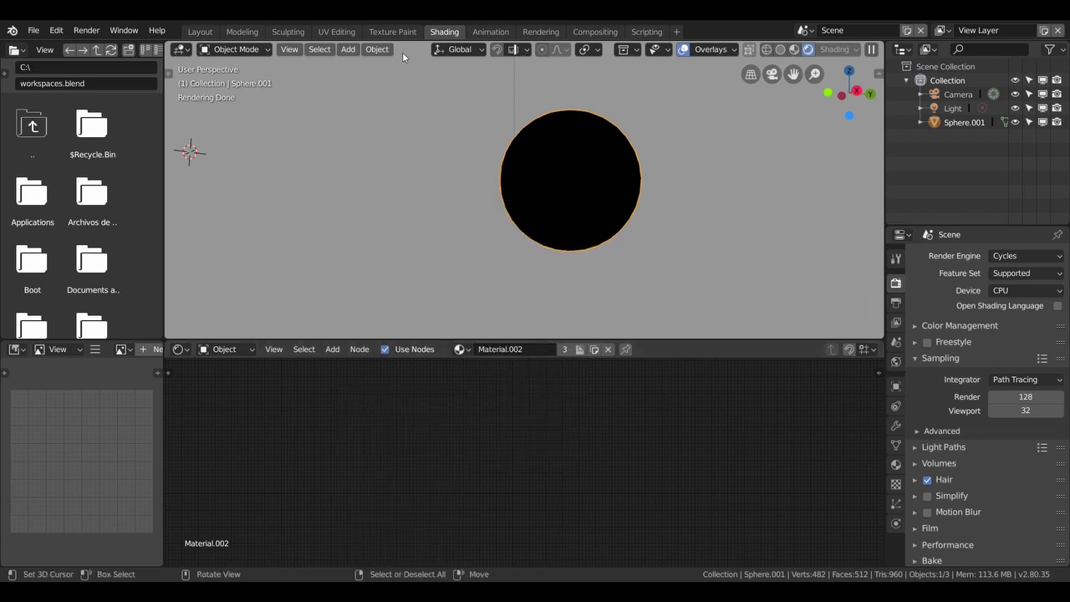
click(200, 31)
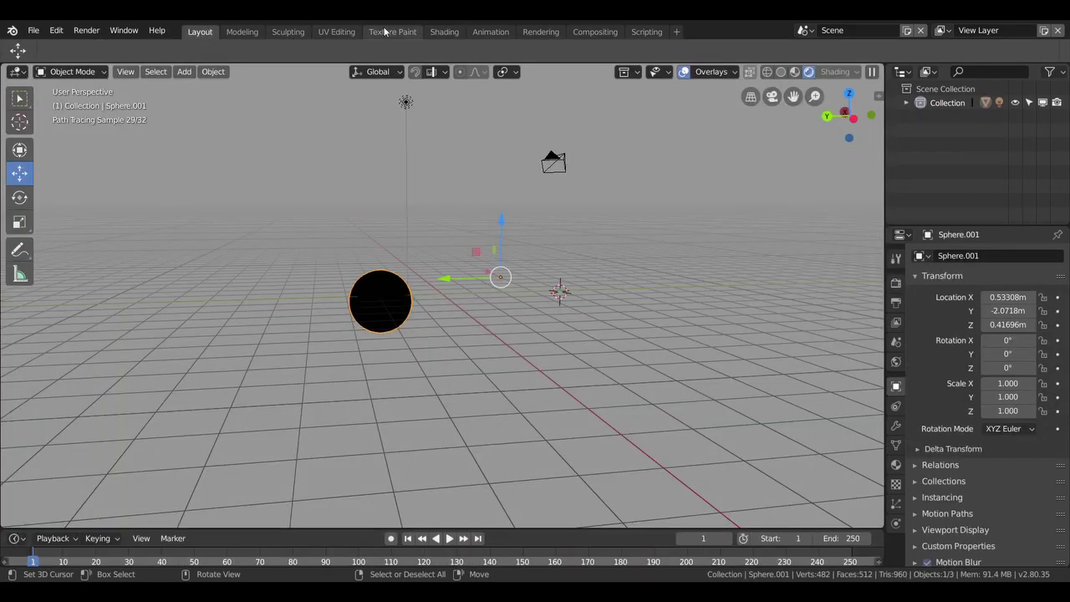
click(441, 34)
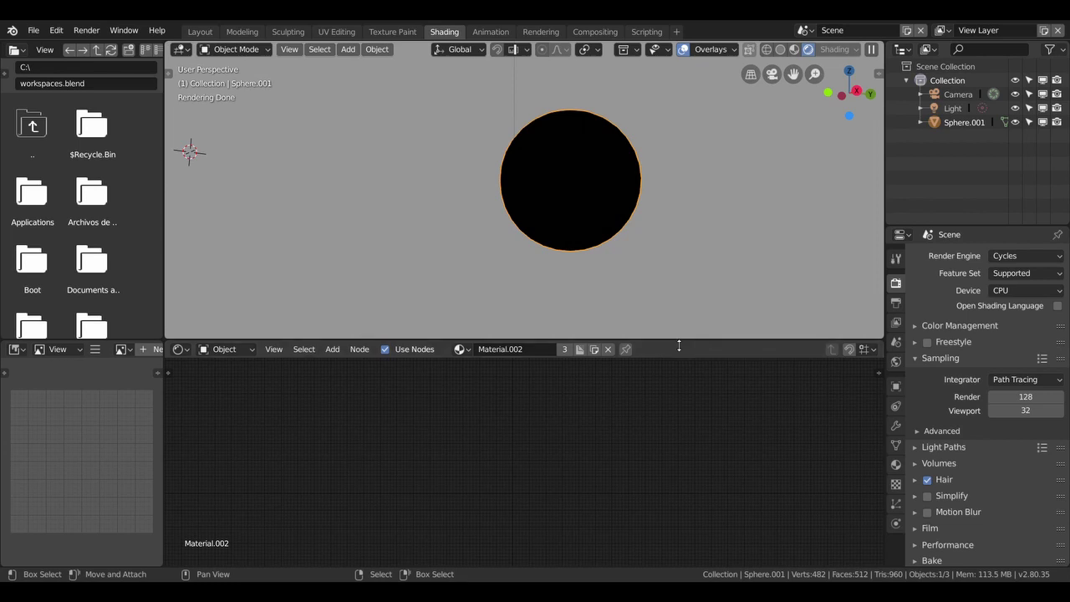
drag(676, 342, 682, 273)
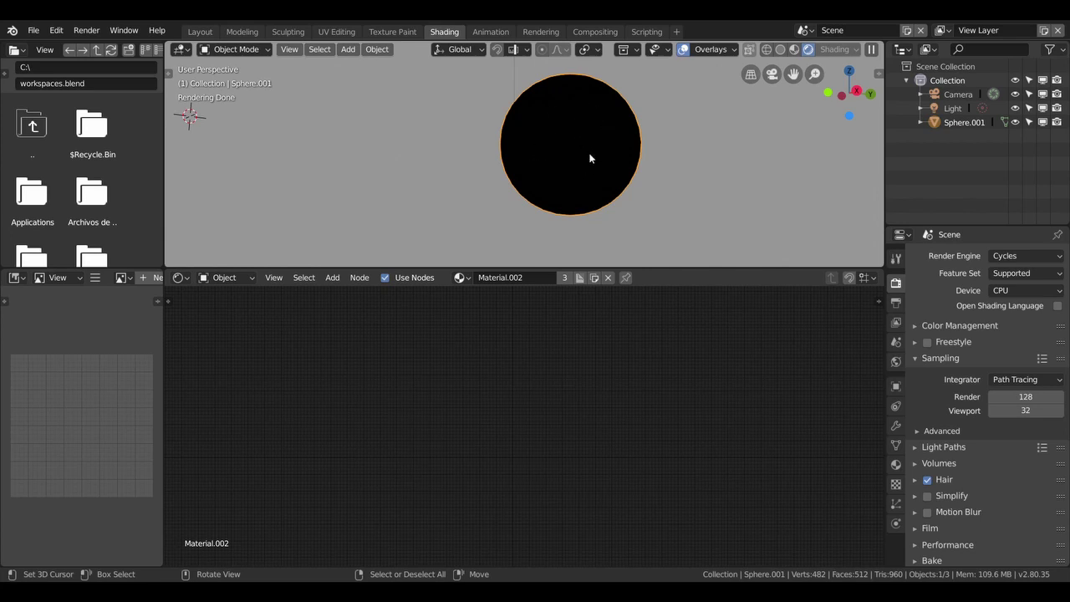
click(895, 466)
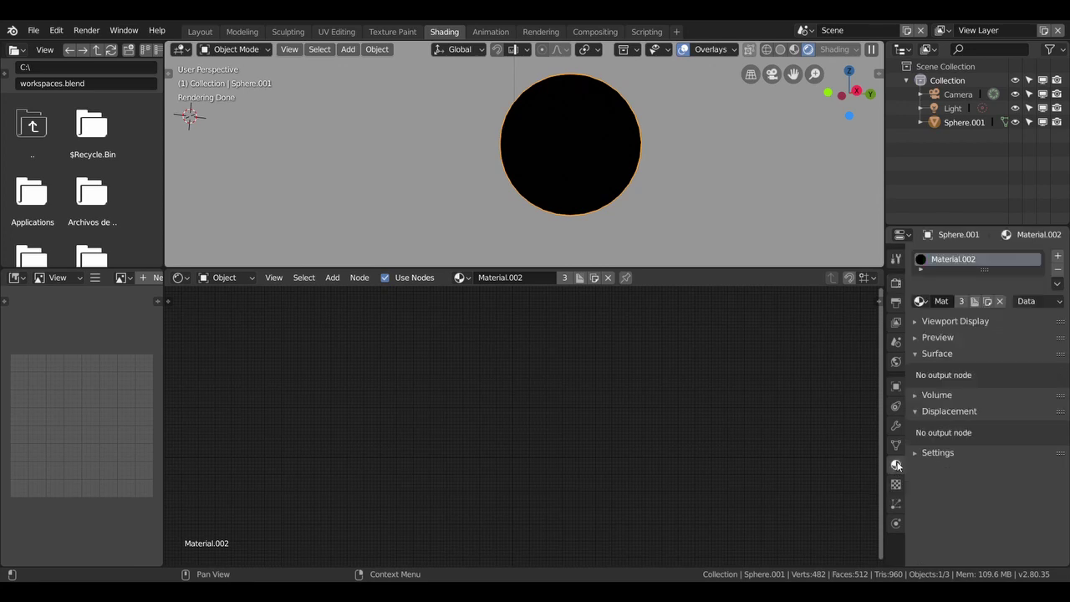
Swap Material.002 for a new Material.003 and delete its default Principled BSDF.
click(1057, 270)
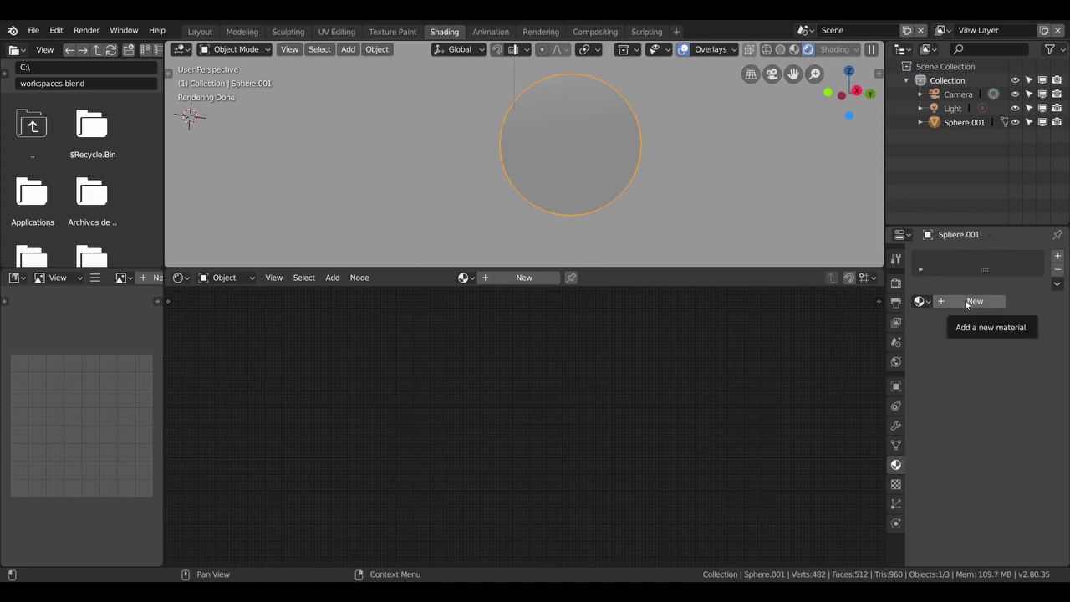
click(966, 303)
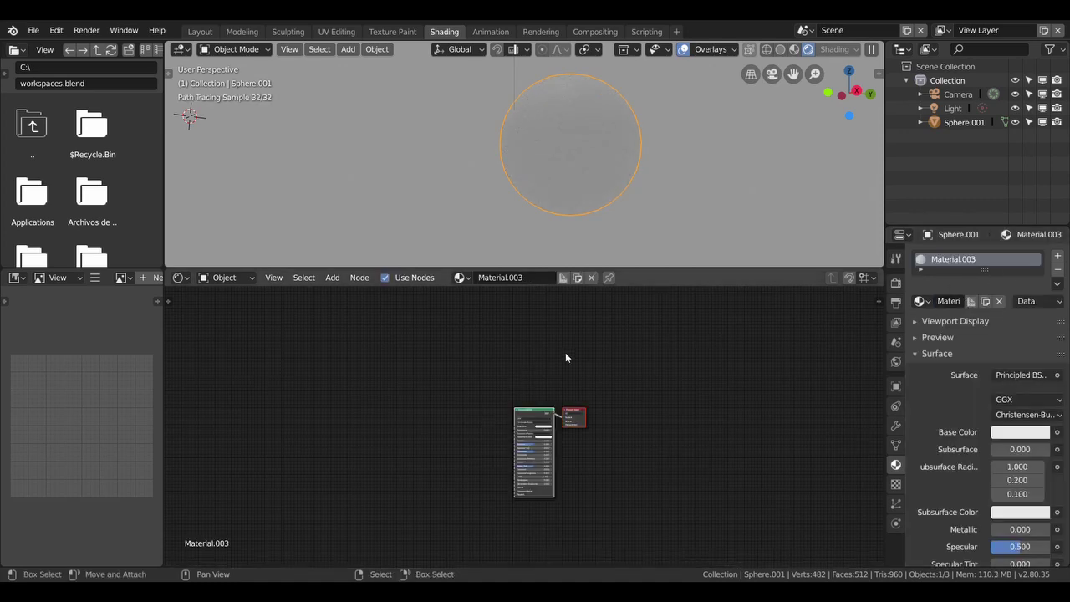
scroll(681, 320, up, 5)
key(x)
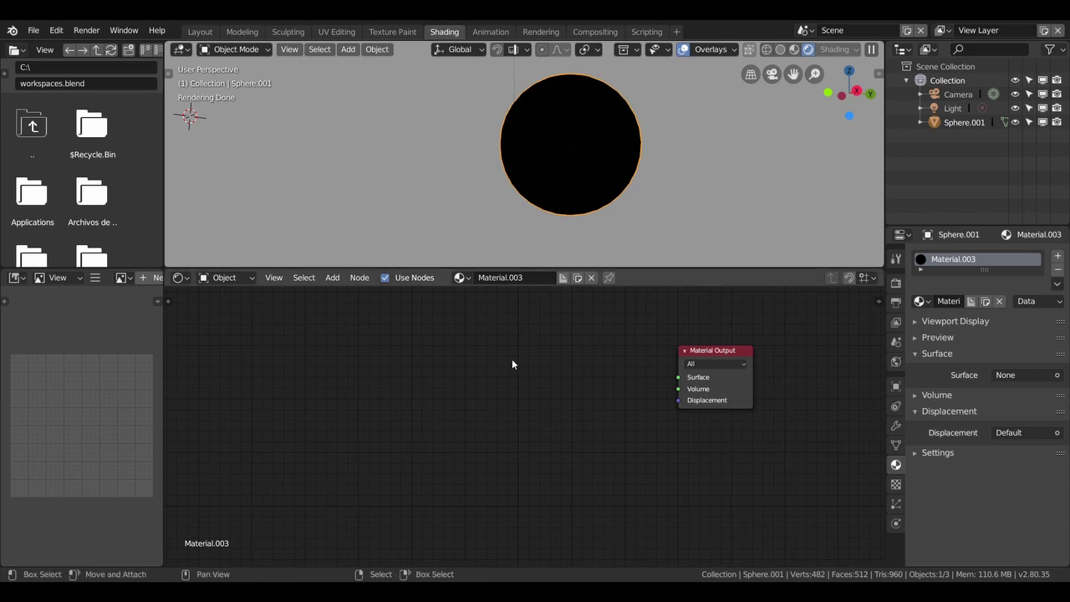
Wire a yellow-green Diffuse BSDF into the output's Surface, then add an Ambient Occlusion node.
key(shift+a)
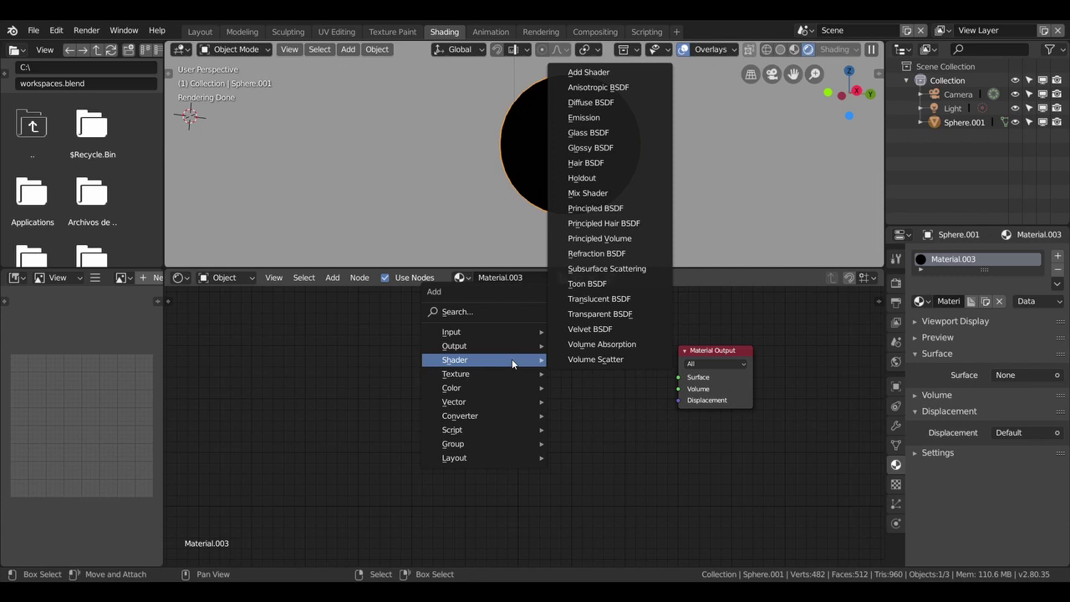
click(589, 102)
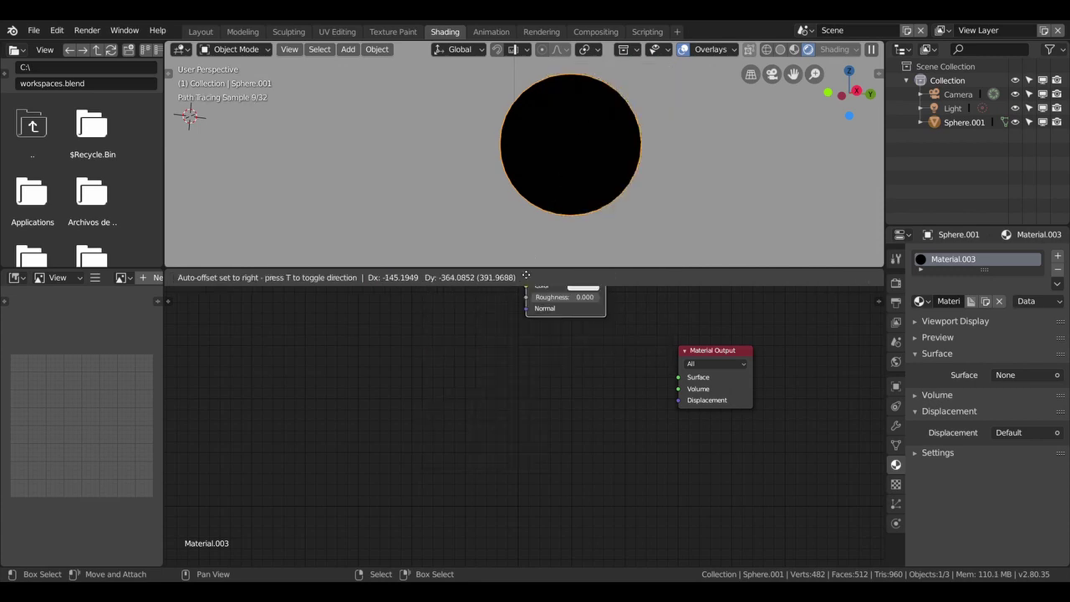
click(533, 356)
drag(585, 366, 678, 377)
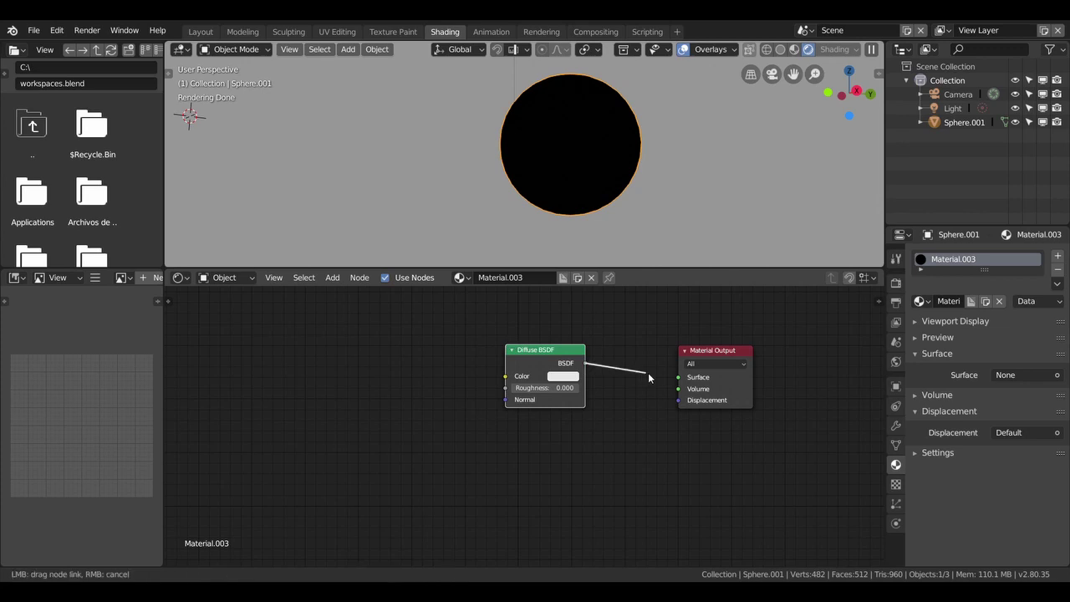
drag(564, 359, 588, 366)
click(588, 366)
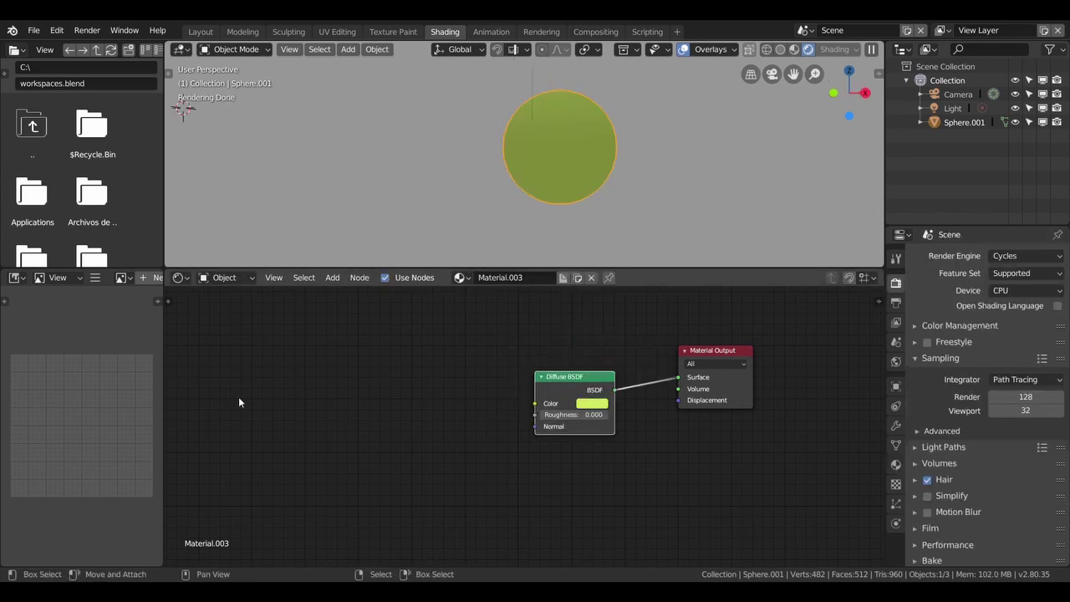
key(shift+a)
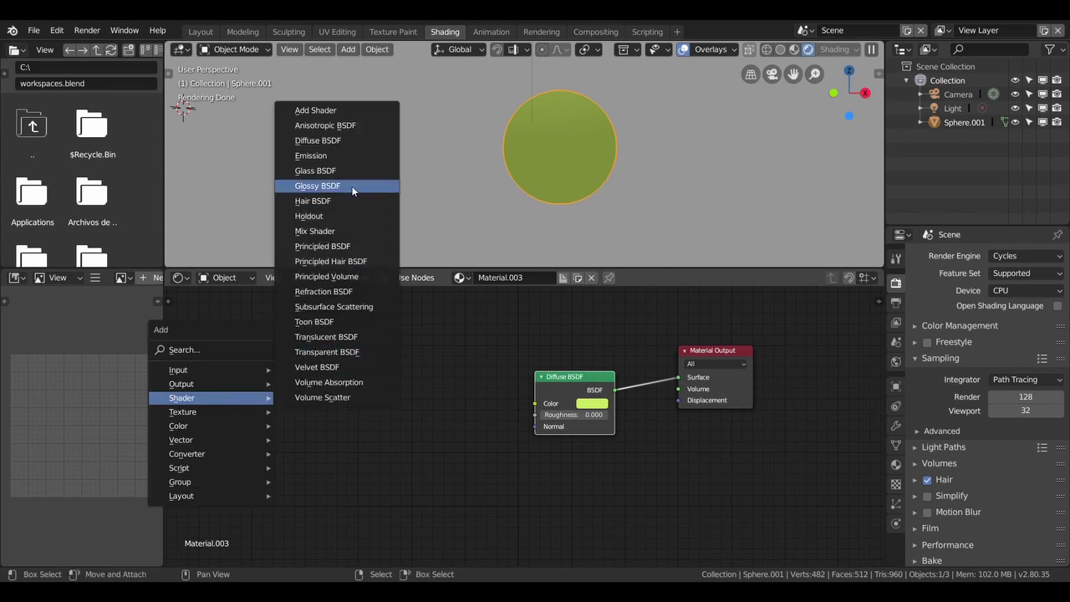
mouse_move(178, 369)
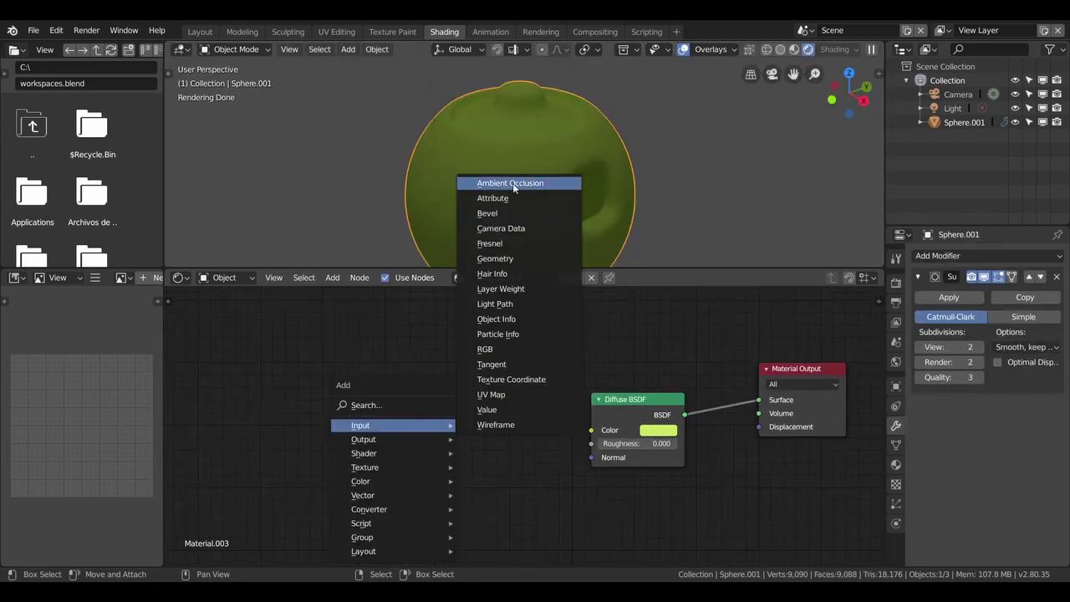
click(512, 183)
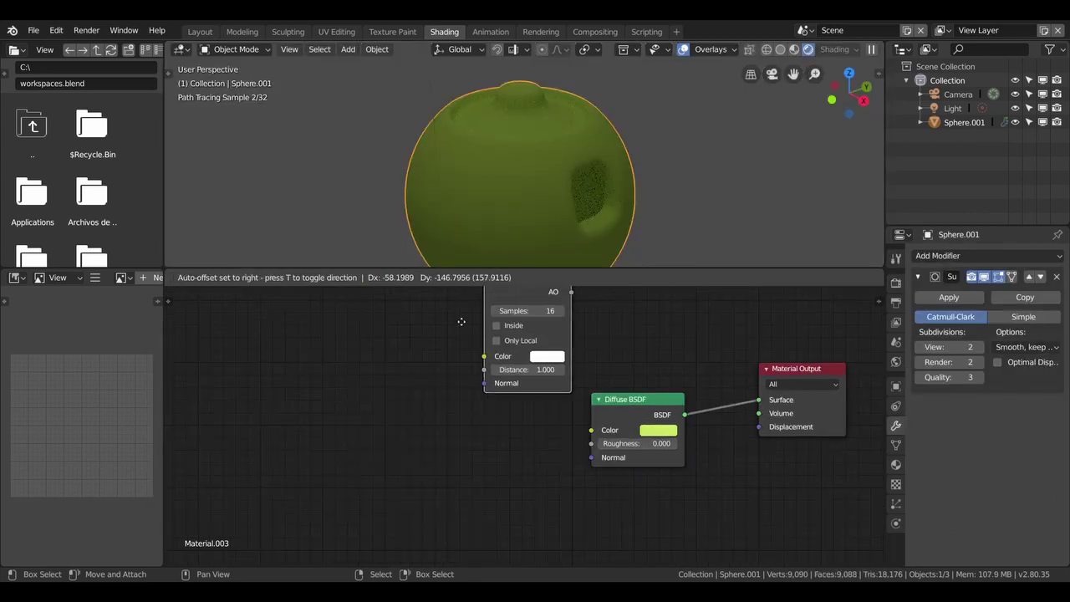
Place the Ambient Occlusion node and link its Color output to the Diffuse BSDF's Color.
click(436, 363)
drag(493, 365, 466, 371)
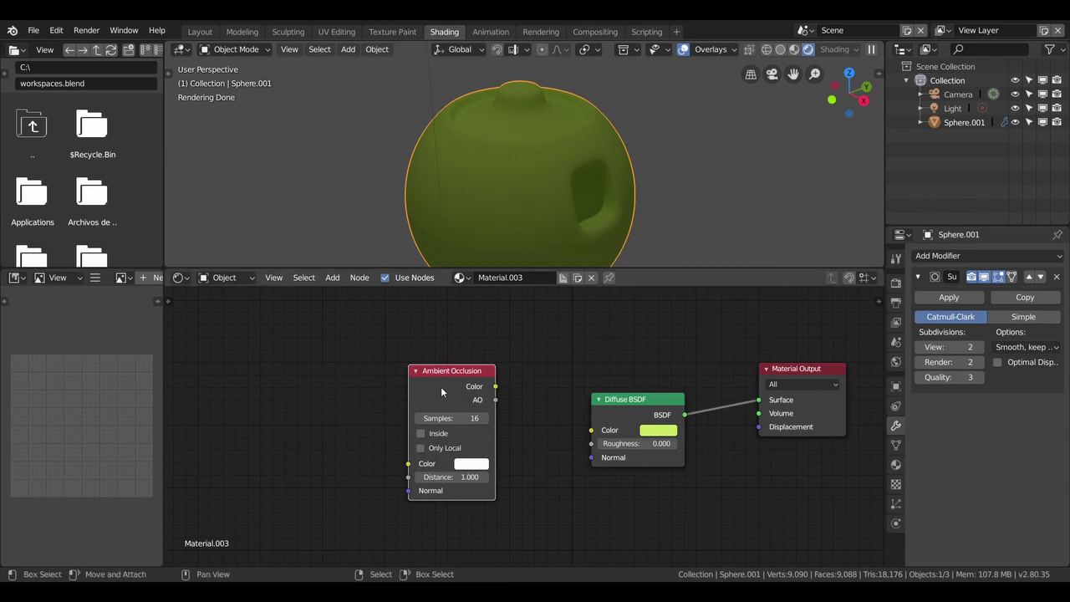
mouse_move(442, 373)
mouse_down()
mouse_move(464, 346)
mouse_move(581, 439)
mouse_up()
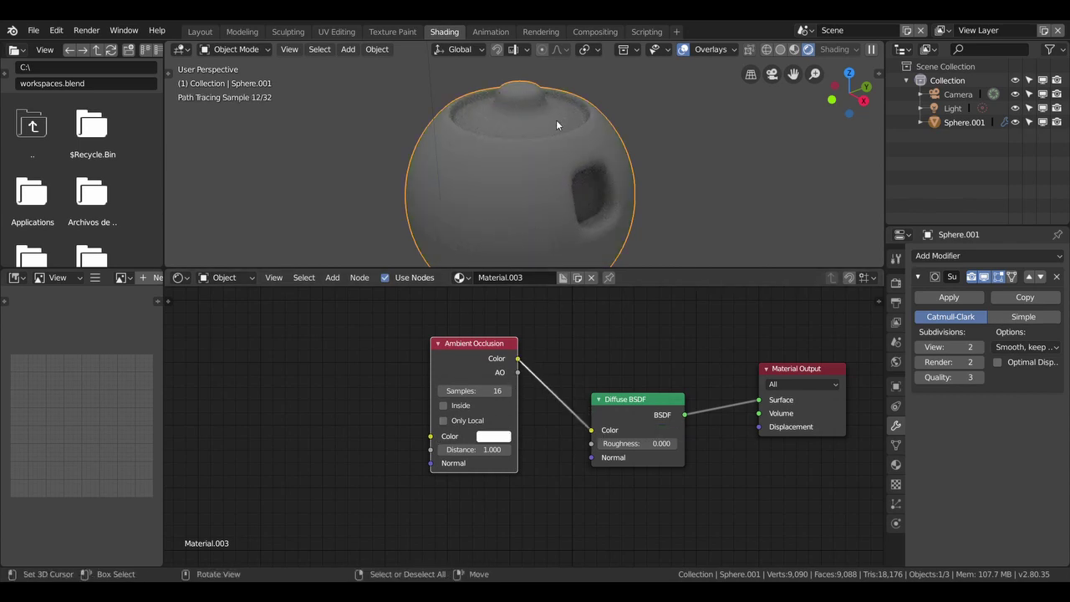
Give Ambient Occlusion a yellow-orange colour, enable Inside, and set Distance to 0.700.
click(493, 435)
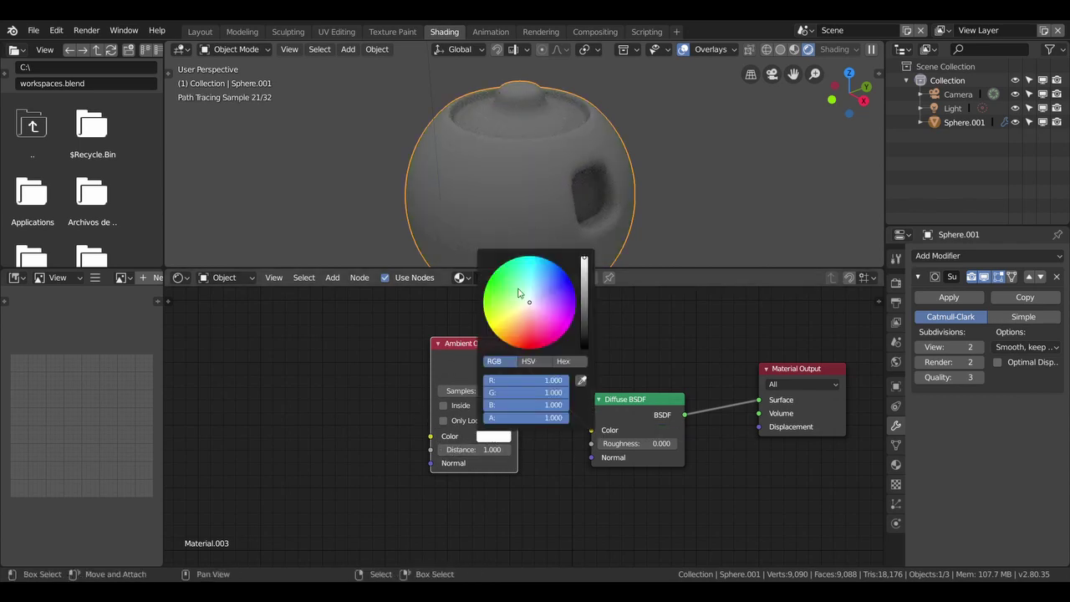
click(512, 320)
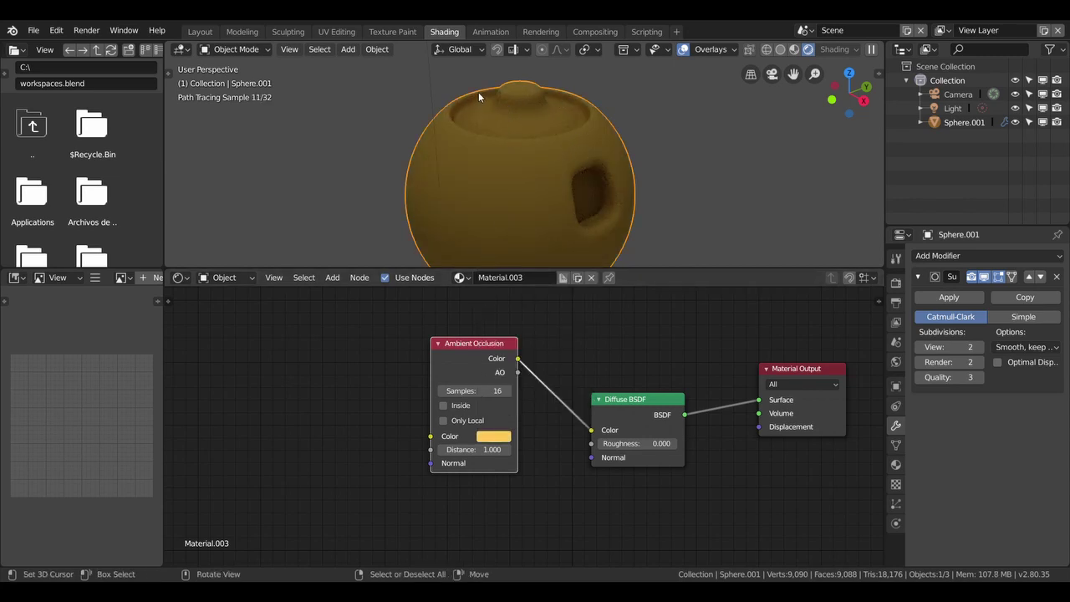
click(443, 405)
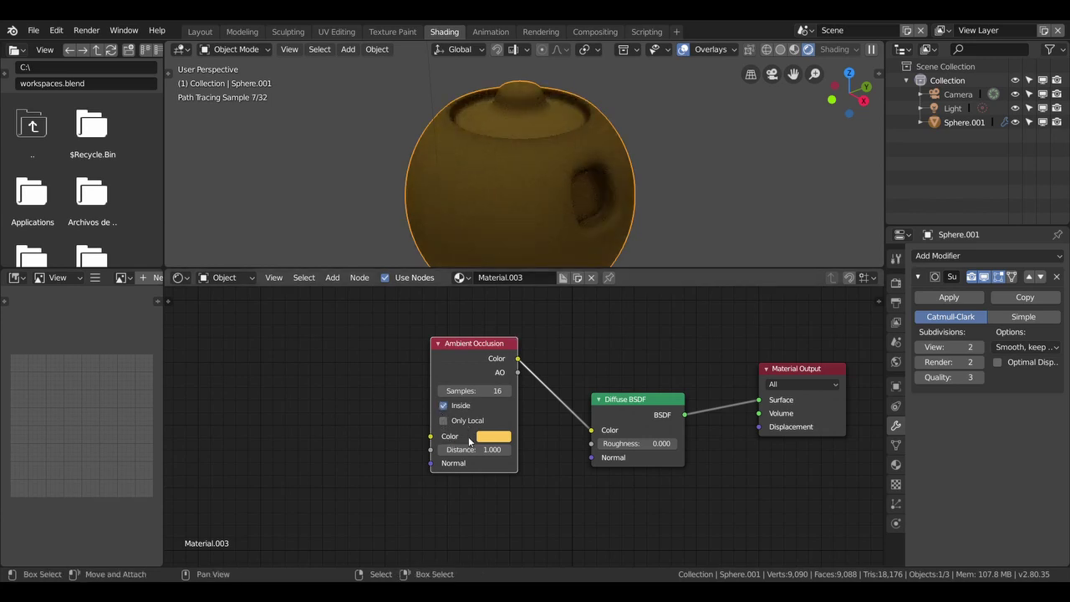
mouse_move(485, 450)
mouse_down()
mouse_move(501, 450)
mouse_move(454, 450)
mouse_move(489, 449)
mouse_up()
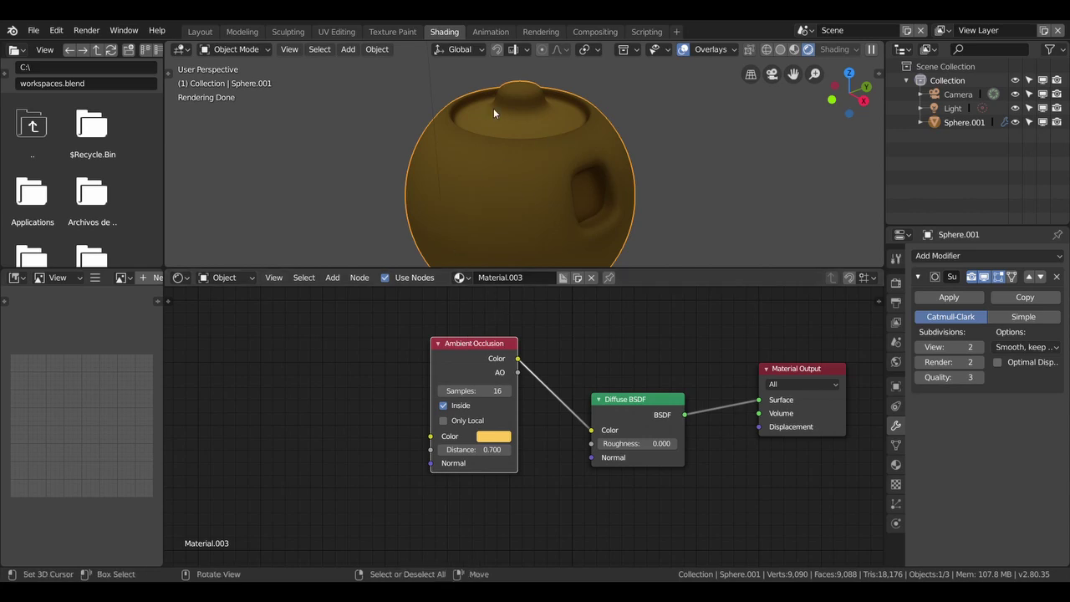
drag(451, 346, 431, 341)
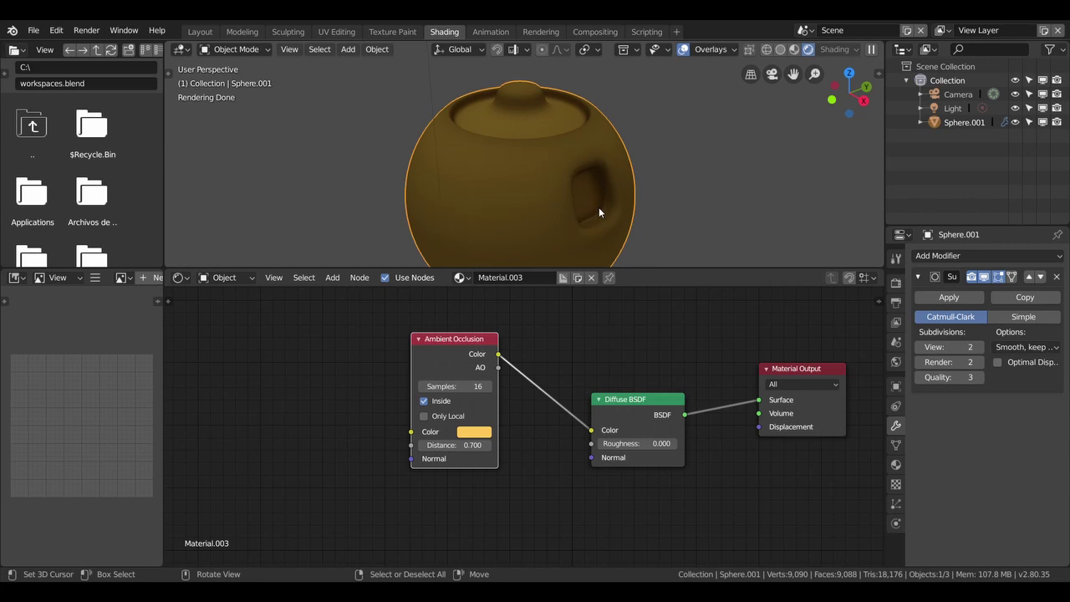
Test smaller occlusion distances, then settle on Distance 0.700 with Samples raised to 20.
drag(455, 348, 477, 355)
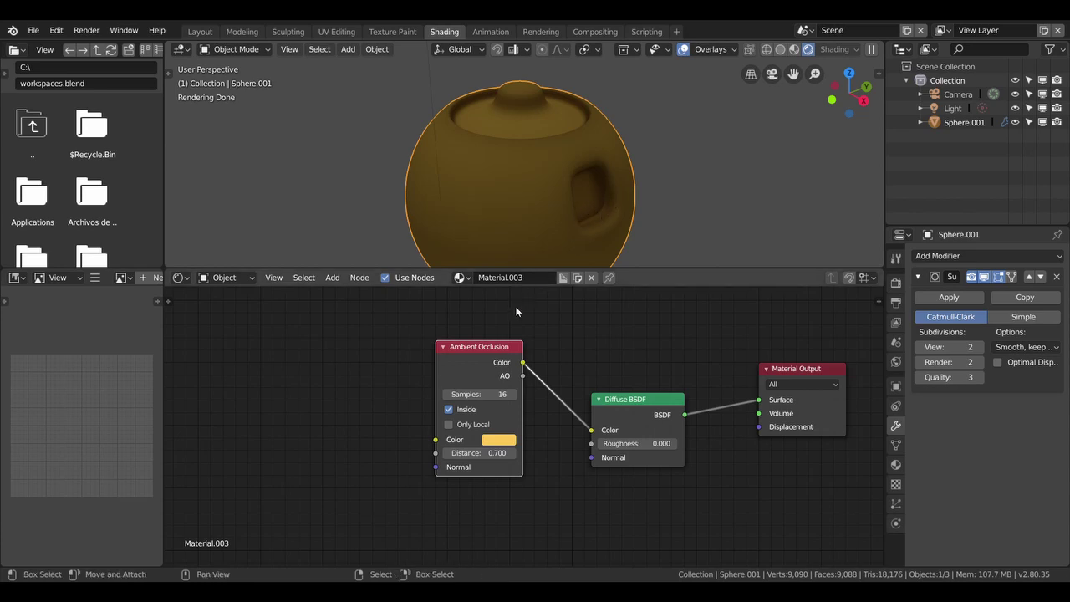
drag(497, 346, 444, 354)
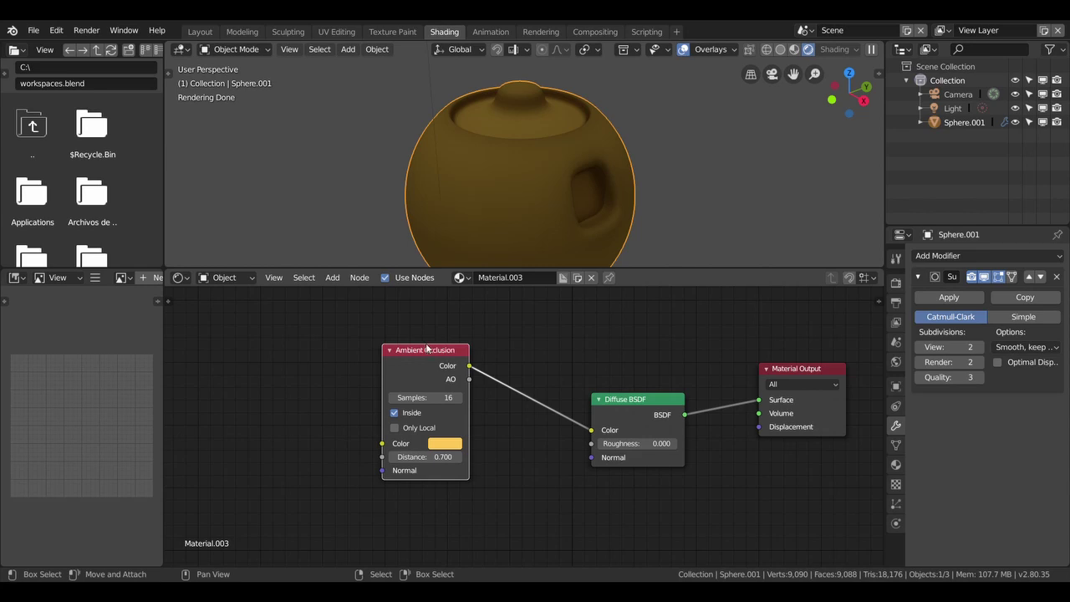
drag(419, 351, 451, 355)
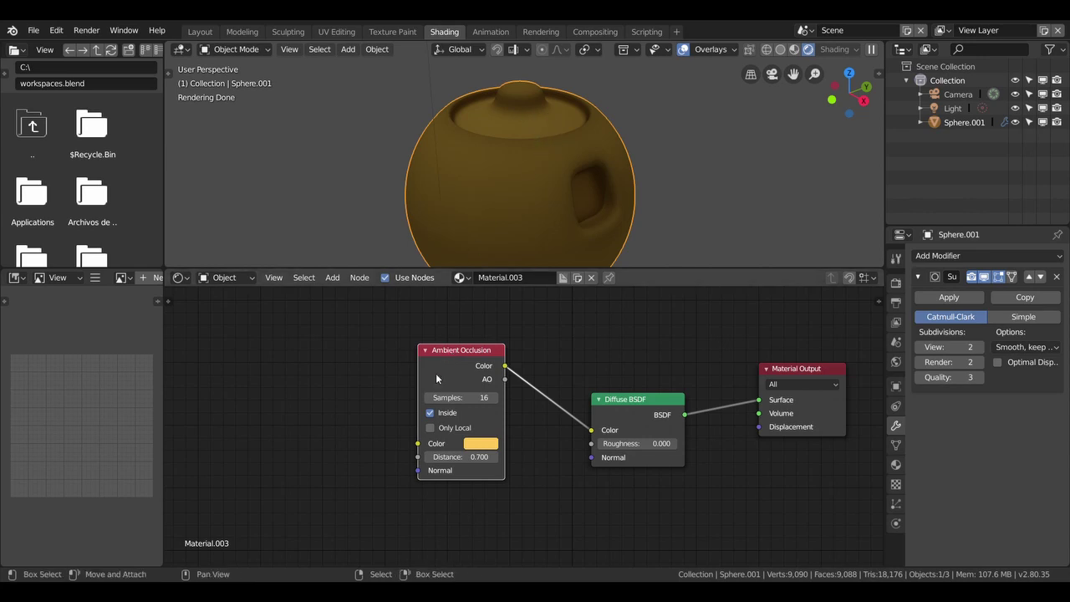
drag(481, 456, 447, 456)
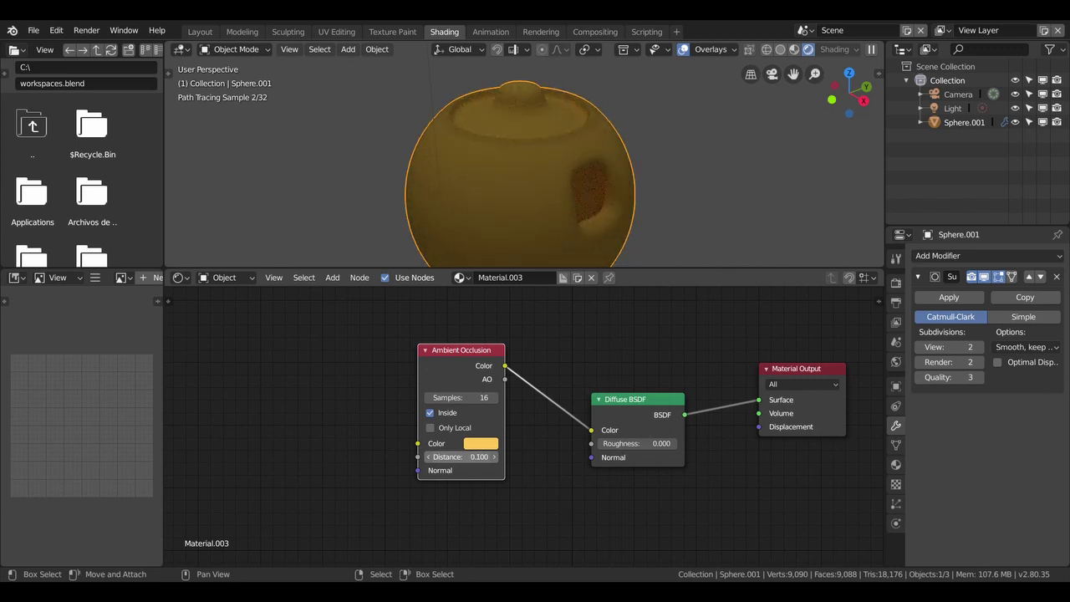
mouse_move(447, 456)
mouse_down()
mouse_move(430, 457)
mouse_move(481, 457)
mouse_up()
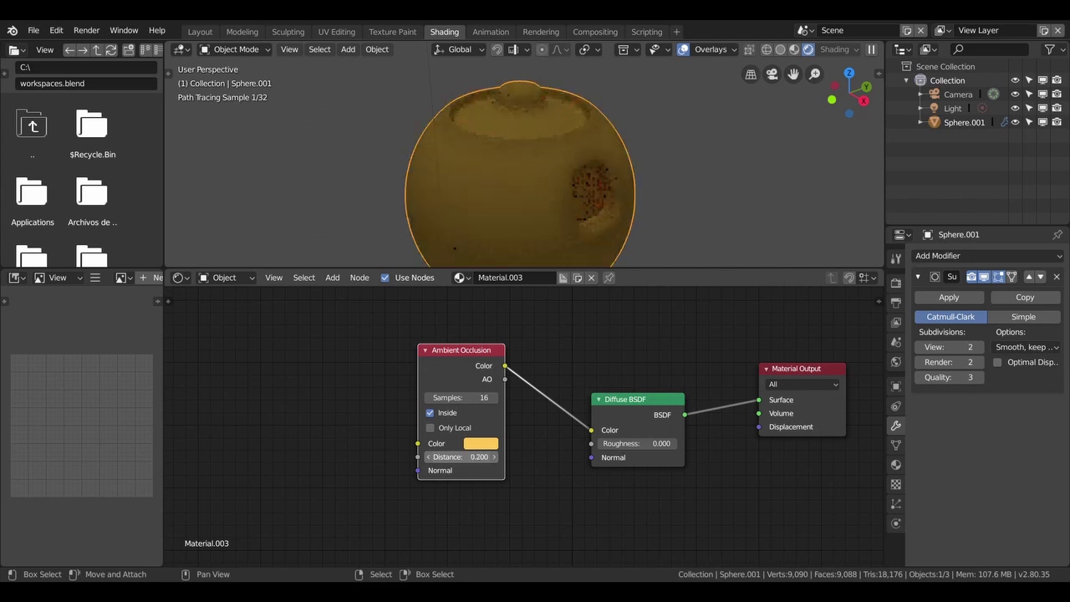
drag(473, 404, 492, 401)
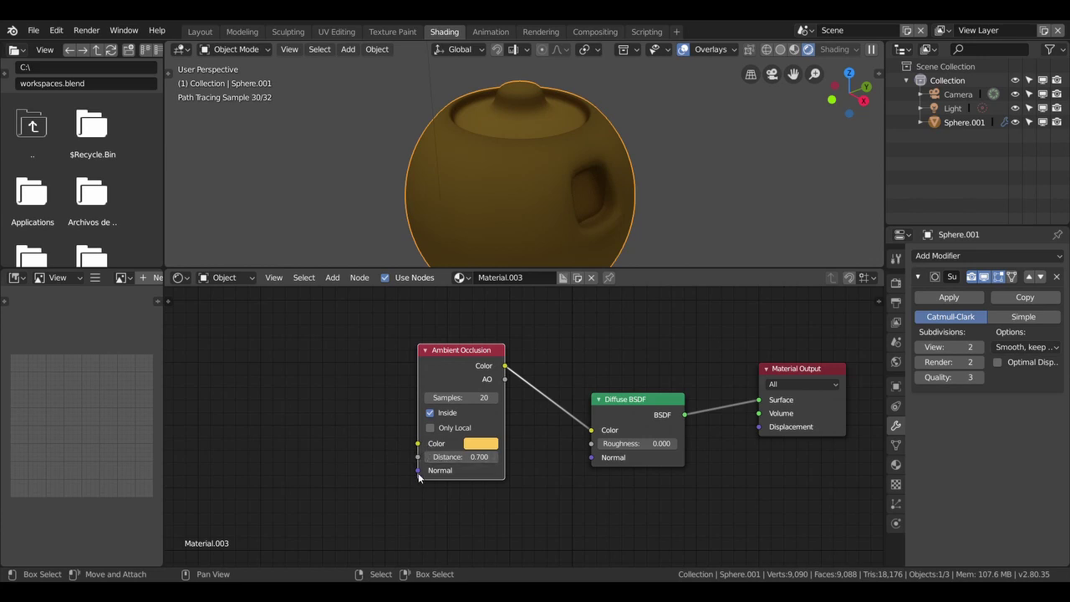
drag(449, 462, 457, 462)
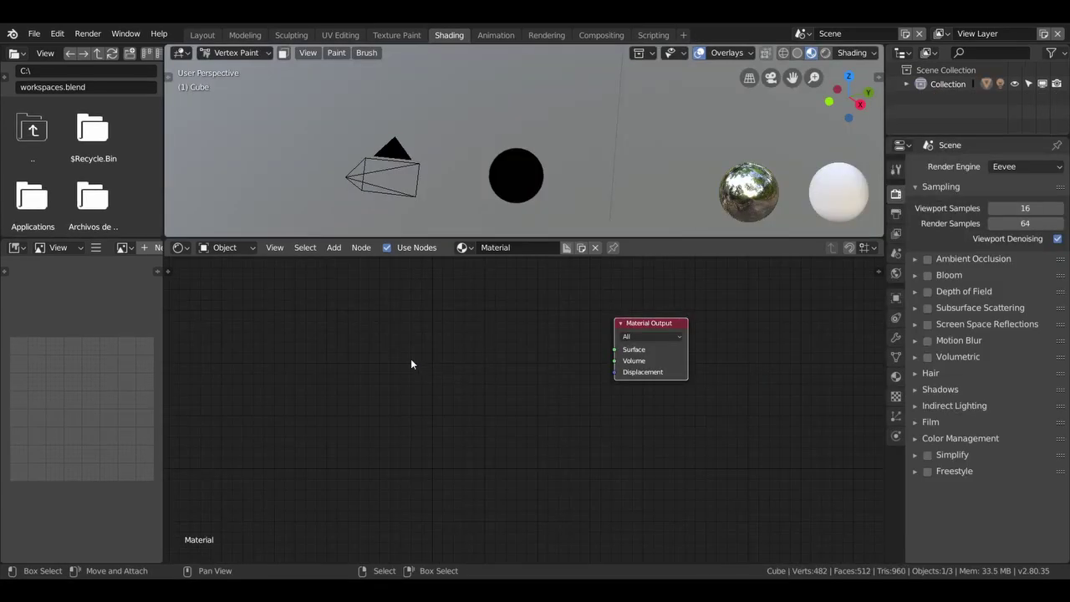
Add an Attribute input node to the left side of the node tree.
key(shift+a)
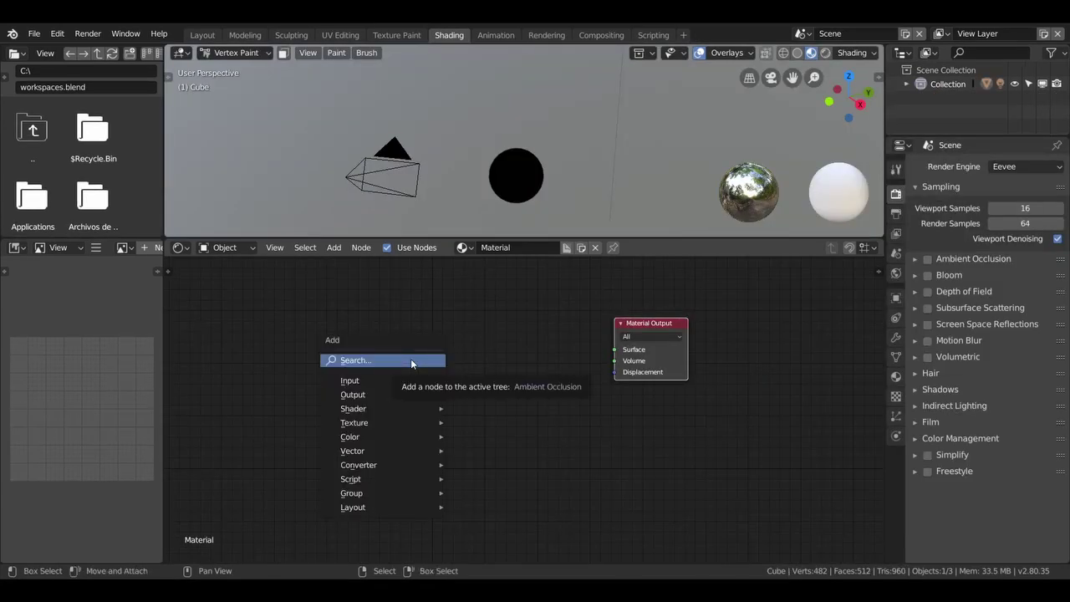
mouse_move(349, 380)
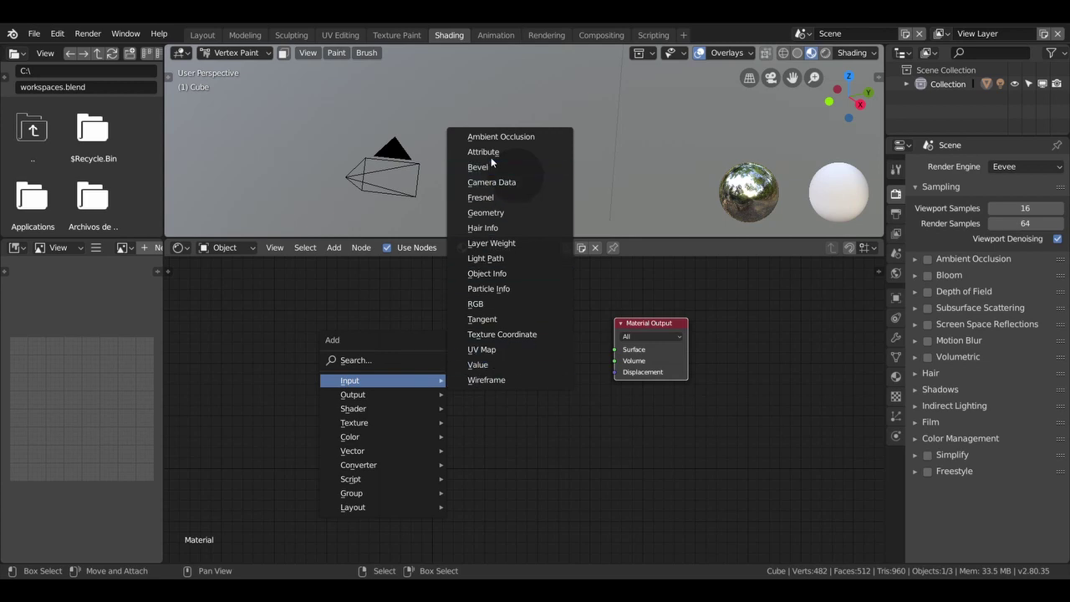
click(491, 157)
drag(476, 335, 310, 319)
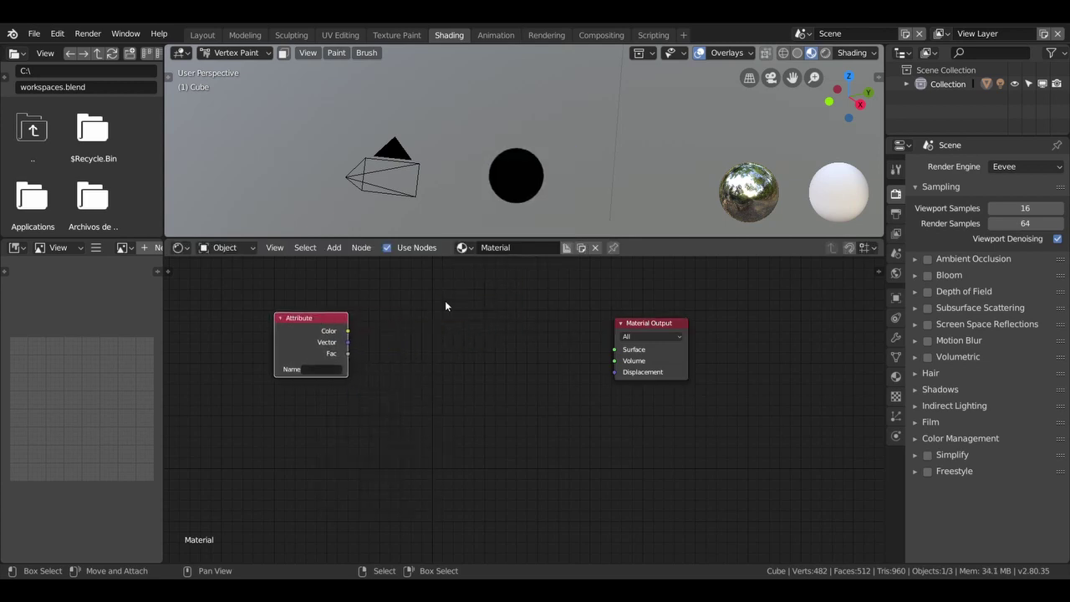
Add a Diffuse BSDF wired to the output's Surface, with Attribute Color feeding its Color.
key(shift+a)
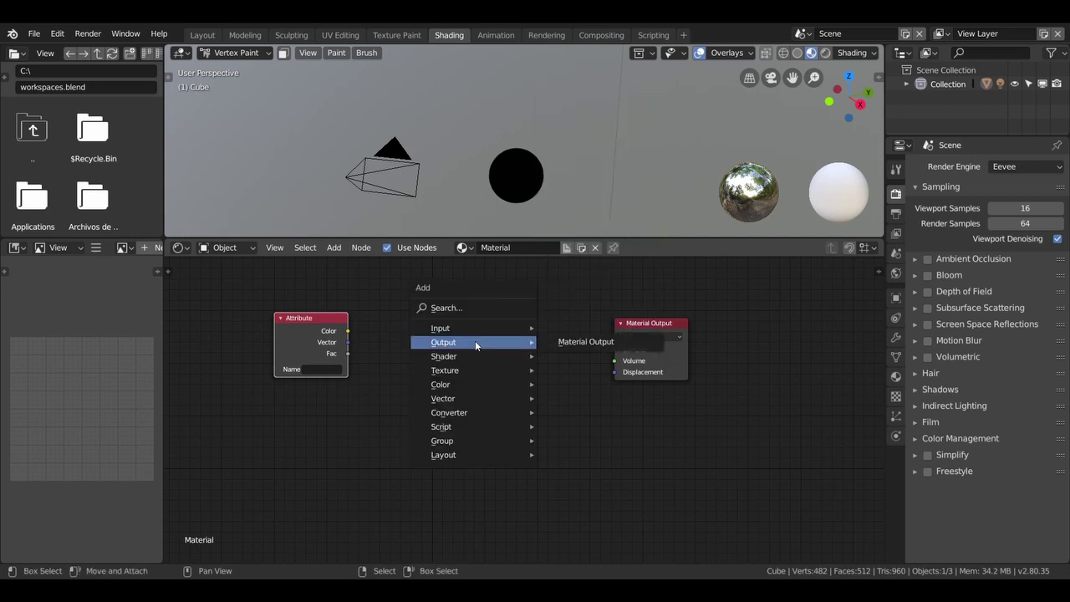
mouse_move(444, 356)
click(585, 158)
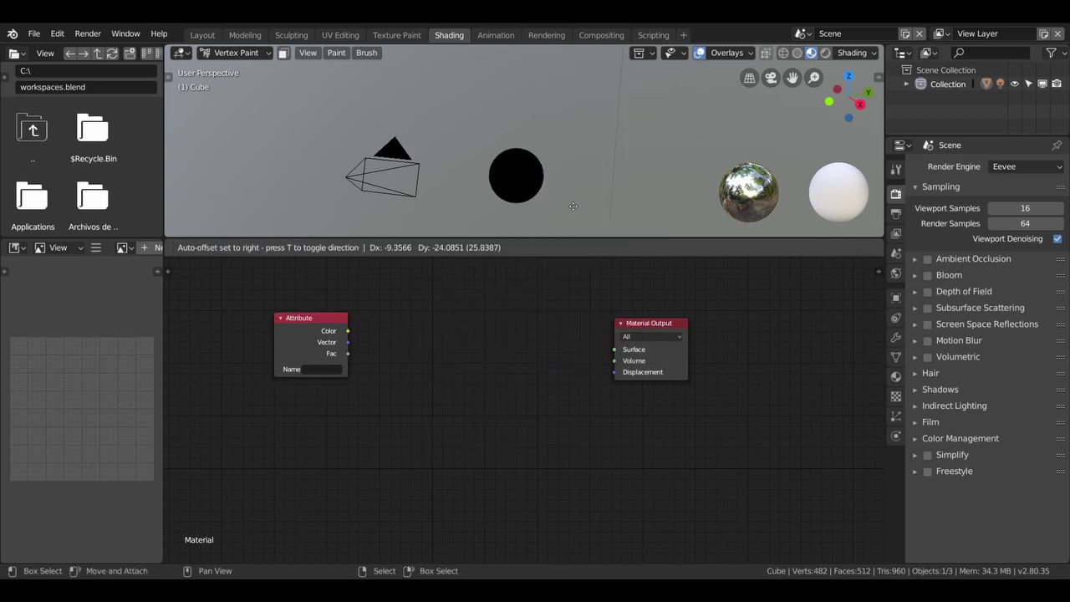
click(566, 324)
drag(563, 331, 614, 350)
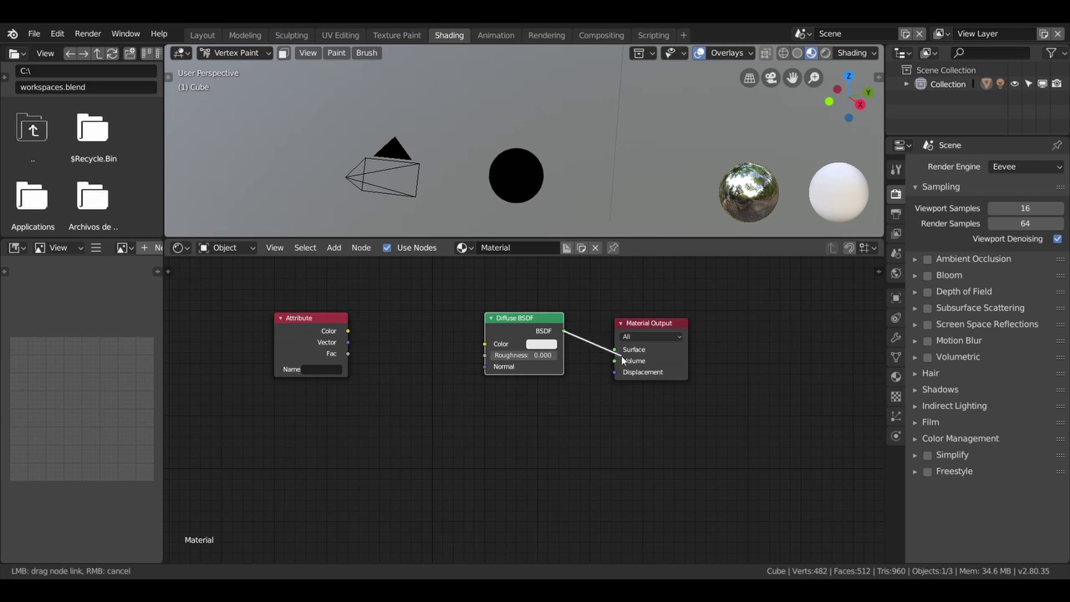
drag(347, 331, 527, 339)
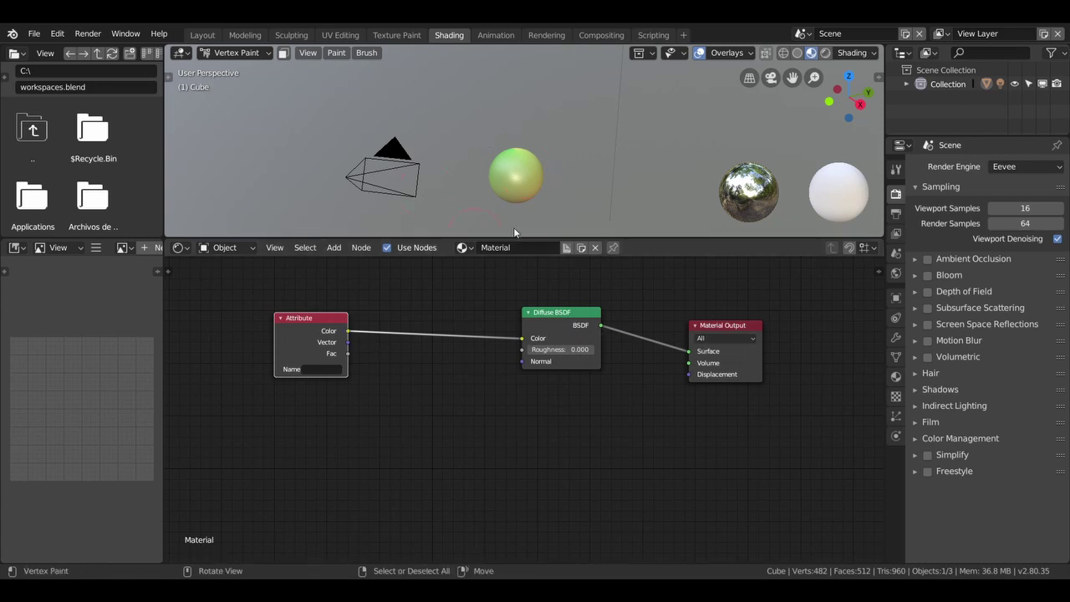
scroll(351, 377, up, 1)
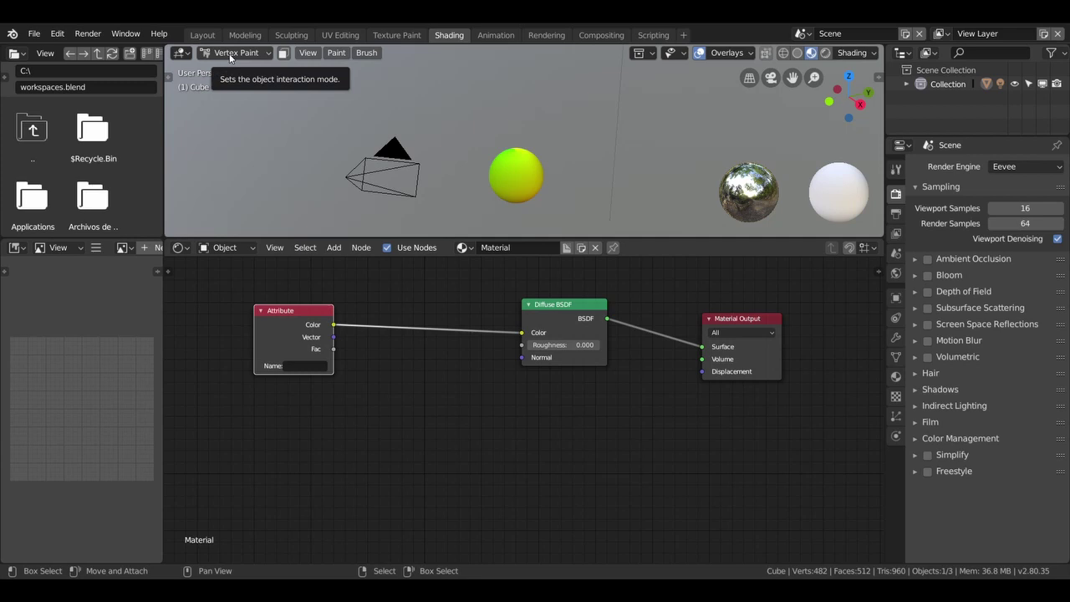
middle_drag(494, 178, 502, 146)
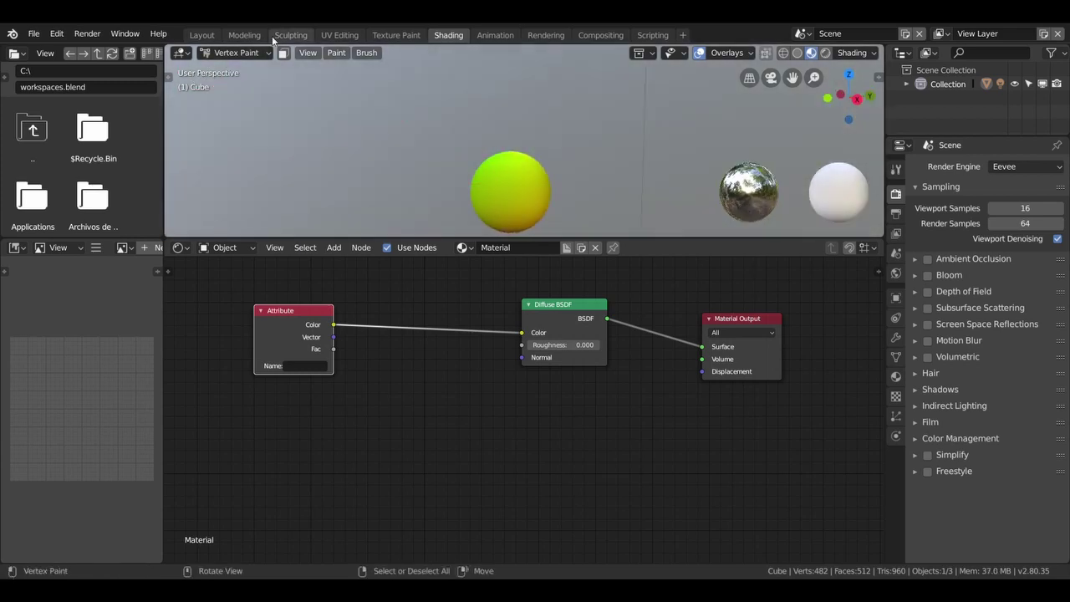
click(202, 34)
Paint green over most of the sphere in Vertex Paint mode.
mouse_move(496, 272)
mouse_down()
mouse_move(441, 287)
mouse_move(437, 210)
mouse_move(493, 300)
mouse_move(406, 306)
mouse_up()
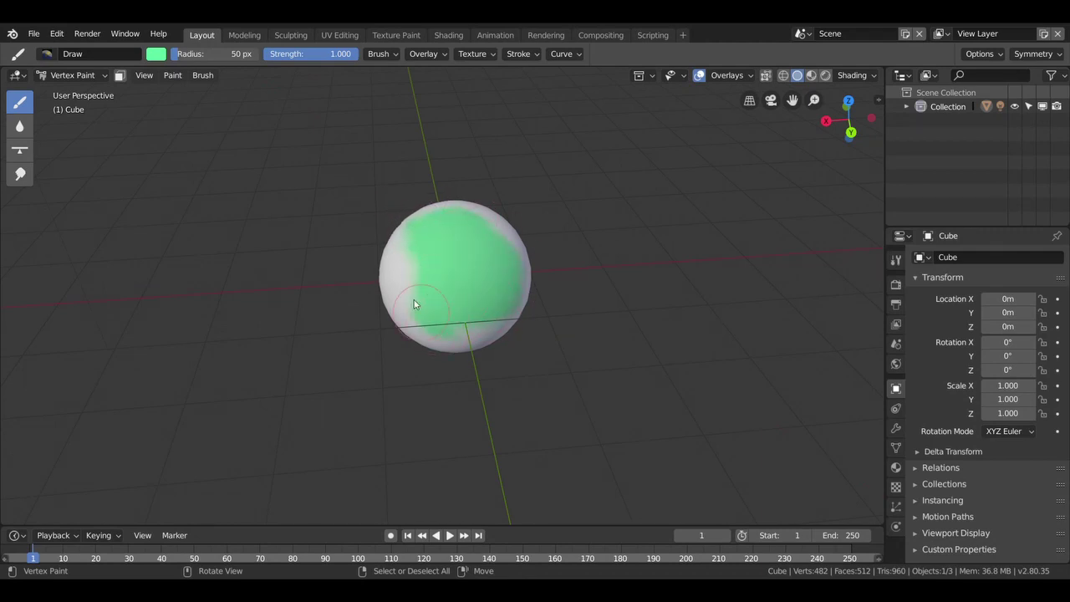
click(72, 76)
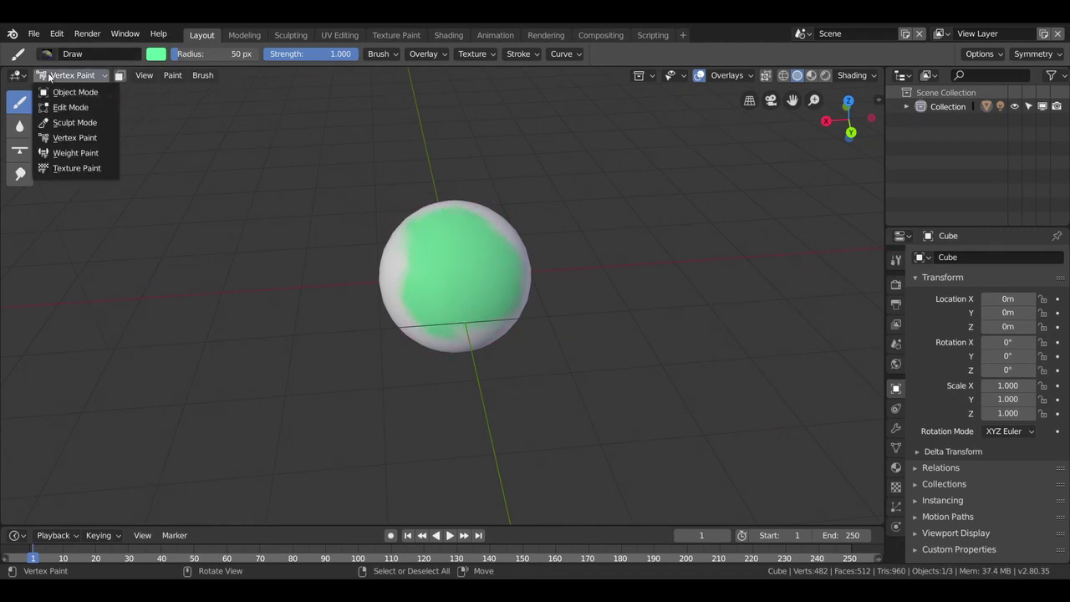
click(76, 140)
drag(399, 265, 467, 234)
drag(424, 332, 492, 272)
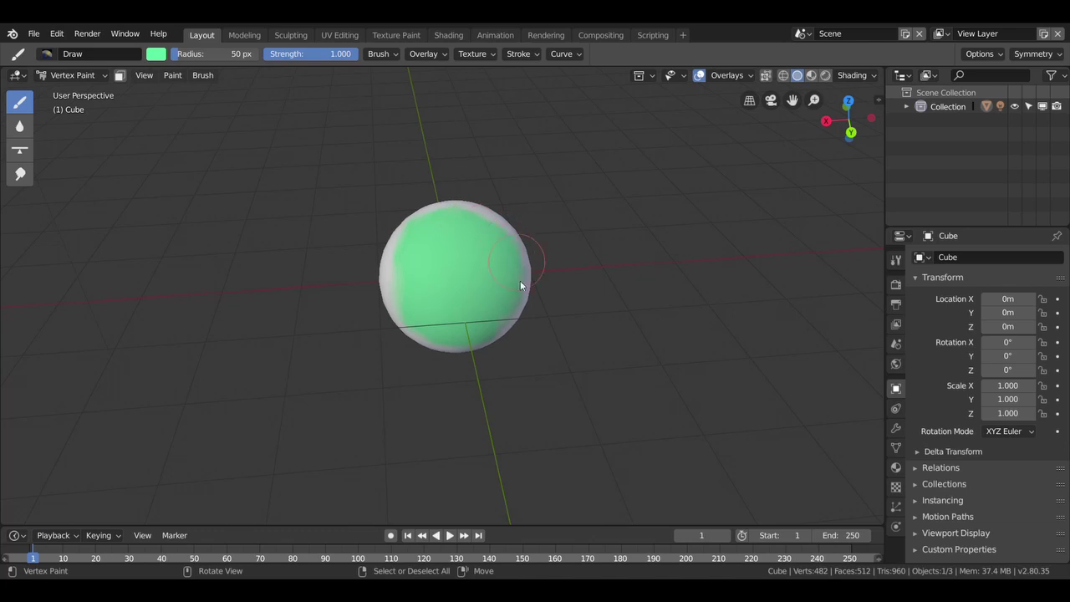
drag(417, 330, 436, 241)
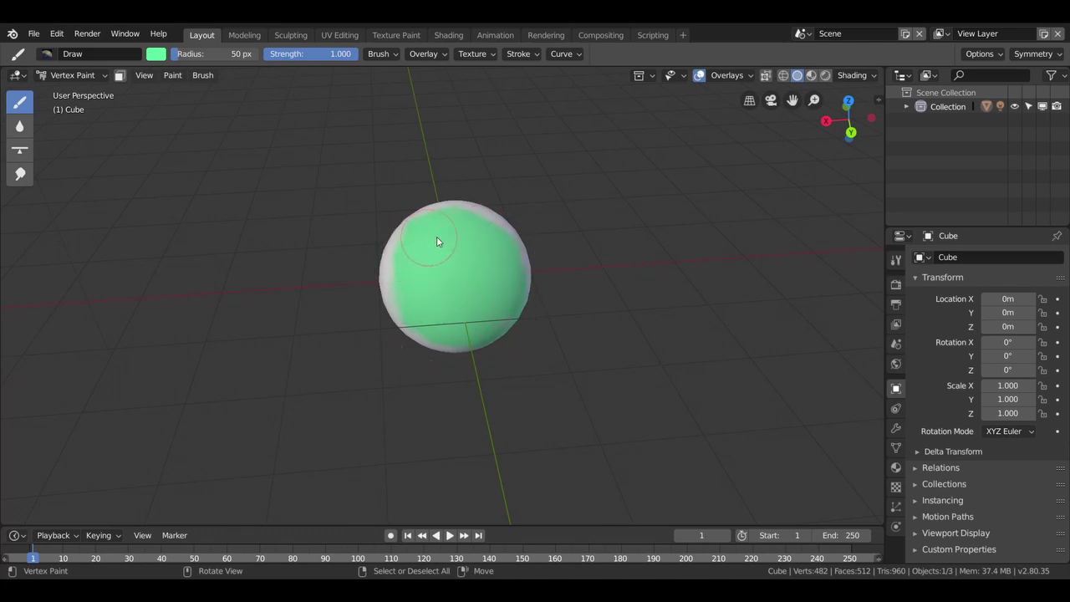
Rename the Col vertex colour layer to verde in Object Data properties.
click(895, 448)
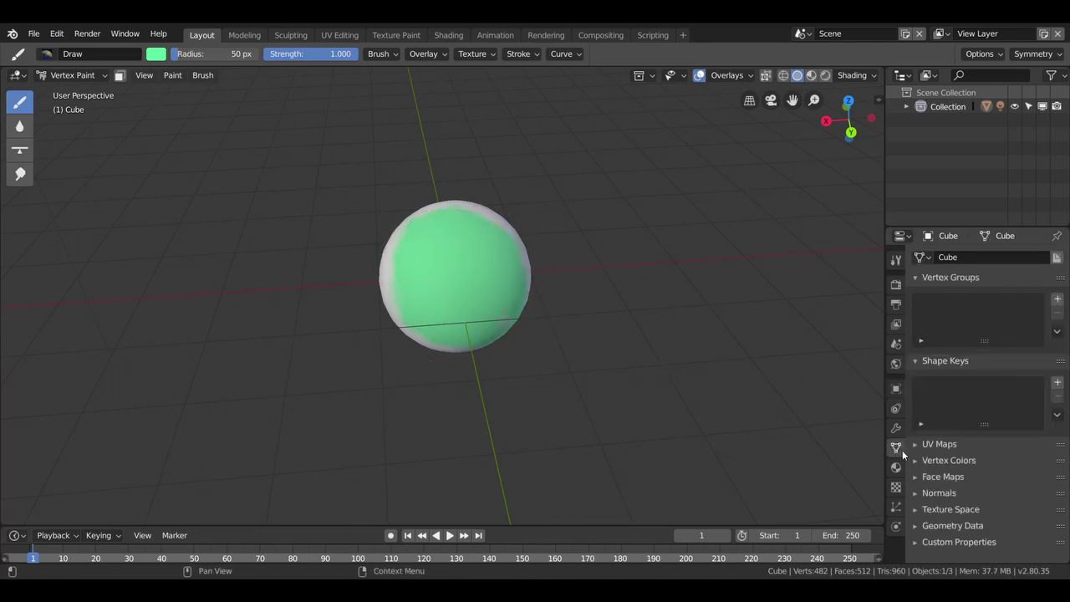
click(930, 460)
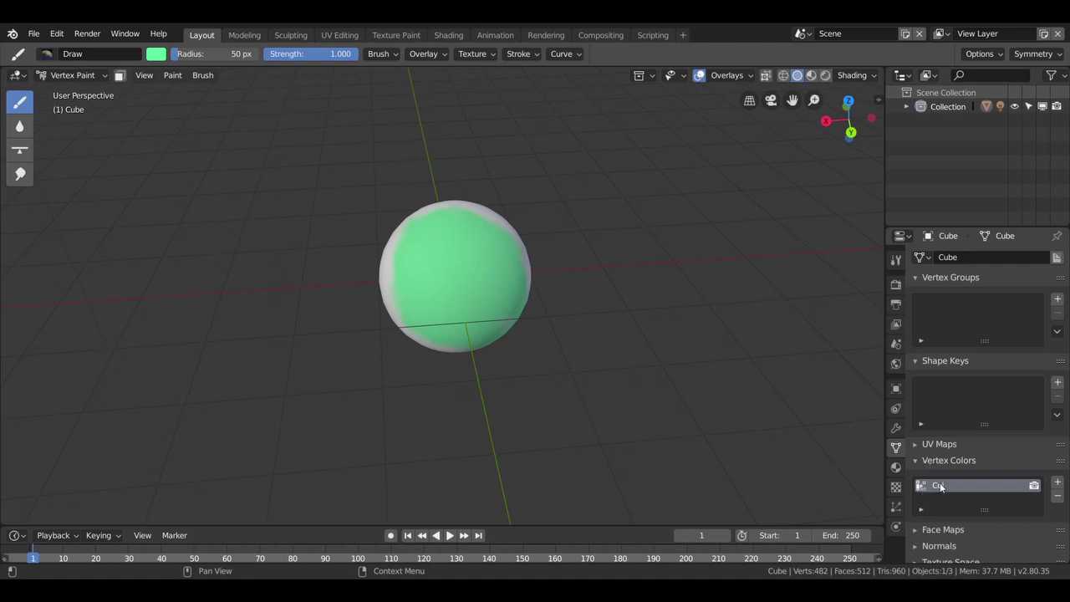
double_click(943, 487)
text(verde)
key(Return)
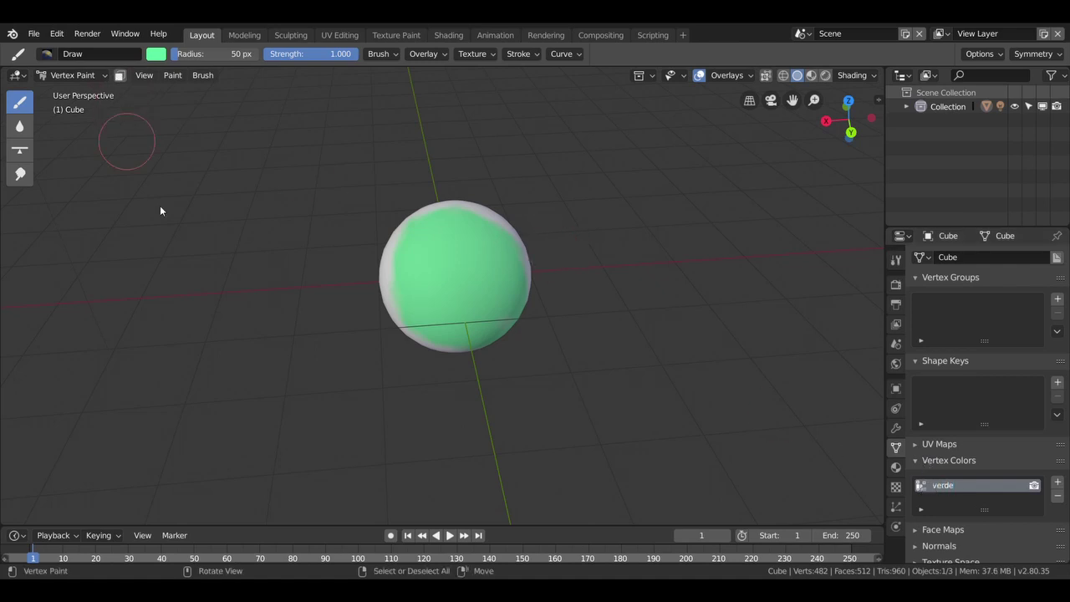
Set the Attribute node's Name to verde so the green paint shows in the shading.
click(447, 35)
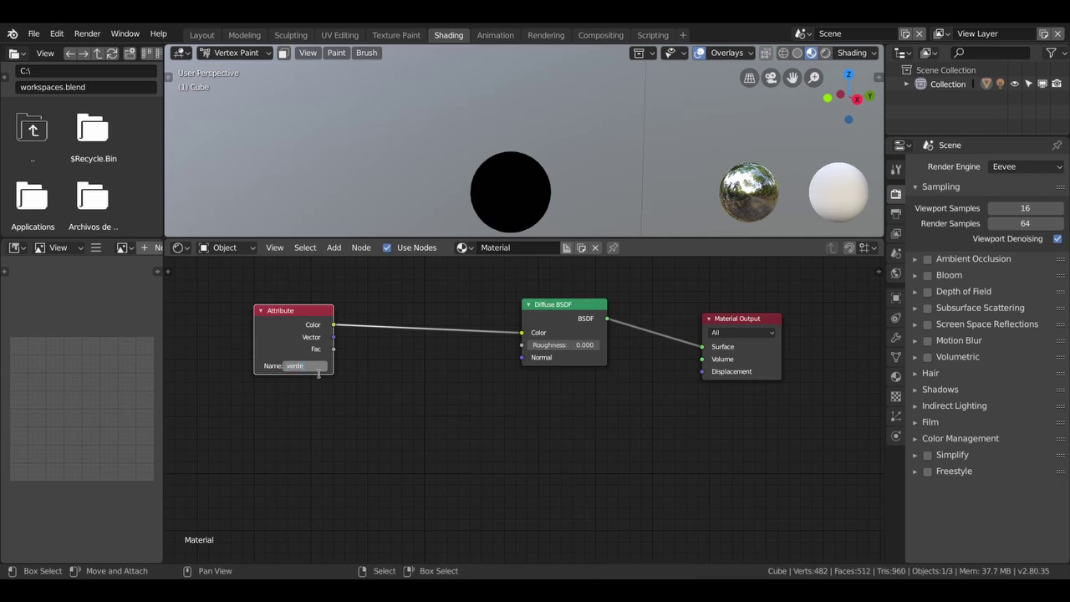
key(Return)
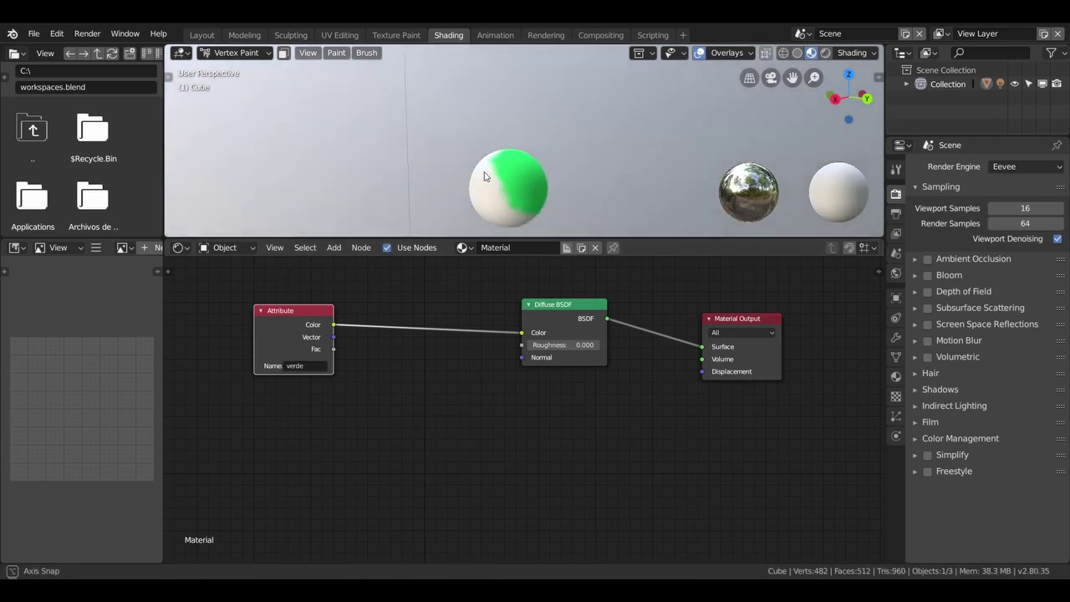
mouse_move(490, 178)
middle_down()
mouse_move(433, 199)
mouse_move(398, 164)
mouse_move(503, 226)
middle_up()
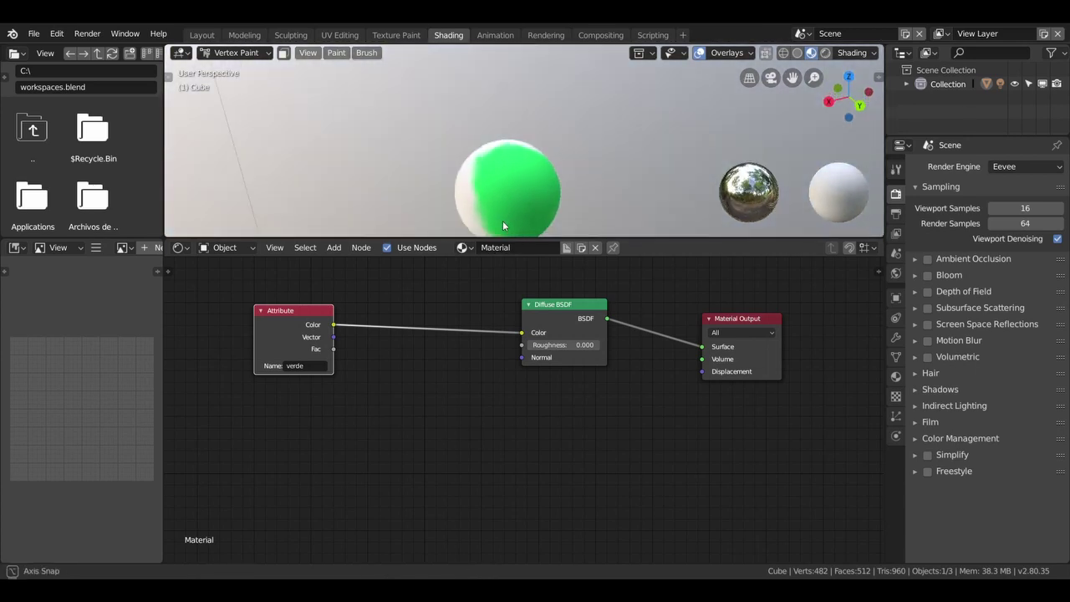
scroll(455, 389, down, 1)
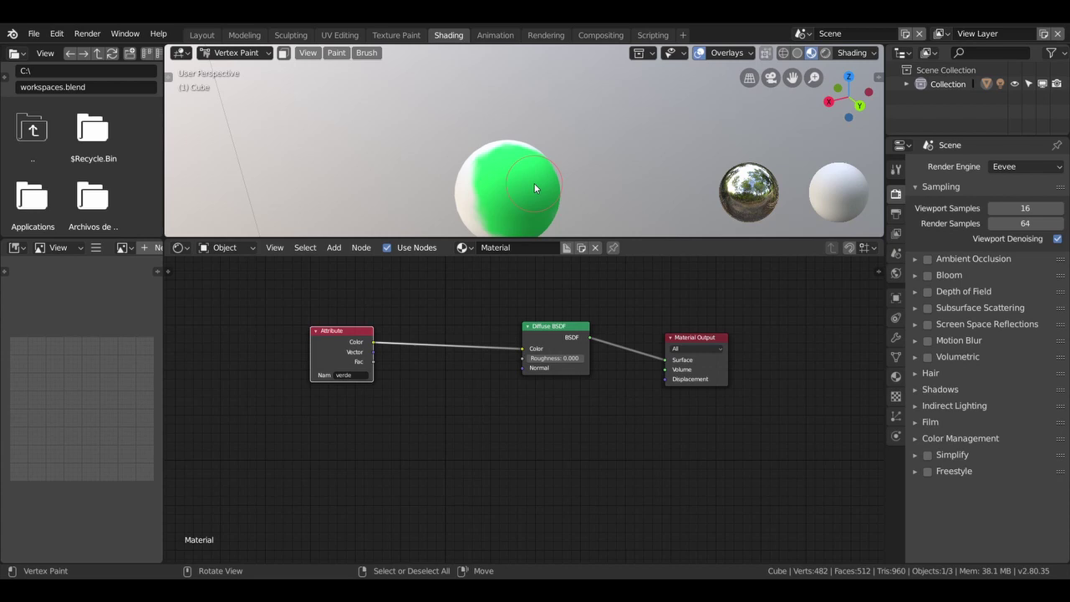
click(895, 416)
Check the mesh's UV maps and clear the Attribute node's Name field.
click(895, 359)
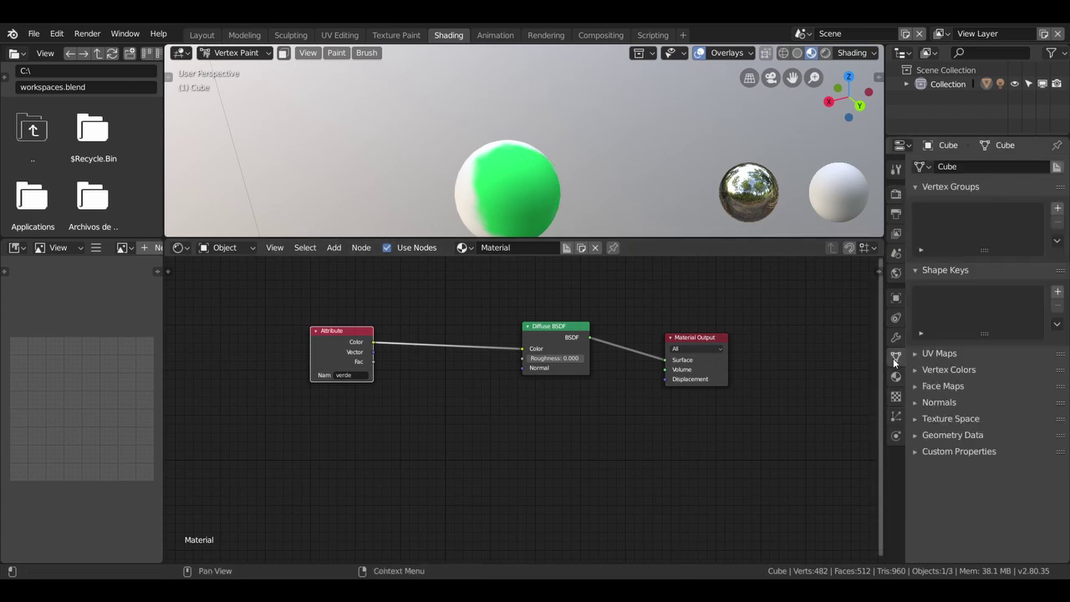
click(917, 358)
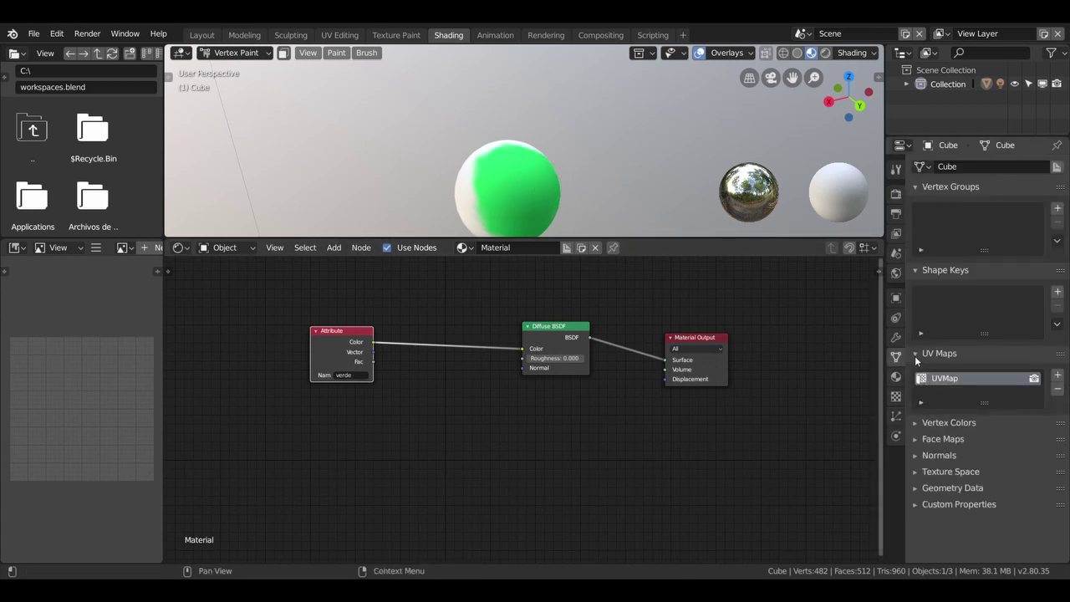
click(355, 380)
key(BackSpace)
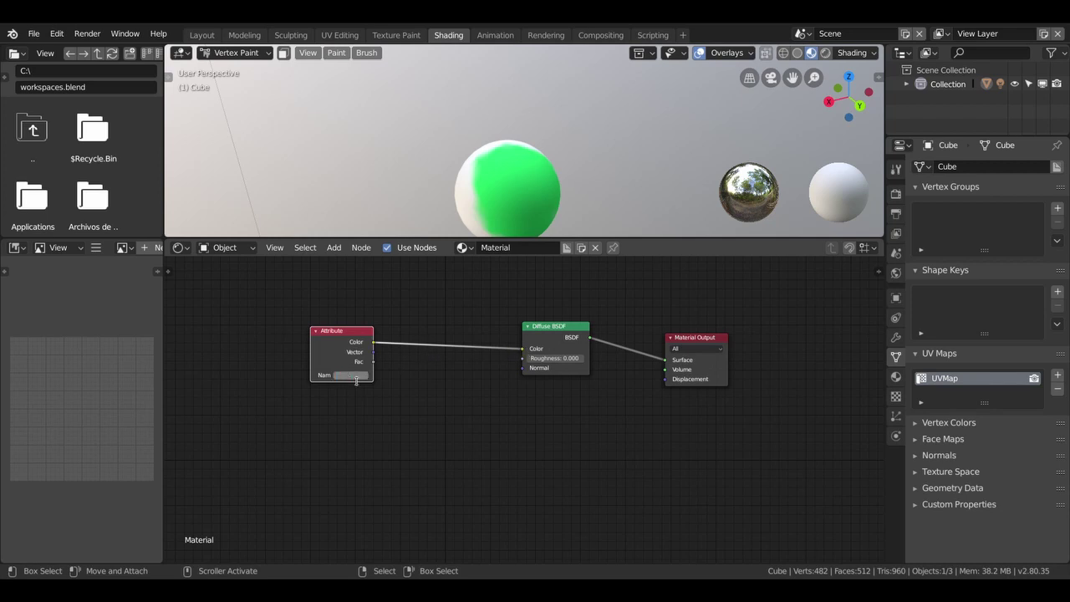
key(Return)
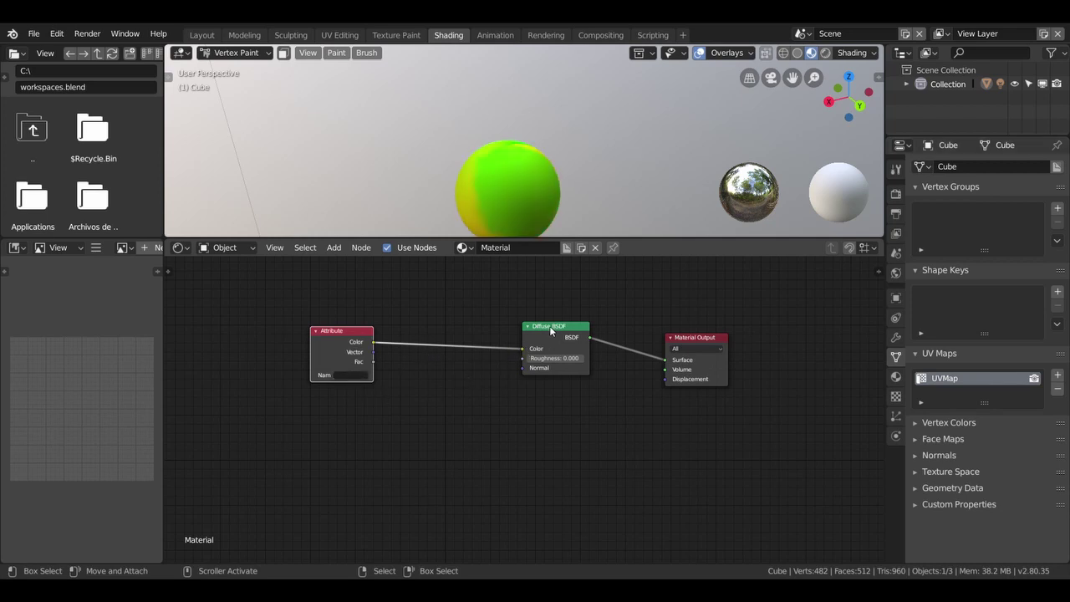
Briefly unlink the Attribute colour, undo it, then open the UV Editing workspace.
drag(525, 352, 454, 346)
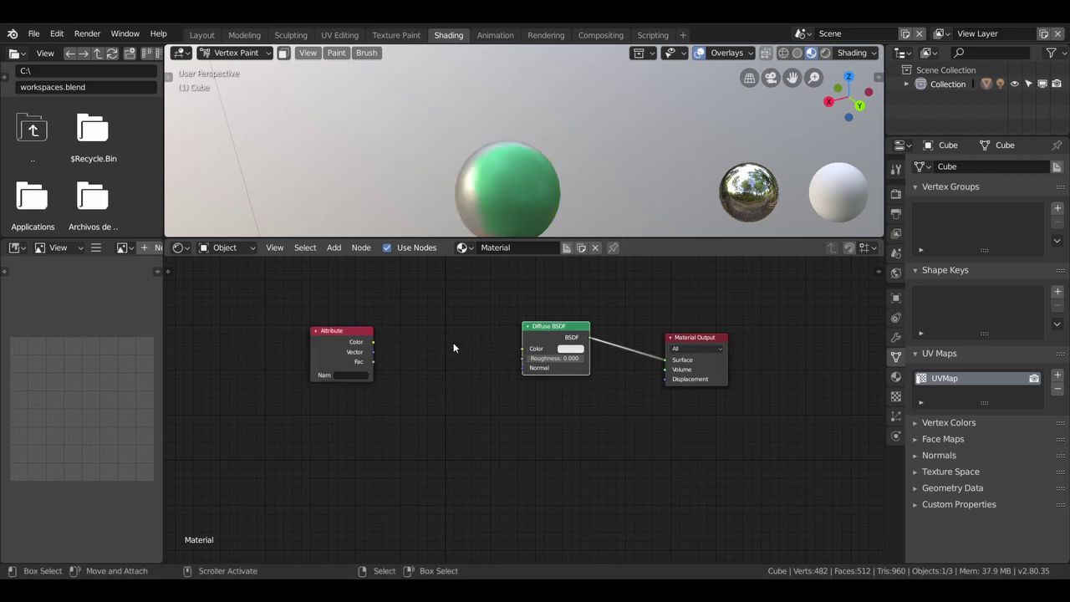
key(ctrl+z)
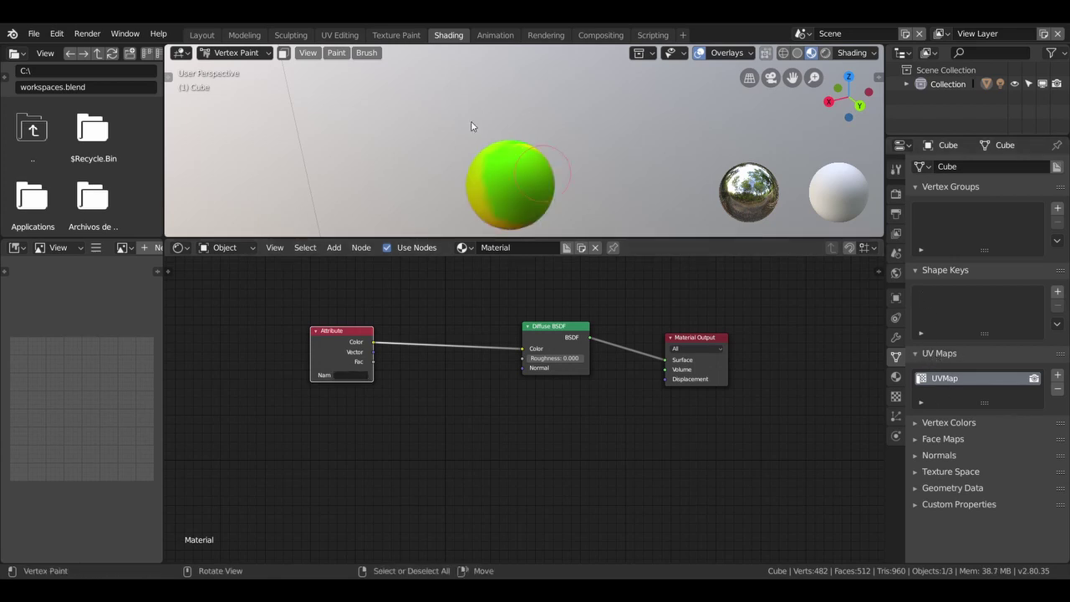
click(338, 35)
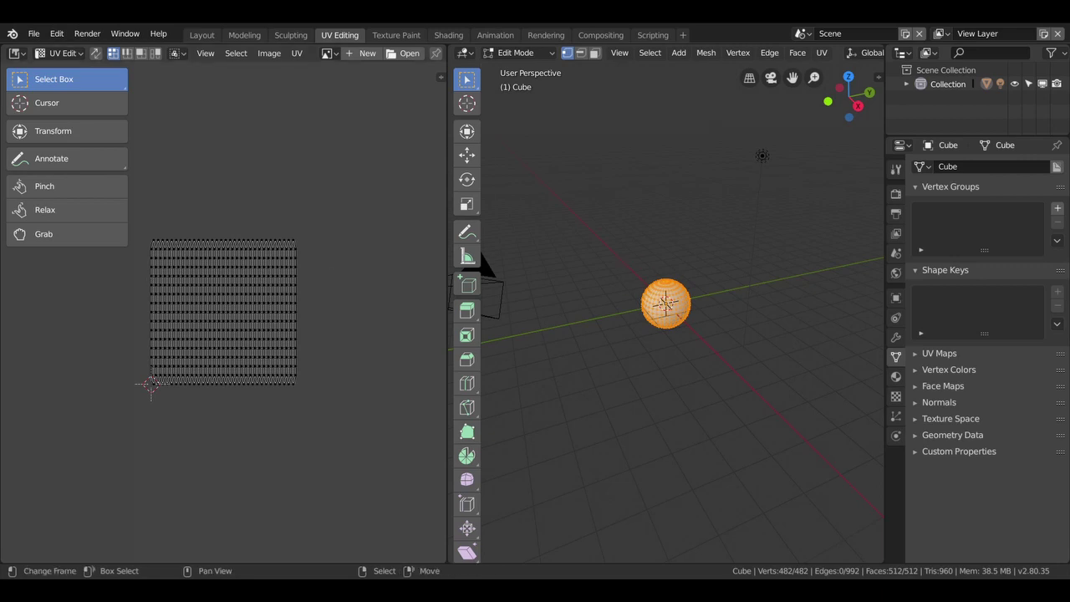
In the Layout workspace's Object Data UV Maps list, rename UVMap to 'uvprincipal'.
click(395, 34)
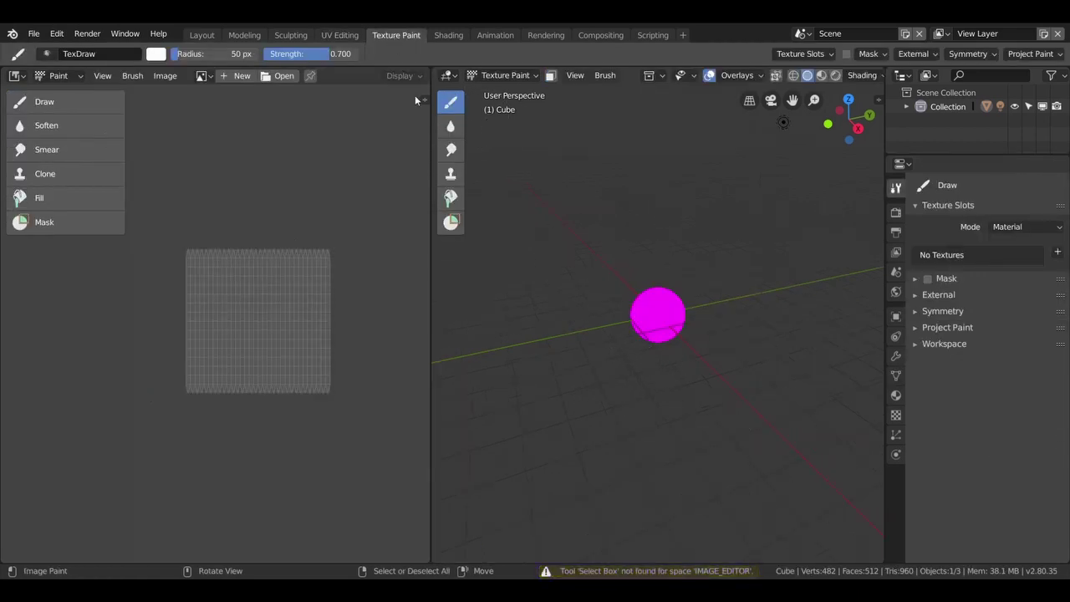
click(202, 34)
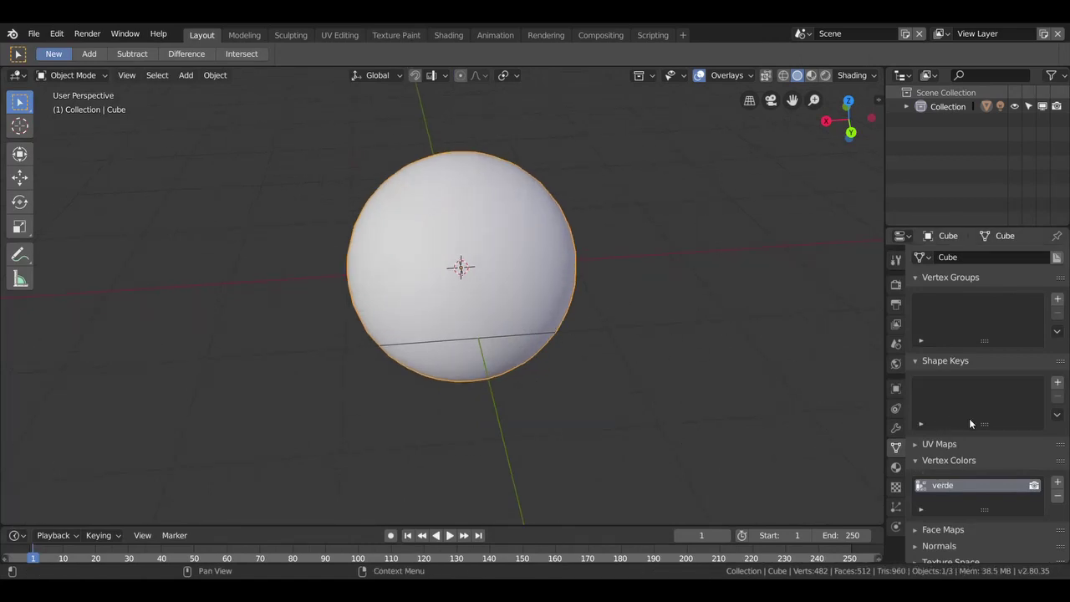
scroll(949, 468, down, 1)
click(920, 421)
double_click(953, 447)
text(uvprincipal)
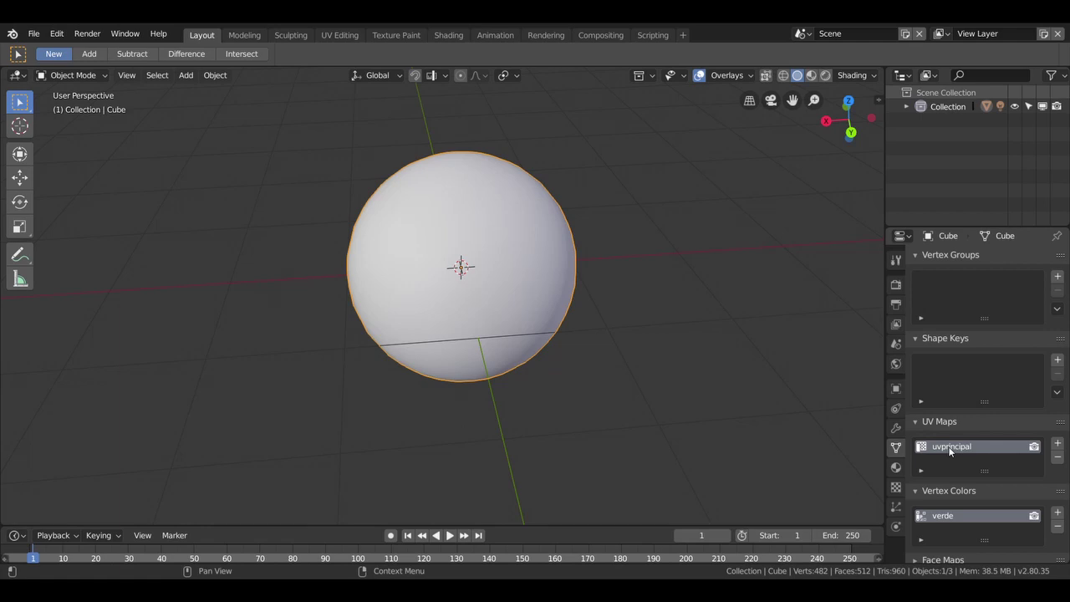
scroll(602, 304, down, 2)
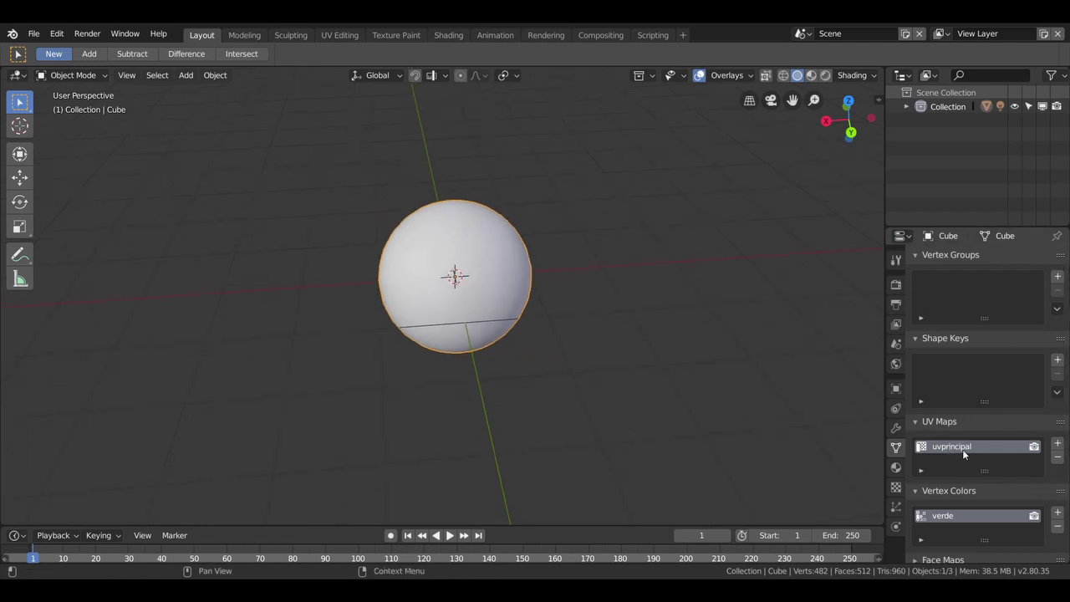
click(327, 34)
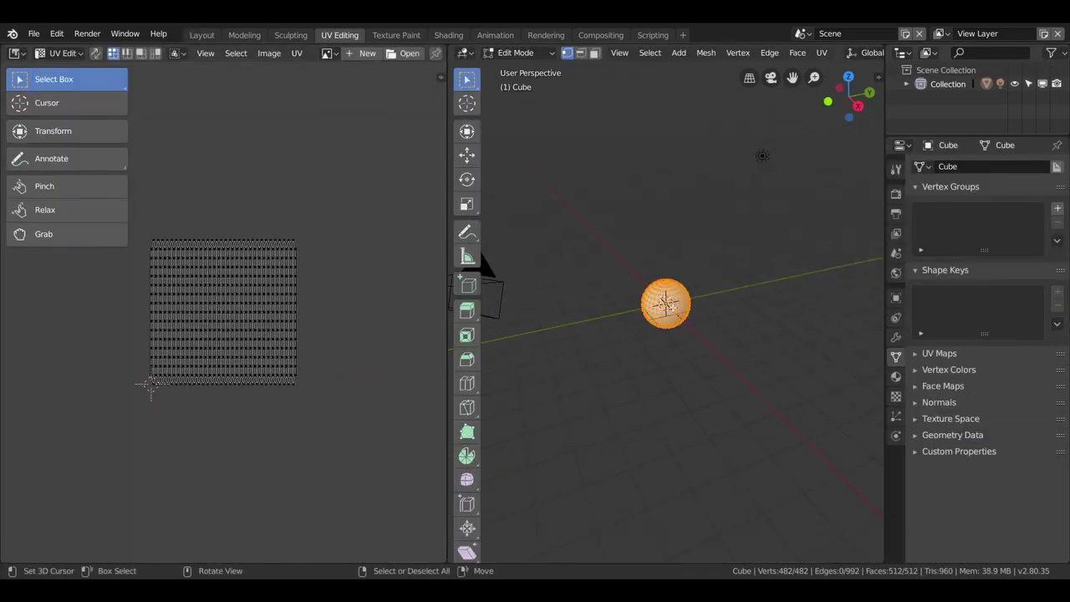
Add a second UV map to the sphere and project its UVs from the view.
click(914, 358)
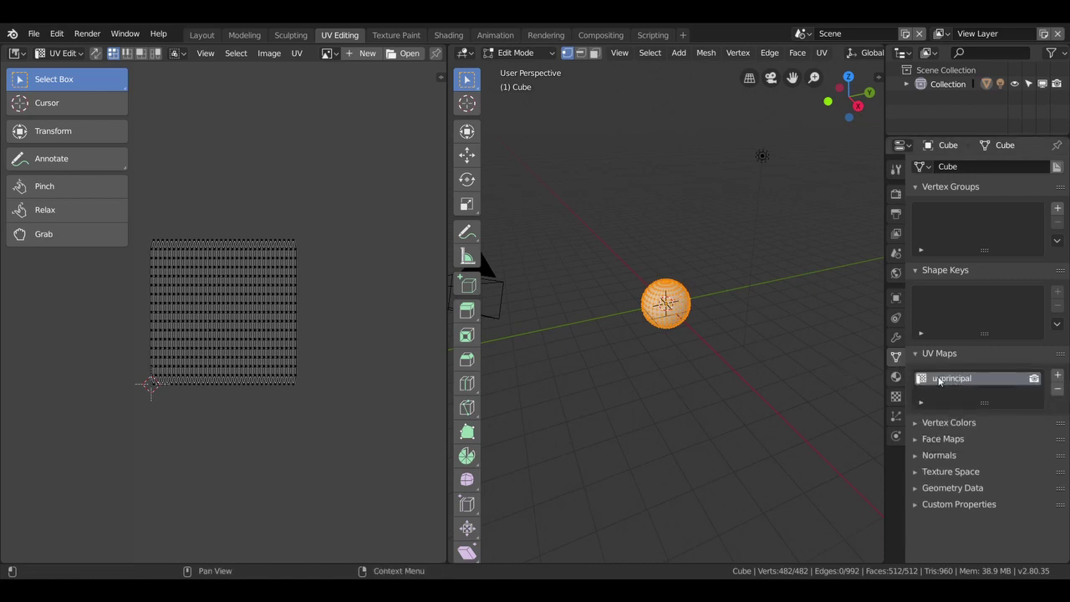
click(1057, 376)
key(u)
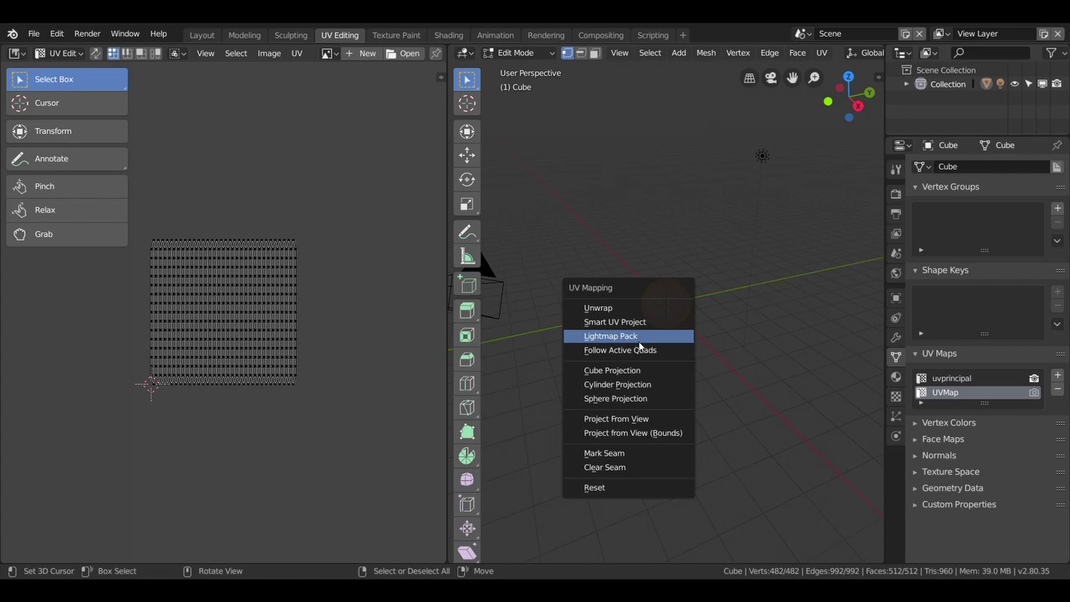
click(626, 421)
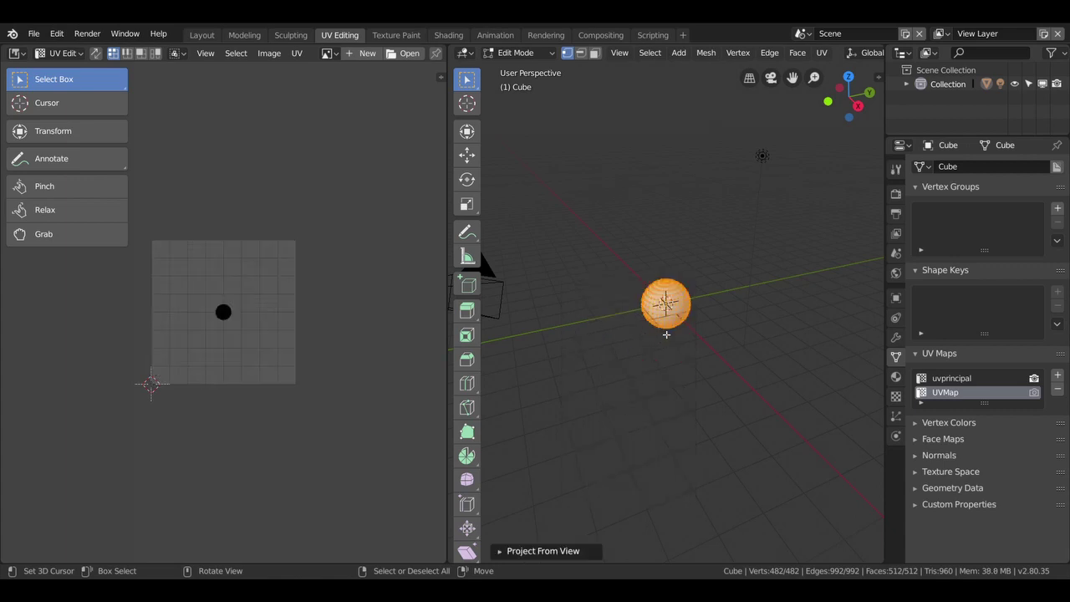
scroll(258, 318, up, 3)
scroll(244, 323, up, 3)
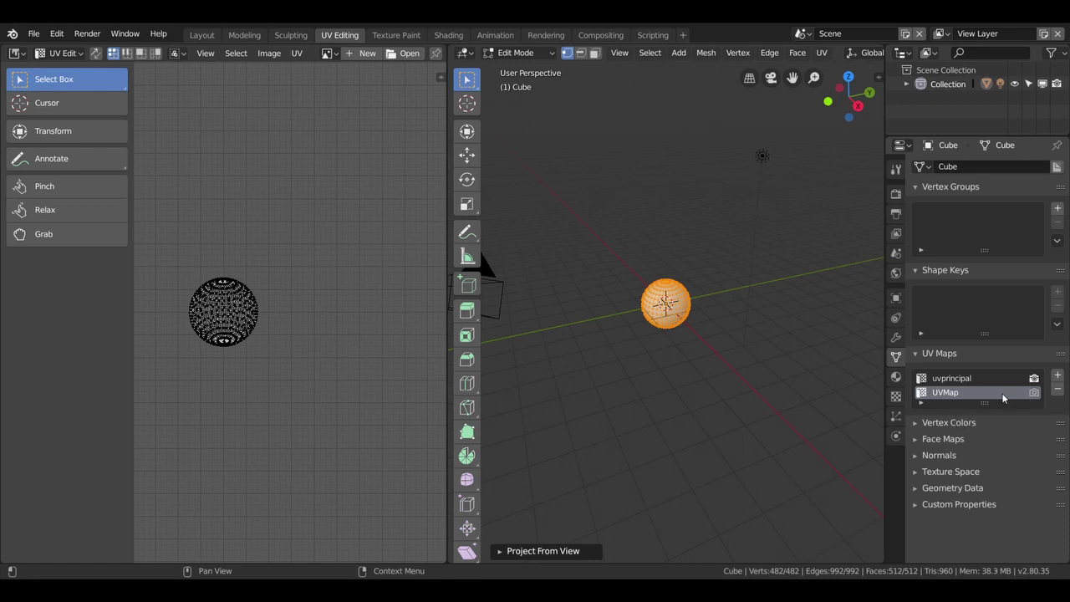
Delete the UVMap layer, add a fresh UV map projected from the view, and name it 'vista'.
click(1032, 393)
click(1057, 390)
click(1058, 376)
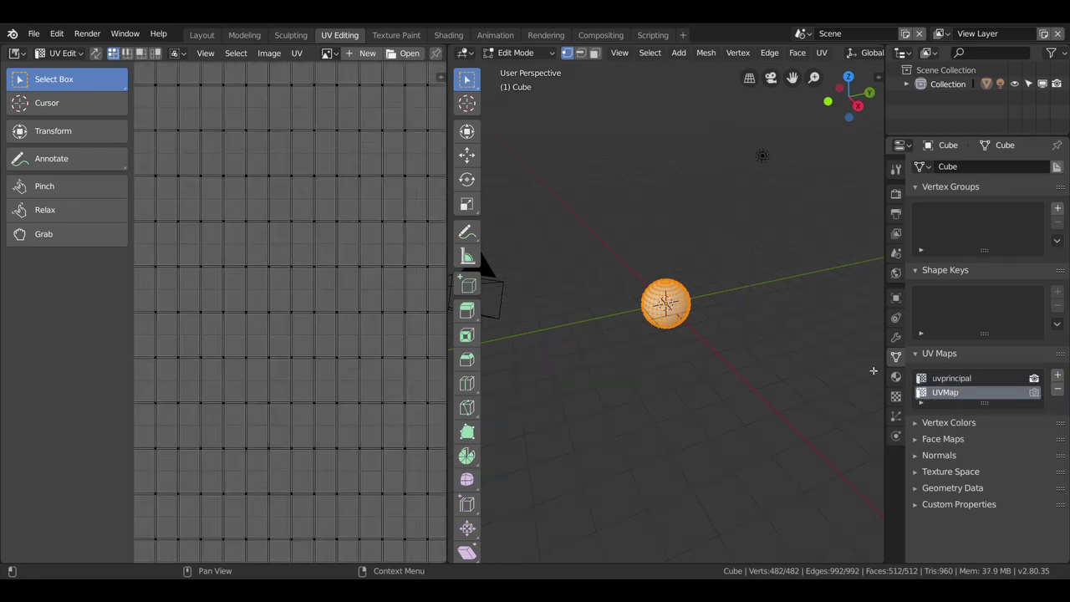
key(u)
click(585, 324)
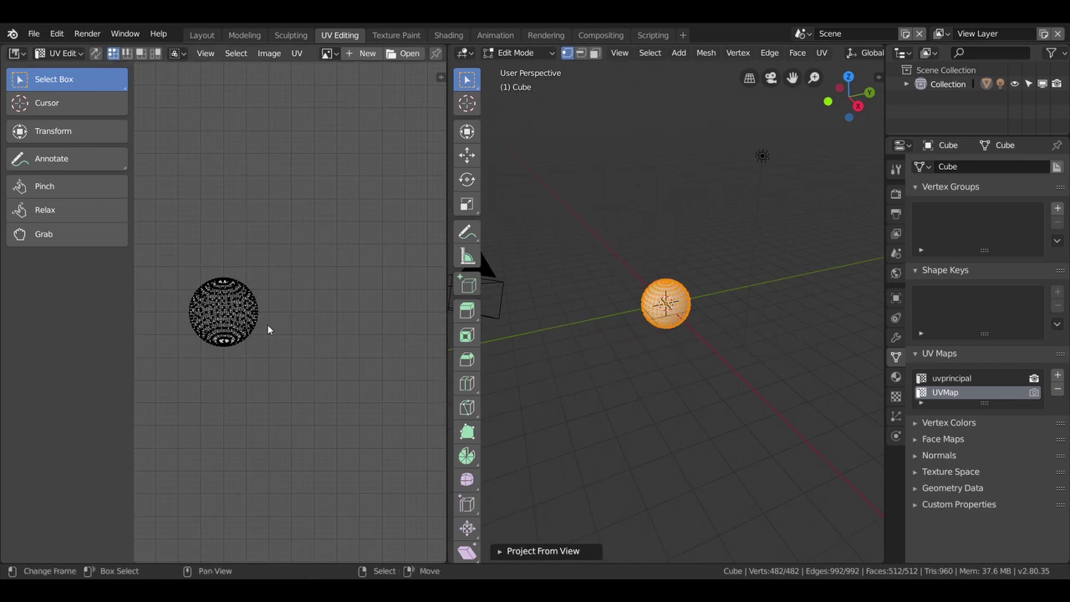
scroll(241, 303, up, 2)
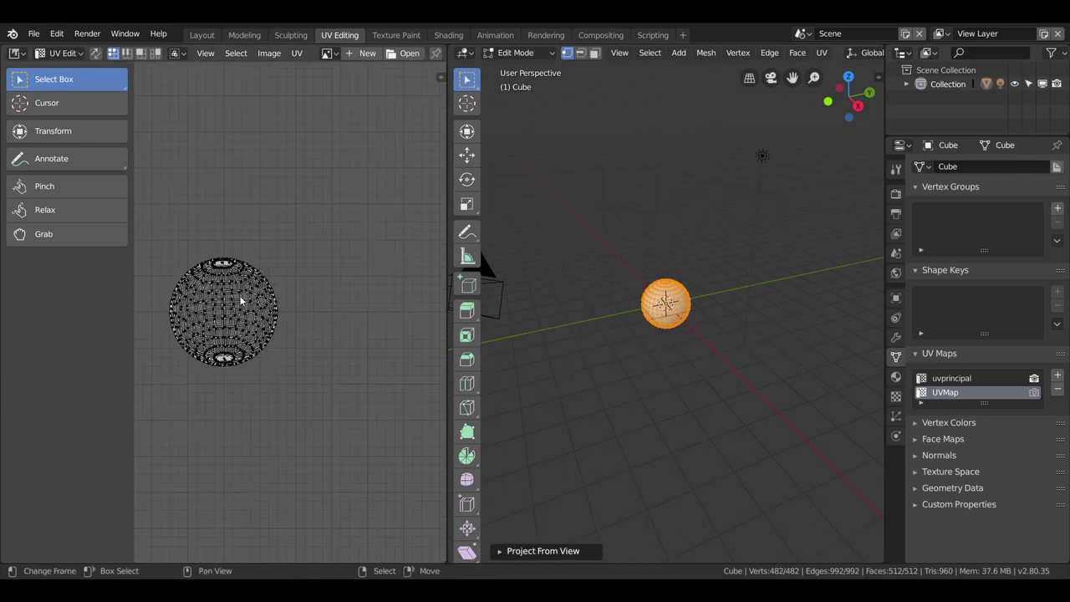
double_click(945, 393)
text(vista)
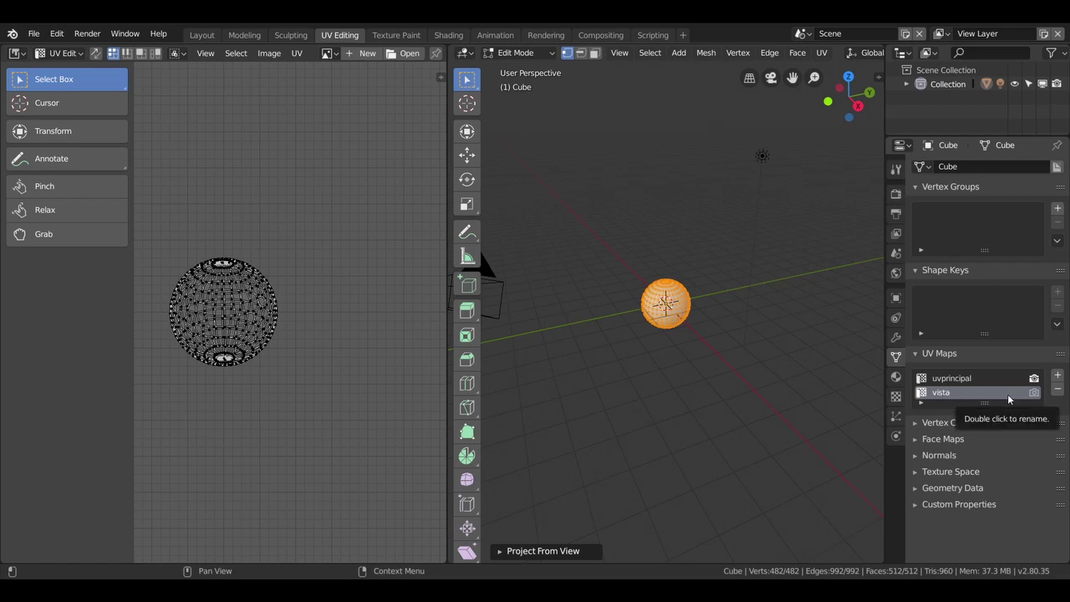
Toggle between the uvprincipal and vista maps to compare their UV layouts.
click(981, 377)
click(973, 392)
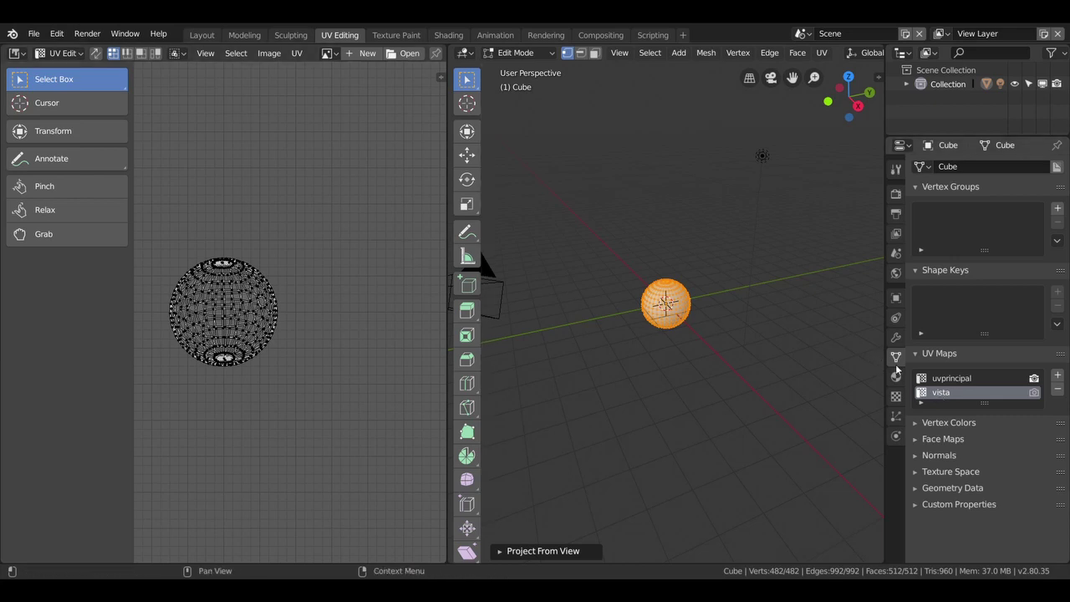
click(951, 381)
click(944, 392)
scroll(316, 285, down, 3)
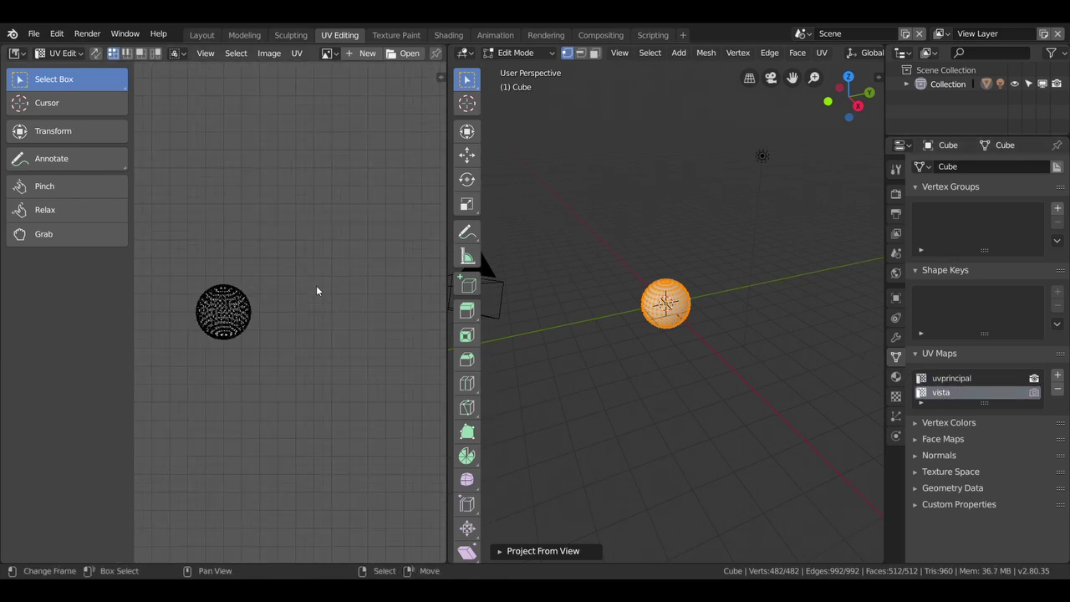
scroll(318, 289, down, 3)
click(936, 382)
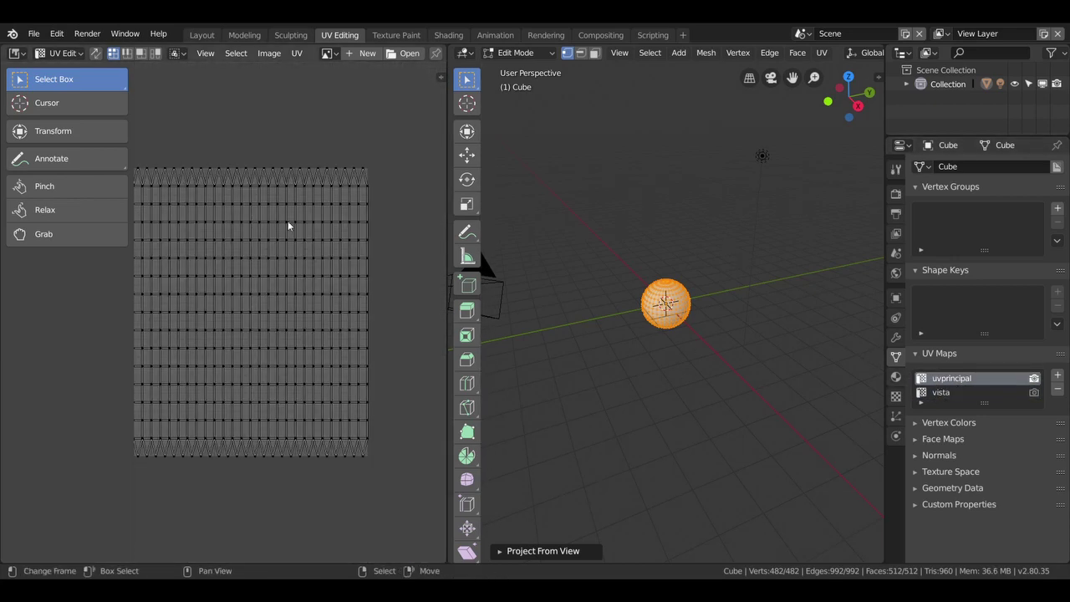
click(969, 393)
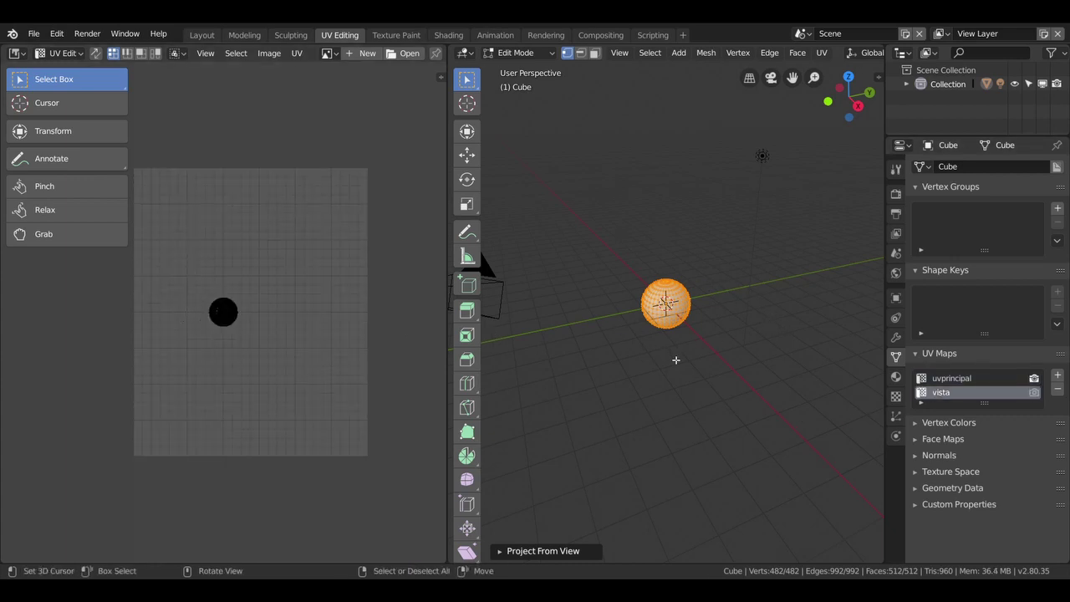
click(418, 34)
click(448, 34)
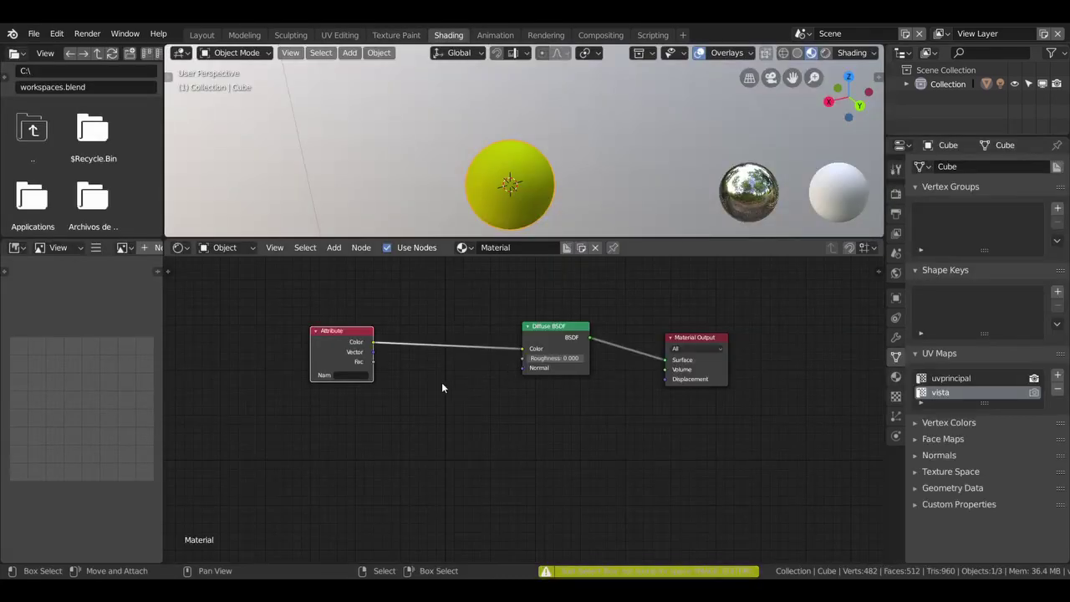
Try 'vista' and then 'uvprincipal' as the Attribute node's name, orbiting to check the sphere.
scroll(443, 387, up, 1)
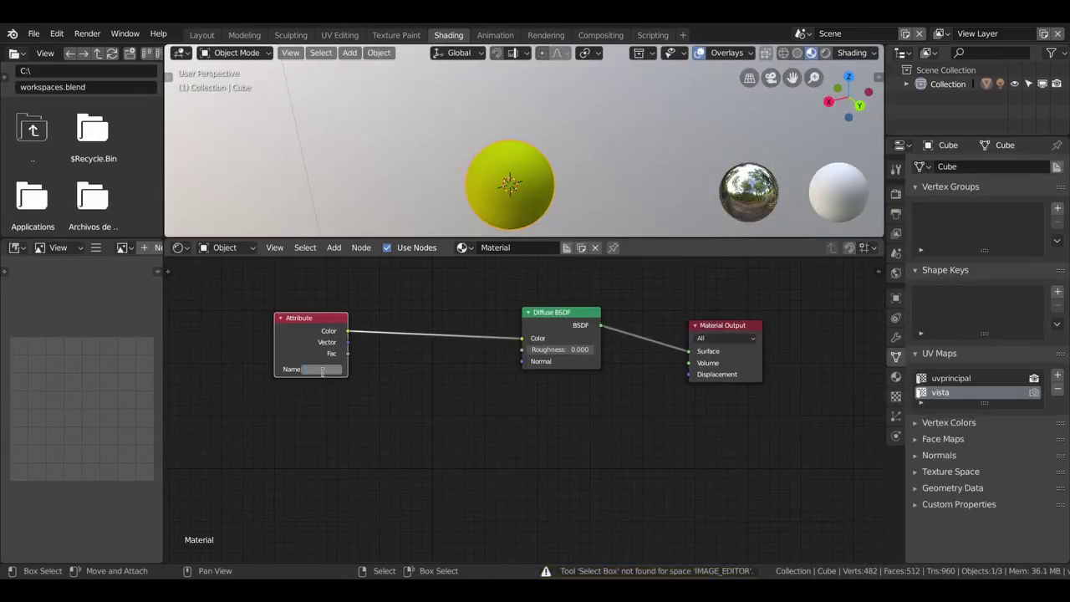
text(vis)
key(Return)
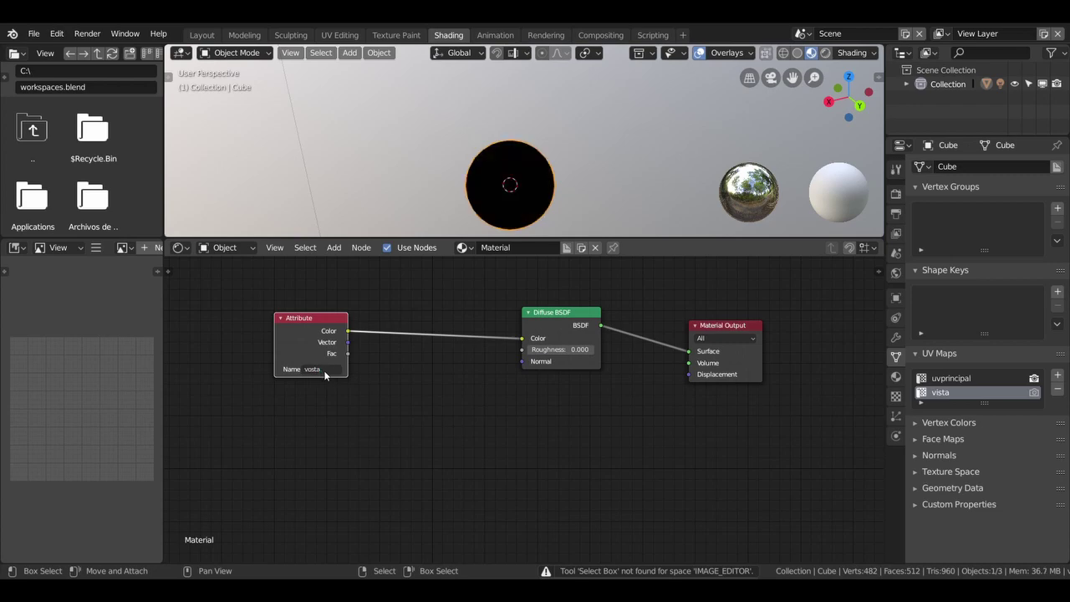
mouse_move(625, 114)
middle_down()
mouse_move(538, 190)
mouse_move(713, 158)
mouse_move(644, 78)
mouse_move(424, 172)
mouse_move(360, 125)
mouse_move(423, 176)
mouse_move(456, 50)
mouse_move(523, 191)
middle_up()
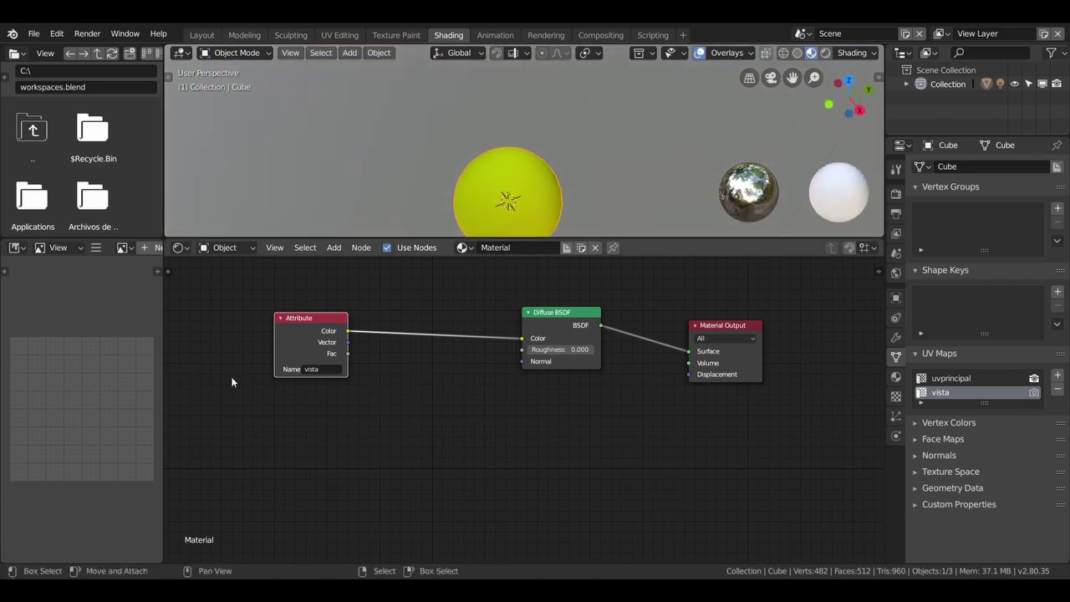
click(333, 369)
key(BackSpace)
text(uvpricipal)
key(Return)
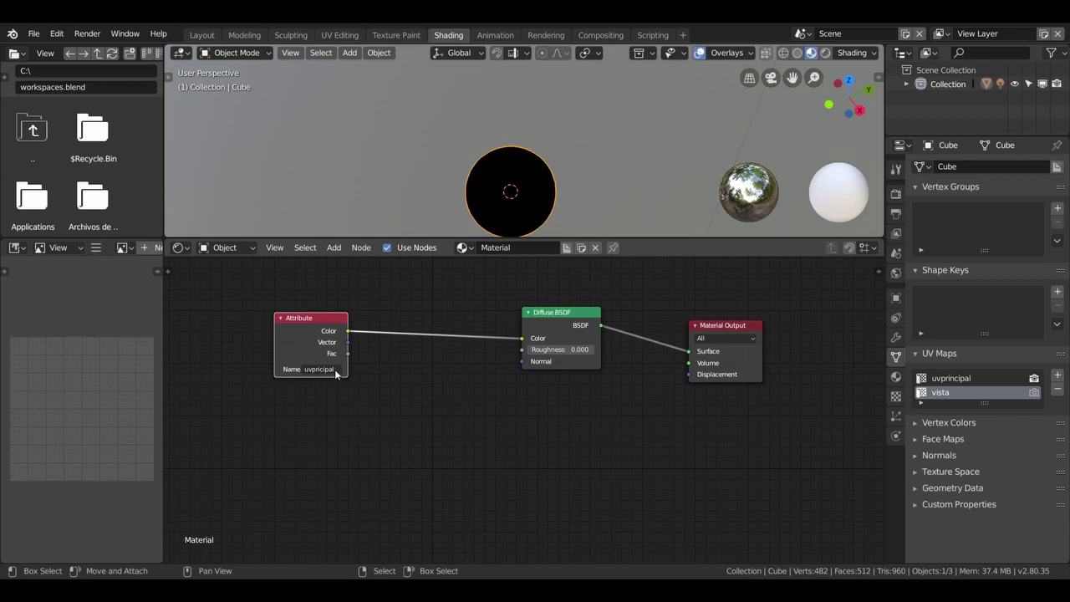
Correct the misspelled 'uvprincipal' attribute name and orbit around the sphere to inspect the shading.
middle_drag(535, 189, 551, 186)
scroll(250, 423, up, 2)
scroll(377, 430, up, 1)
scroll(402, 424, up, 1)
scroll(394, 361, up, 1)
click(398, 358)
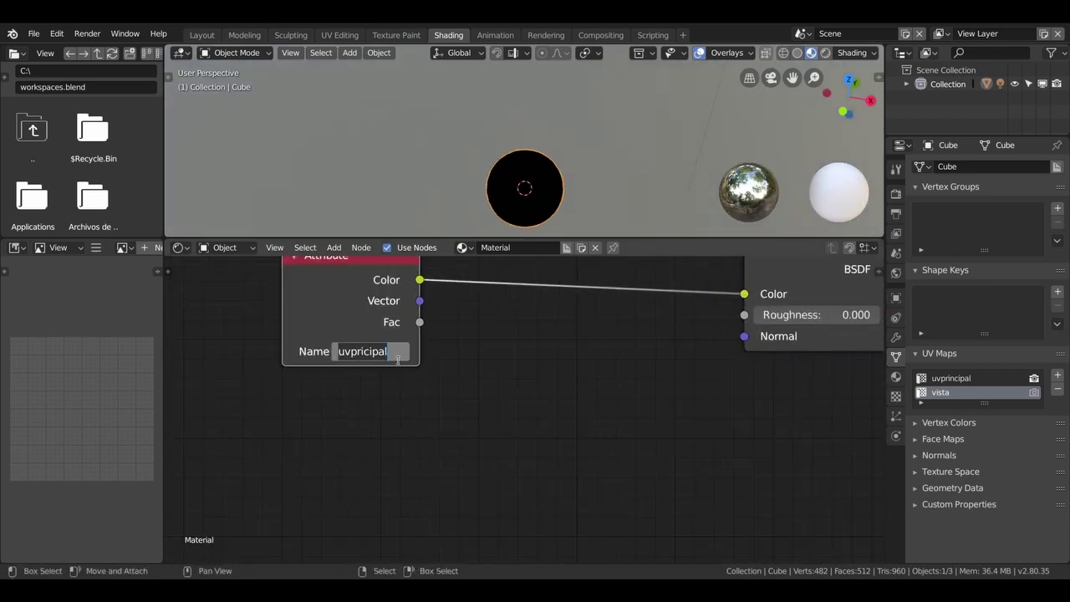
key(BackSpace)
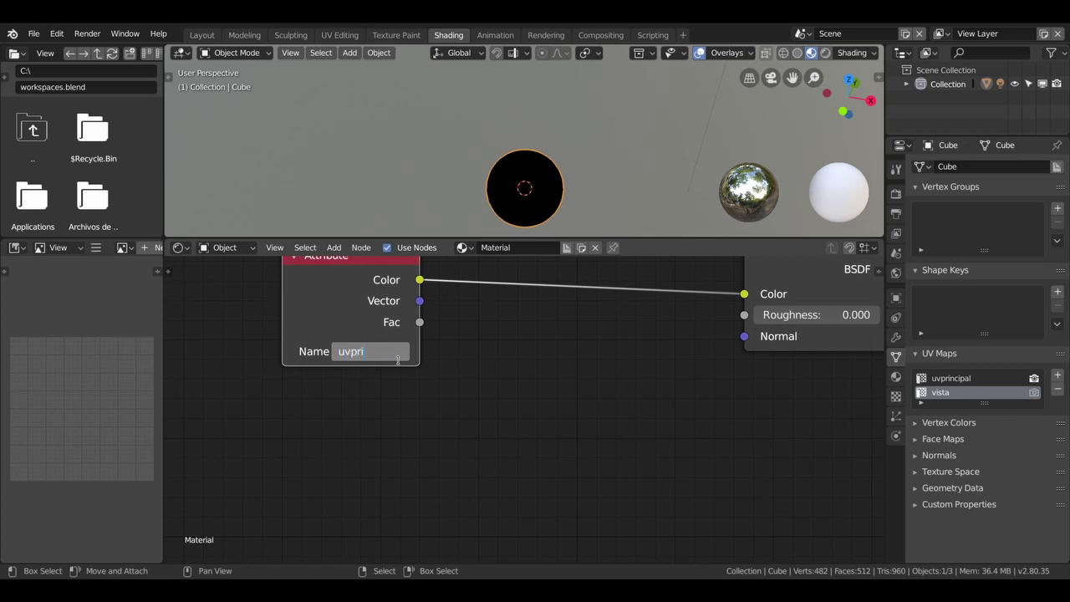
text(ncipal)
key(Return)
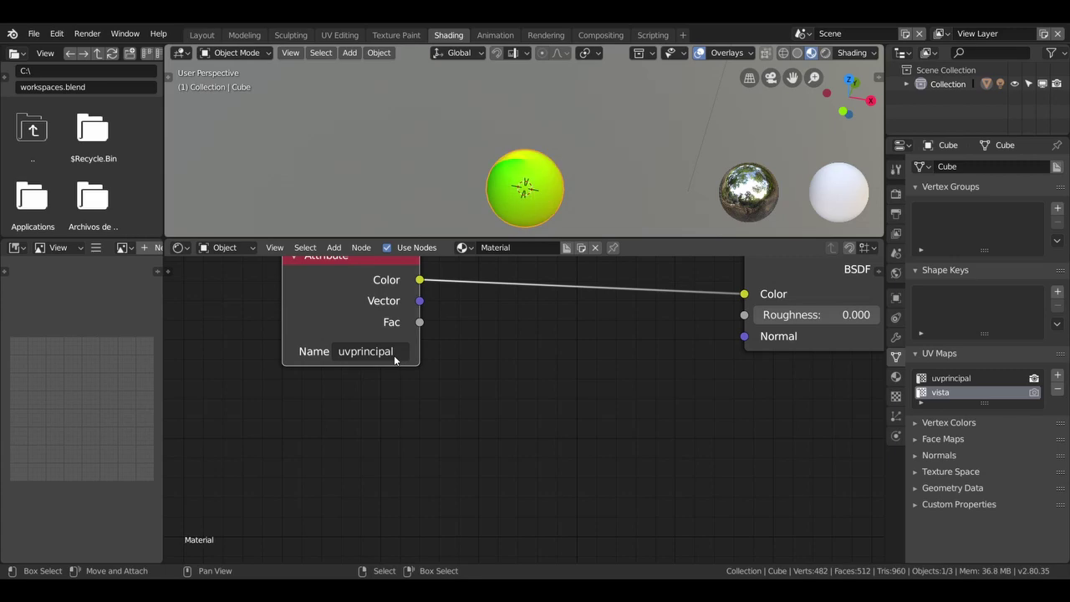
mouse_move(533, 171)
middle_down()
mouse_move(465, 77)
mouse_move(239, 155)
middle_up()
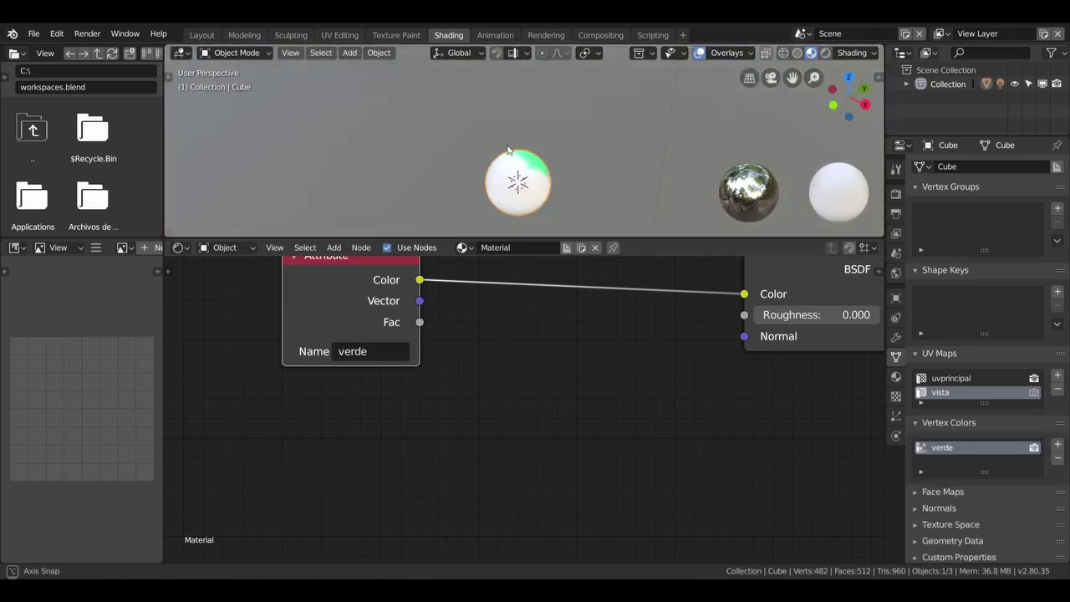
mouse_move(374, 101)
middle_down()
mouse_move(254, 127)
mouse_move(282, 148)
middle_up()
middle_drag(319, 289, 318, 335)
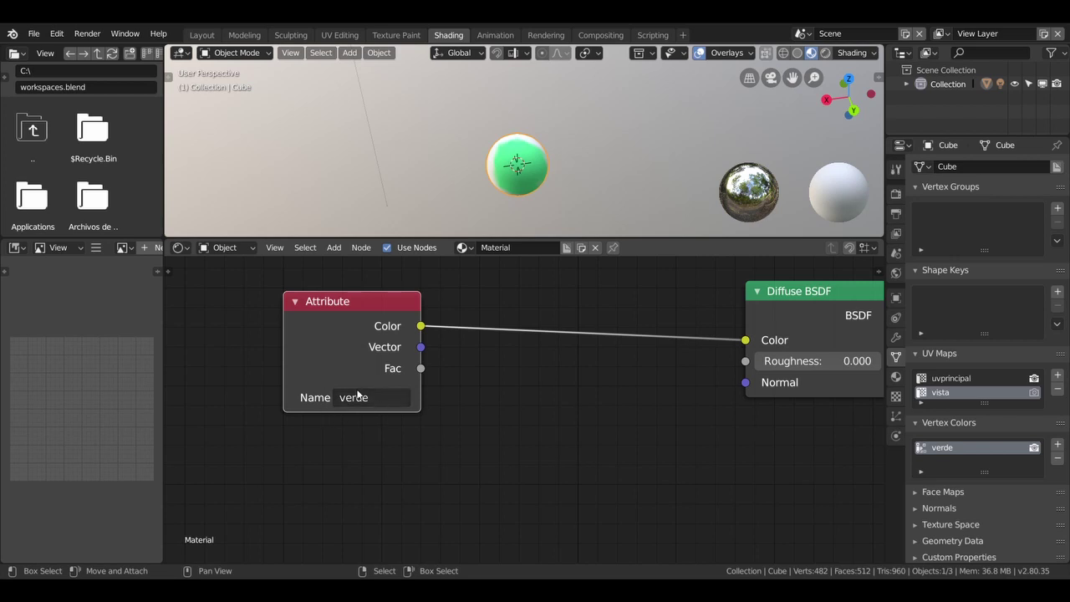
Delete the Attribute node, then add and remove an Emission shader node.
key(x)
key(shift+a)
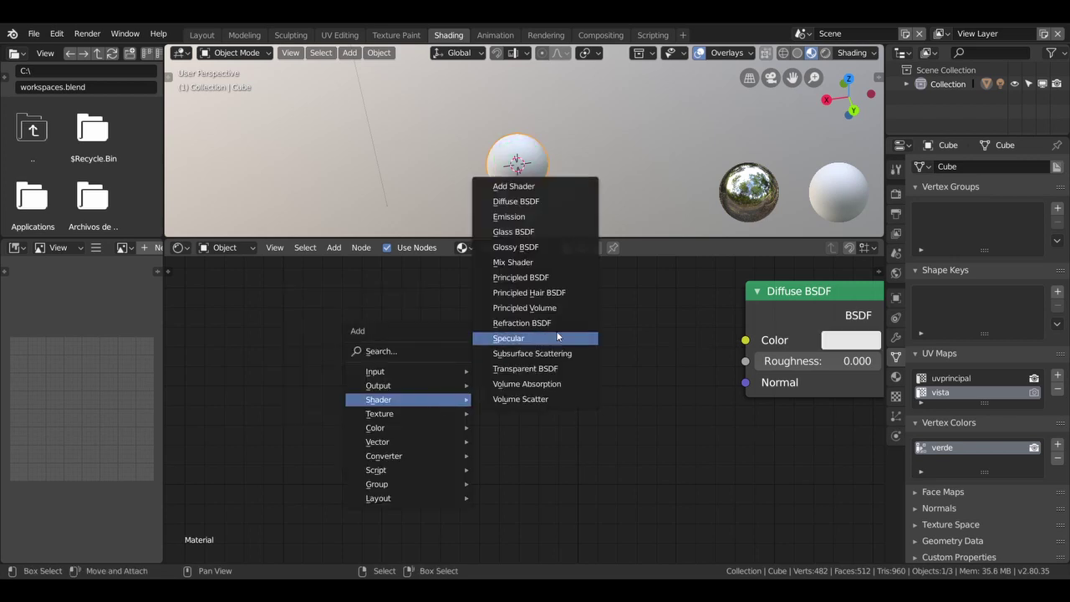
click(554, 216)
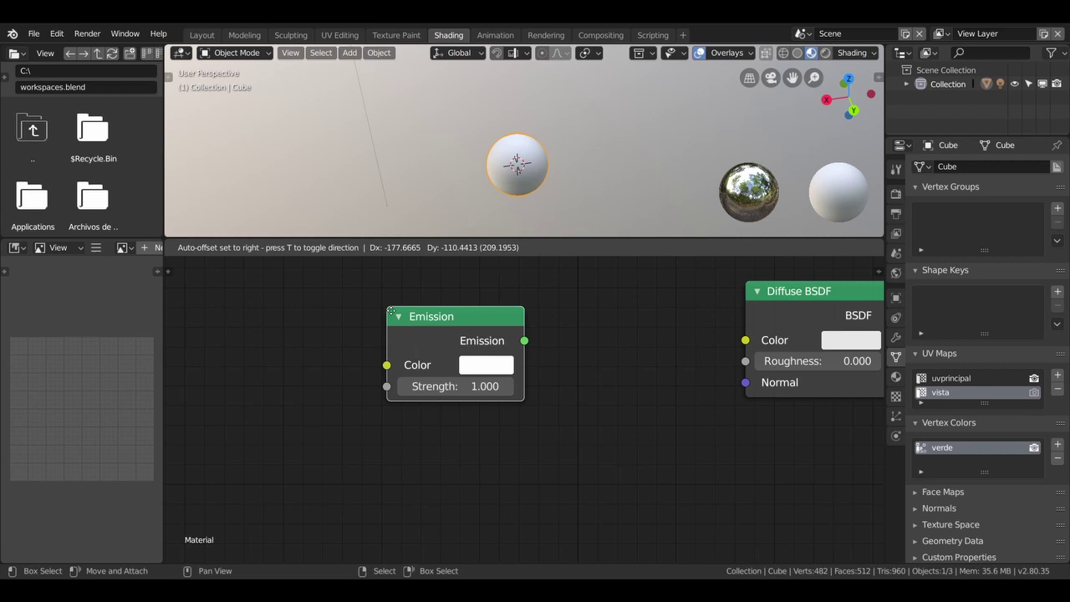
click(386, 311)
key(x)
Place a Bevel input node left of Diffuse BSDF, then delete the sphere object.
key(shift+a)
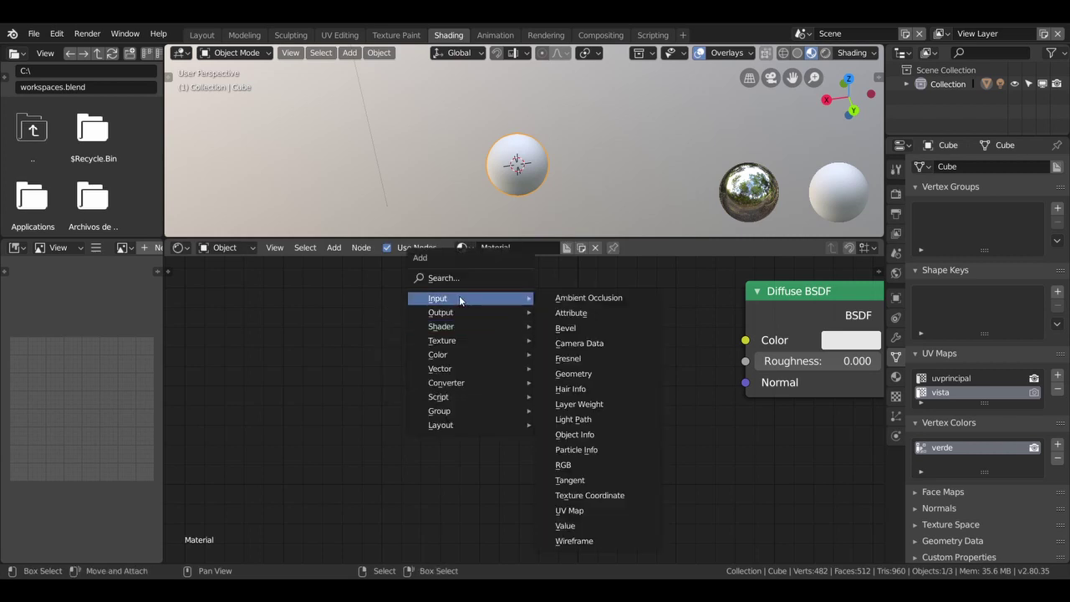
click(565, 328)
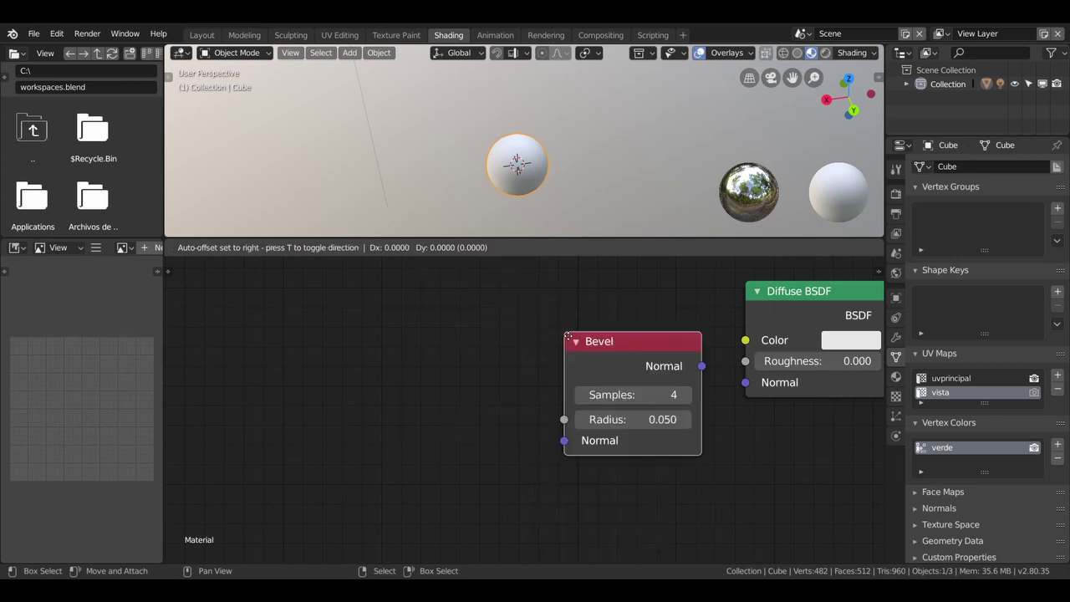
click(377, 308)
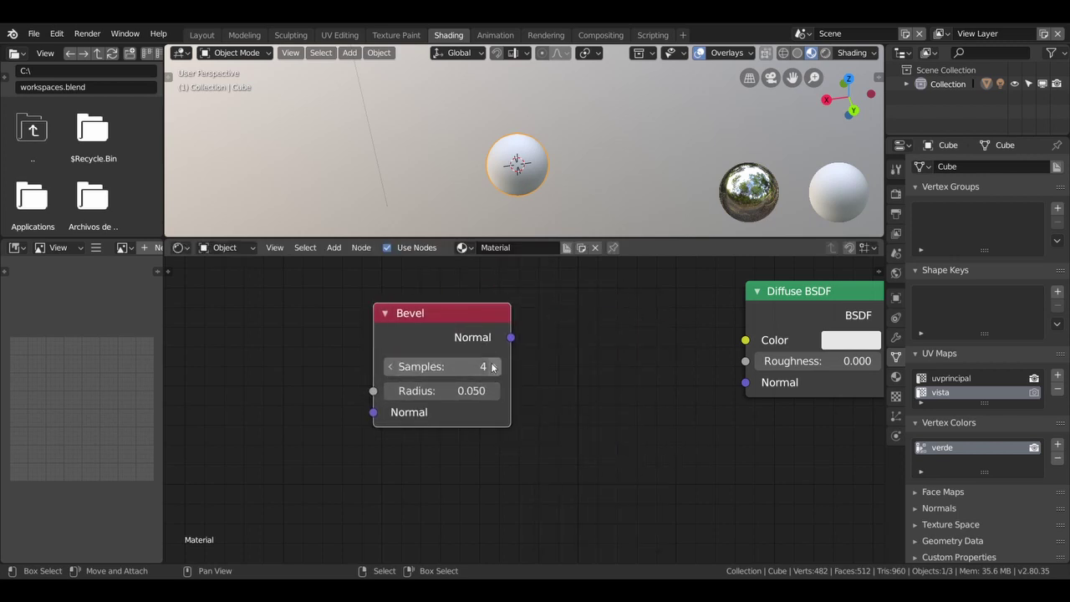
key(Delete)
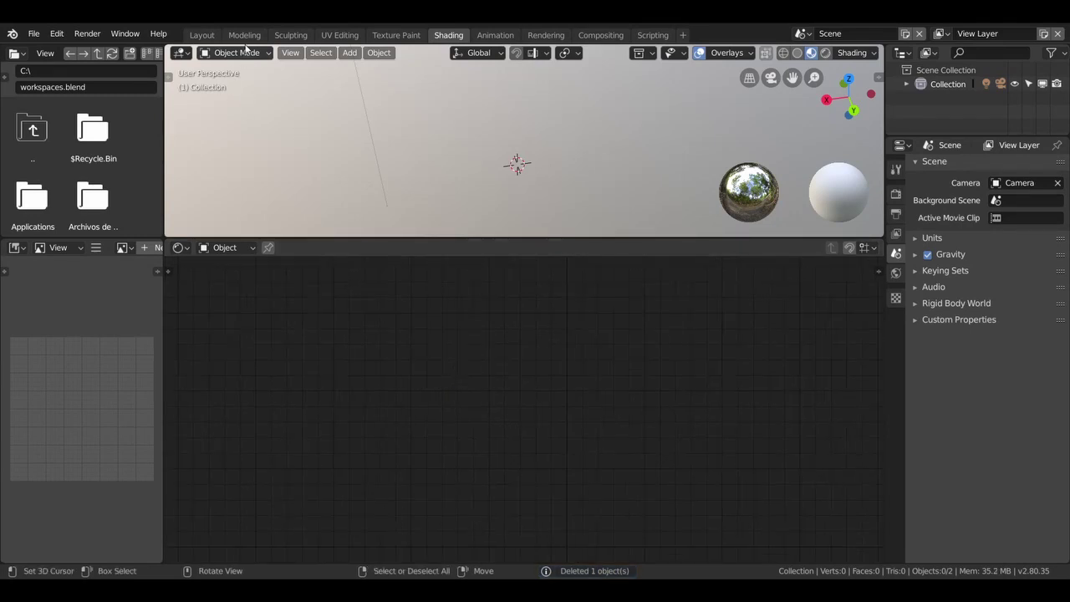
Add a cube mesh to the scene from the Layout workspace.
click(203, 36)
key(shift+a)
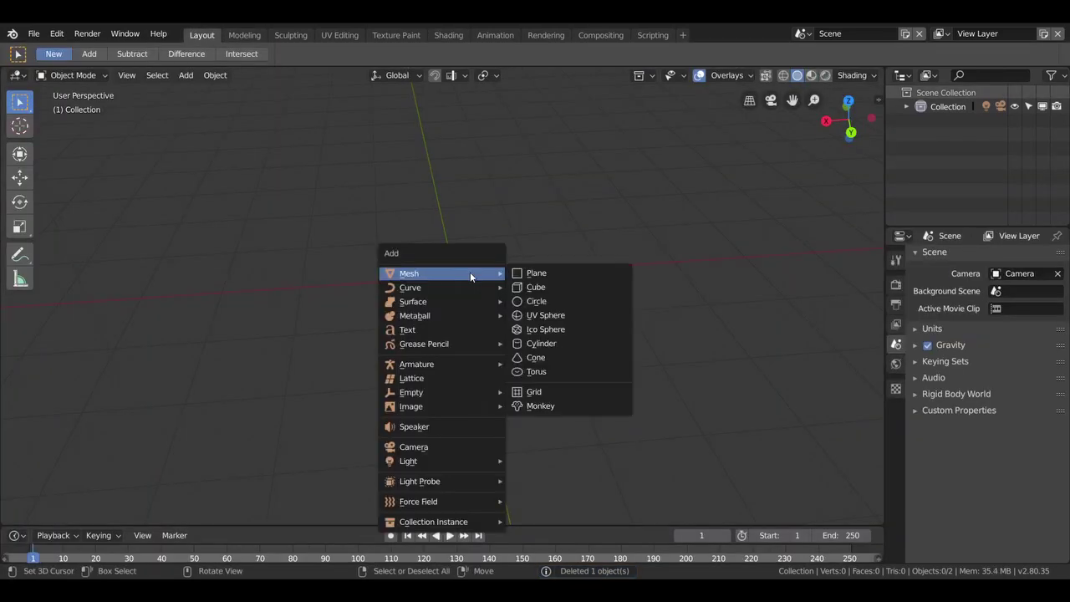
click(539, 285)
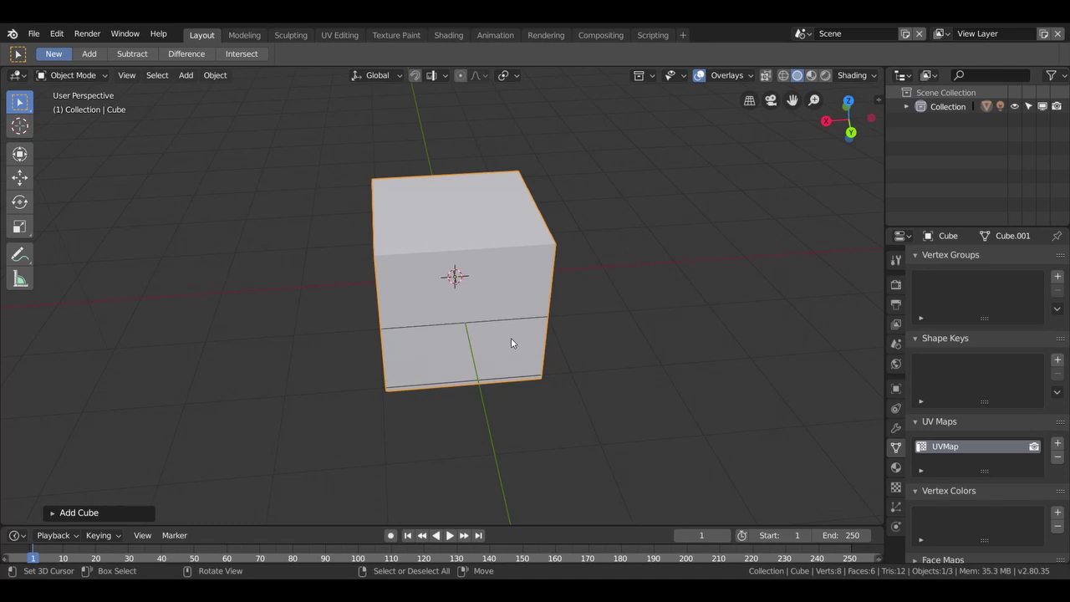
mouse_move(510, 338)
middle_down()
mouse_move(572, 285)
mouse_move(544, 282)
middle_up()
Enter Edit Mode in edge select and select the cube's top front edge.
key(Tab)
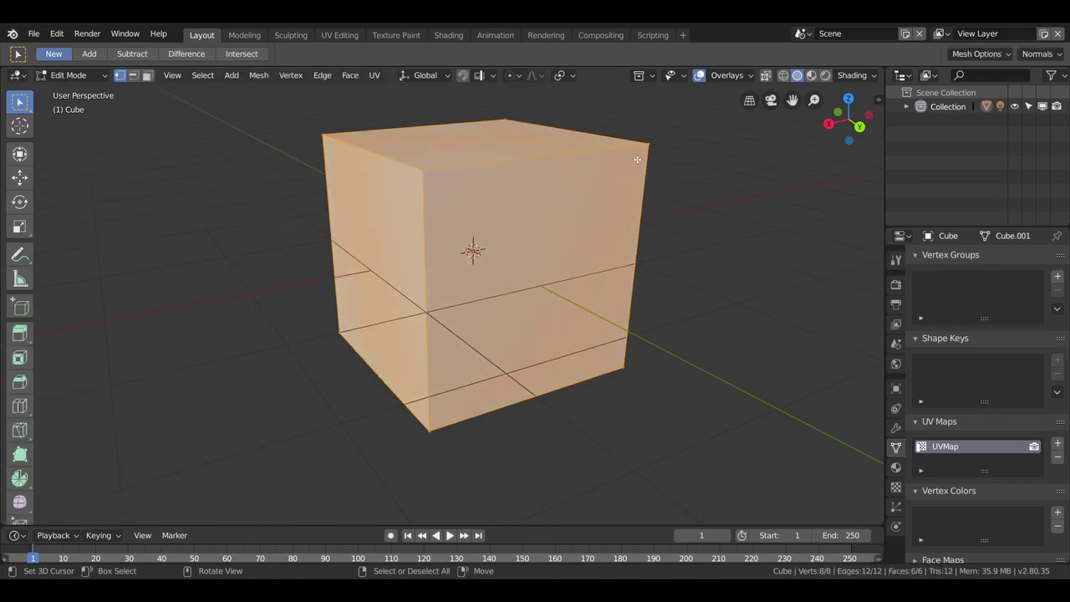
key(2)
click(519, 162)
middle_drag(518, 162, 440, 231)
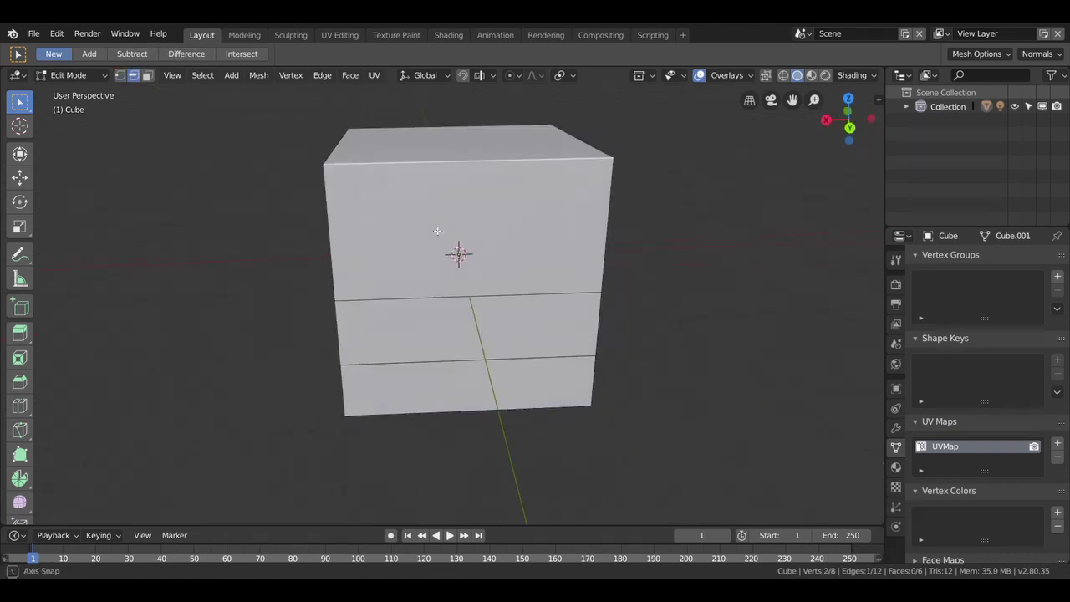
scroll(432, 237, up, 2)
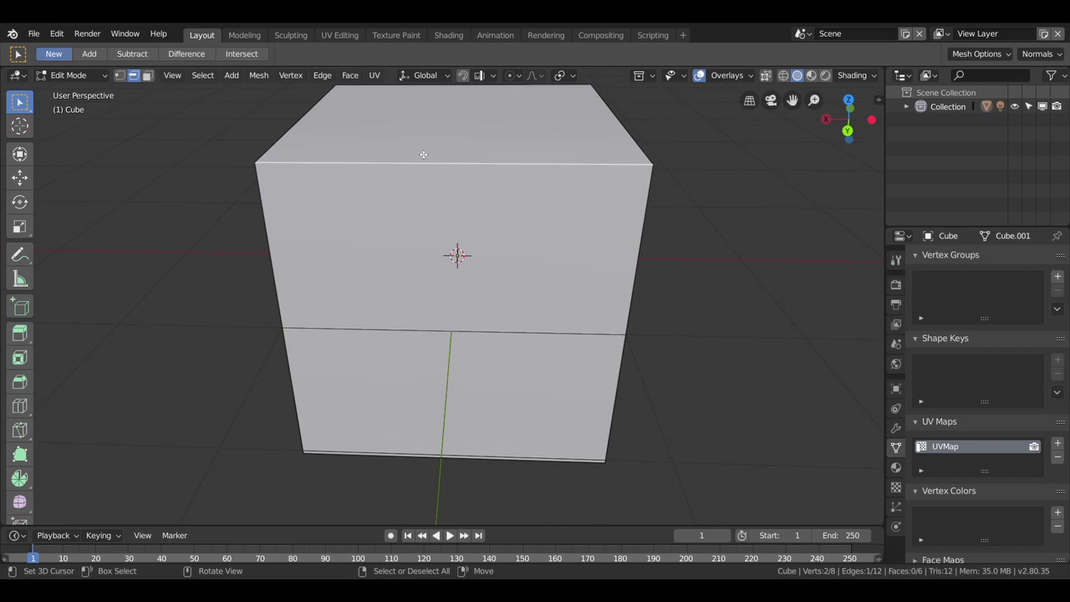
click(448, 35)
click(952, 225)
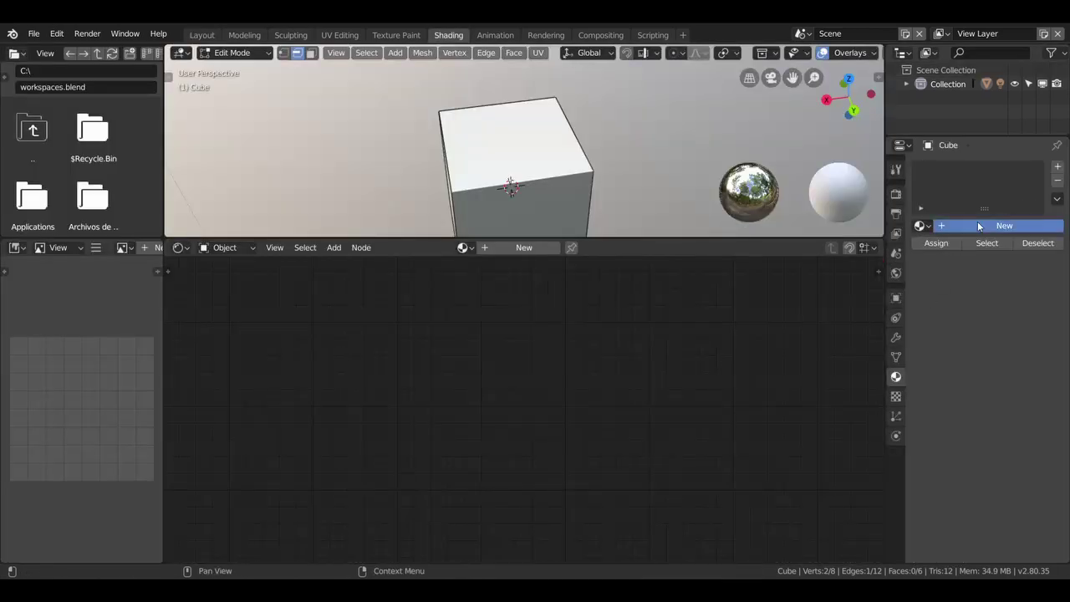
Replace the default Principled BSDF with a Bevel input node.
scroll(608, 304, down, 2)
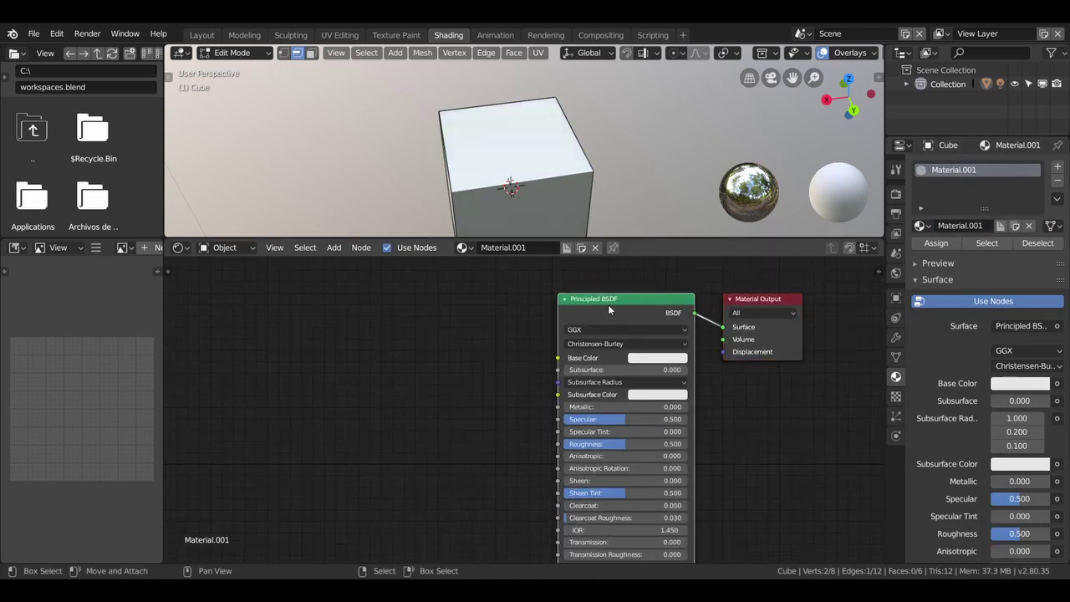
key(x)
key(shift+a)
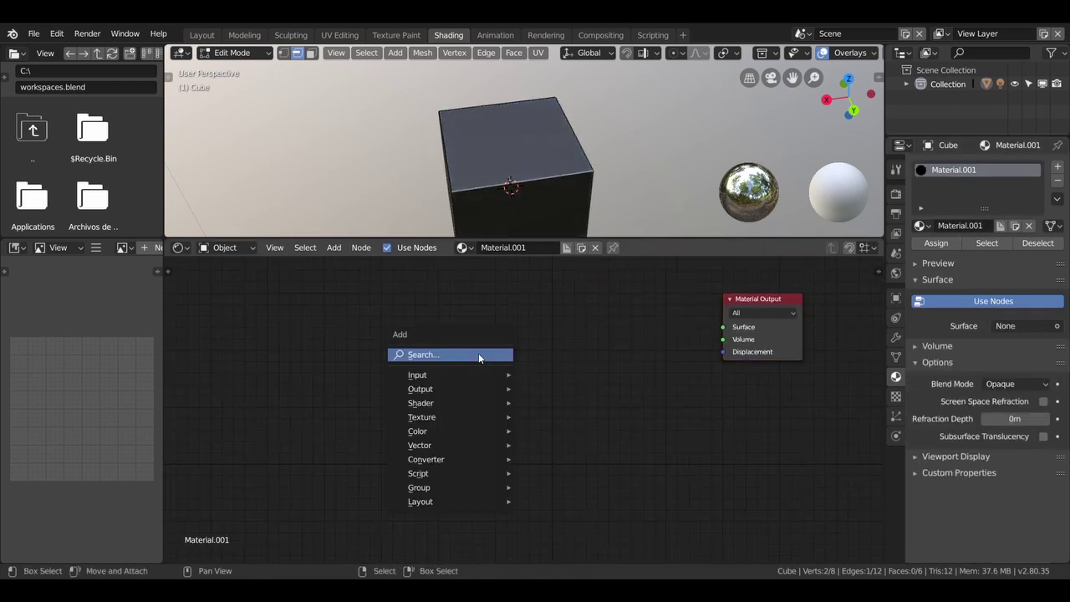
mouse_move(450, 374)
click(583, 162)
click(552, 303)
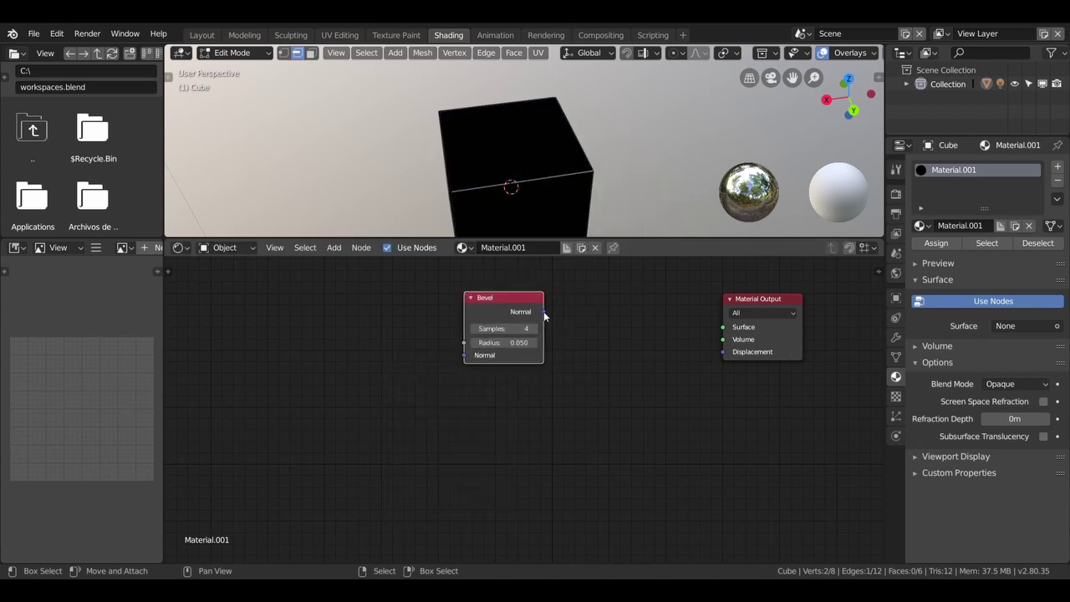
click(554, 327)
Add a Diffuse BSDF wired to the output Surface, with Bevel's Normal feeding its Normal.
key(shift+a)
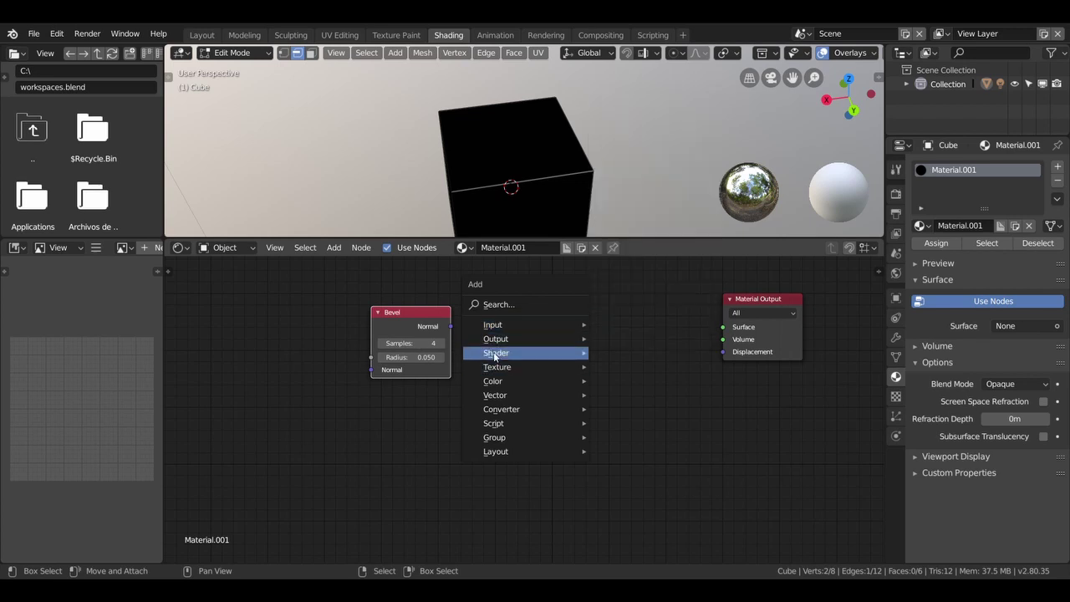
mouse_move(495, 353)
click(635, 155)
click(633, 332)
drag(636, 329, 723, 327)
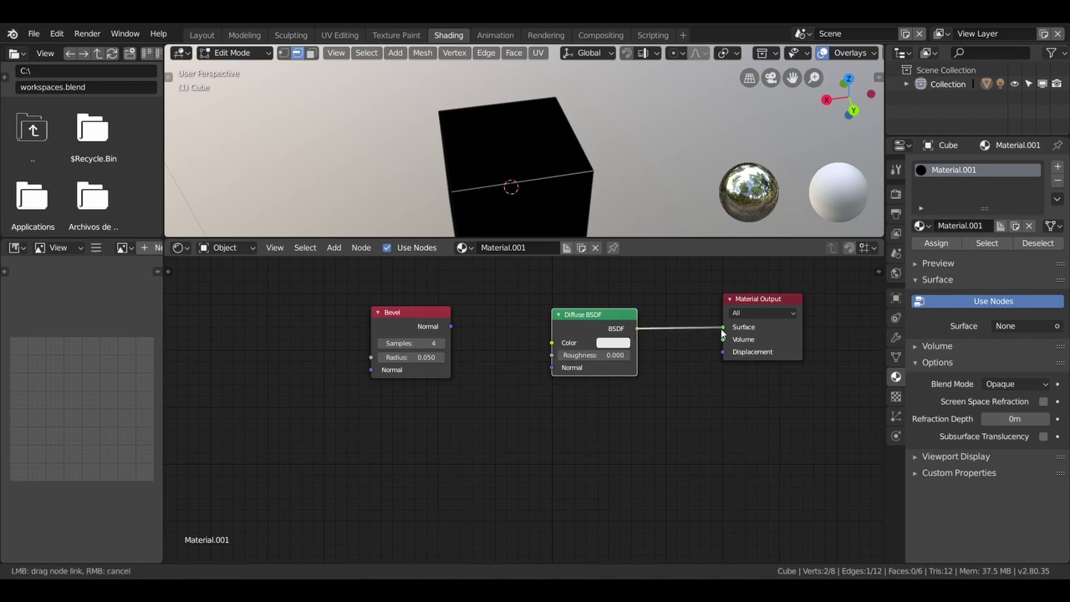
drag(450, 326, 552, 368)
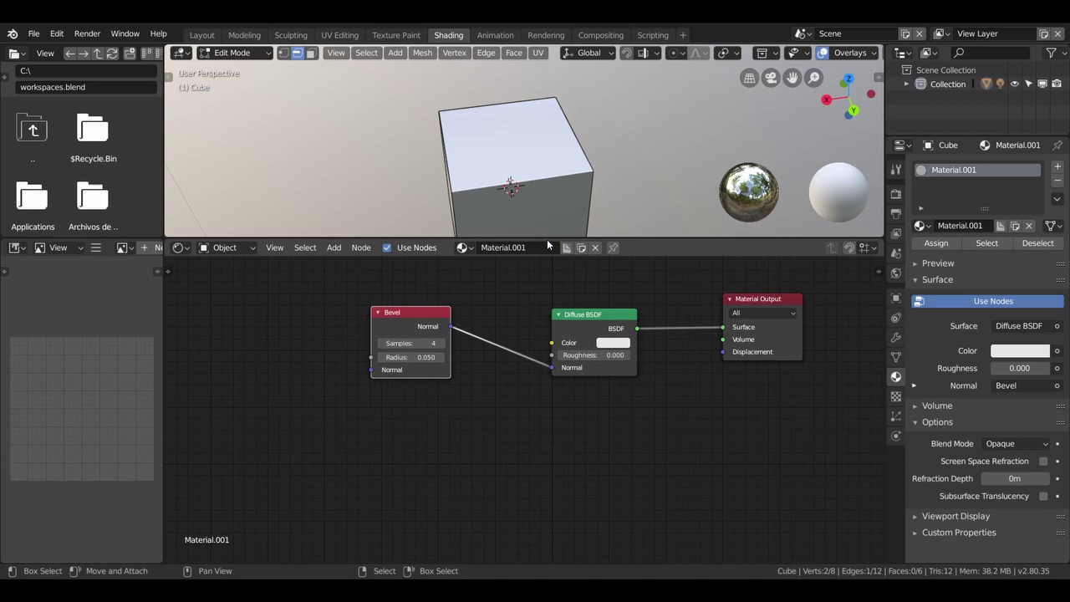
click(895, 193)
click(1025, 167)
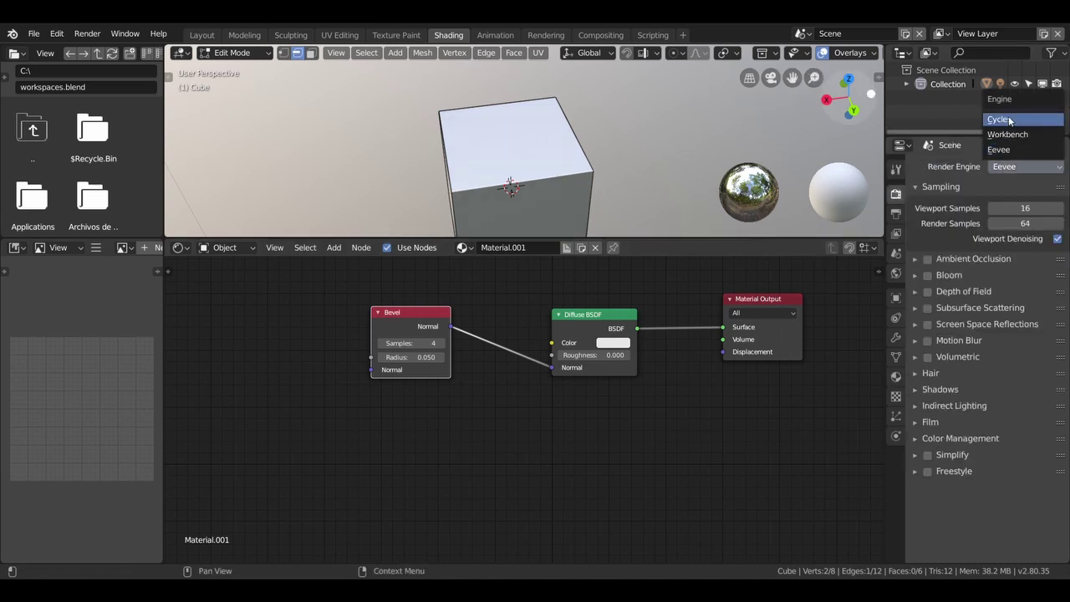
Set the render engine to Cycles and view the cube in Rendered shading in Object Mode.
key(Return)
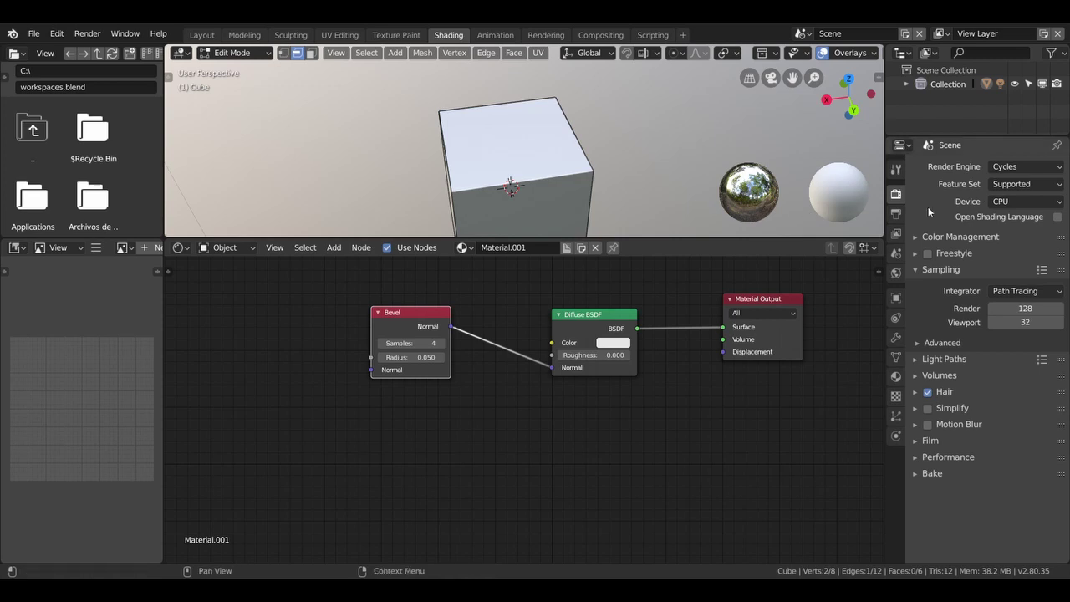
scroll(608, 178, up, 2)
scroll(836, 65, down, 1)
scroll(825, 55, down, 5)
click(825, 53)
key(Tab)
scroll(507, 201, up, 1)
scroll(509, 178, up, 2)
scroll(509, 178, up, 2)
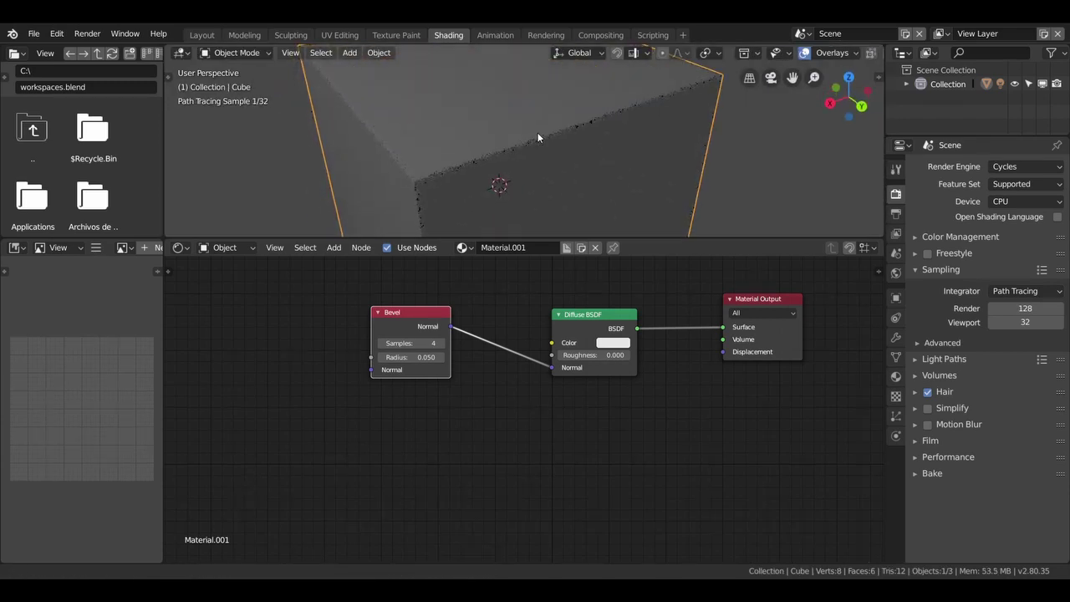
scroll(537, 137, up, 1)
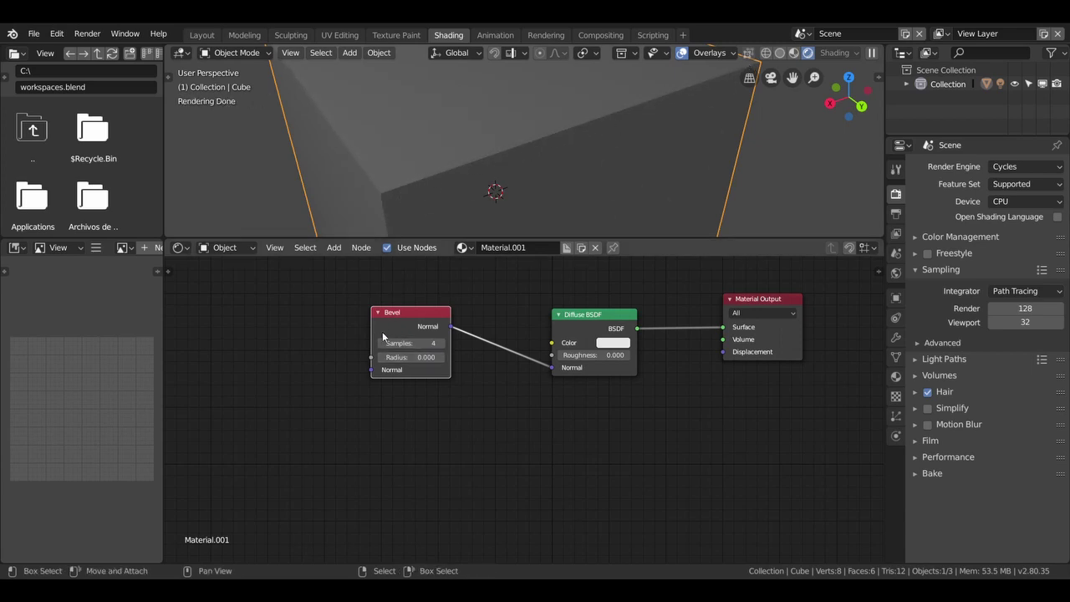
Try Bevel radius 1.2, 1.1, 0.15, 0.25, 0.05 with 6 samples, settling on radius 0.100.
drag(411, 357, 452, 357)
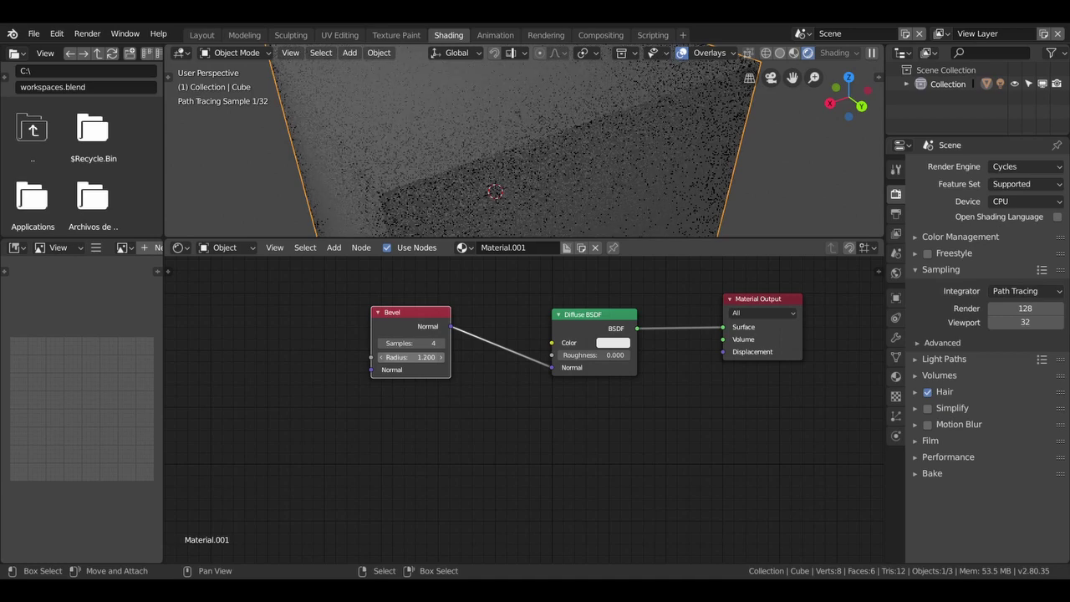
click(382, 357)
drag(410, 343, 422, 343)
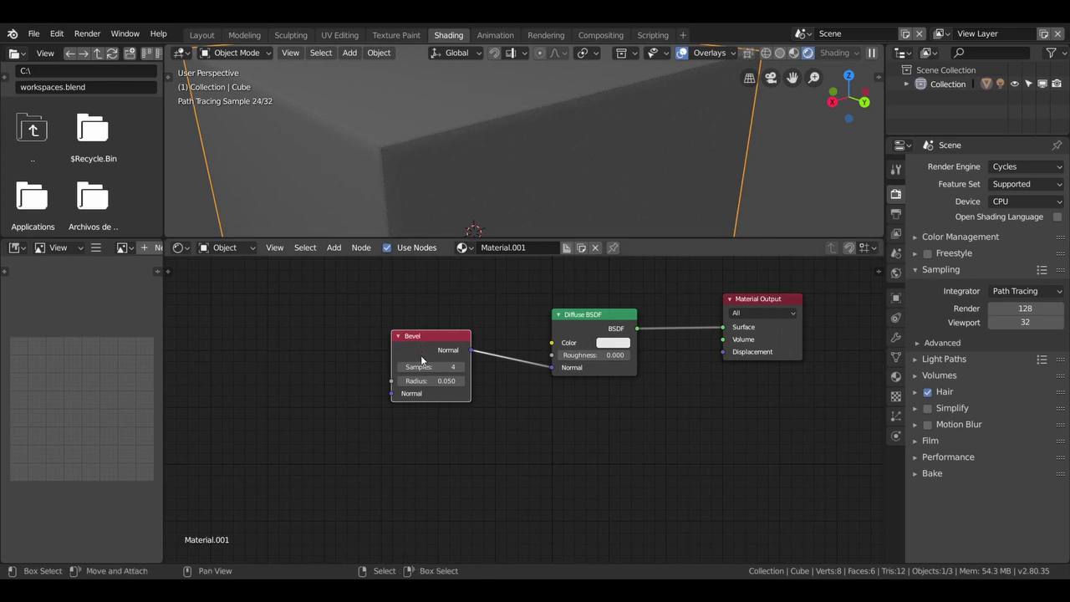
click(460, 381)
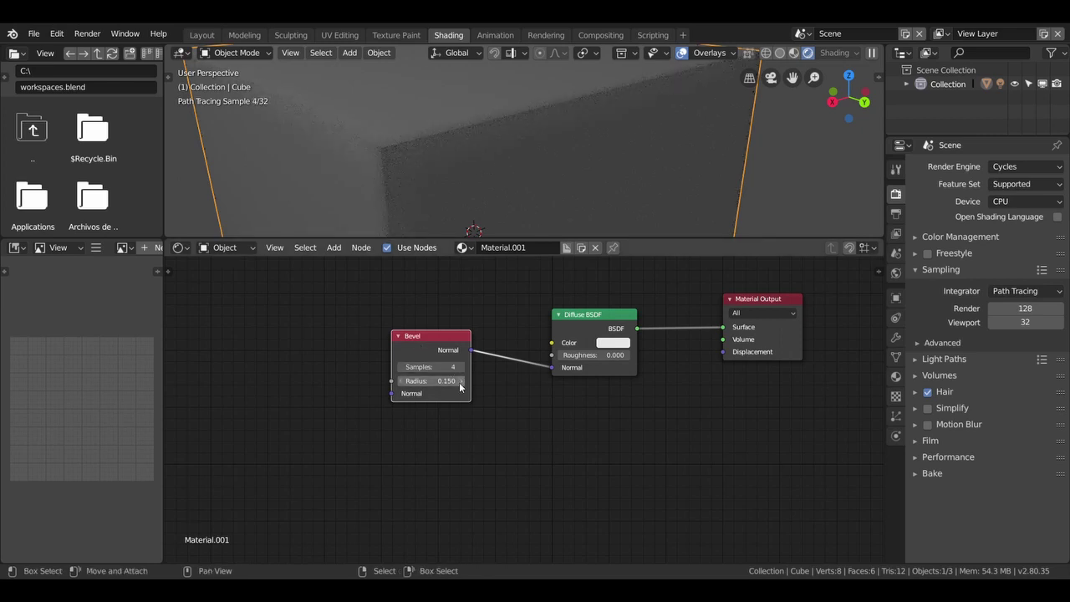
click(459, 381)
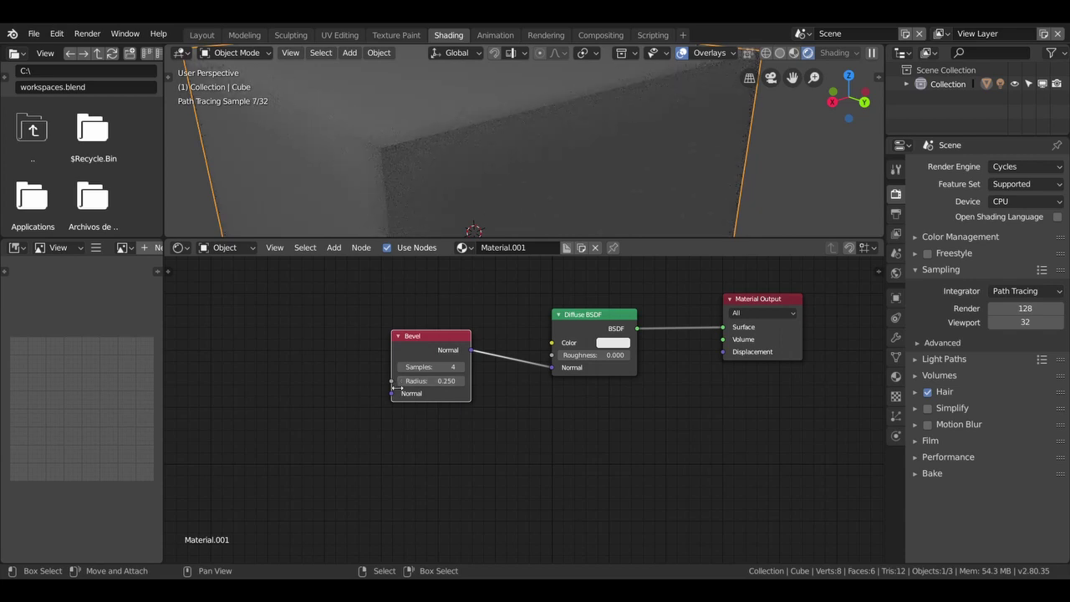
click(404, 381)
click(404, 381)
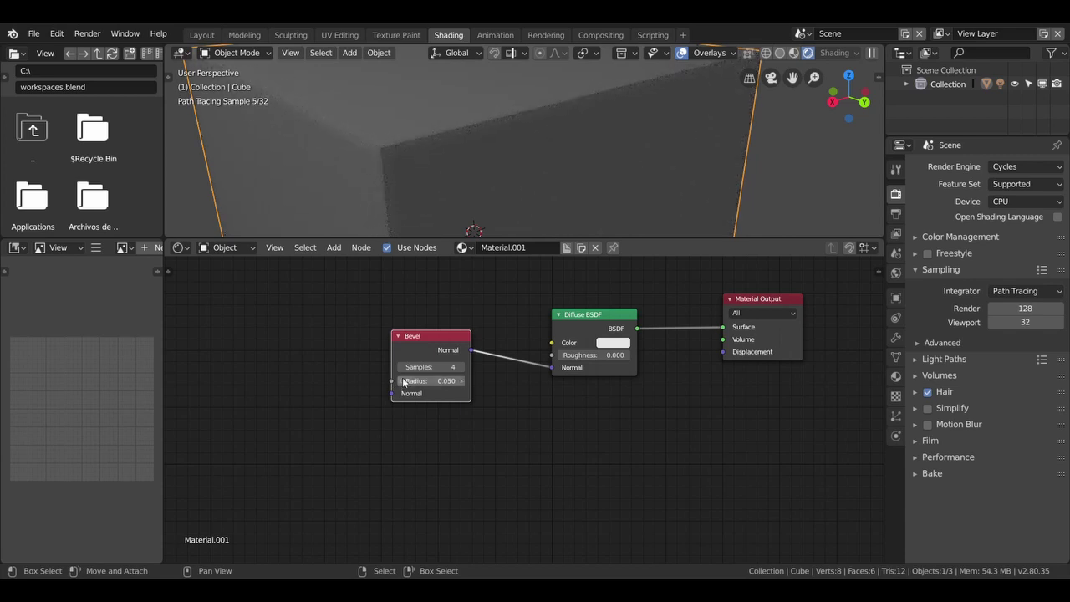
click(460, 382)
mouse_move(438, 148)
middle_down()
mouse_move(550, 150)
mouse_move(505, 176)
middle_up()
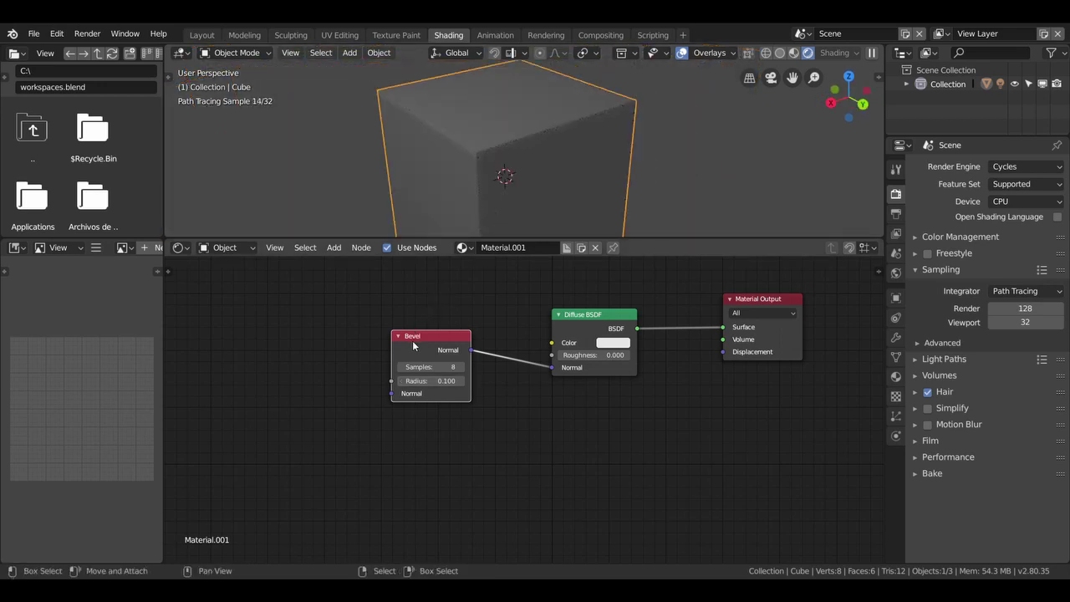
drag(414, 342, 396, 346)
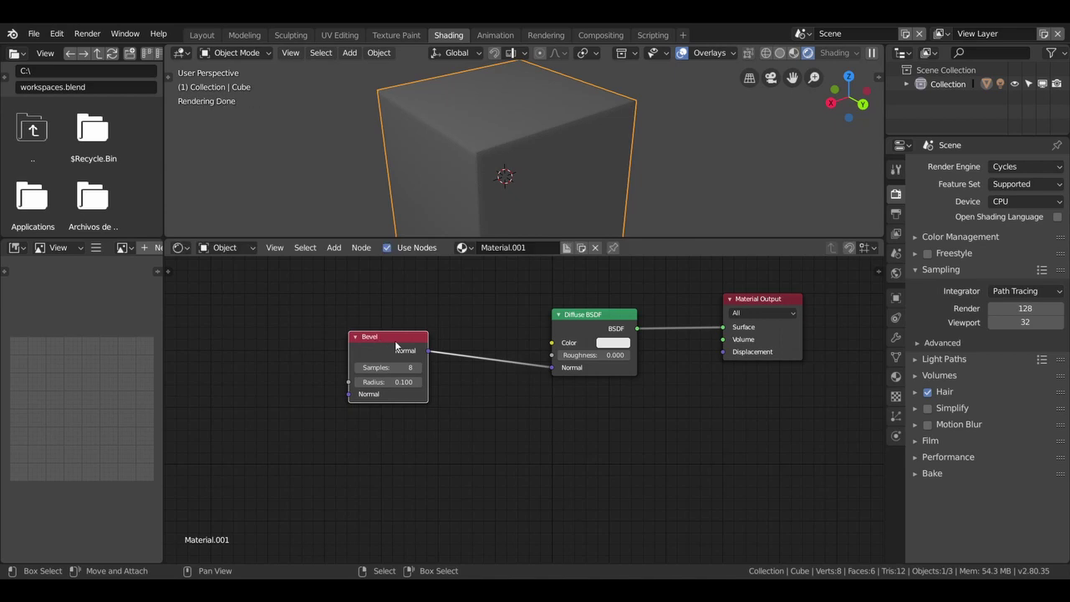
Replace the Bevel node with a Camera Data node left of Diffuse BSDF.
key(x)
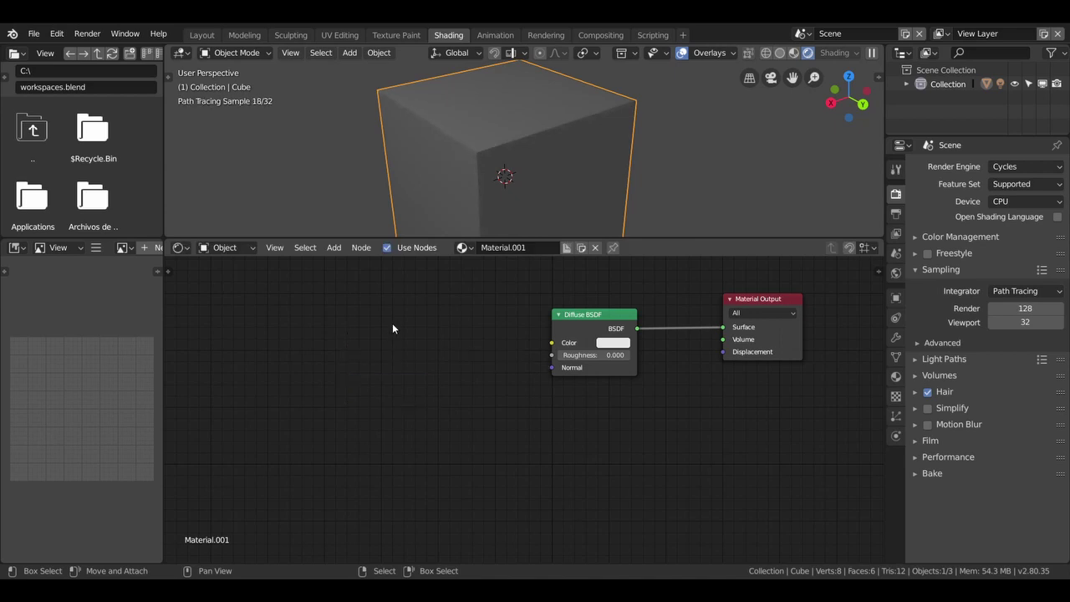
key(shift+a)
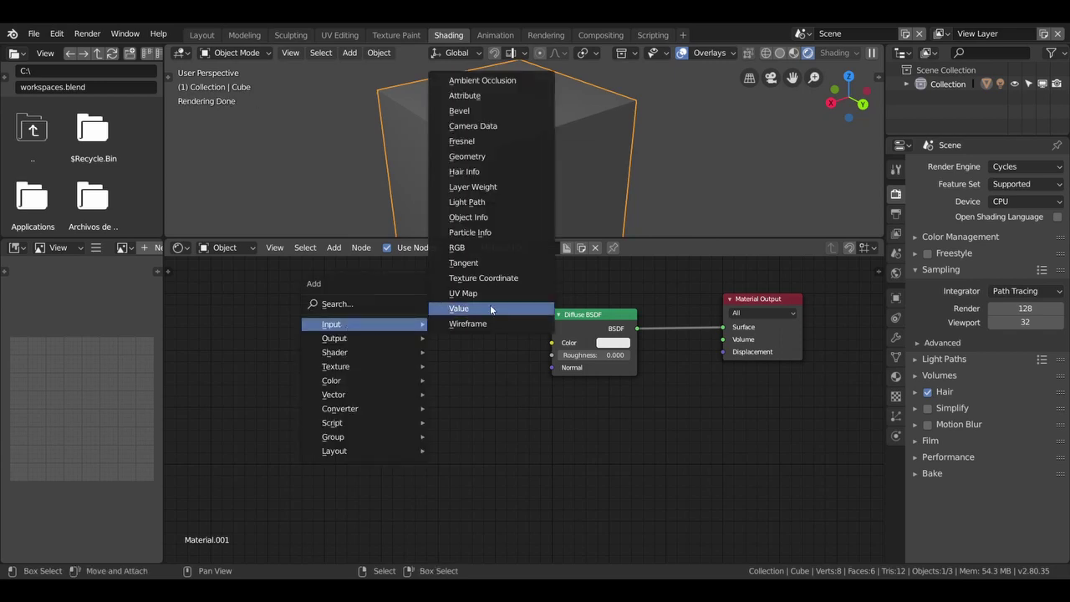
click(475, 127)
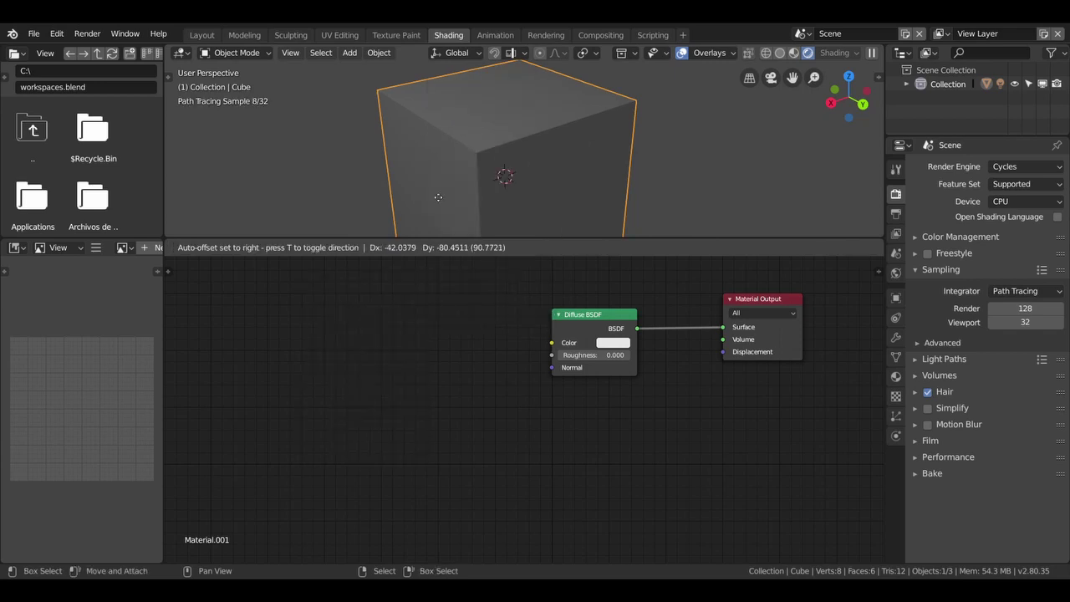
click(330, 335)
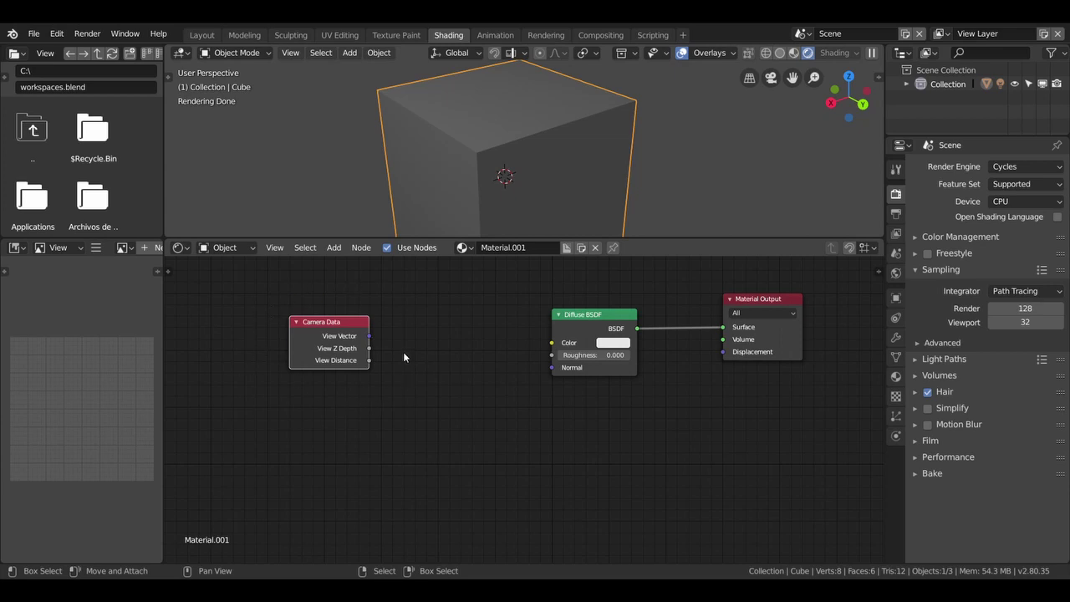
Add a point light from top view, then check the scene in wireframe and solid shading.
scroll(484, 203, down, 5)
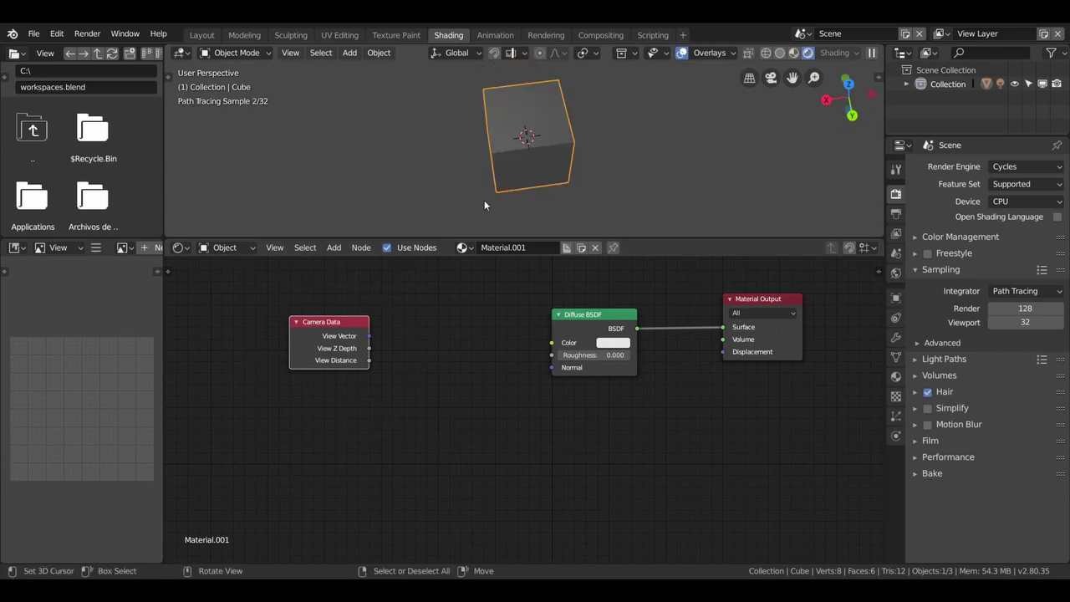
key(KP_7)
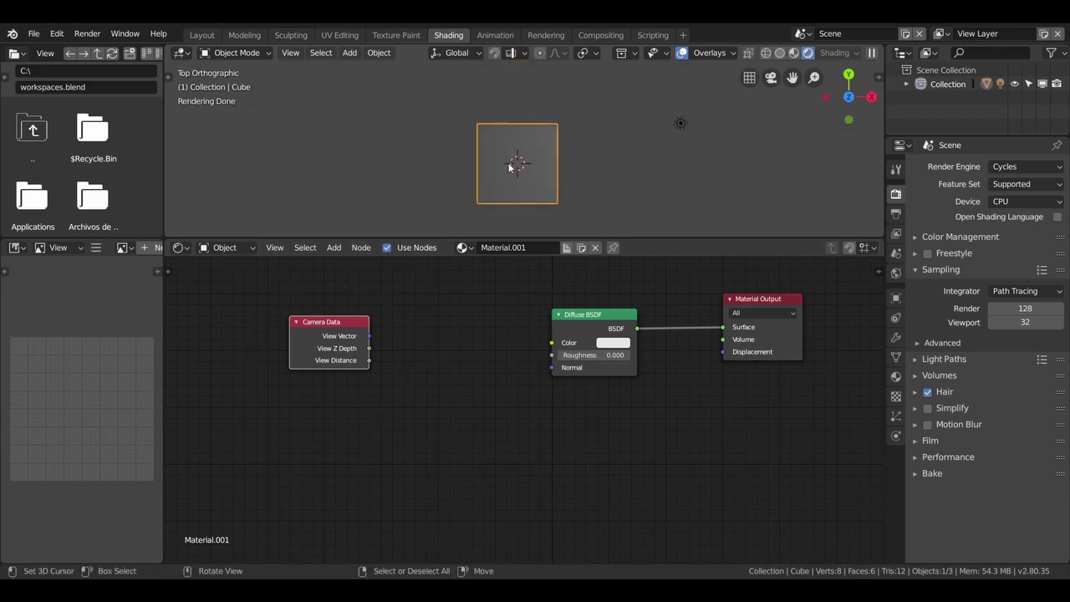
key(shift+a)
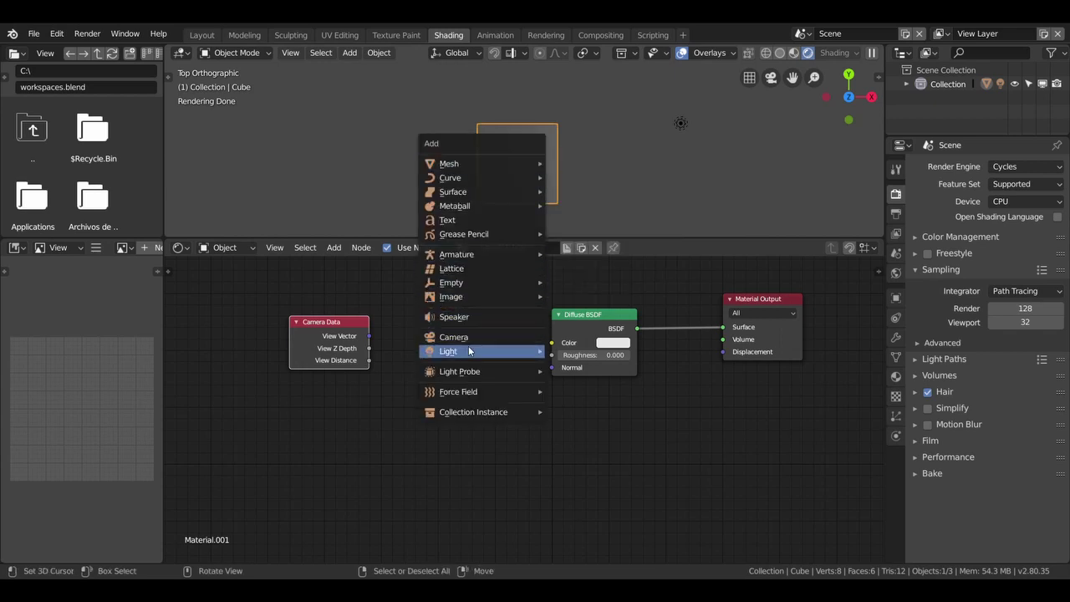
mouse_move(452, 351)
click(580, 349)
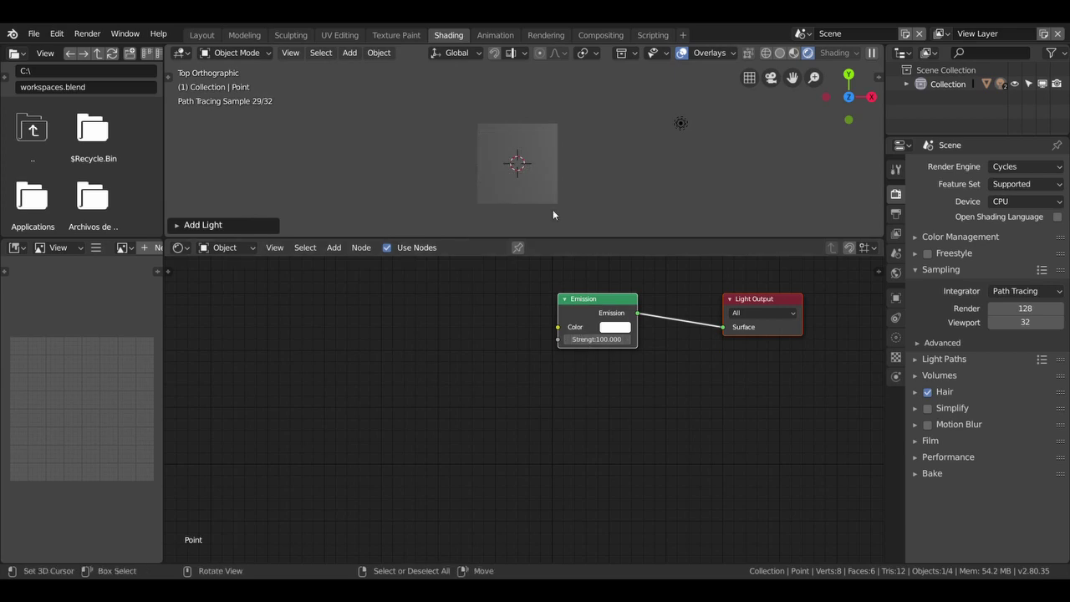
middle_drag(552, 209, 533, 87)
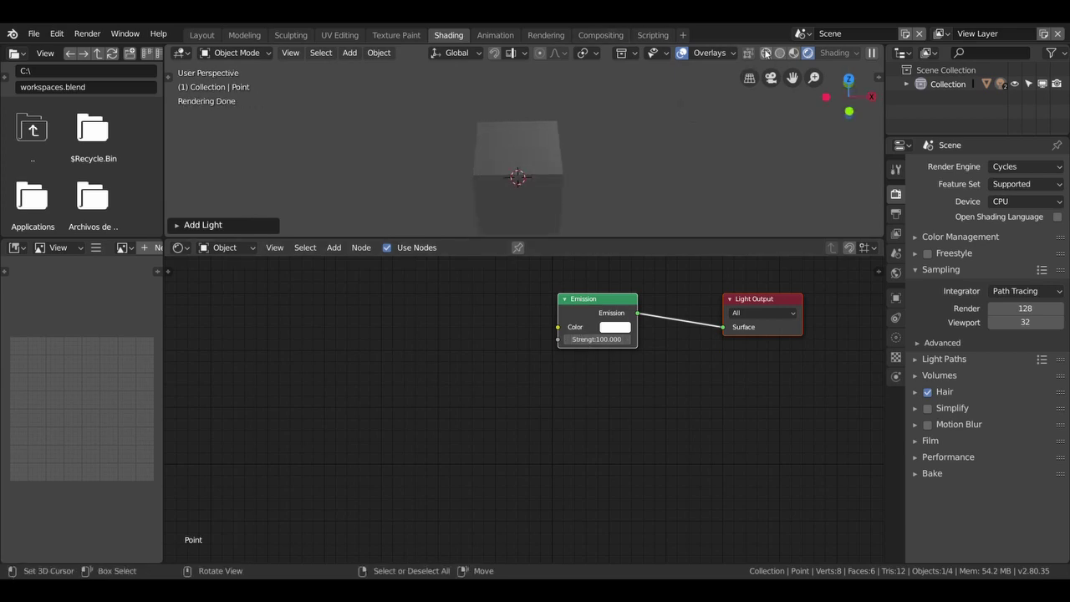
click(765, 52)
click(797, 53)
Replace the point light with a Sun light and move it high above the cube.
scroll(554, 154, down, 2)
click(201, 35)
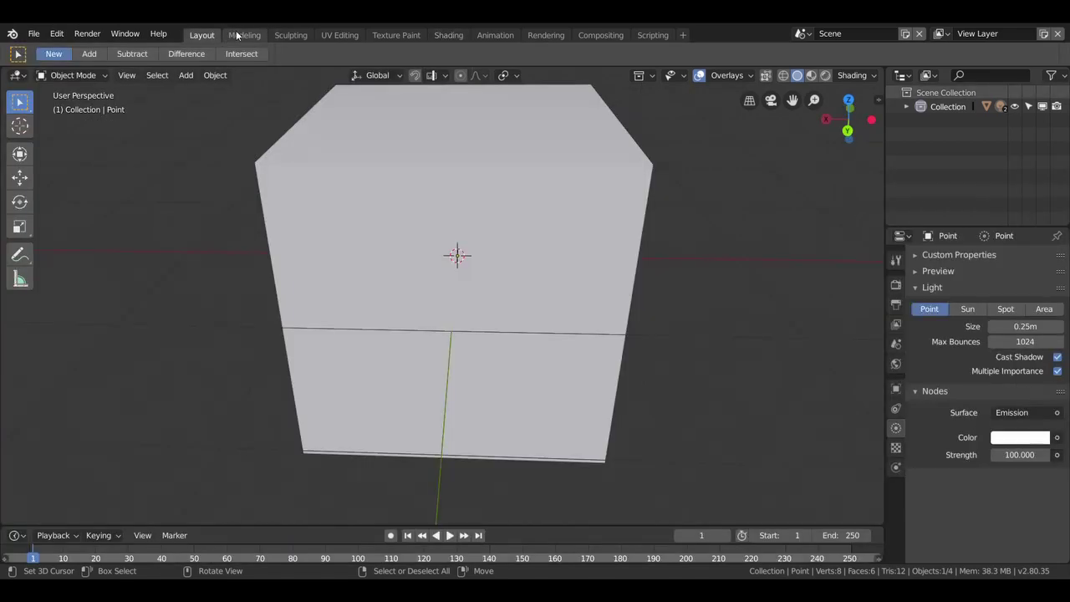
scroll(460, 217, down, 5)
scroll(460, 217, down, 4)
click(244, 35)
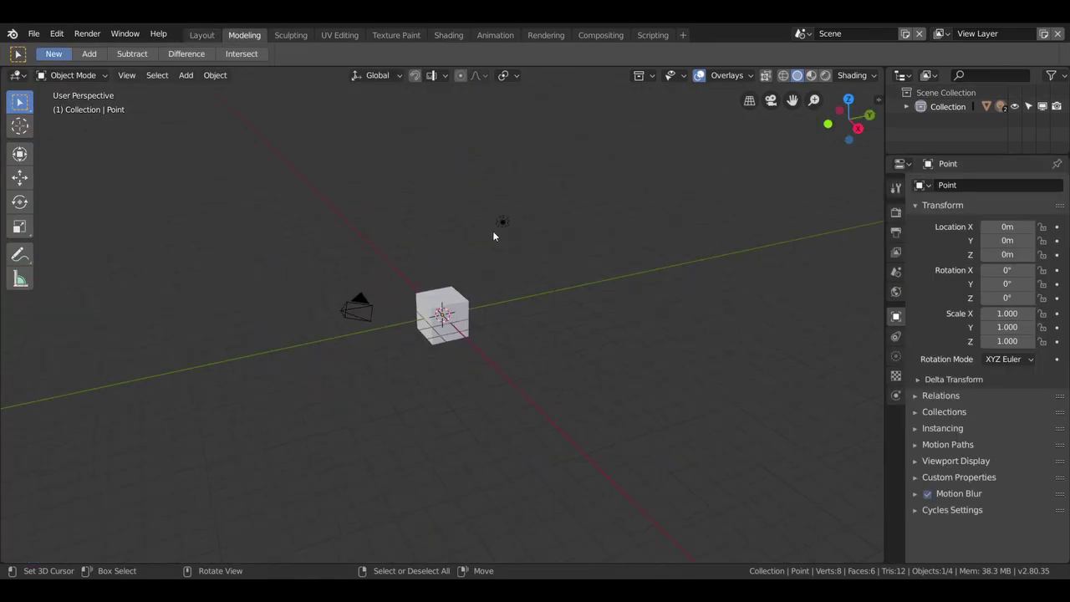
key(Delete)
key(KP_7)
key(shift+a)
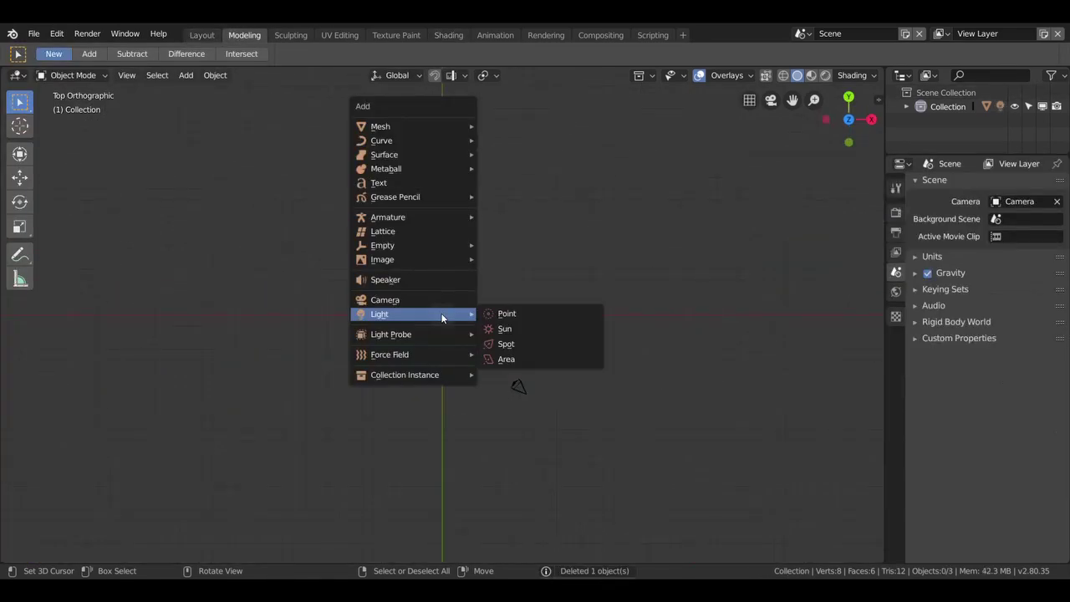
click(505, 328)
mouse_move(507, 329)
middle_down()
mouse_move(516, 219)
mouse_move(462, 308)
middle_up()
click(20, 177)
drag(442, 266, 459, 124)
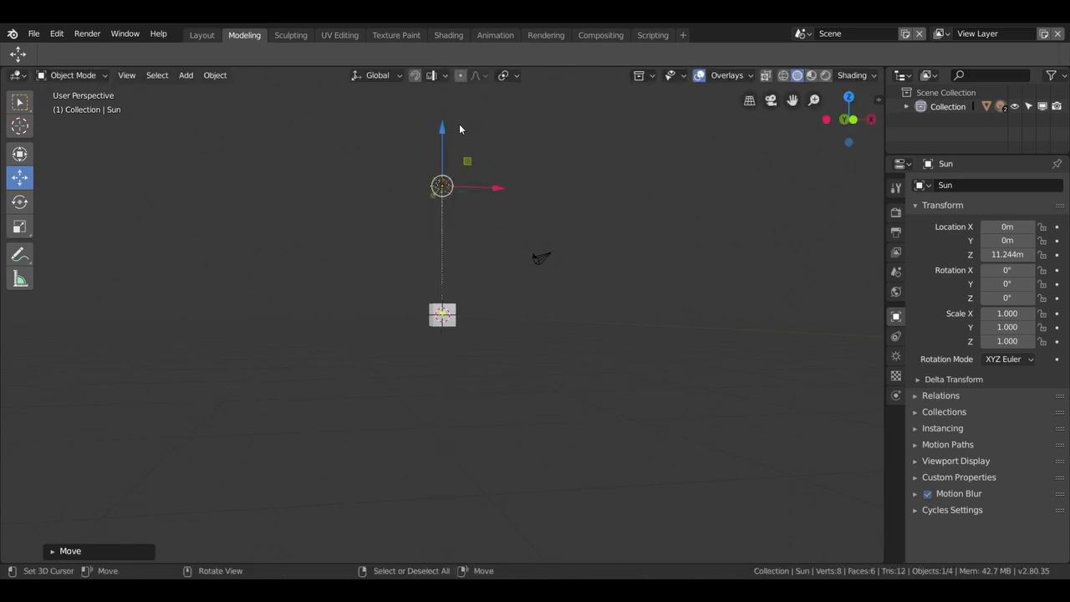
click(540, 258)
Swap the camera for a new one raised about 9.09 m above the cube, then reselect the Sun.
key(Delete)
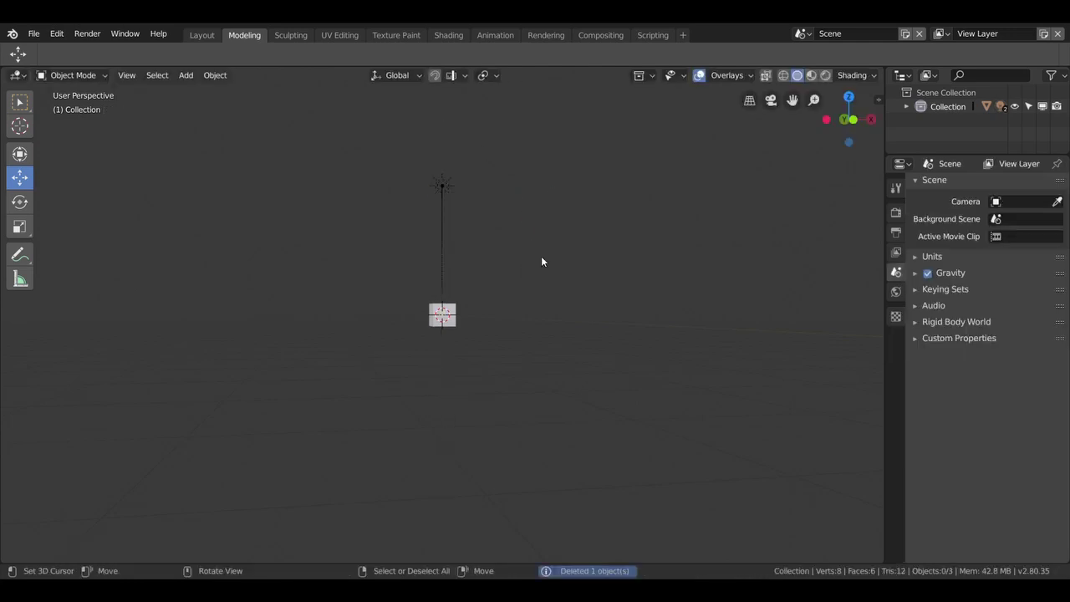
key(KP_7)
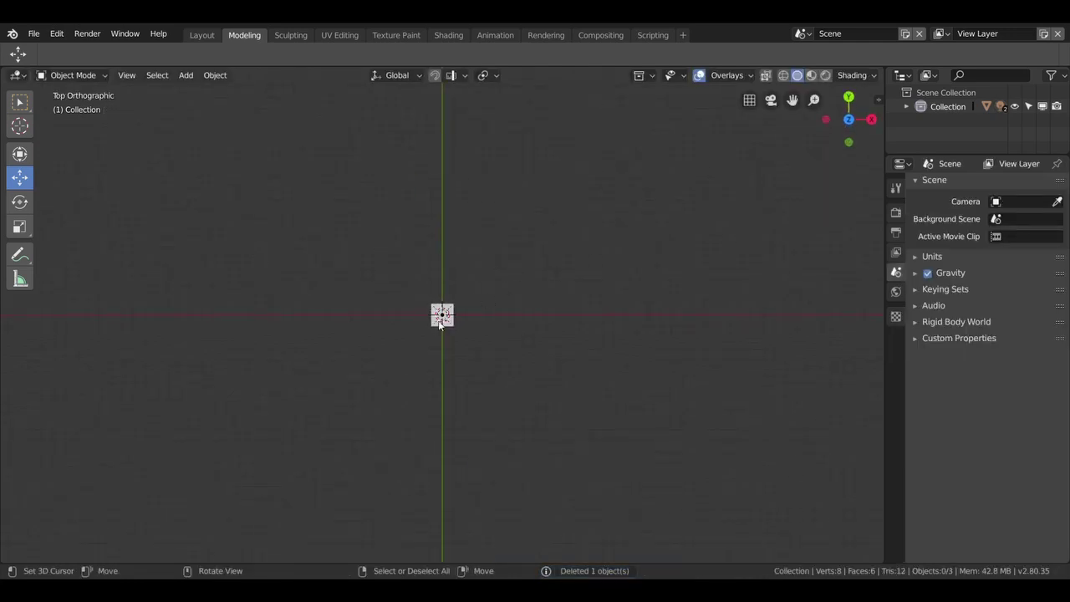
key(shift+a)
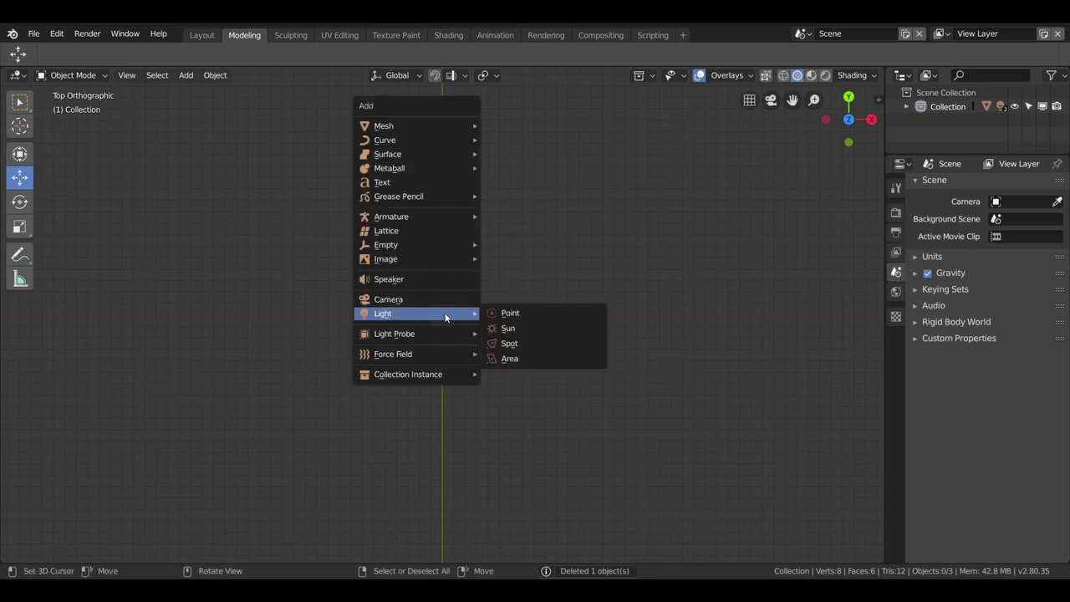
click(430, 299)
middle_drag(505, 336, 518, 200)
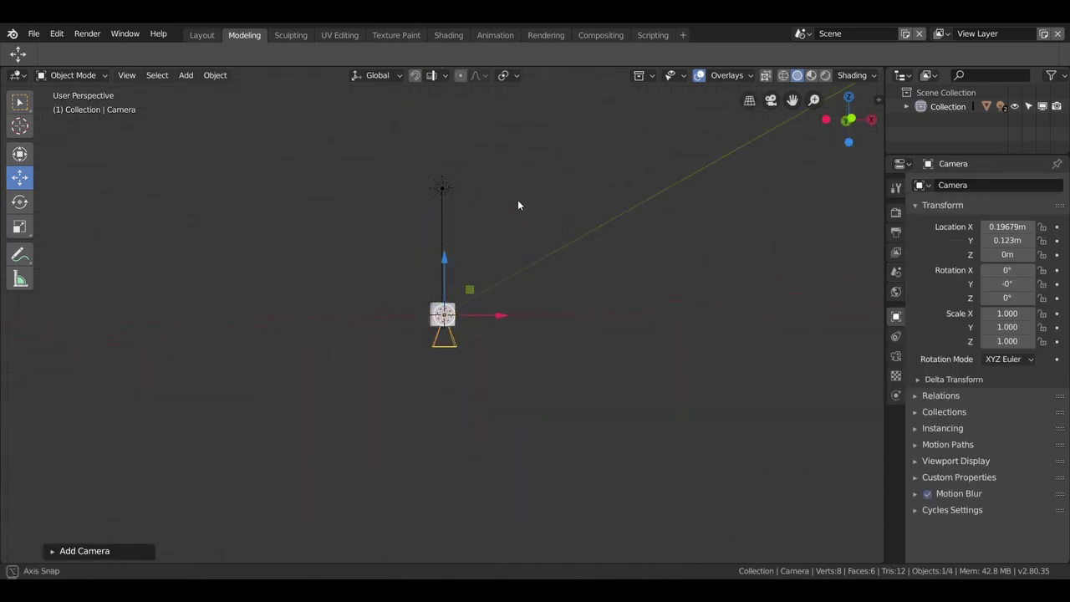
mouse_move(432, 269)
mouse_down()
mouse_move(453, 117)
mouse_move(448, 203)
mouse_up()
click(442, 197)
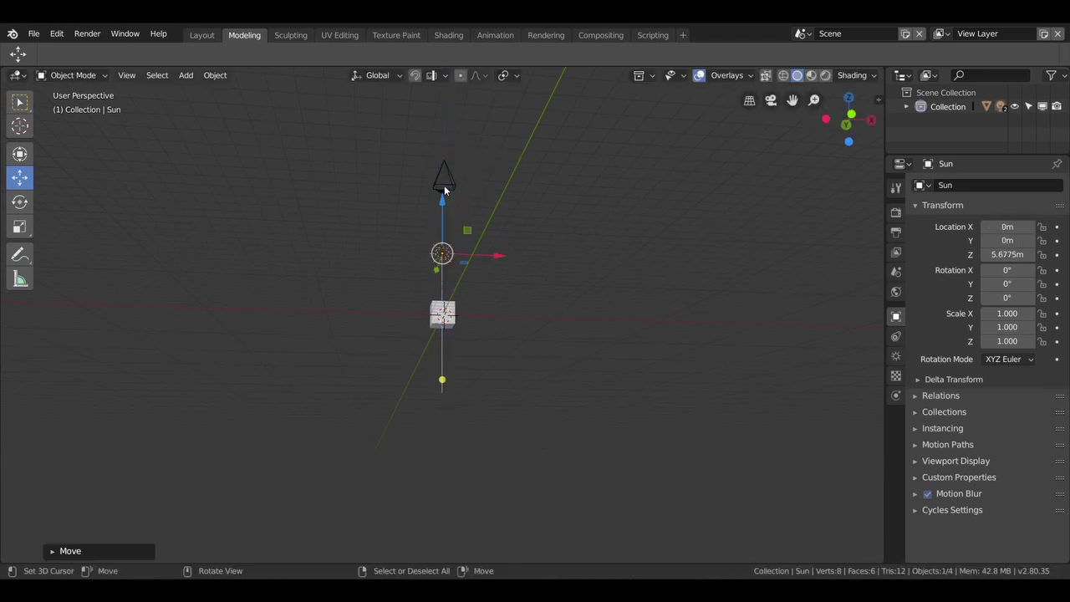
click(448, 35)
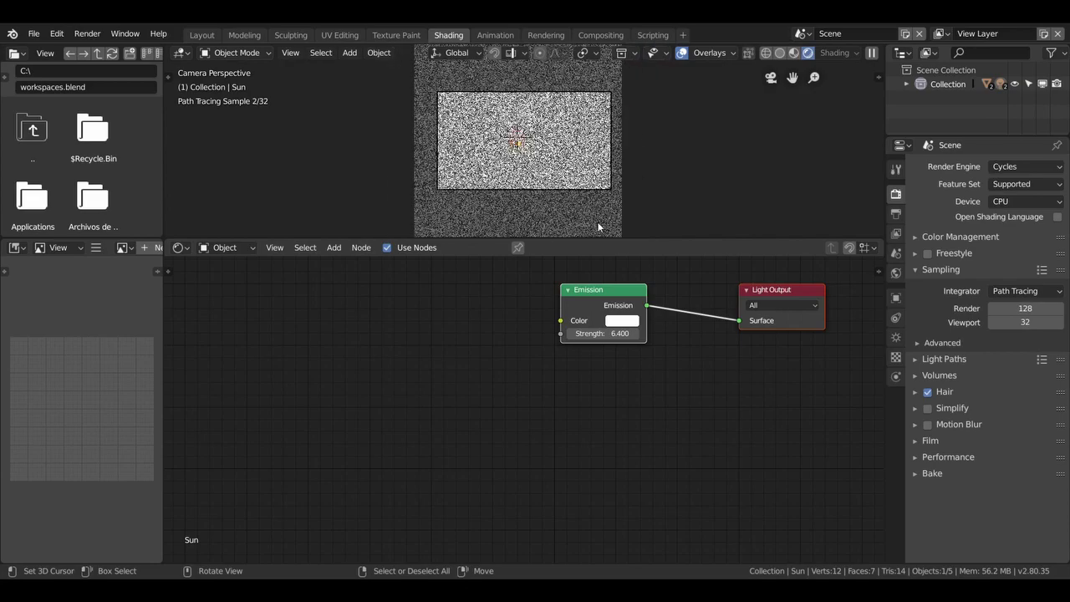
Add a Math node set to Add (0.500, 0.500) between Camera Data and Diffuse BSDF.
middle_drag(620, 199, 496, 165)
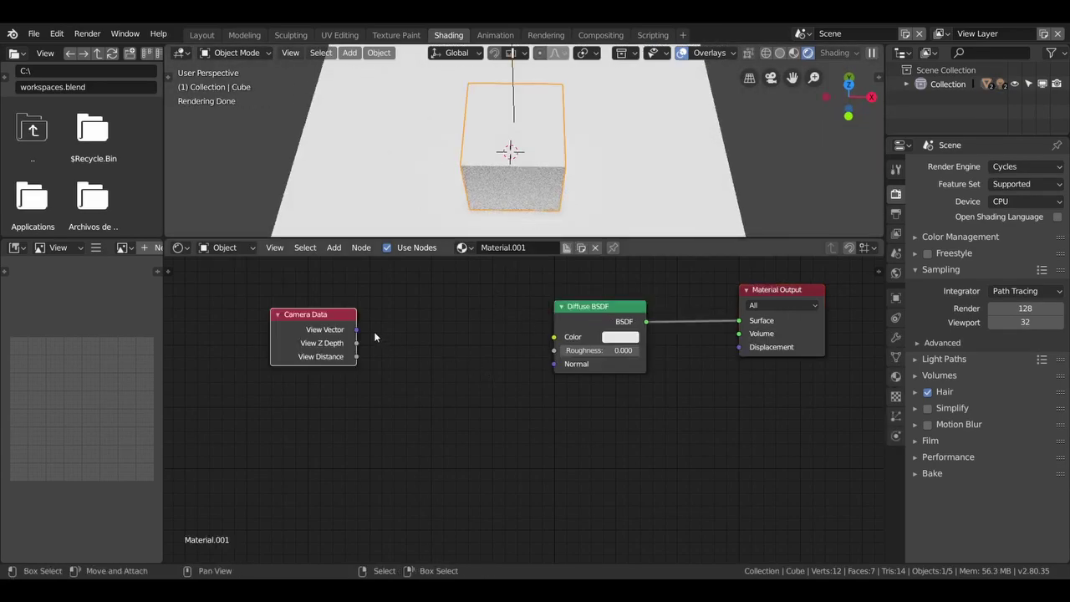
key(shift+a)
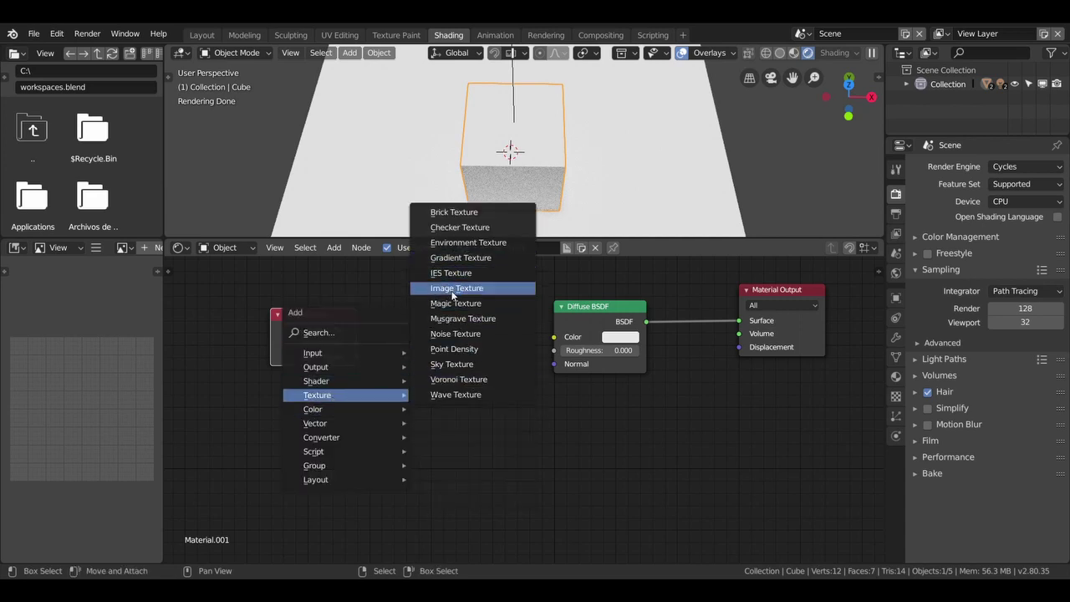
mouse_move(313, 408)
click(441, 345)
click(464, 321)
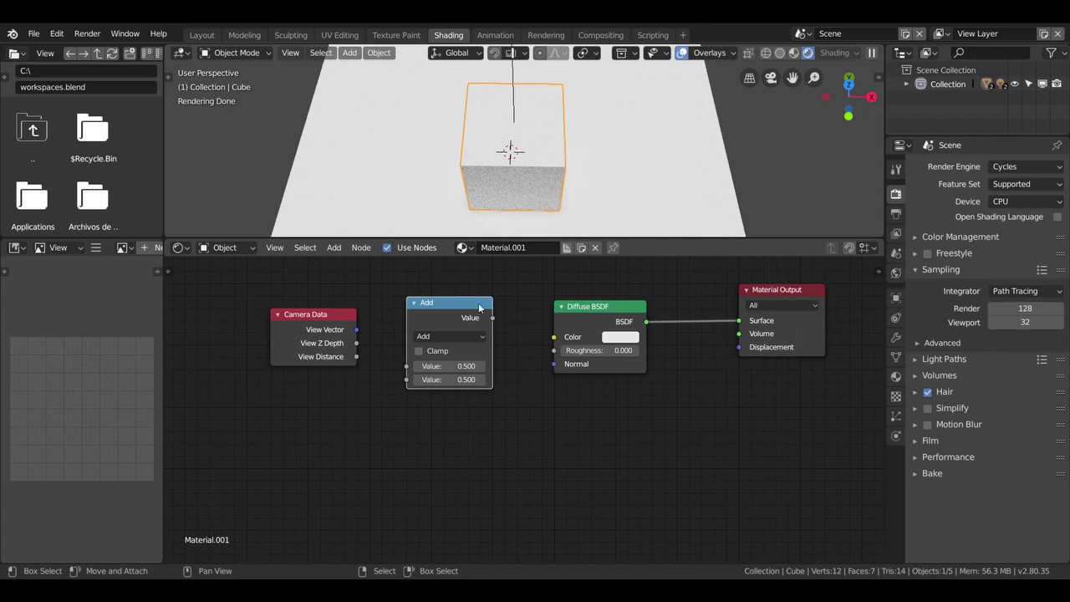
click(442, 337)
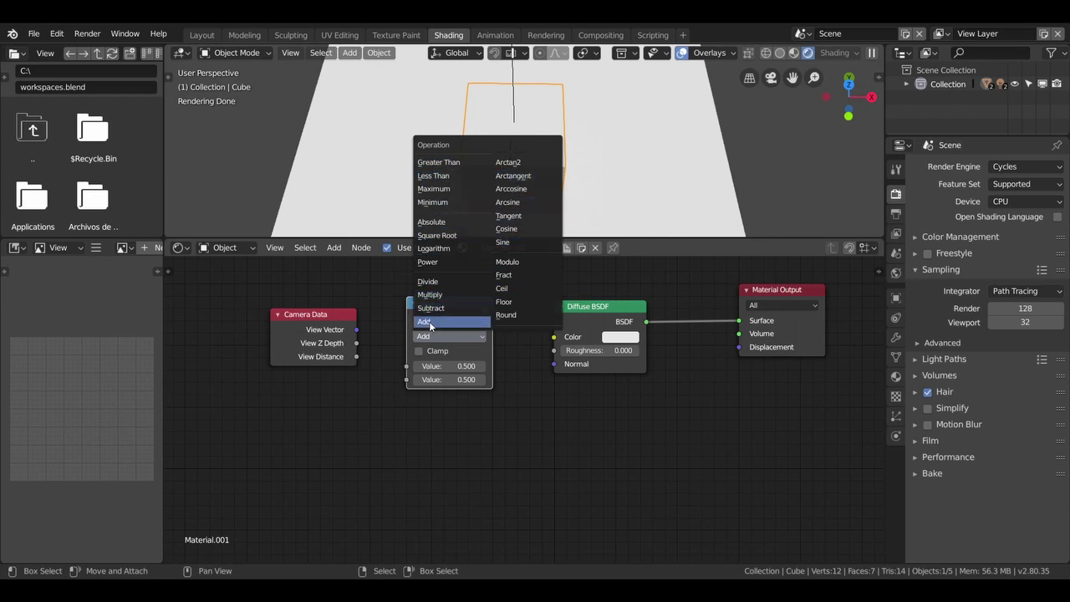
click(431, 324)
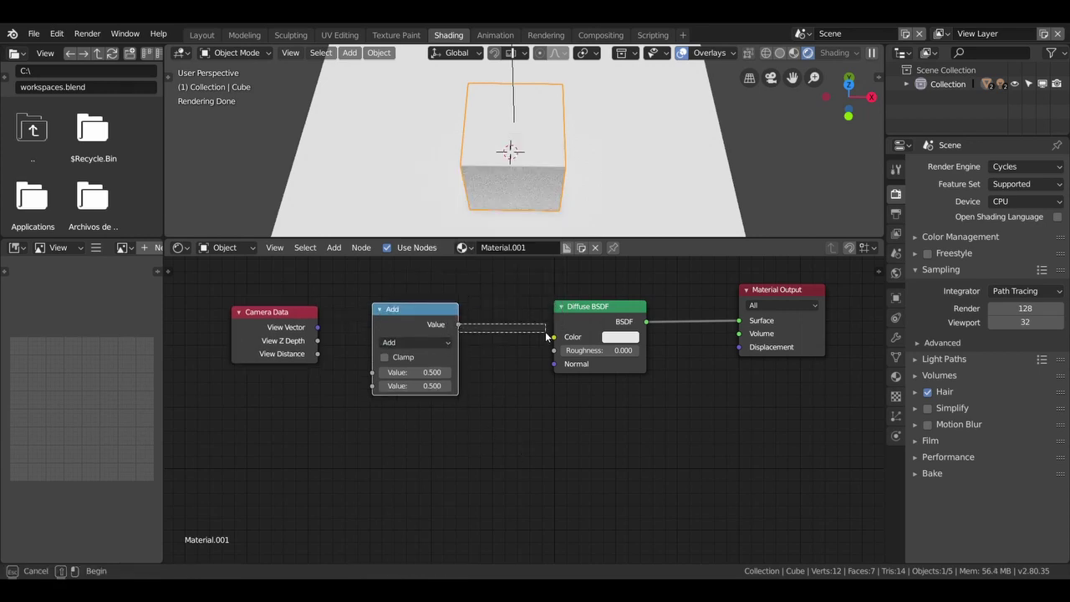
Link the Add result to the Diffuse BSDF Color and View Vector into the Add node.
drag(465, 320, 482, 330)
drag(551, 336, 554, 337)
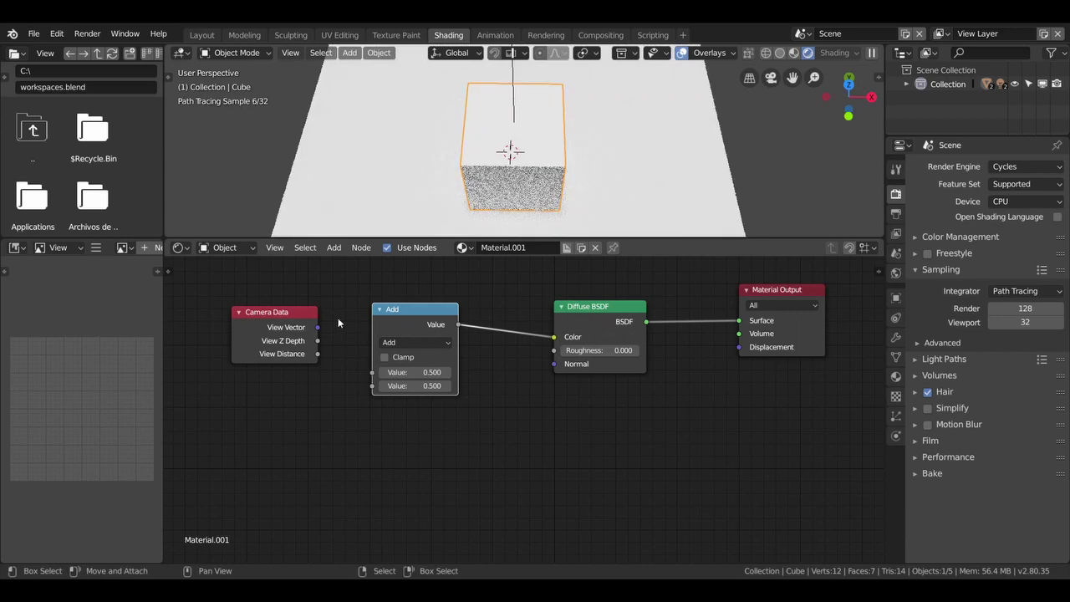
drag(347, 351, 372, 372)
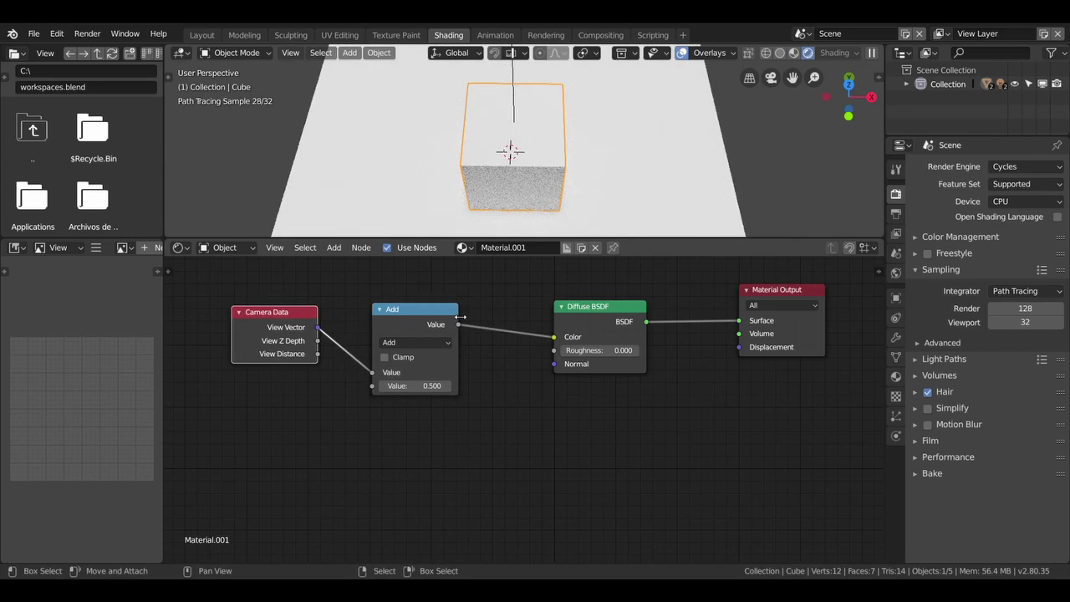
Look through the scene camera and raise the Add node's second value to 29.3.
key(KP_0)
scroll(508, 168, up, 2)
scroll(507, 163, down, 1)
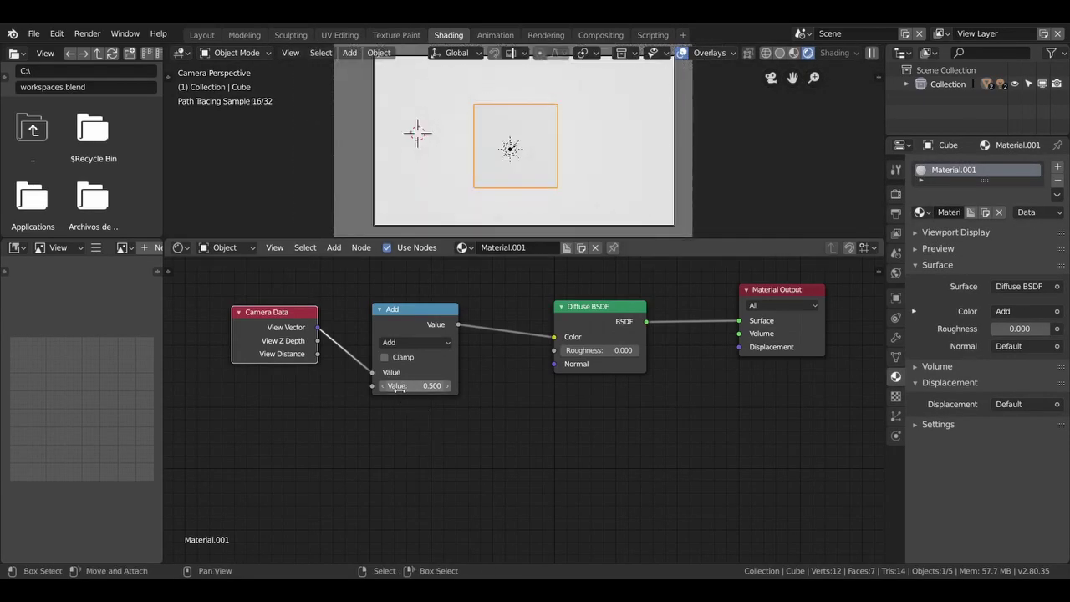
drag(416, 386, 526, 386)
Switch the Math node to Multiply with a factor of 0.200.
drag(429, 386, 408, 386)
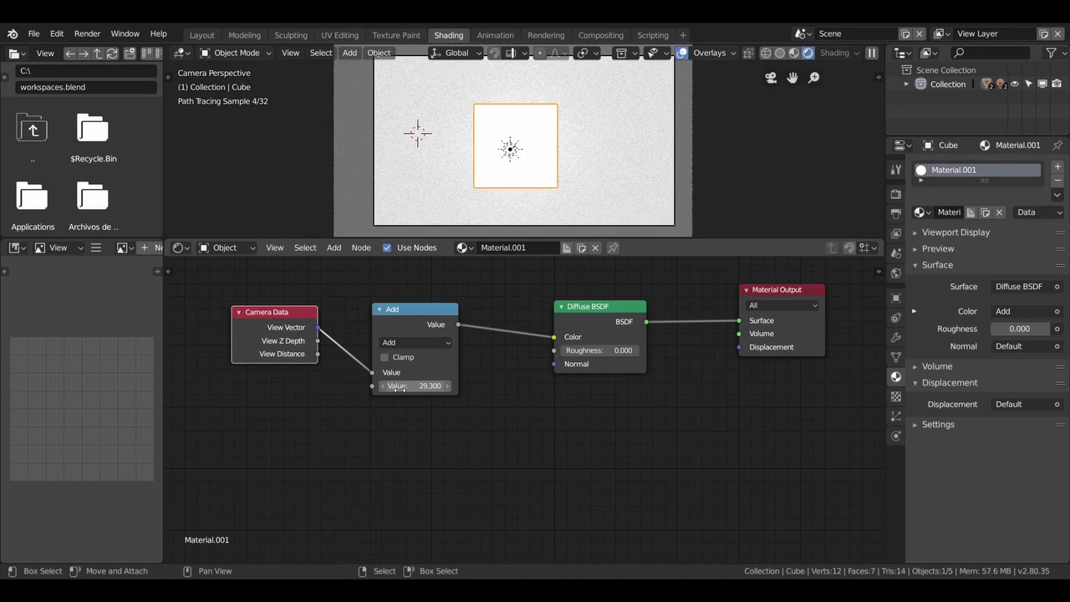
click(415, 342)
click(392, 300)
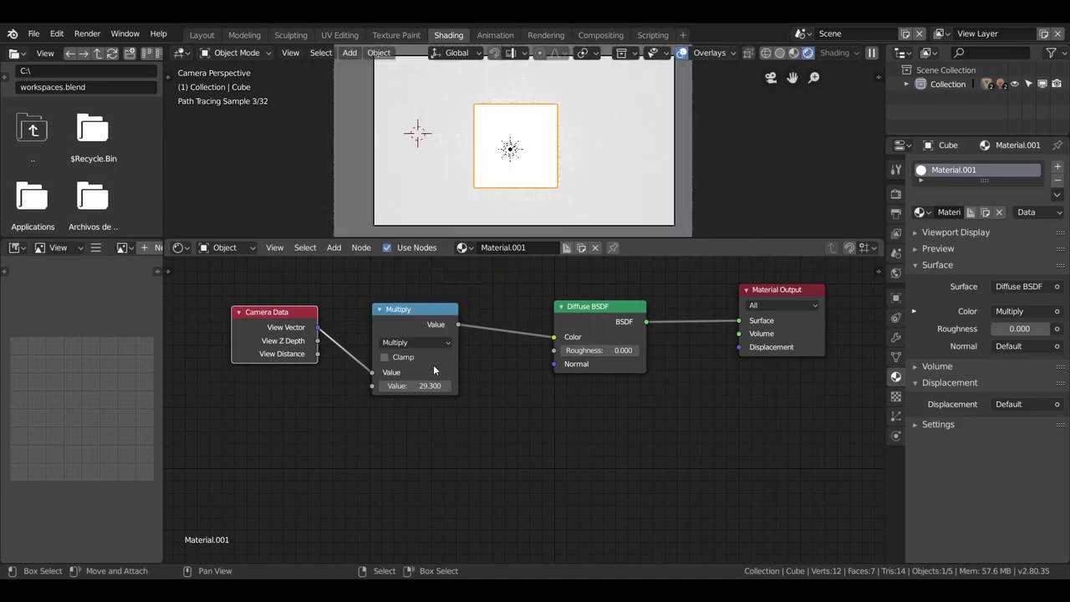
mouse_move(415, 386)
mouse_down()
mouse_move(393, 385)
mouse_move(435, 386)
mouse_up()
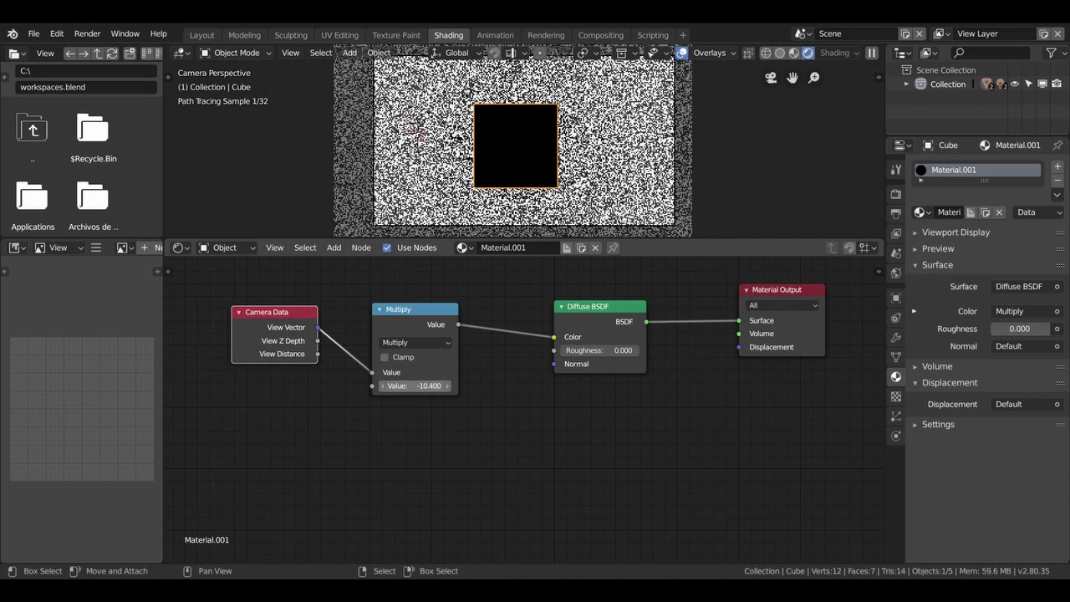
mouse_move(415, 385)
mouse_down()
mouse_move(434, 385)
mouse_move(393, 385)
mouse_move(425, 385)
mouse_move(410, 385)
mouse_up()
drag(414, 385, 405, 385)
Move Camera Data further left and the Multiply node to the right.
drag(323, 330, 274, 349)
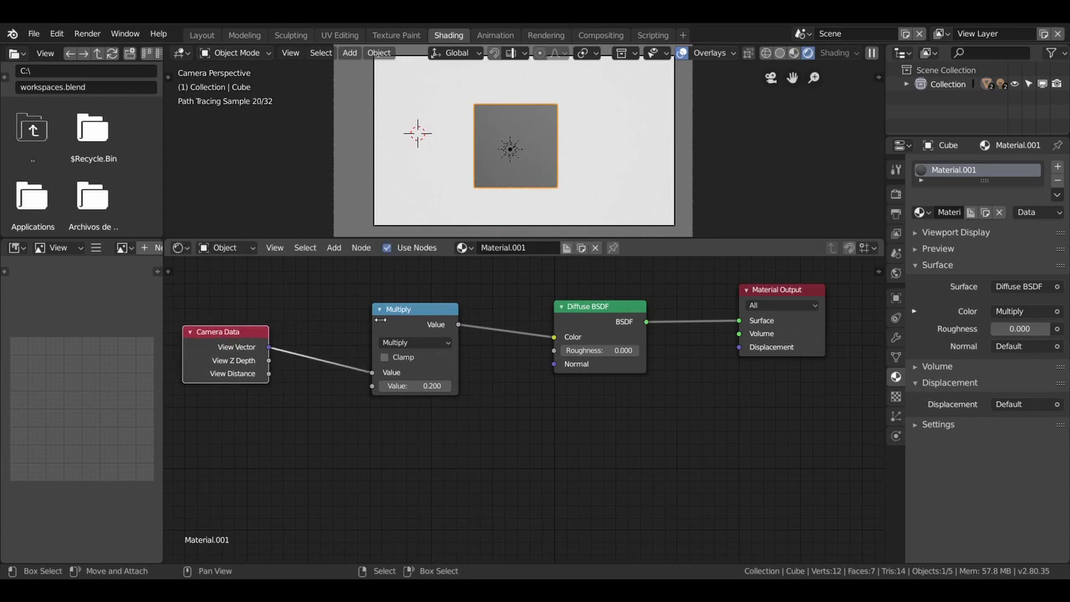
drag(401, 310, 429, 311)
key(shift+a)
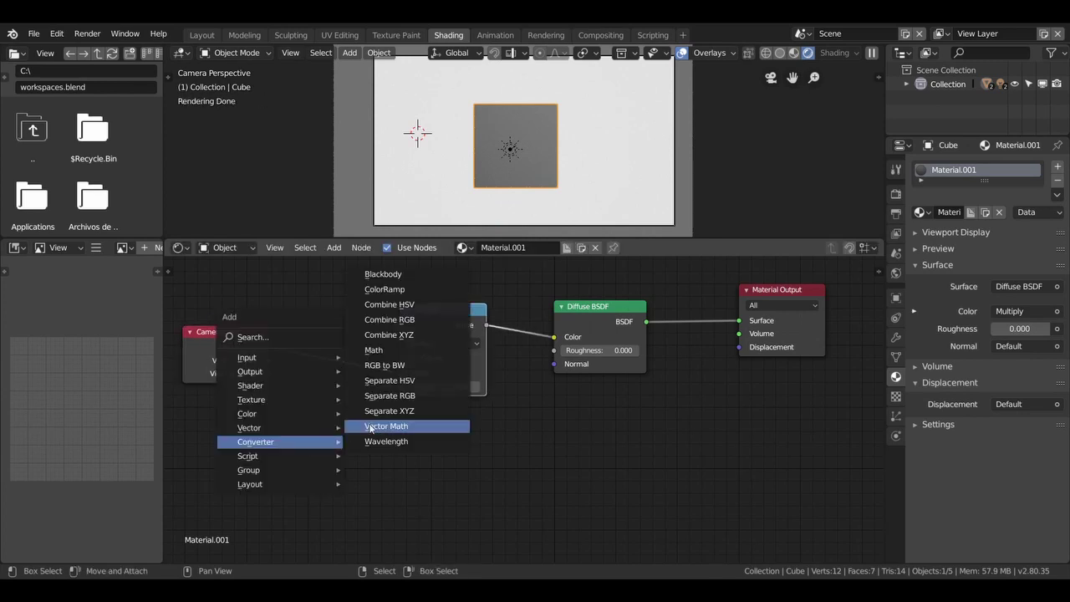
Insert a Separate RGB node on the Camera Data–Multiply link, passing the R channel onward.
click(398, 395)
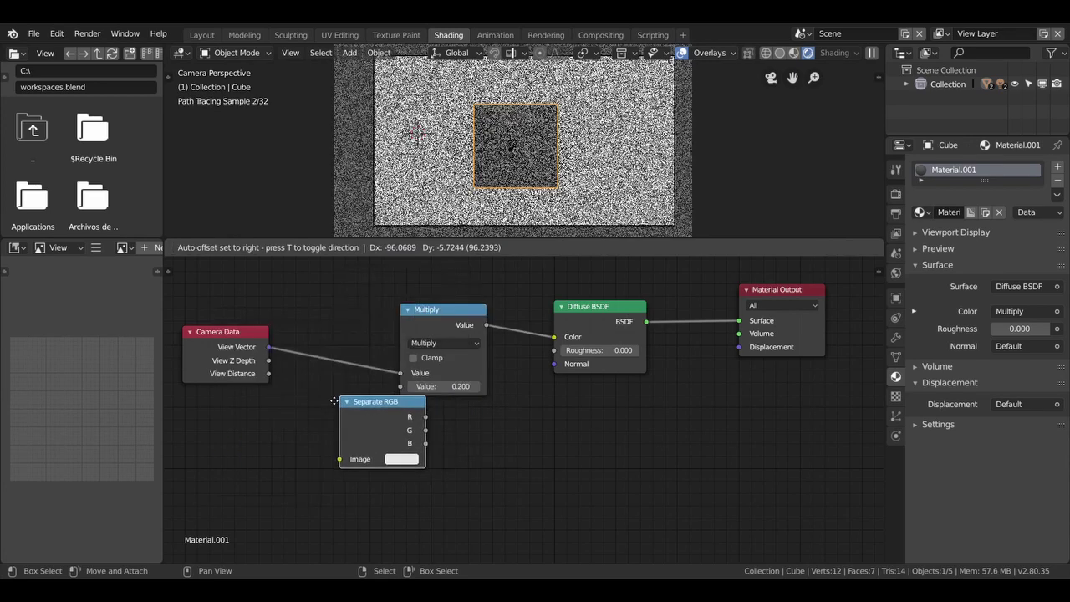
click(324, 337)
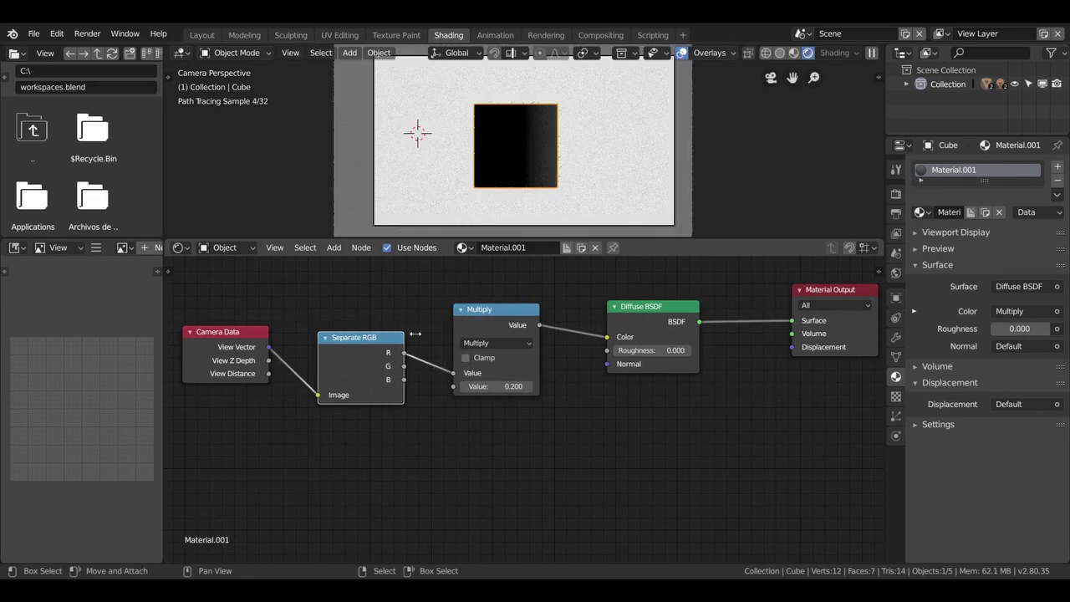
drag(404, 339, 421, 340)
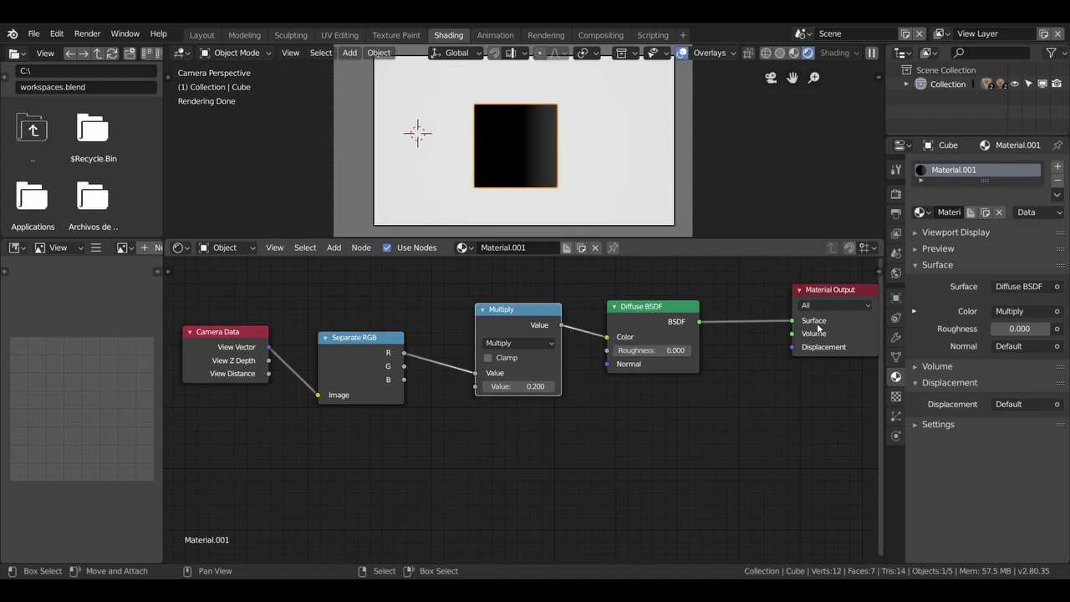
scroll(507, 182, up, 1)
Feed View Z Depth into Separate RGB and send its G channel to Multiply.
scroll(508, 181, up, 2)
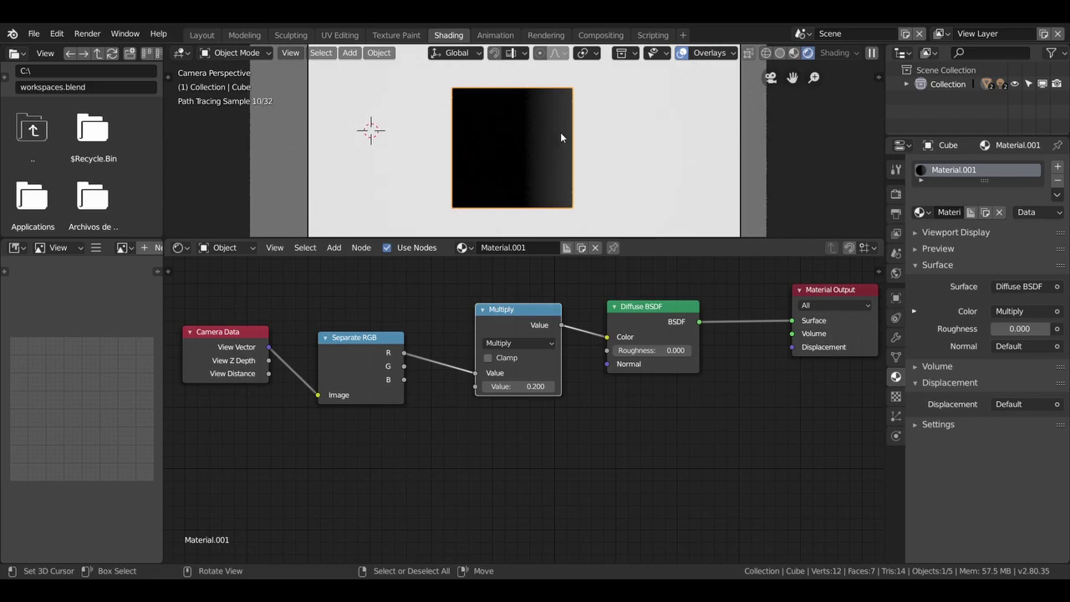
drag(530, 386, 542, 390)
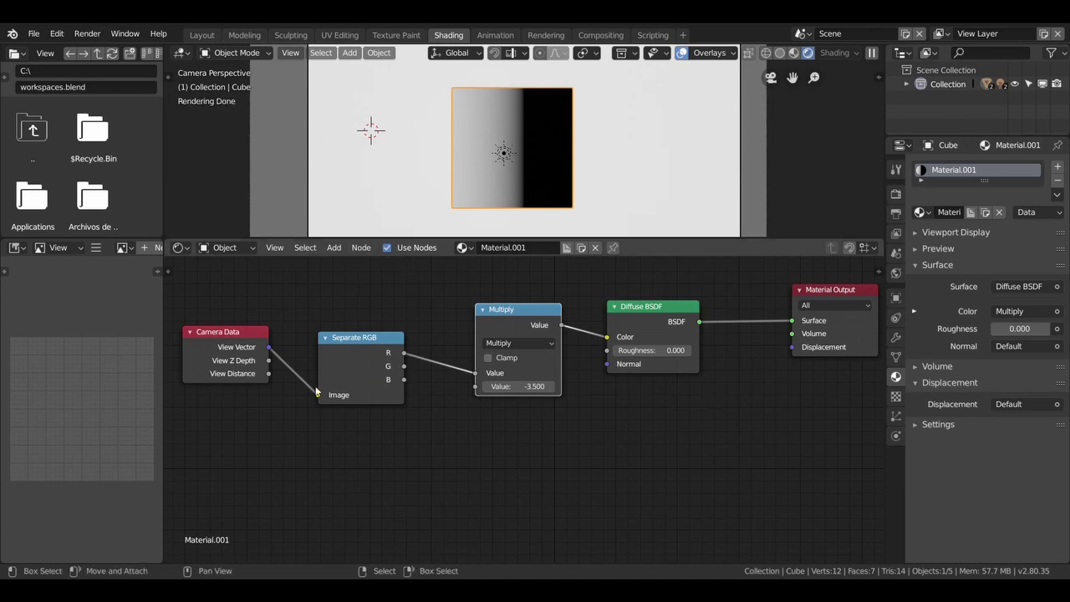
drag(476, 373, 468, 372)
drag(404, 365, 476, 375)
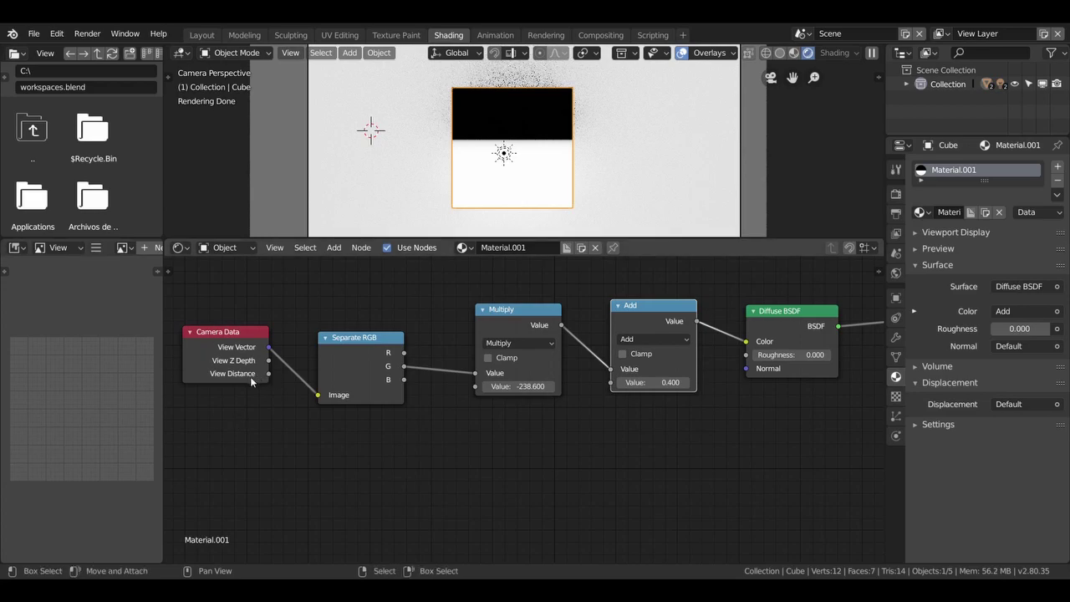
drag(268, 361, 318, 395)
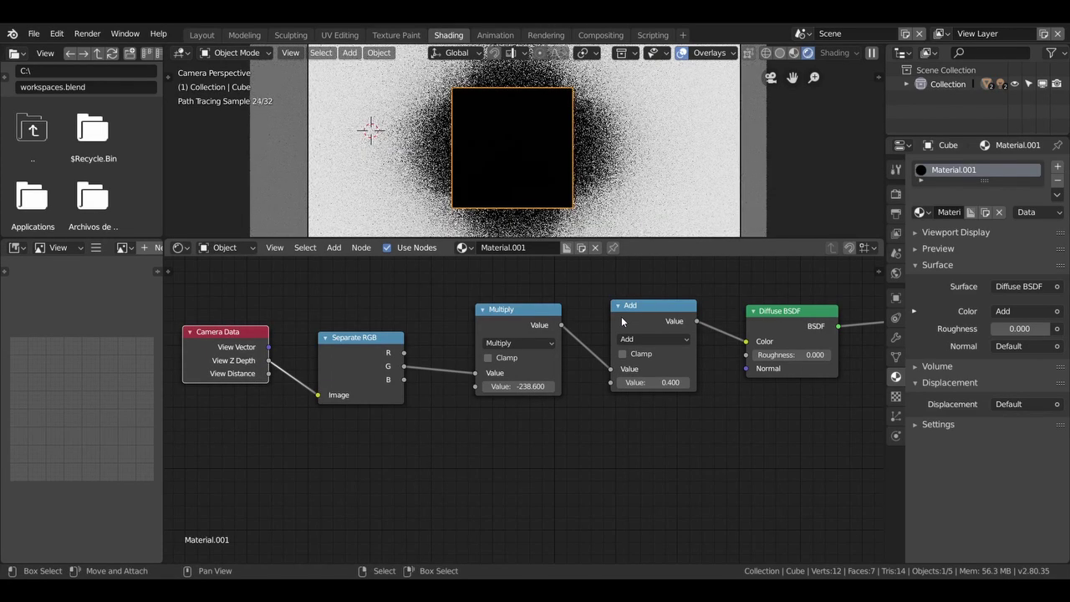
Set the Multiply factor to 1 and bring up the open-file browser.
drag(548, 386, 522, 386)
double_click(520, 386)
text(1)
key(Return)
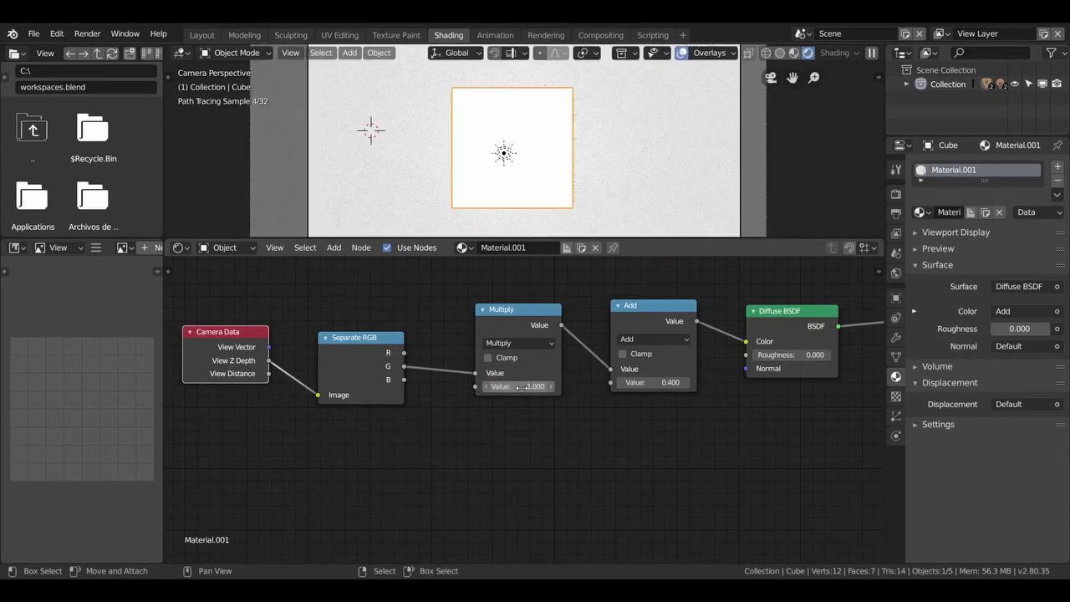
key(ctrl+o)
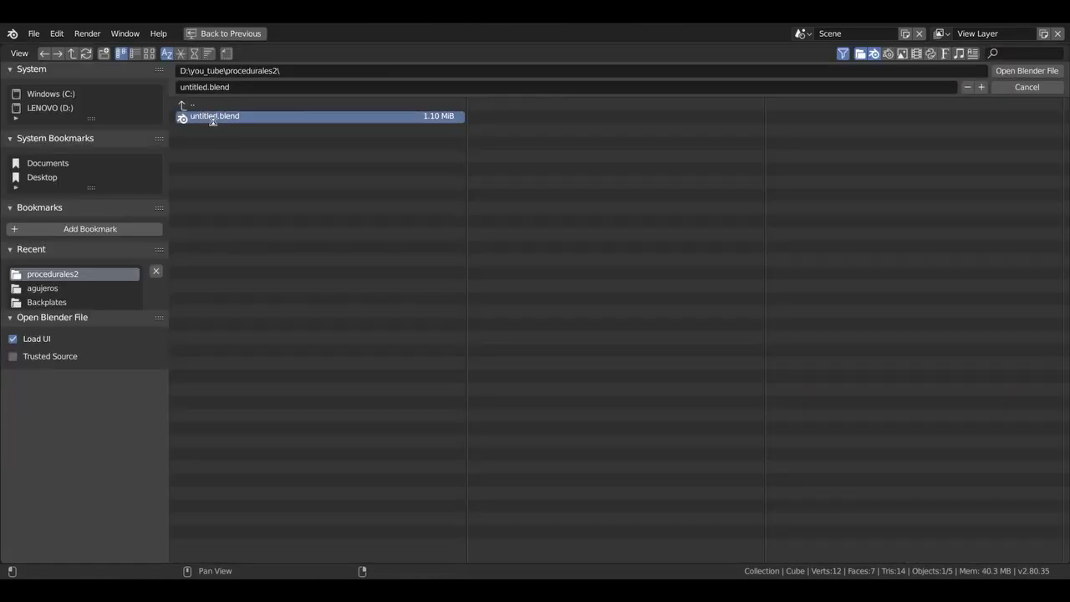
Open untitled.blend, show the viewport fully rendered, and bring its node tree into view.
double_click(209, 117)
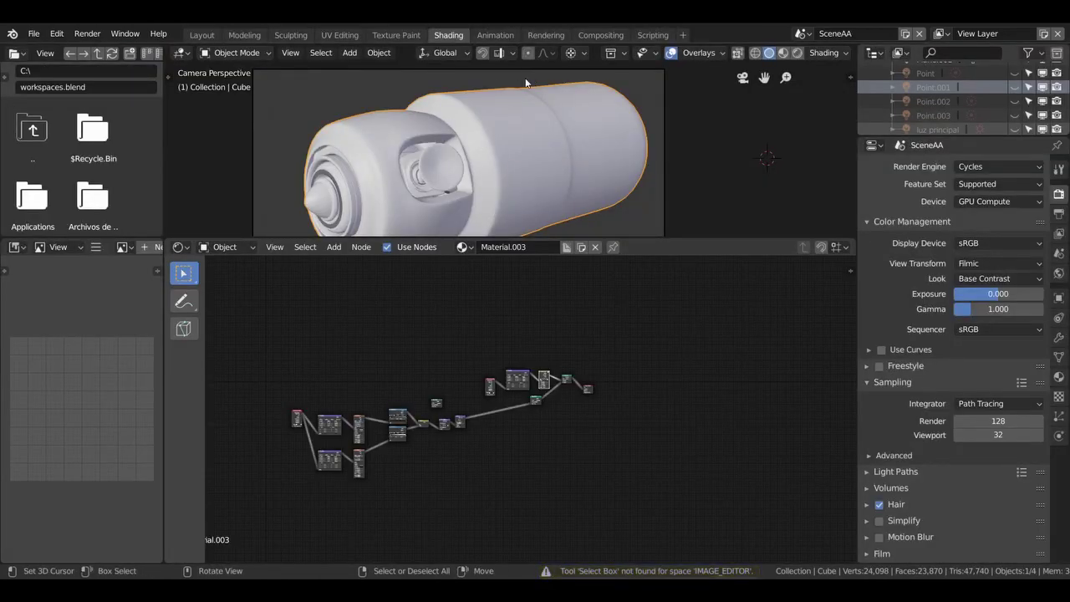
scroll(609, 432, up, 1)
scroll(609, 432, up, 2)
scroll(609, 432, up, 1)
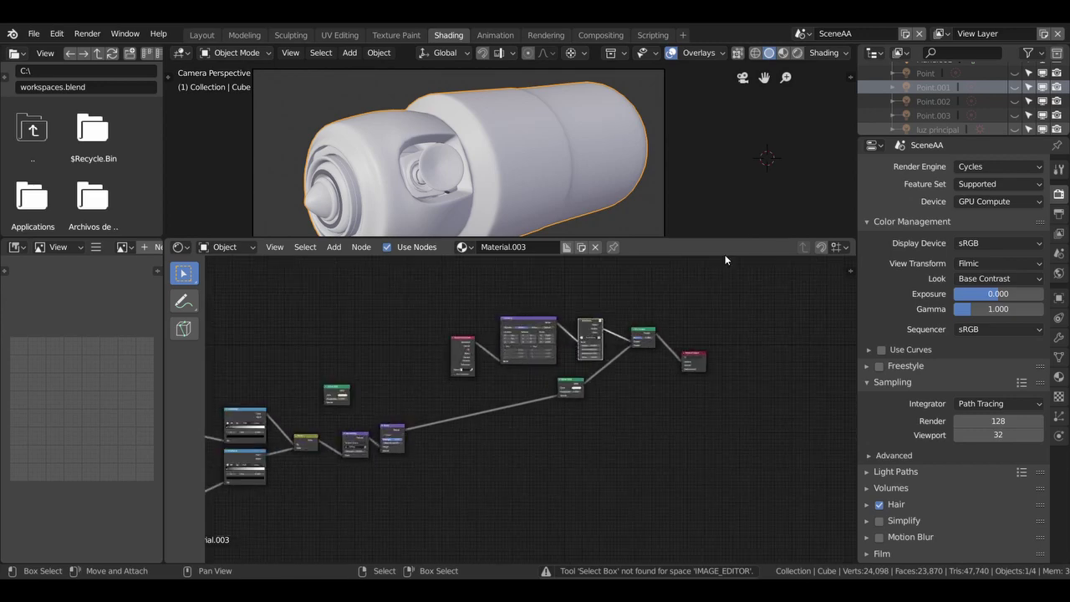
click(799, 52)
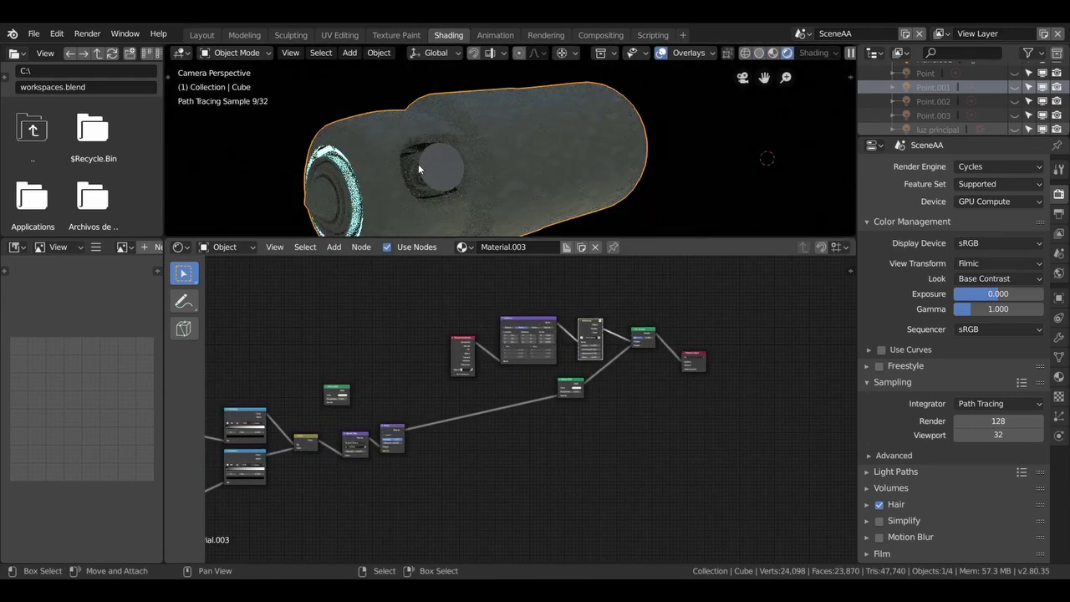
mouse_move(692, 363)
middle_down()
mouse_move(608, 354)
mouse_move(616, 465)
middle_up()
scroll(606, 359, up, 2)
scroll(616, 465, up, 2)
scroll(635, 443, up, 1)
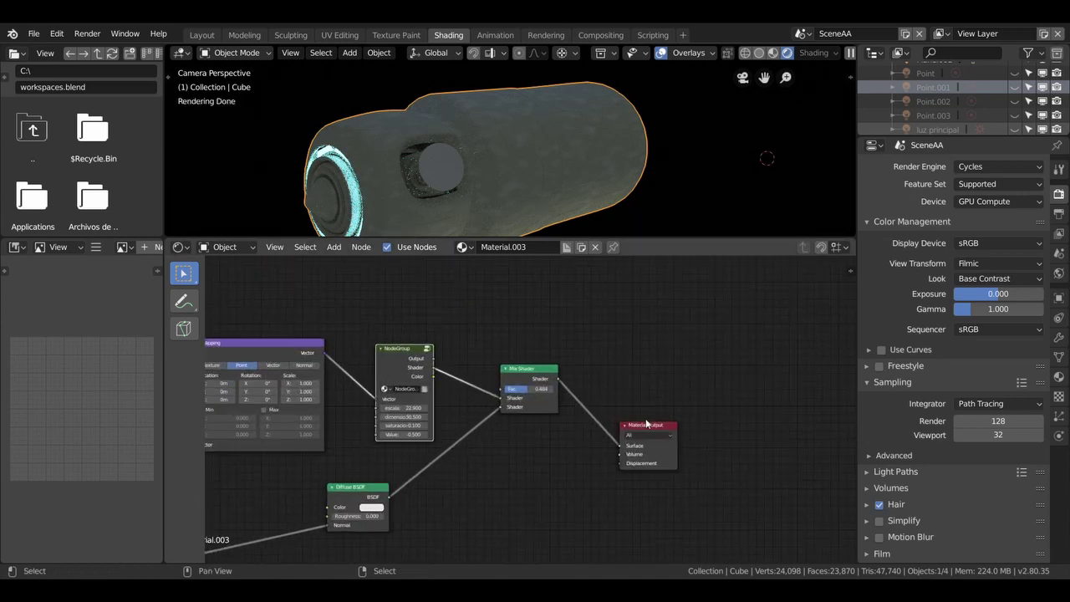
Move the Material Output and Mix Shader nodes up and to the right.
drag(643, 428, 759, 352)
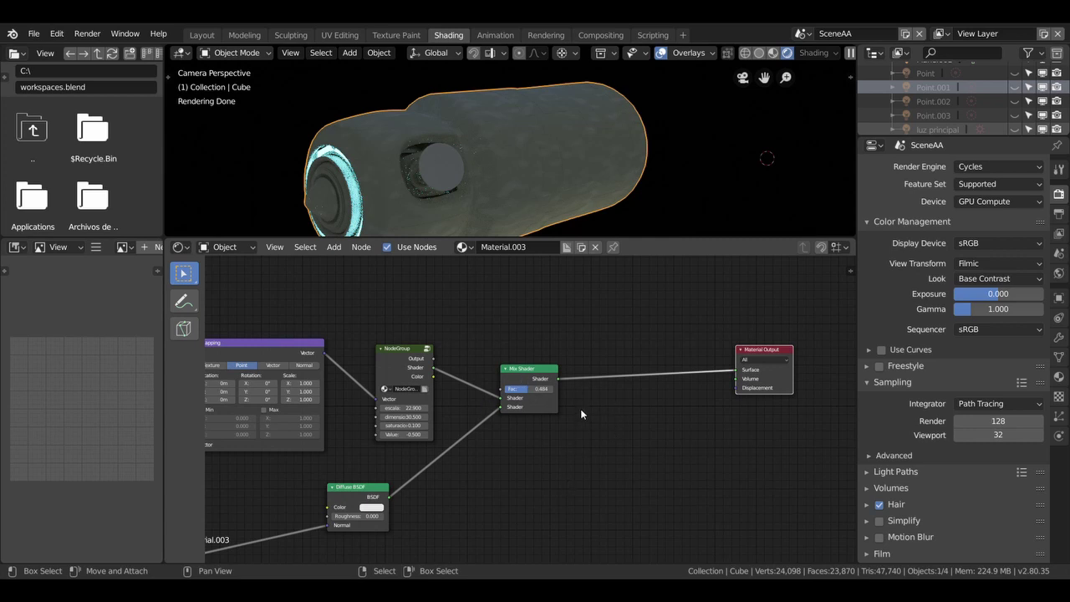
drag(527, 370, 652, 305)
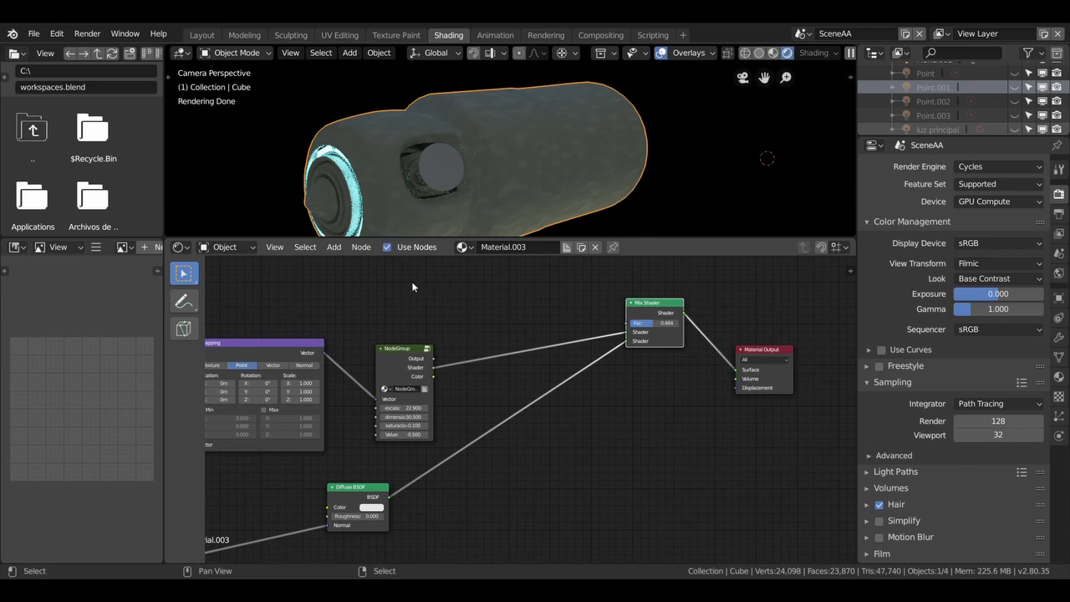
key(shift+a)
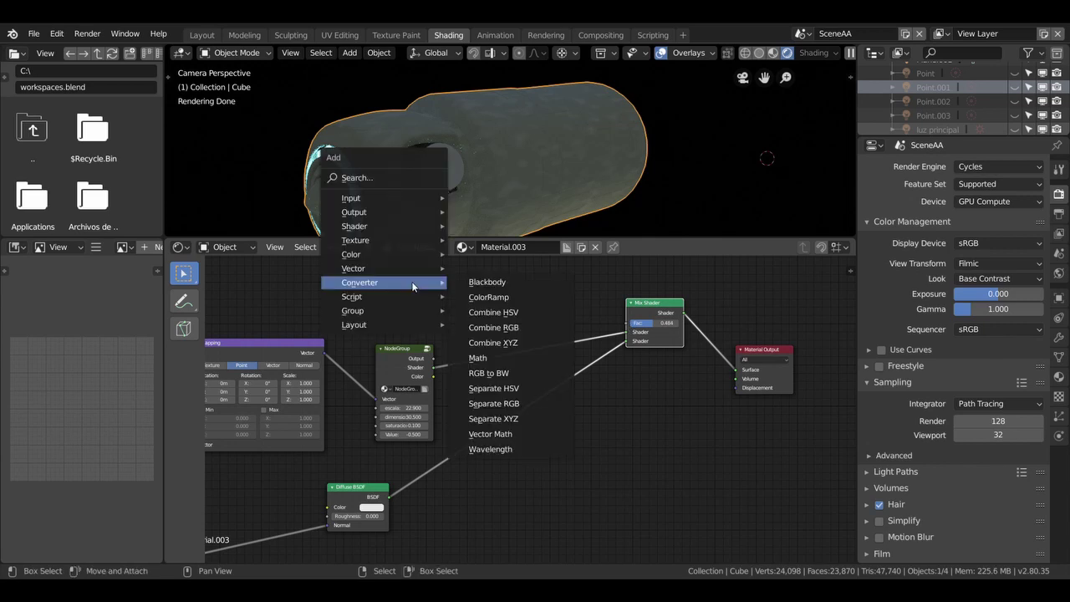
mouse_move(351, 198)
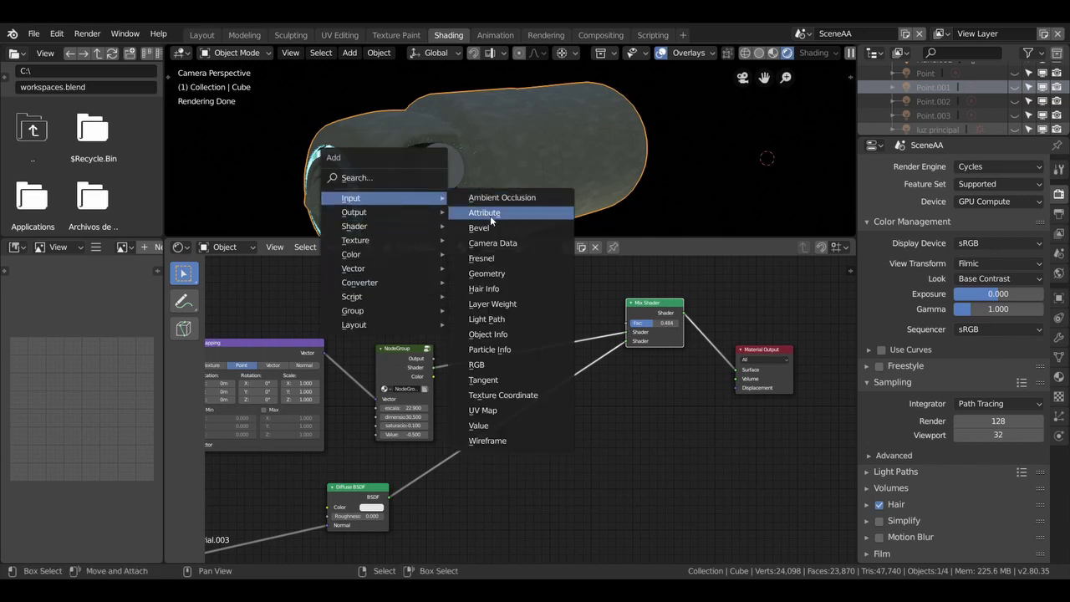
Add a Camera Data node and two Math Add nodes side by side.
click(492, 220)
click(389, 277)
key(shift+a)
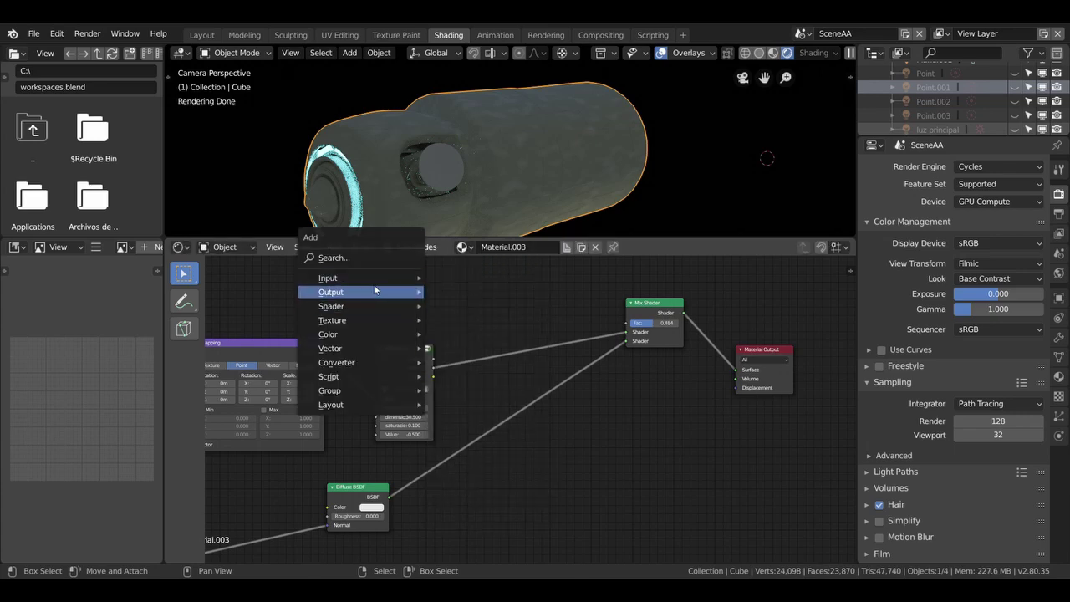
click(495, 324)
click(389, 284)
key(shift+a)
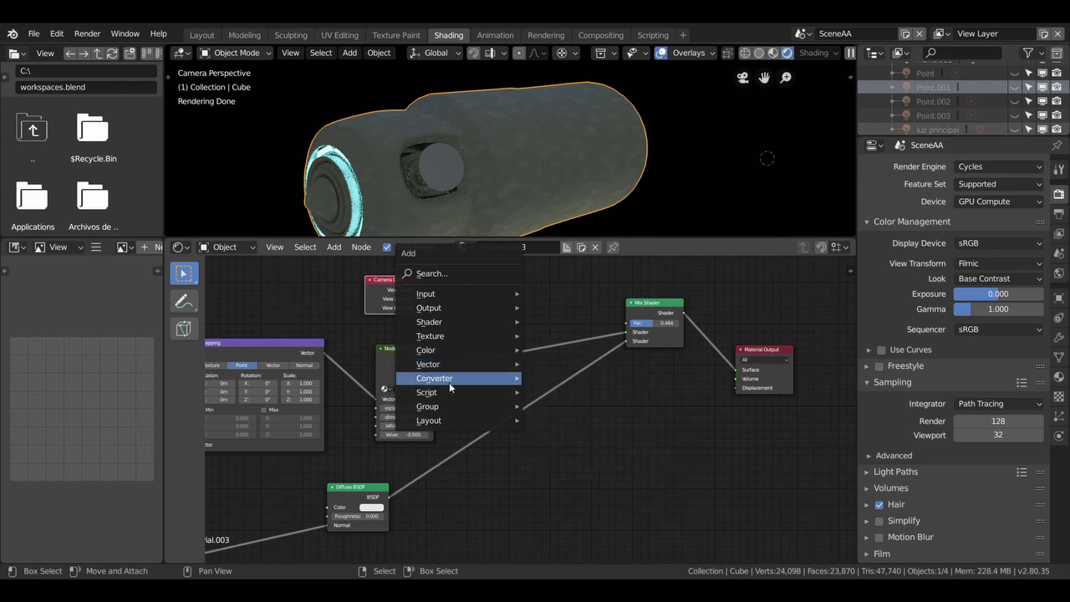
mouse_move(433, 378)
click(553, 453)
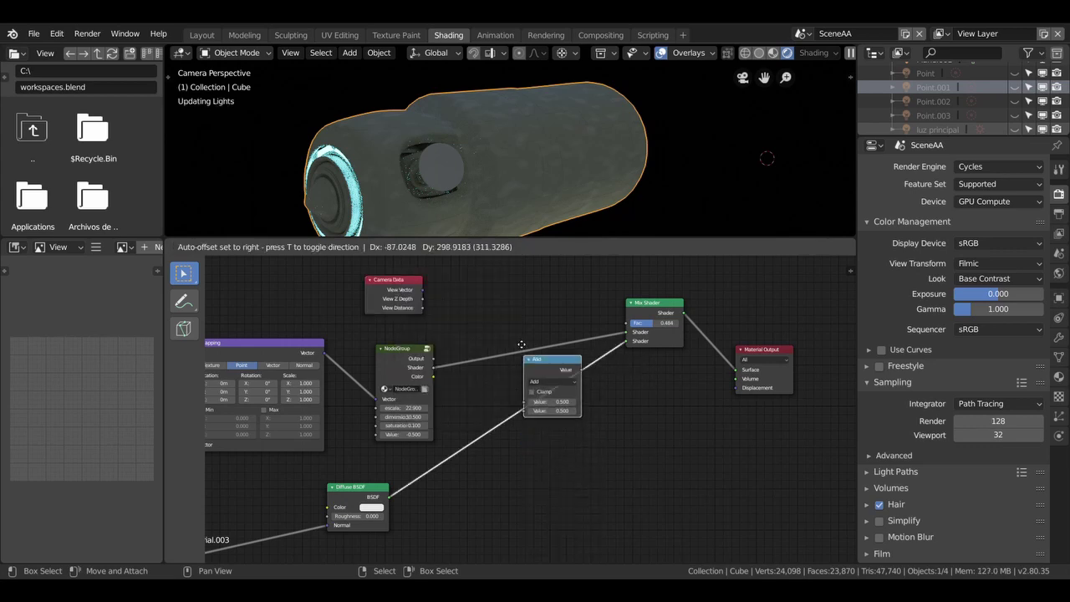
click(462, 273)
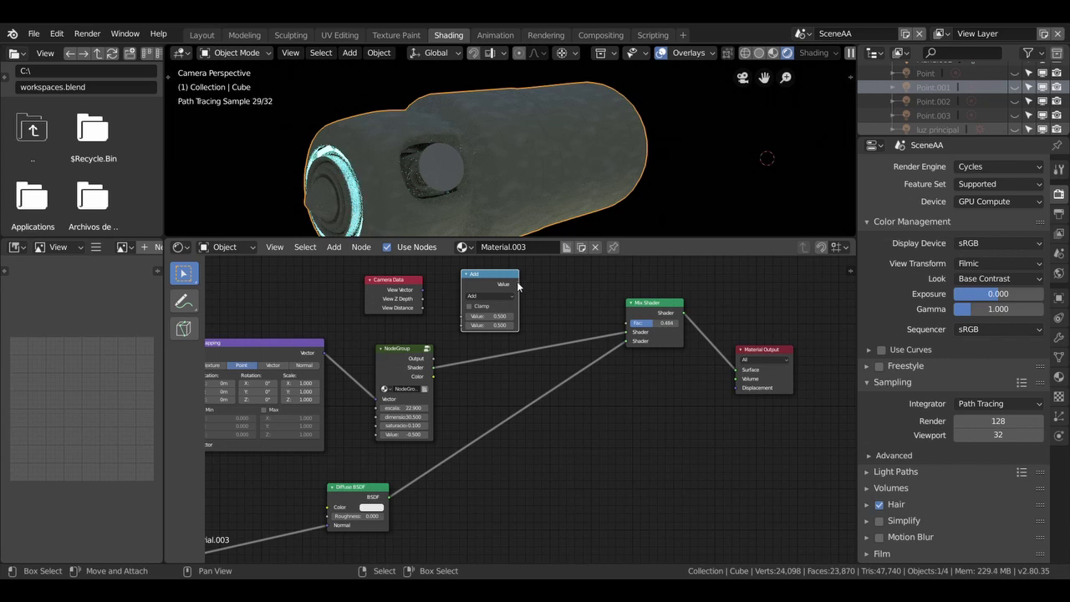
key(shift+d)
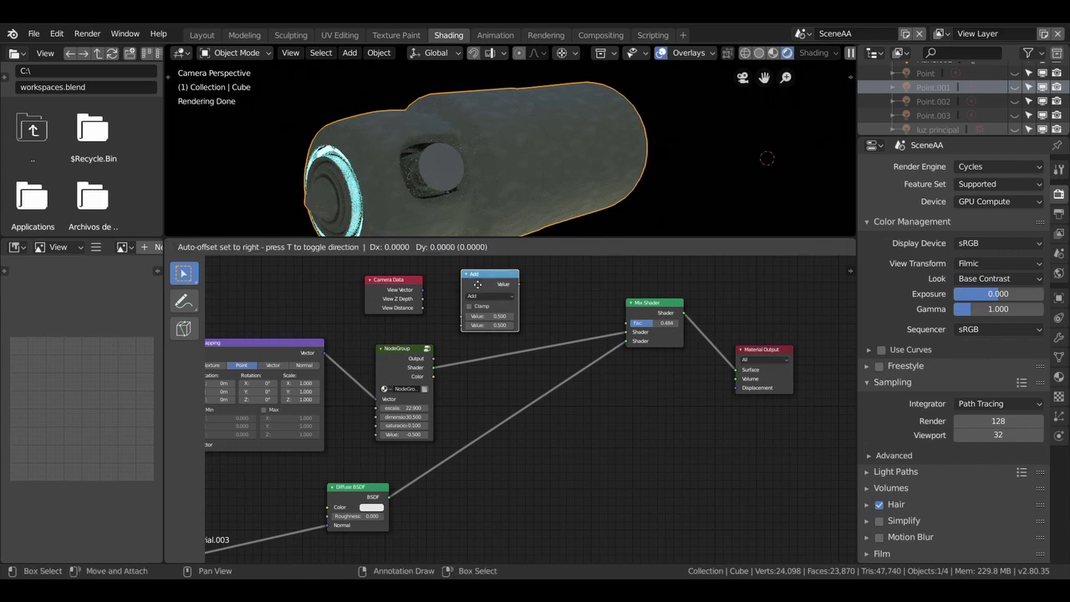
click(541, 278)
Make the first Math node Multiply and chain View Vector → Multiply → Add → Mix Shader Fac.
click(492, 298)
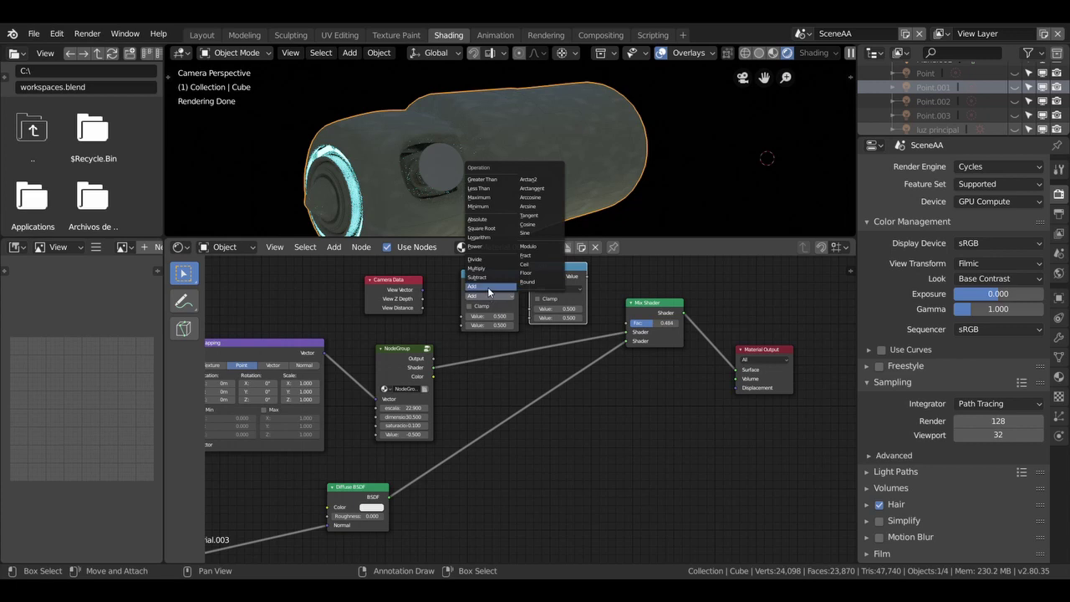
click(486, 271)
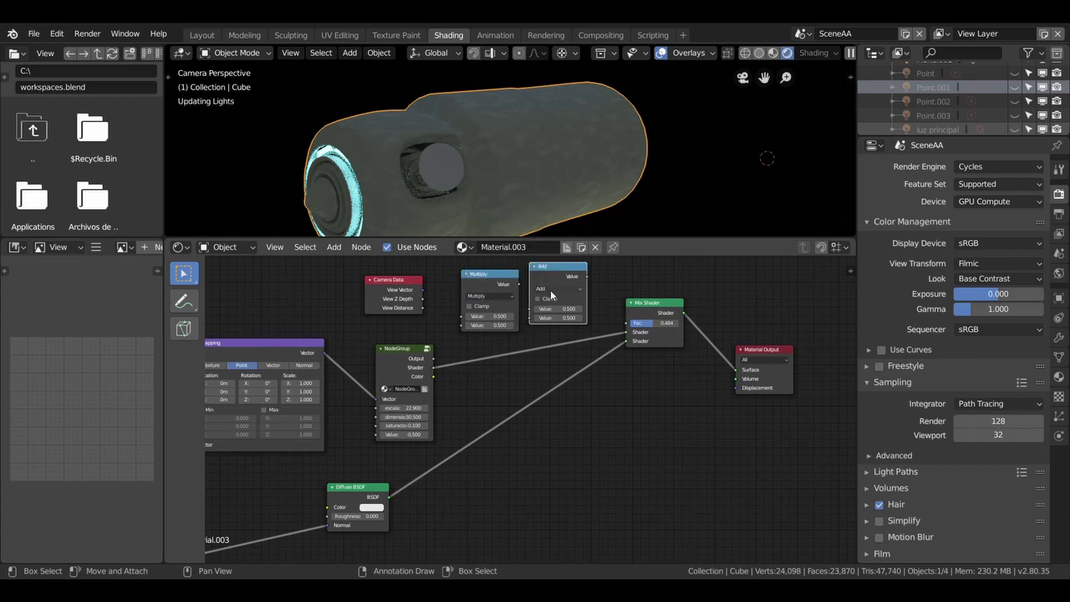
mouse_move(577, 276)
mouse_down()
mouse_move(597, 276)
mouse_move(625, 331)
mouse_move(673, 300)
mouse_up()
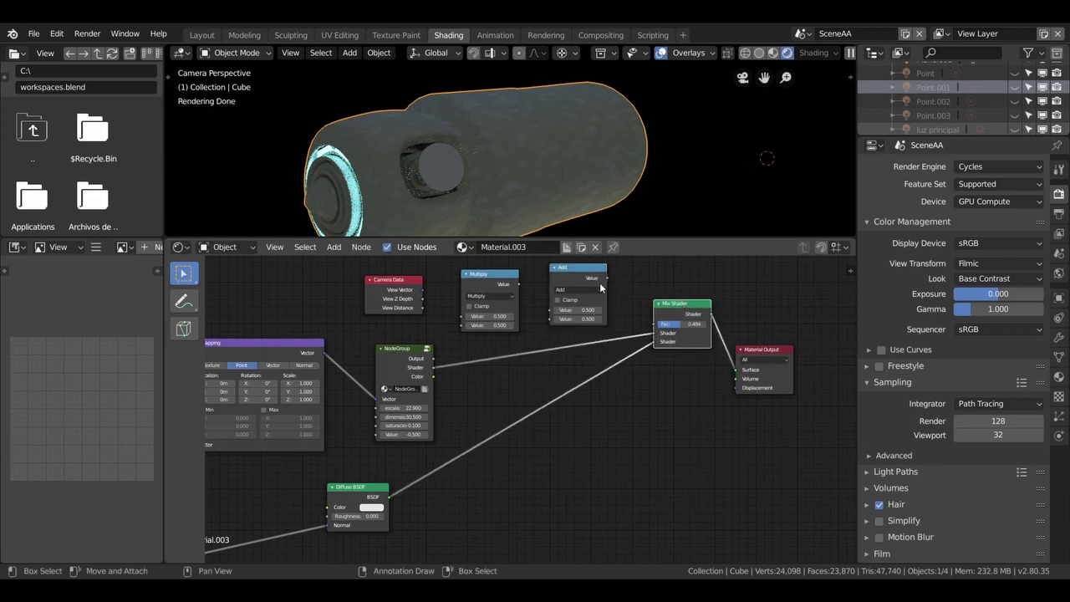
drag(607, 281, 639, 320)
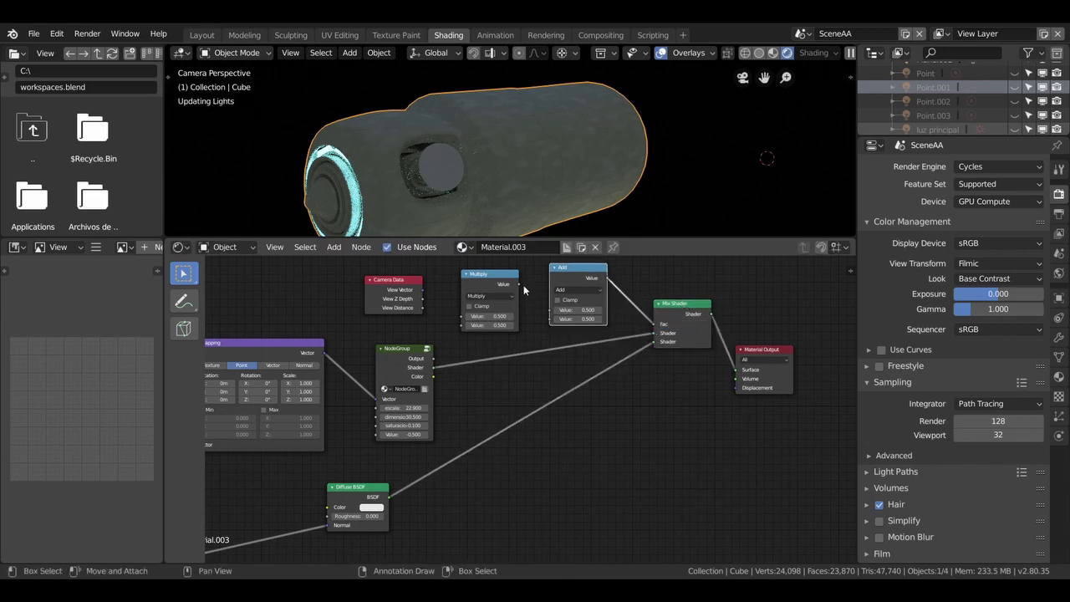
drag(519, 284, 550, 310)
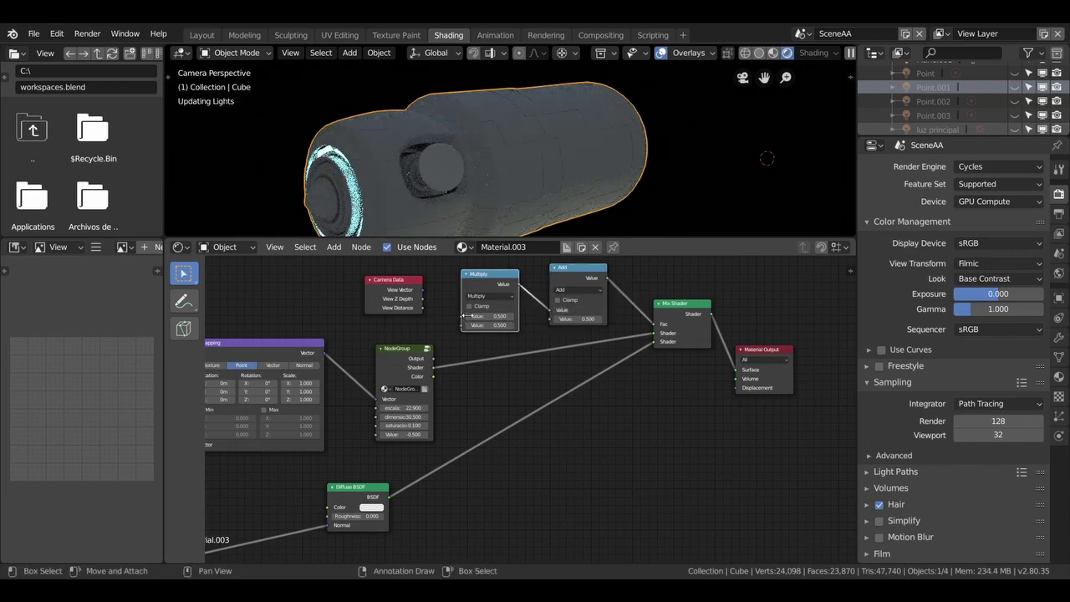
drag(422, 289, 458, 315)
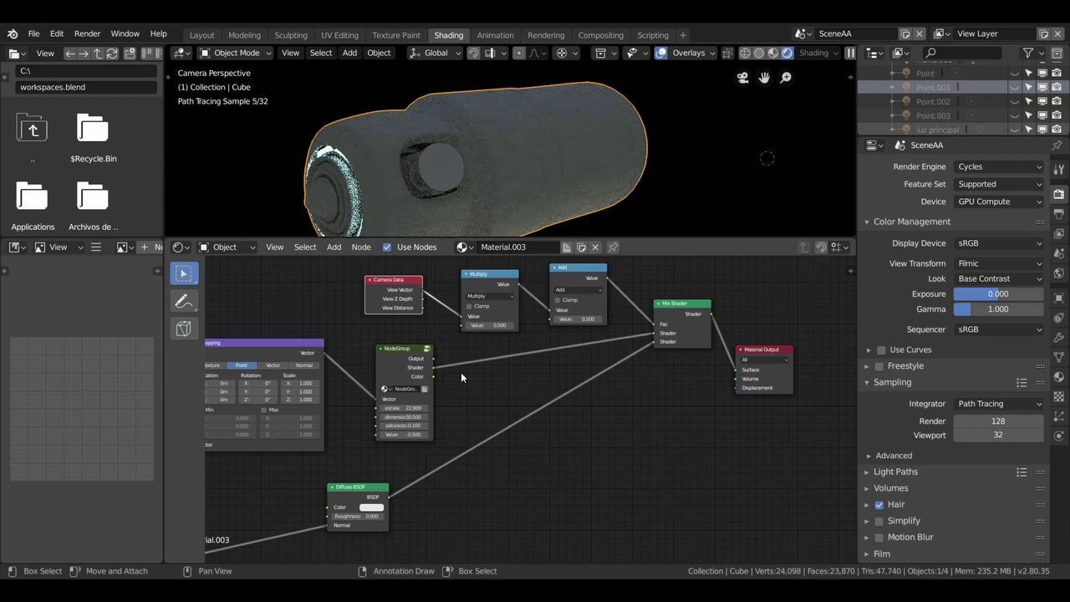
drag(372, 282, 227, 272)
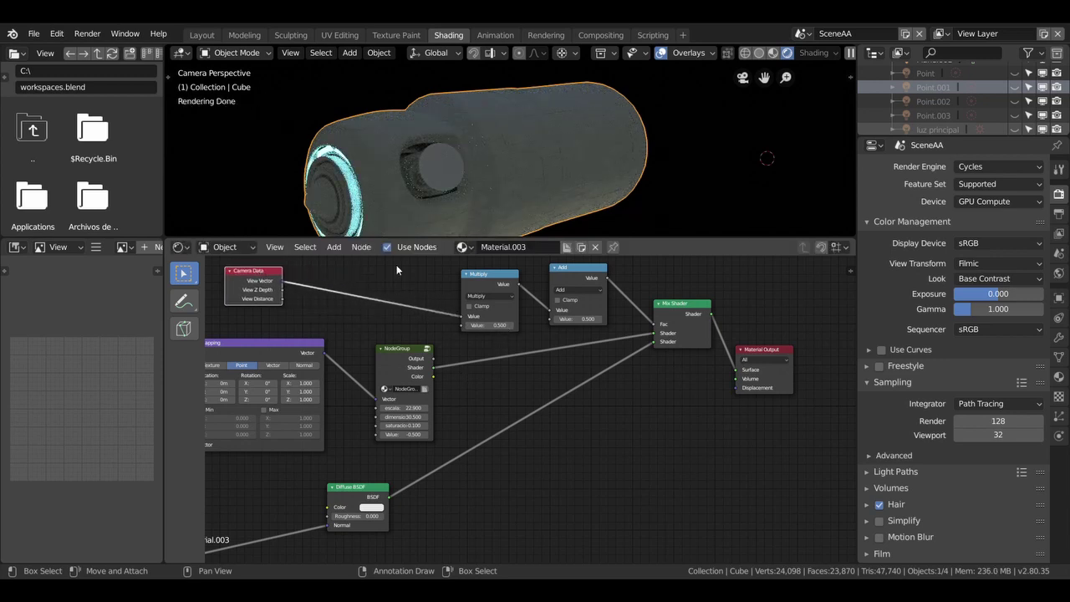
key(shift+a)
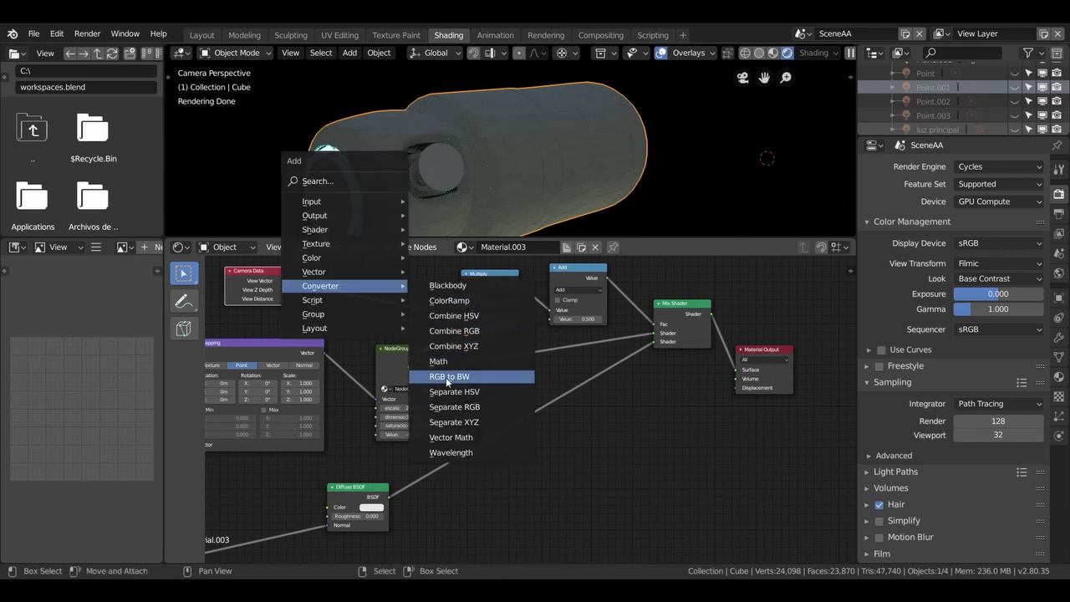
Insert Separate RGB on the Camera Data link, plug its B channel into Multiply (6.4), Add 4.3.
click(448, 407)
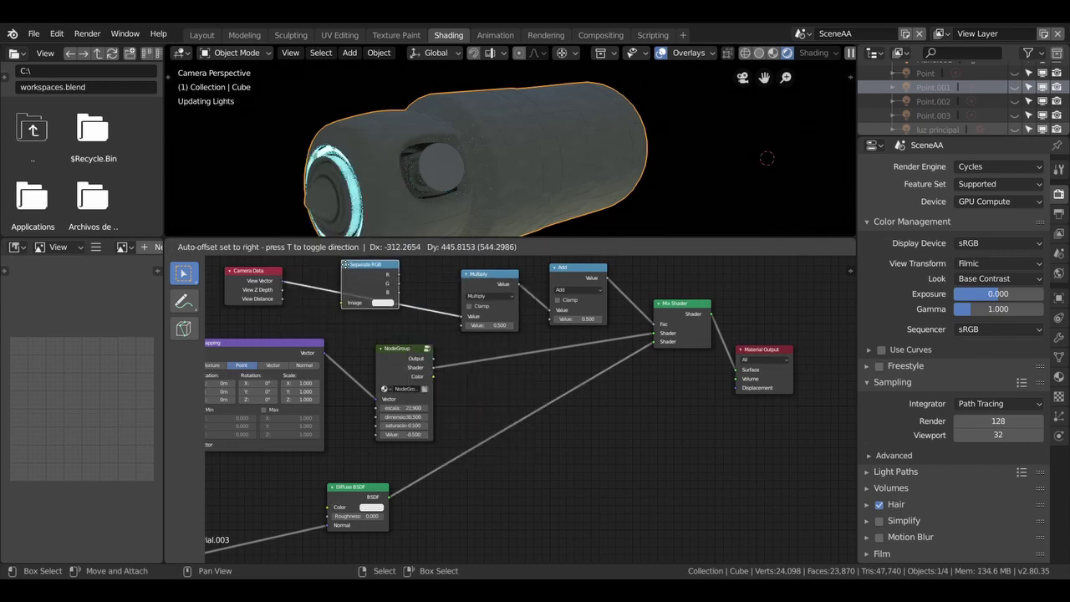
click(343, 264)
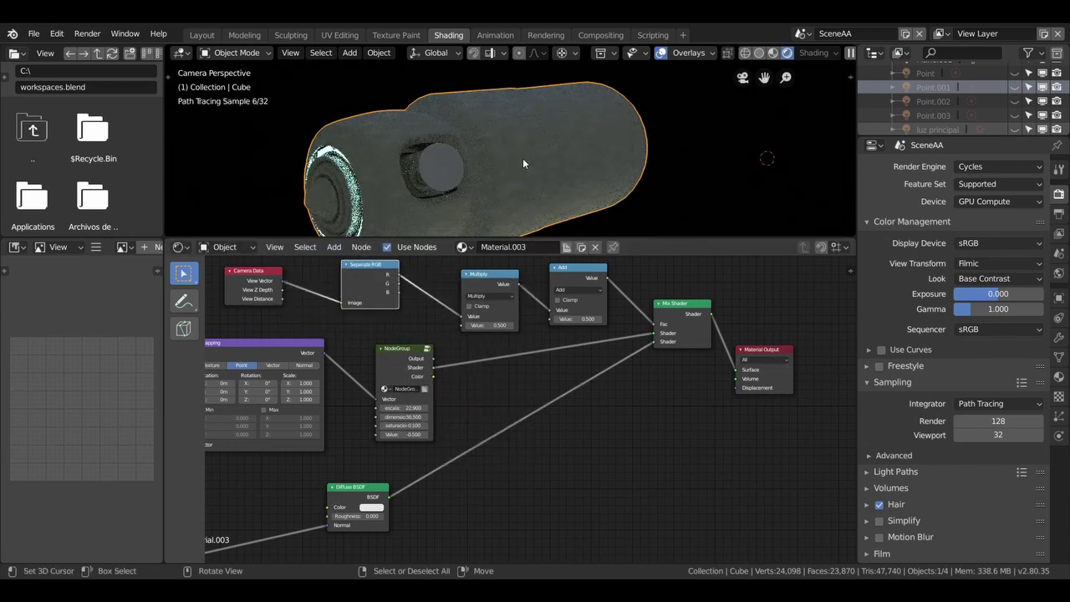
click(484, 326)
click(467, 325)
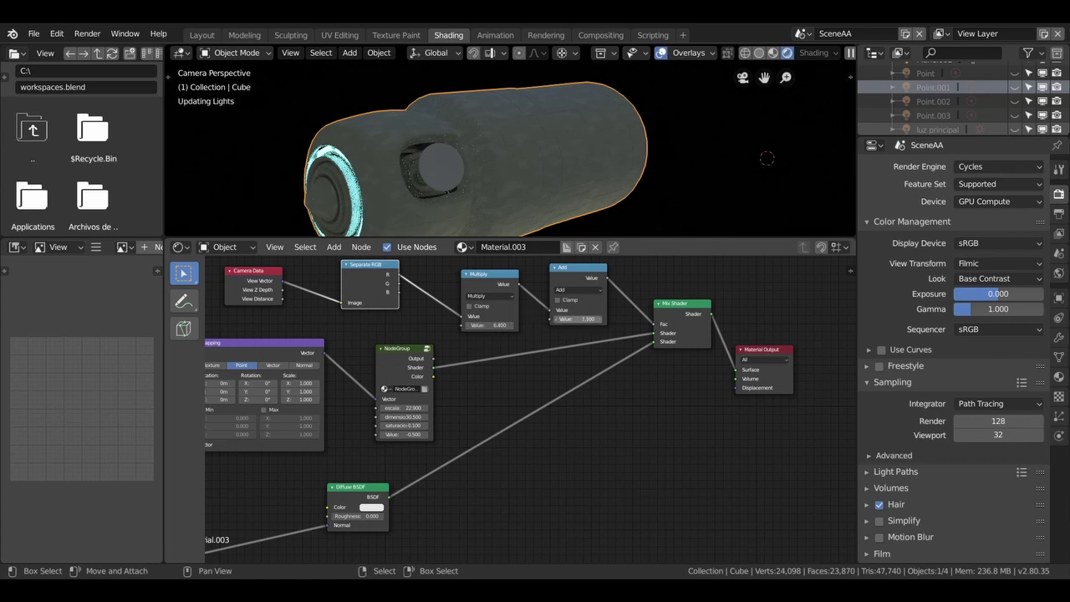
drag(577, 319, 556, 319)
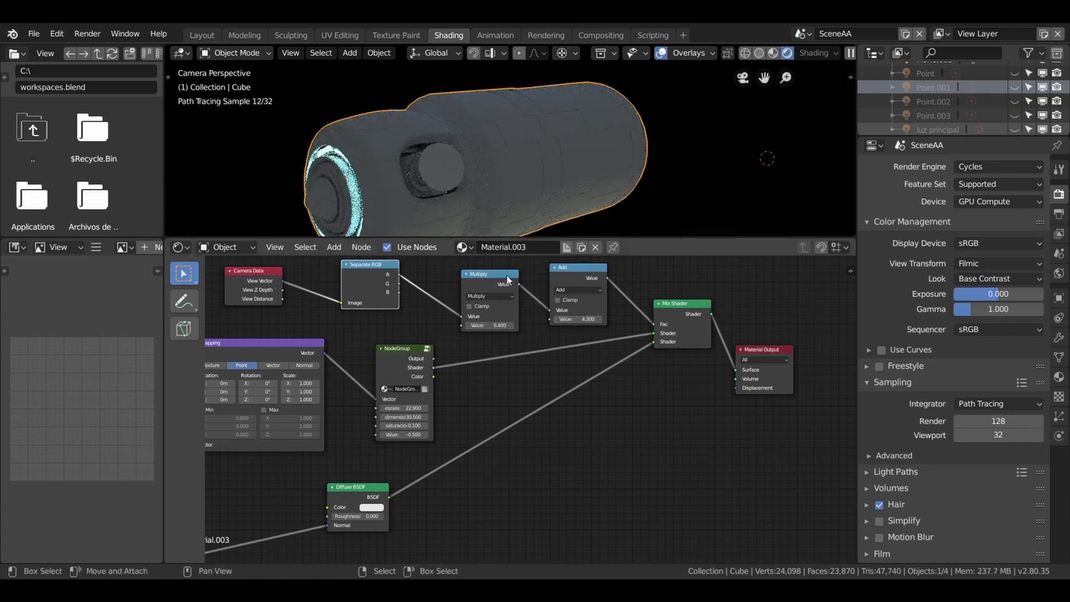
drag(398, 290, 410, 292)
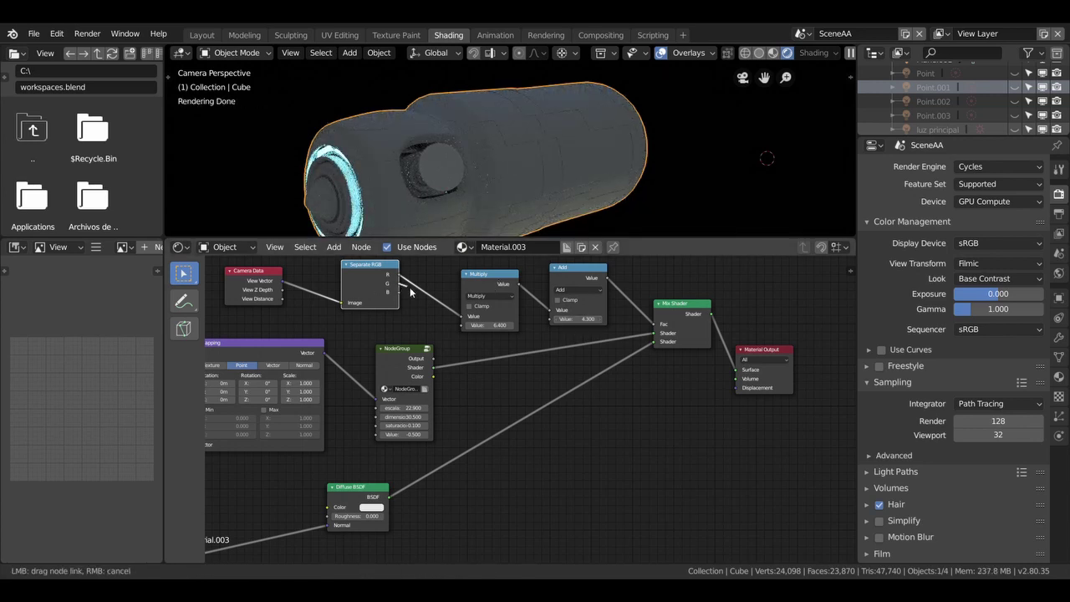
drag(462, 319, 459, 325)
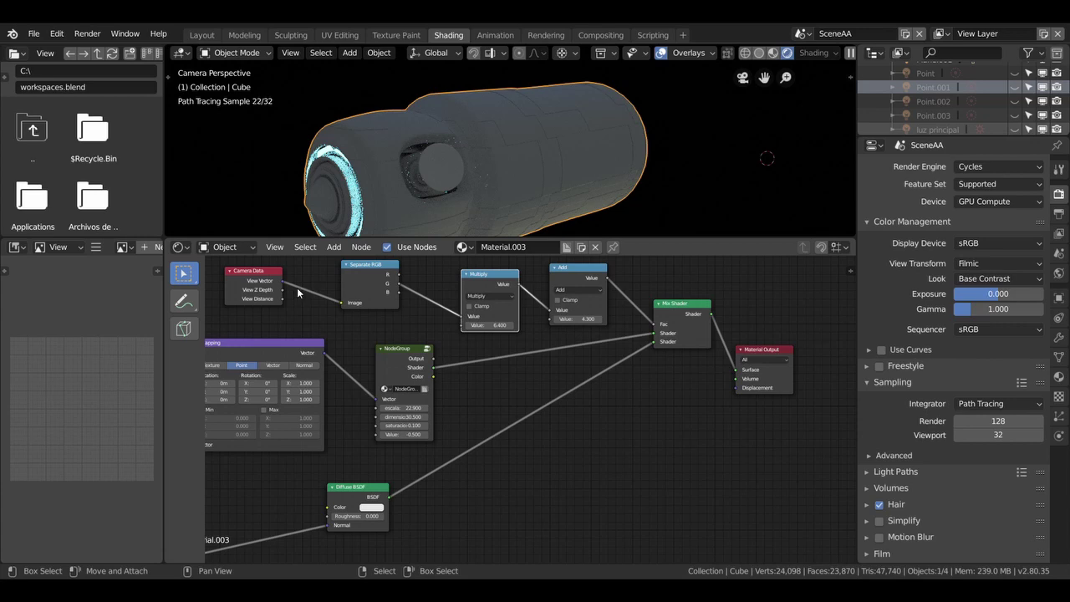
Shift Separate RGB slightly left and set the Multiply value to about -1.7.
click(354, 282)
drag(354, 283, 333, 293)
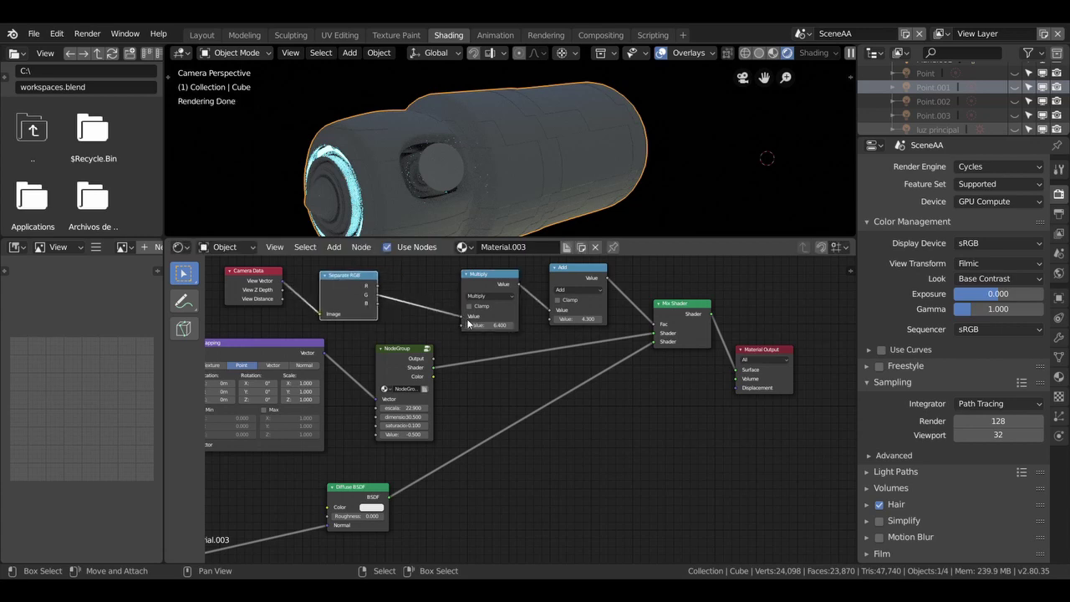
scroll(492, 327, up, 2)
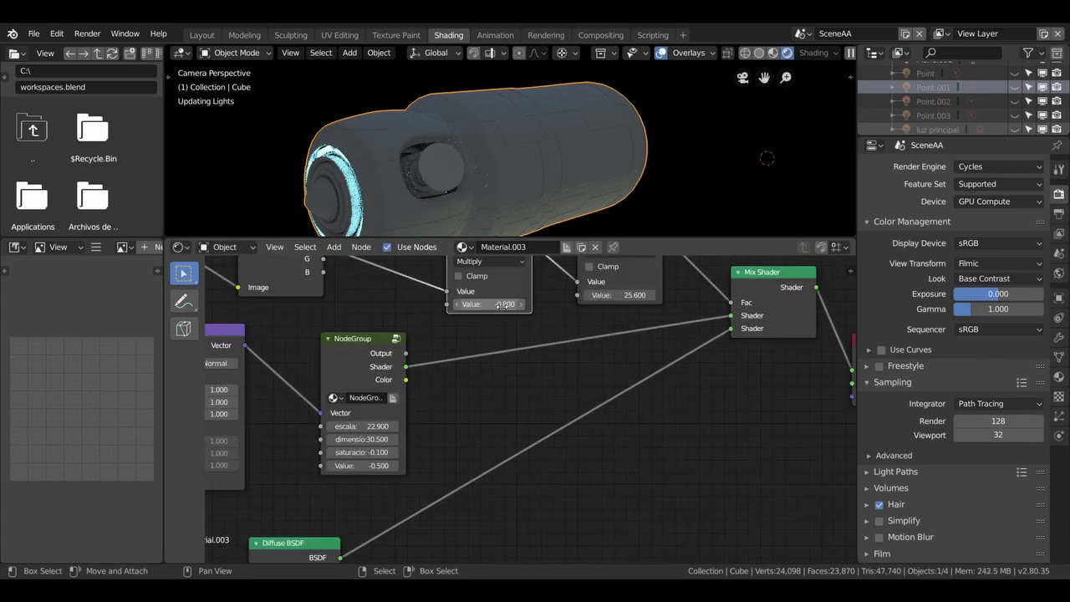
drag(502, 305, 502, 305)
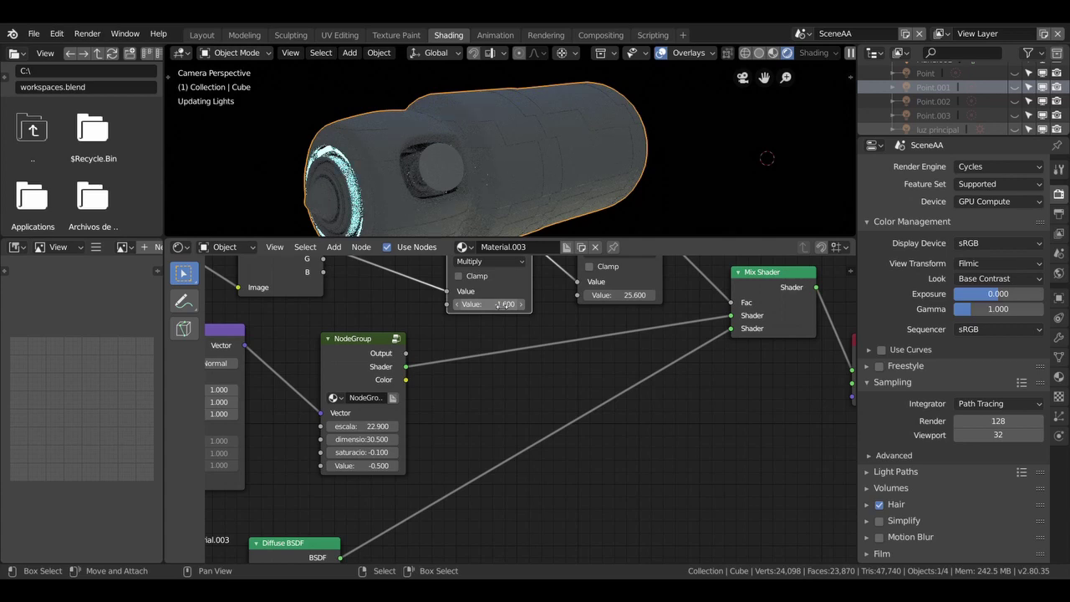
drag(502, 305, 507, 305)
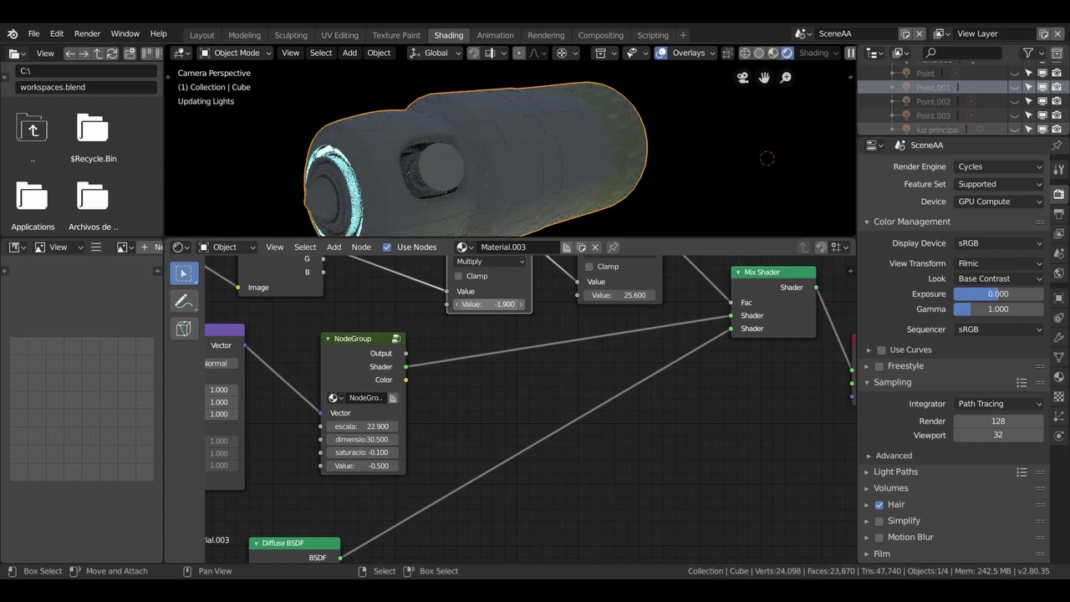
scroll(545, 114, up, 2)
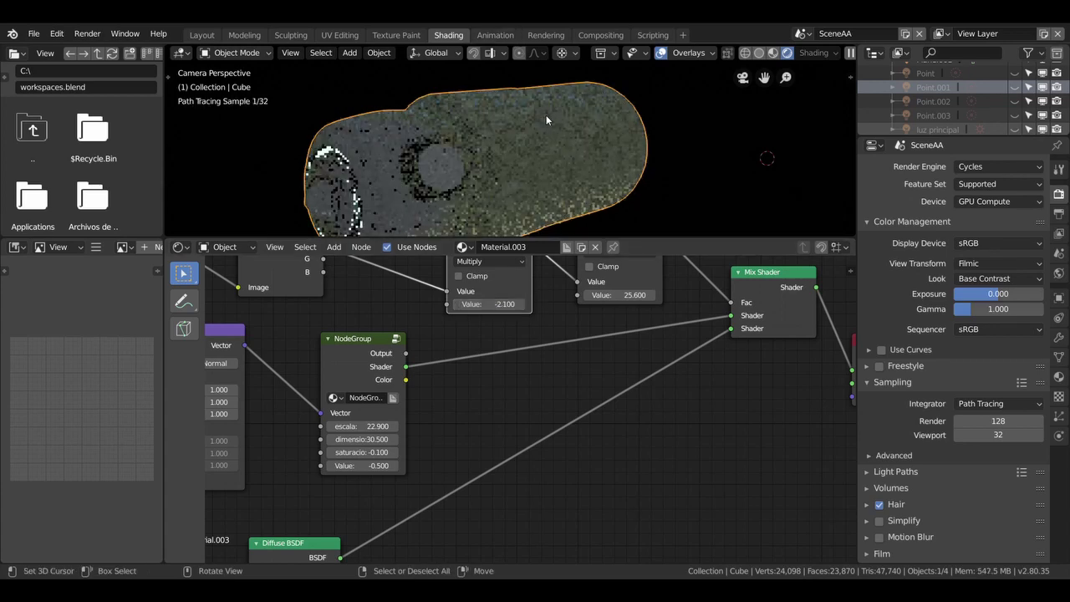
scroll(540, 134, down, 2)
scroll(521, 145, down, 1)
click(522, 305)
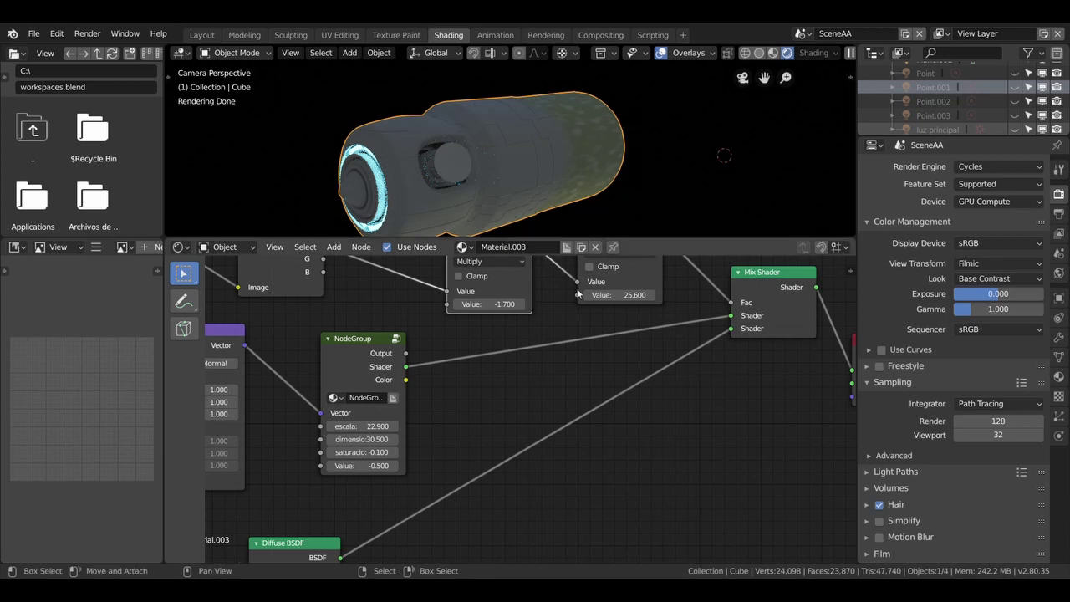
Set the Add value to about 27.4, then delete the default cube in a new file.
scroll(578, 292, down, 1)
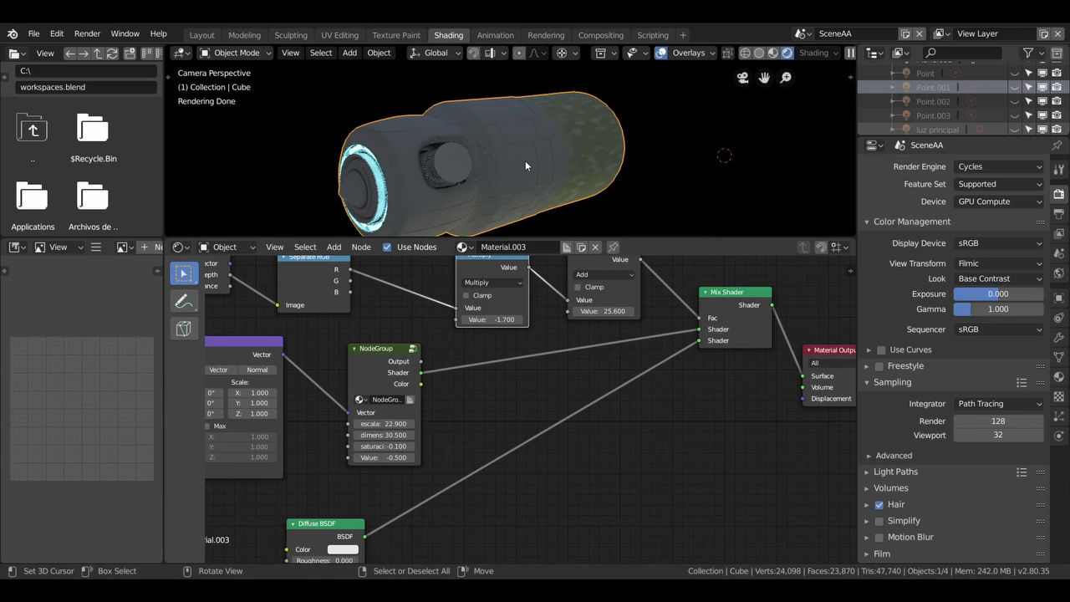
click(630, 311)
click(629, 312)
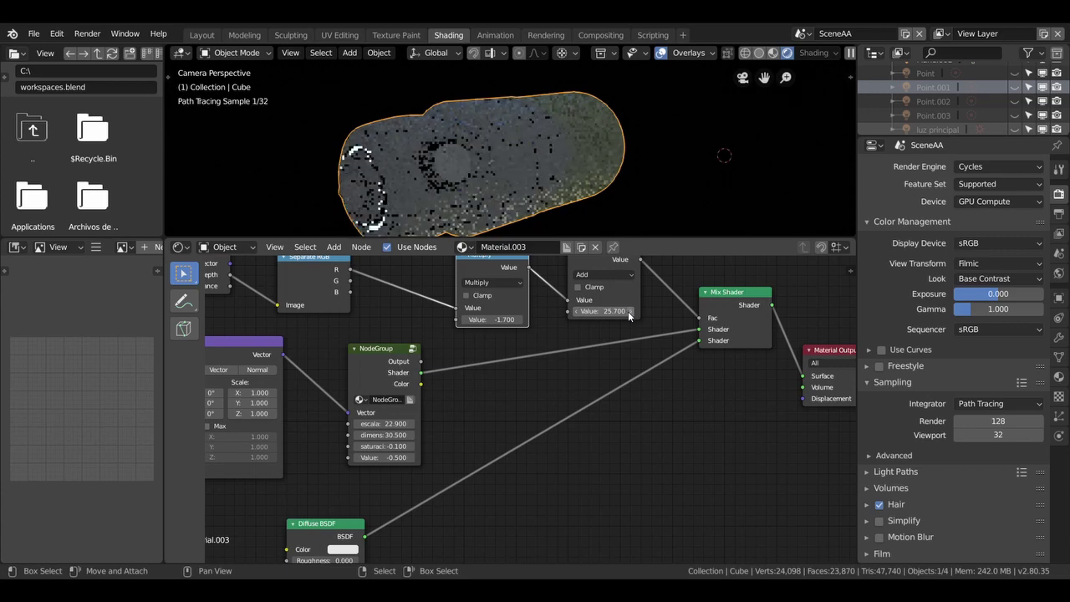
click(630, 311)
click(629, 311)
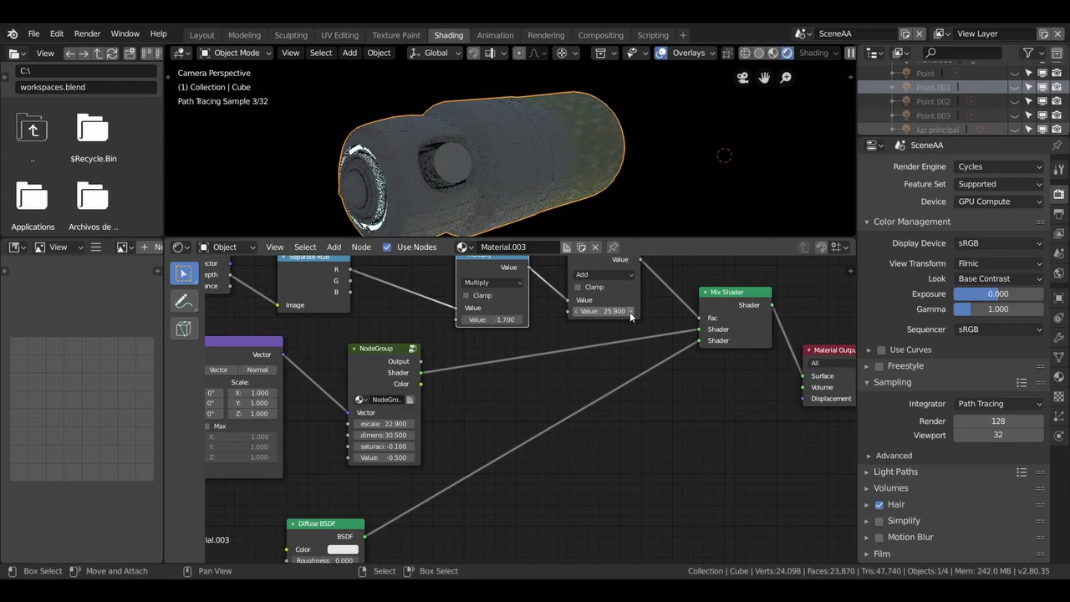
click(629, 312)
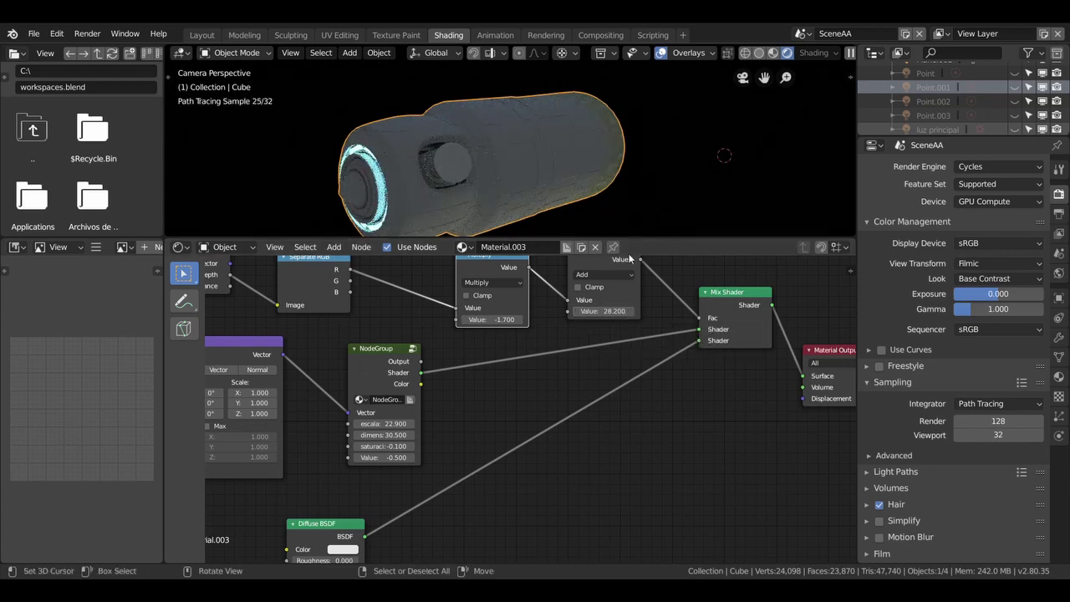
drag(626, 311, 602, 311)
key(Delete)
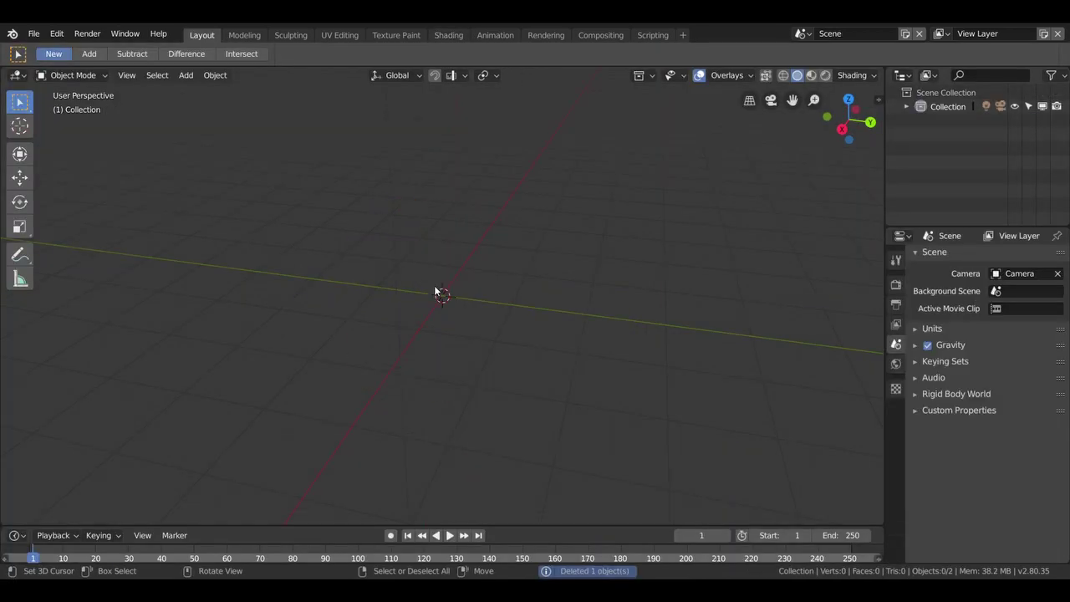
Add a UV sphere at the origin and shade it smooth.
key(shift+a)
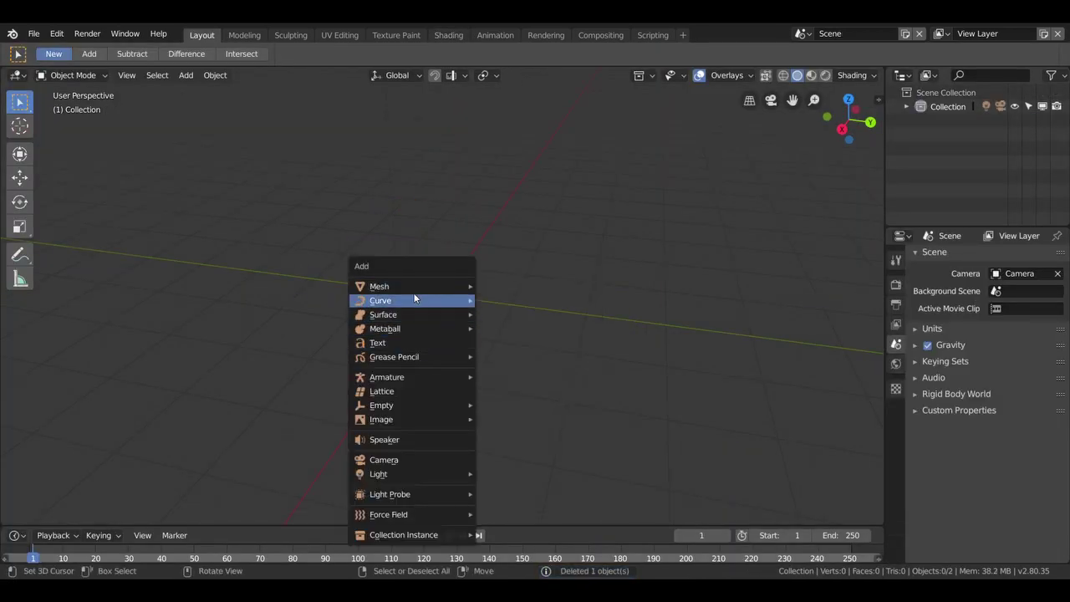
mouse_move(379, 286)
click(506, 329)
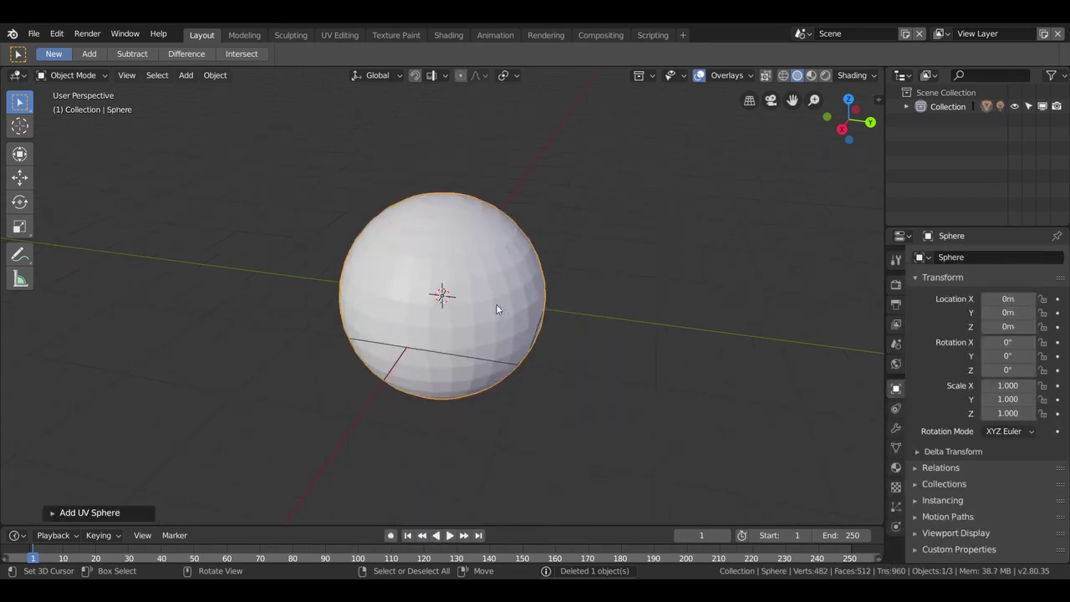
key(a)
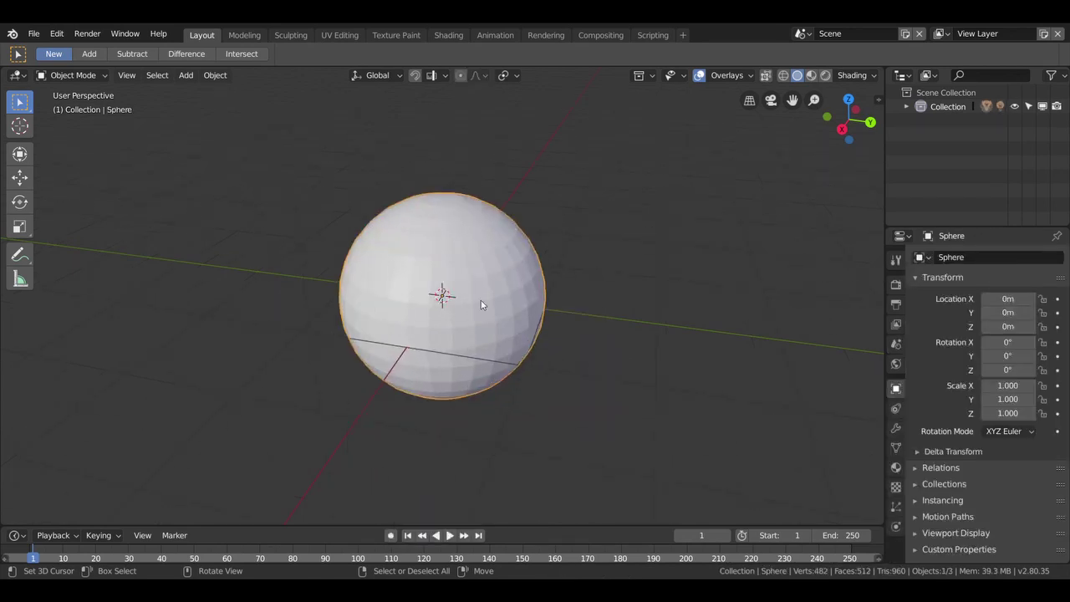
right_click(480, 305)
click(481, 300)
Recentre the sphere in the viewport and switch to the Shading workspace.
scroll(520, 338, down, 2)
shift+middle_drag(516, 320, 597, 311)
scroll(597, 311, up, 2)
shift+middle_drag(539, 409, 472, 410)
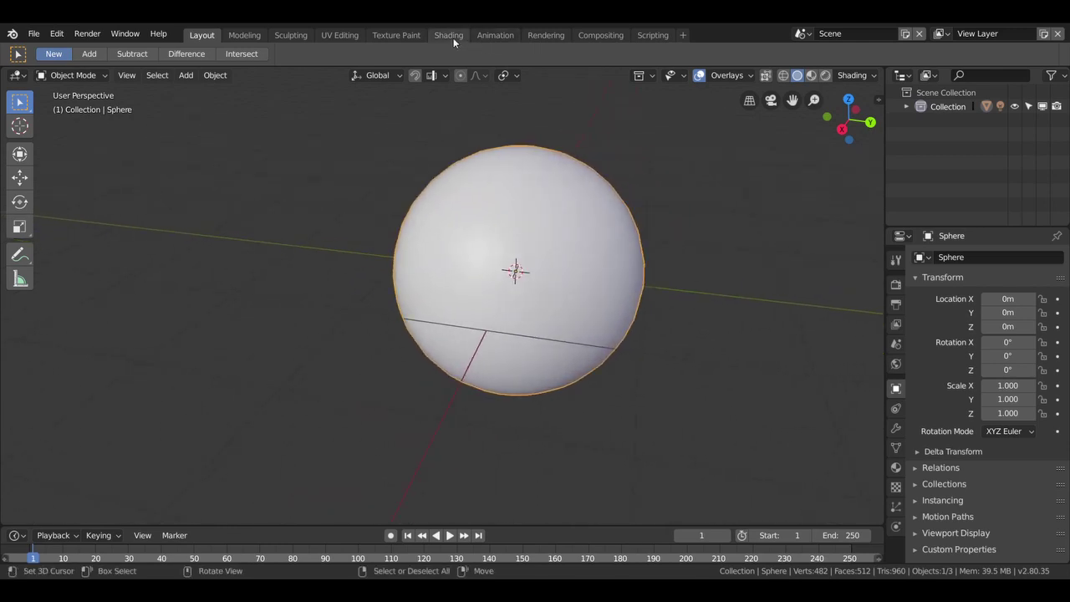
click(448, 34)
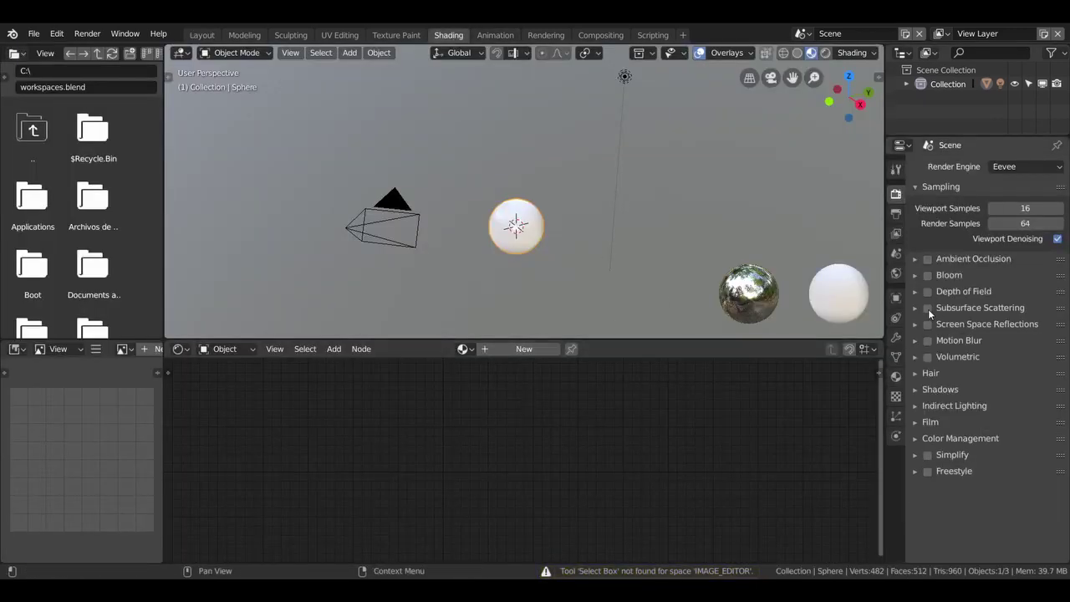
Create a new material for the sphere and delete its Principled BSDF node.
click(893, 378)
click(1003, 227)
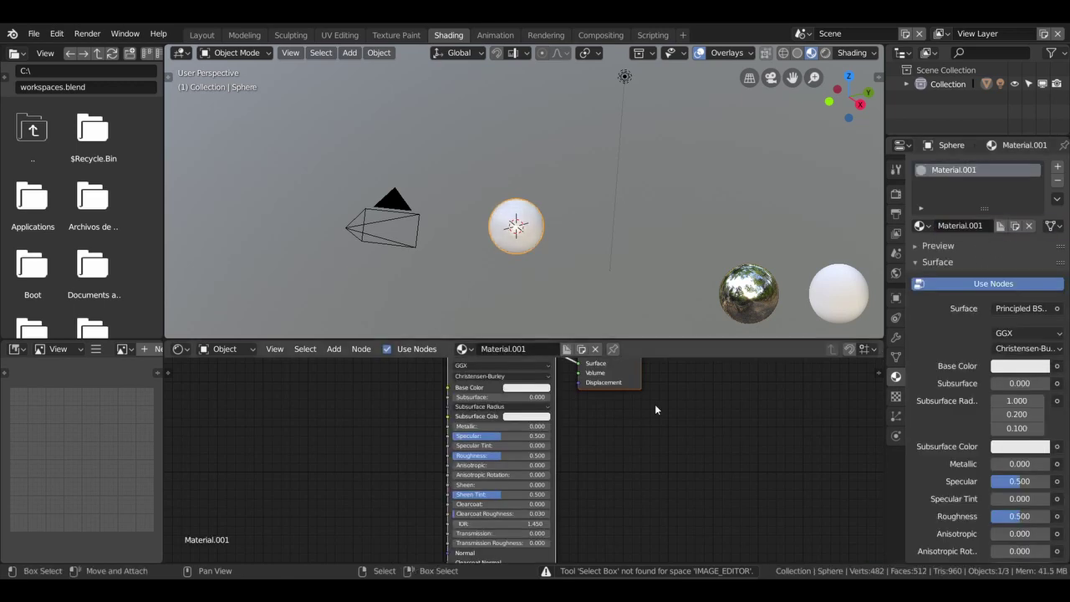
click(539, 414)
scroll(446, 418, down, 2)
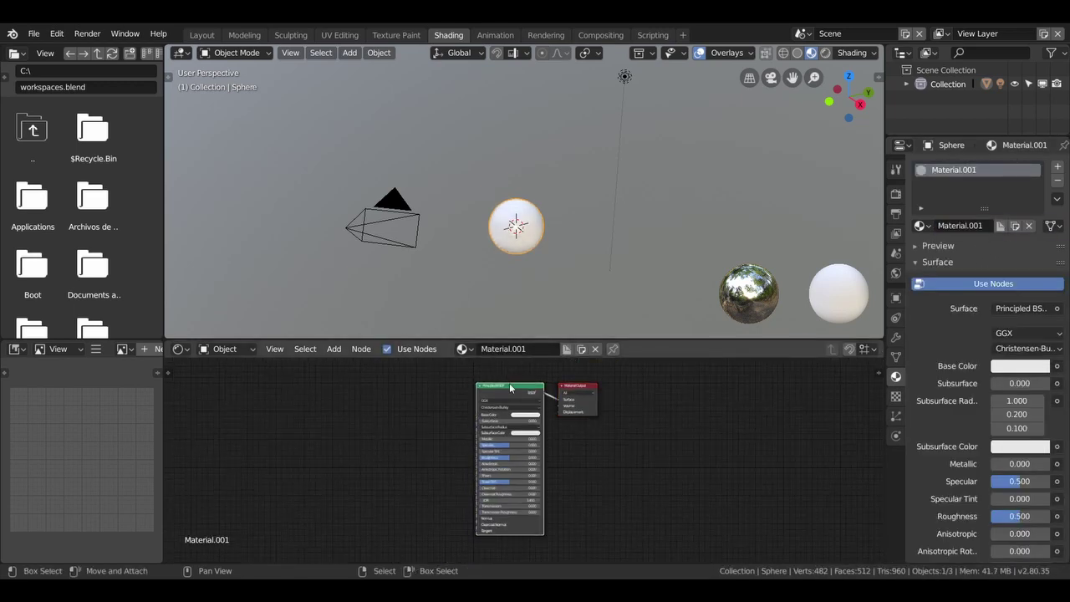
key(x)
Add a Diffuse BSDF node and connect it to the Material Output Surface.
key(shift+a)
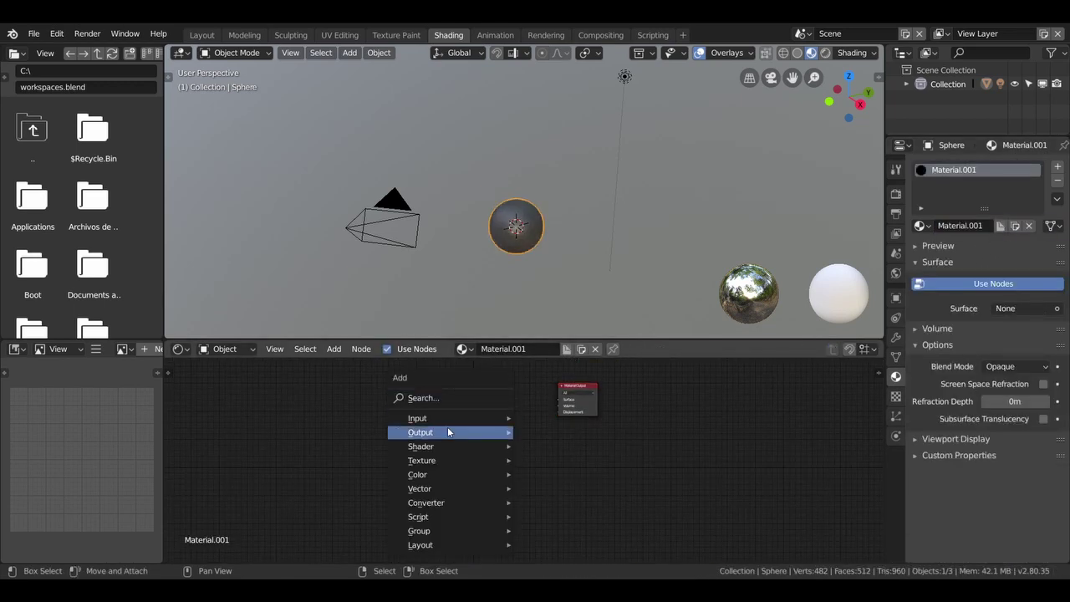
mouse_move(449, 446)
click(580, 251)
click(468, 404)
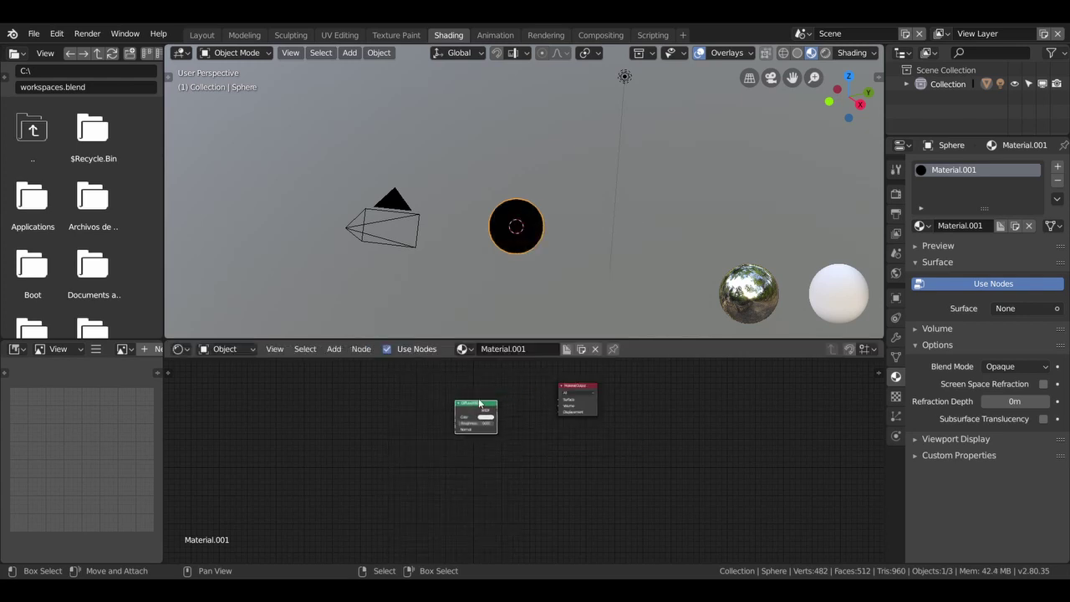
mouse_move(497, 411)
mouse_down()
mouse_move(689, 396)
mouse_move(591, 396)
mouse_up()
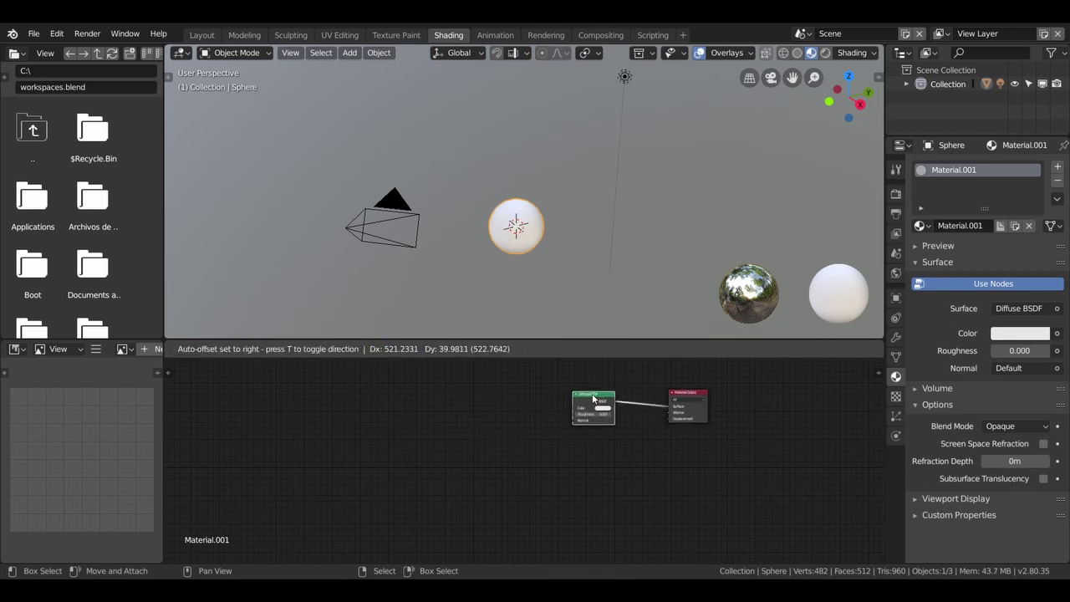
key(shift+a)
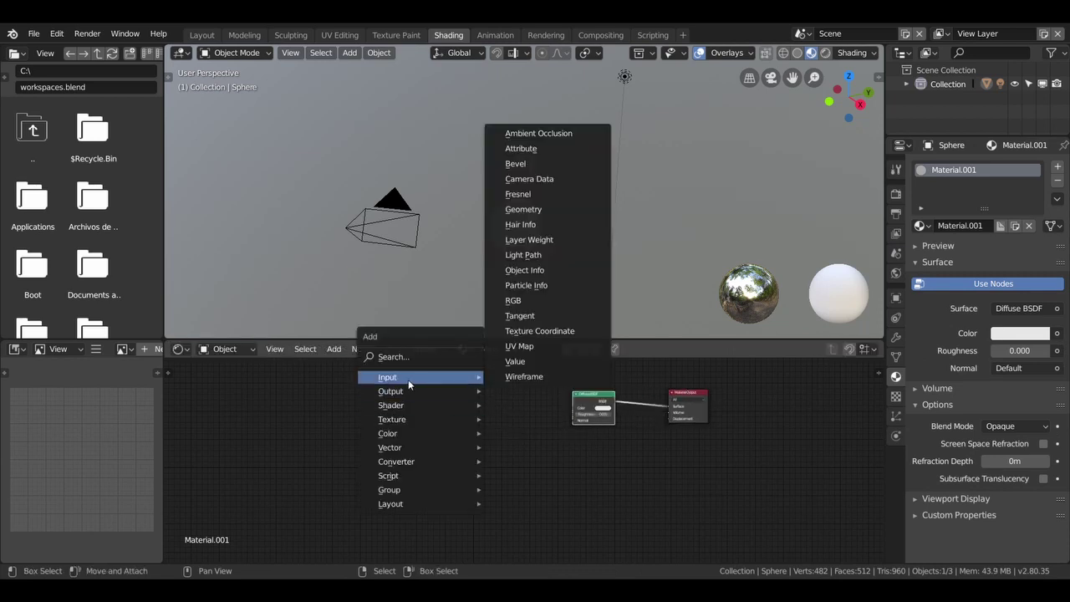
Add a Fresnel node and a duplicate Diffuse BSDF linked to the output's Volume.
click(518, 194)
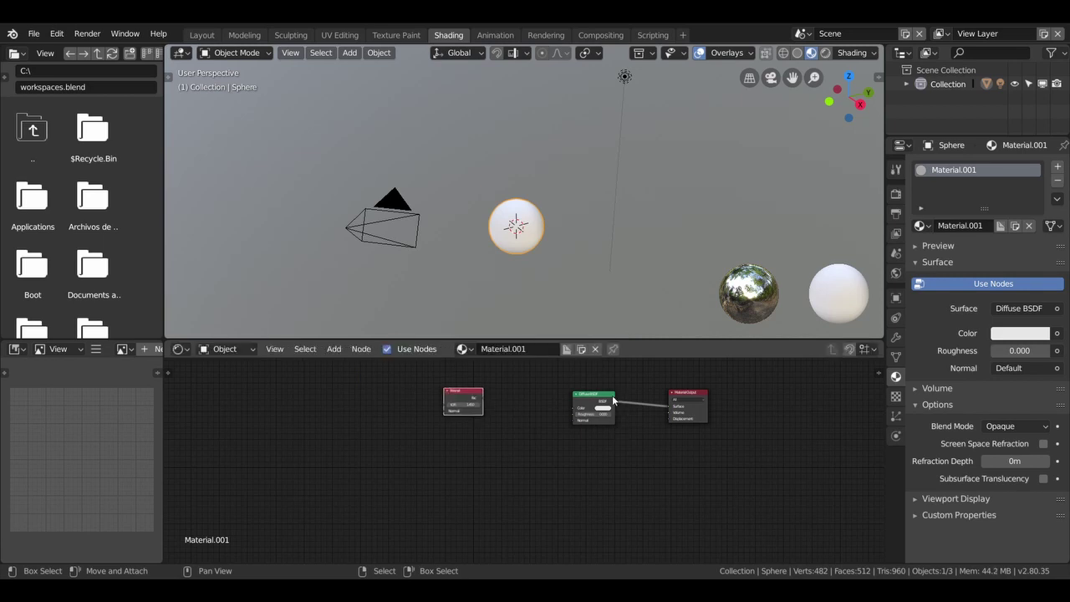
drag(582, 408, 568, 413)
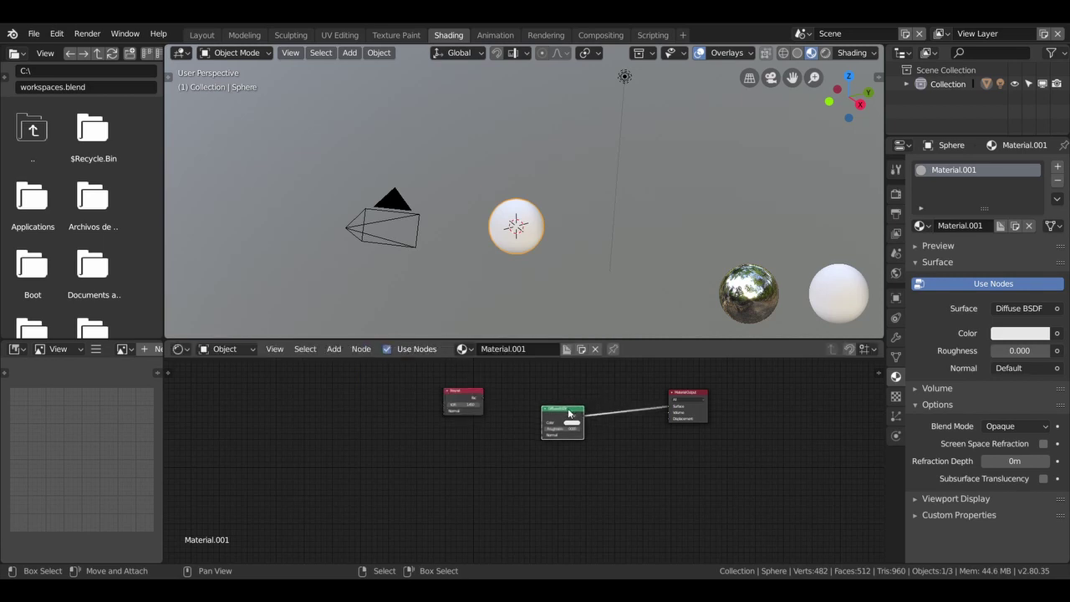
key(shift+d)
click(599, 456)
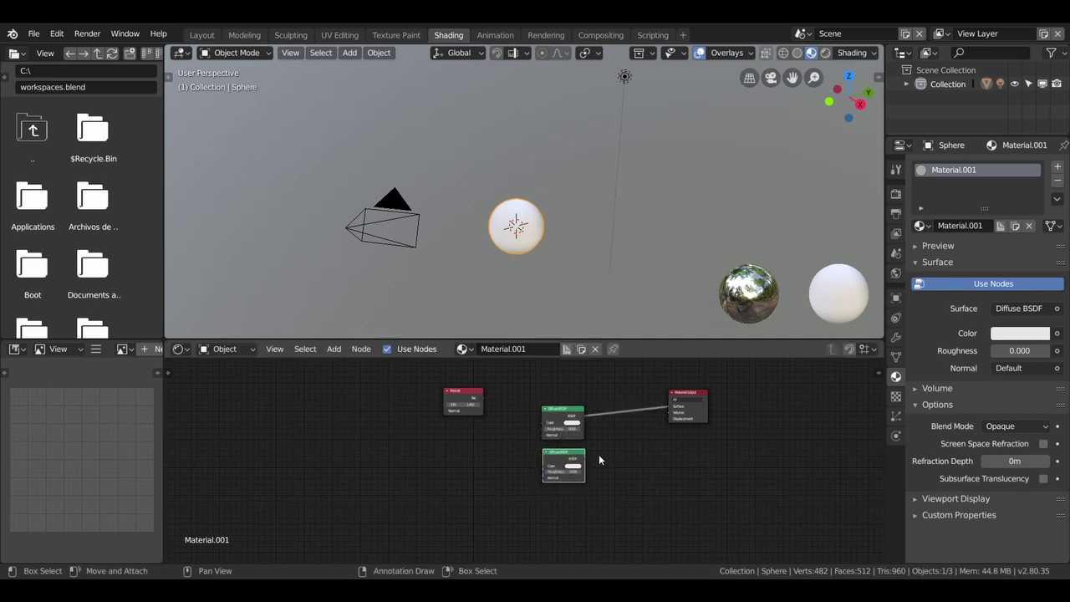
drag(584, 458, 673, 412)
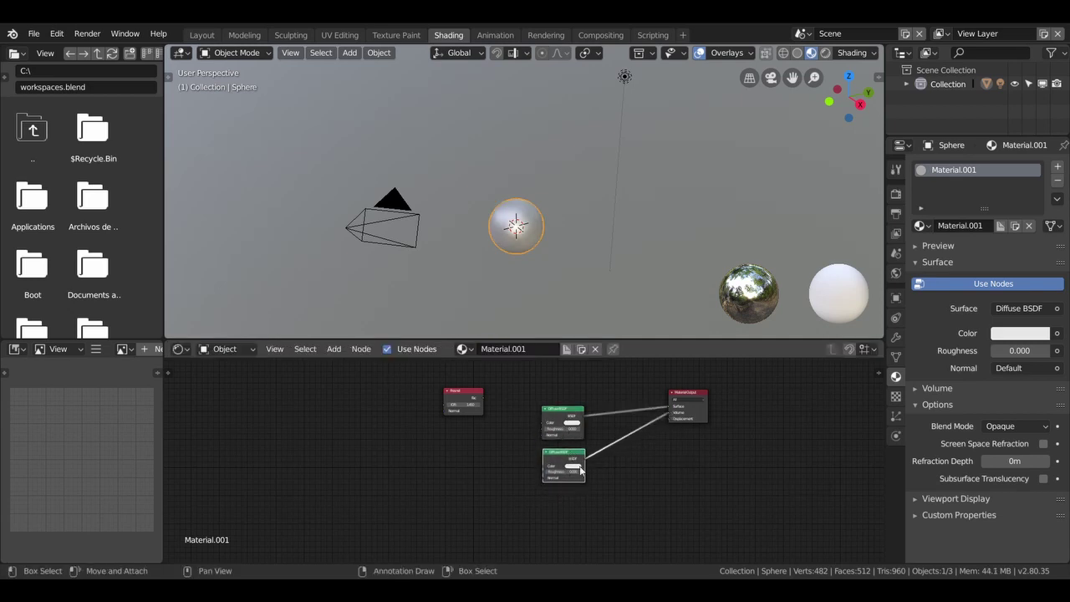
Set the copied Diffuse BSDF's colour to red.
click(574, 468)
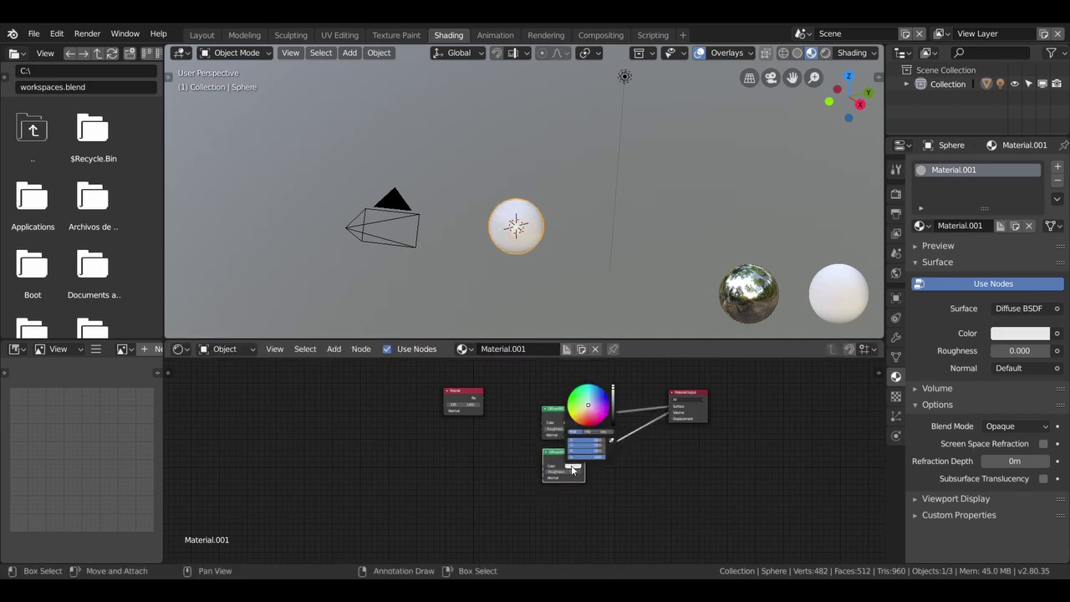
click(601, 399)
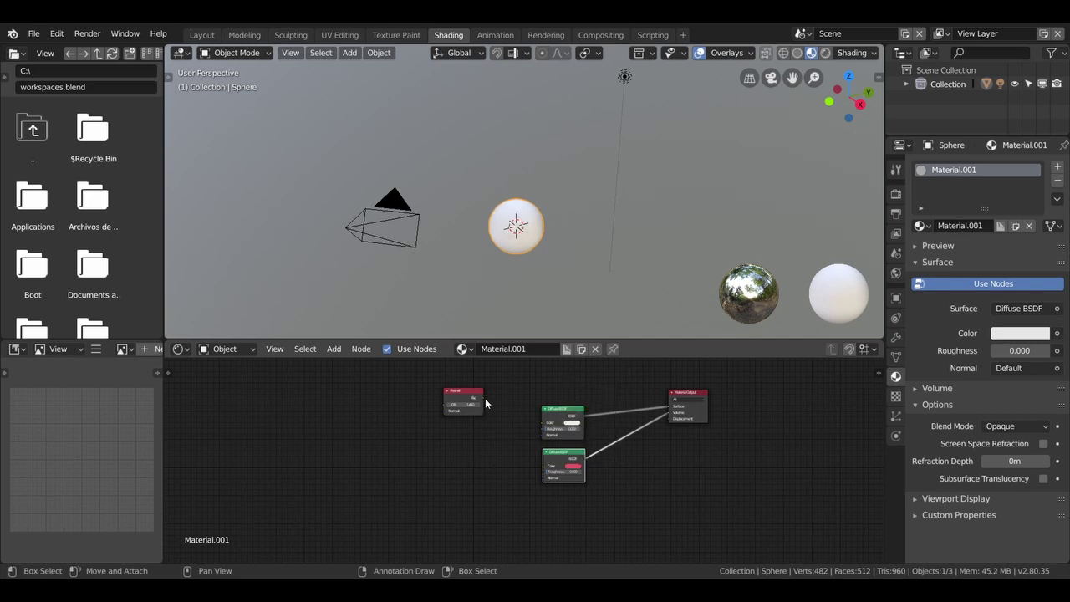
drag(483, 398, 619, 405)
scroll(635, 472, up, 2)
scroll(635, 475, up, 2)
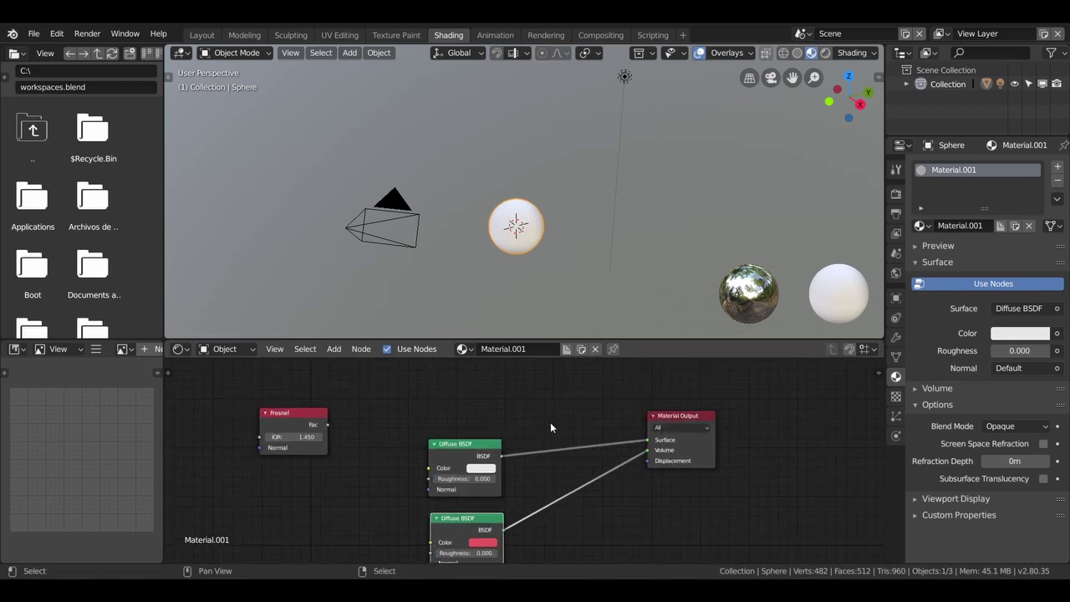
key(shift+a)
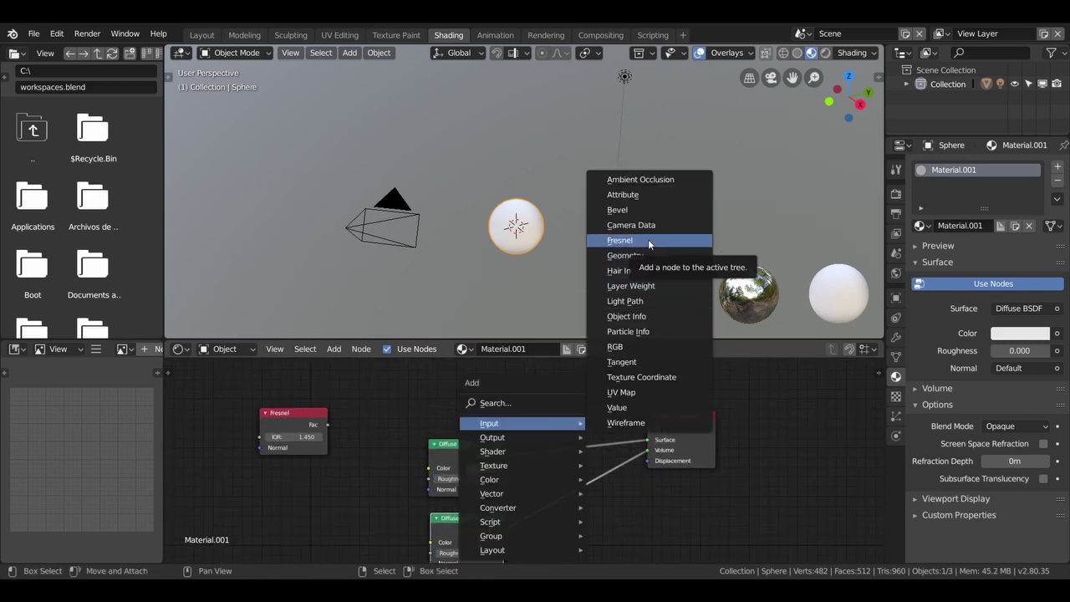
mouse_move(493, 451)
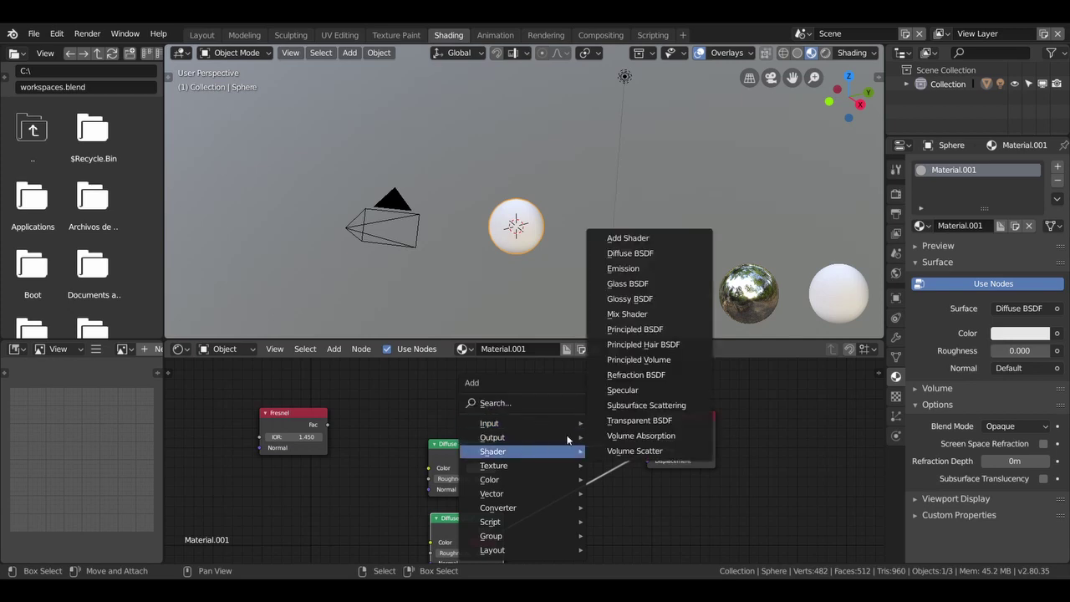
Insert a Mix Shader before the output, fed by the red Diffuse and Fresnel Fac.
click(627, 314)
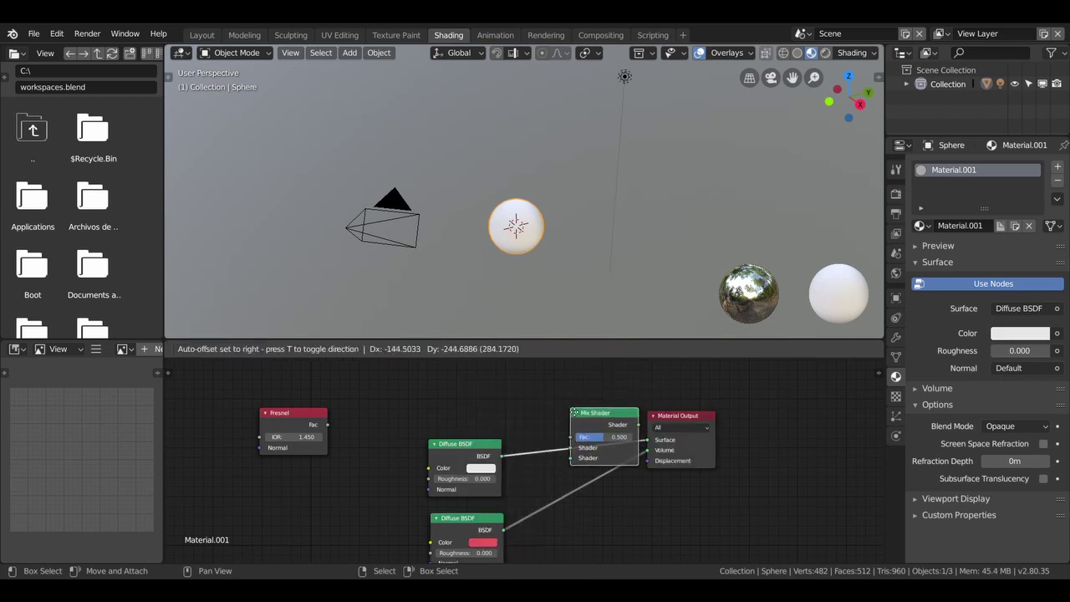
click(603, 434)
drag(501, 529, 572, 458)
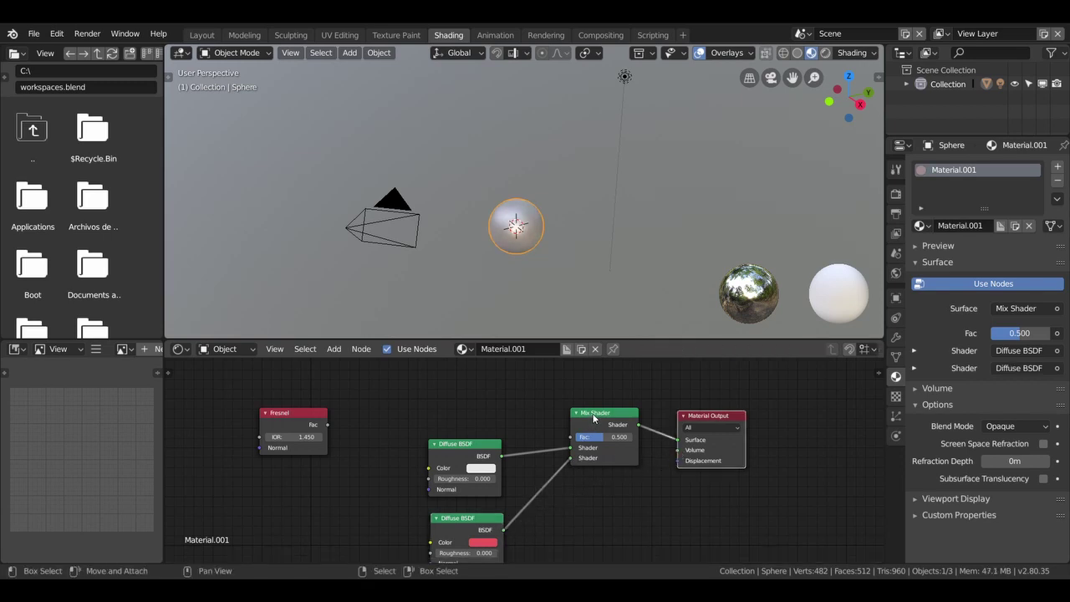
drag(593, 418, 618, 420)
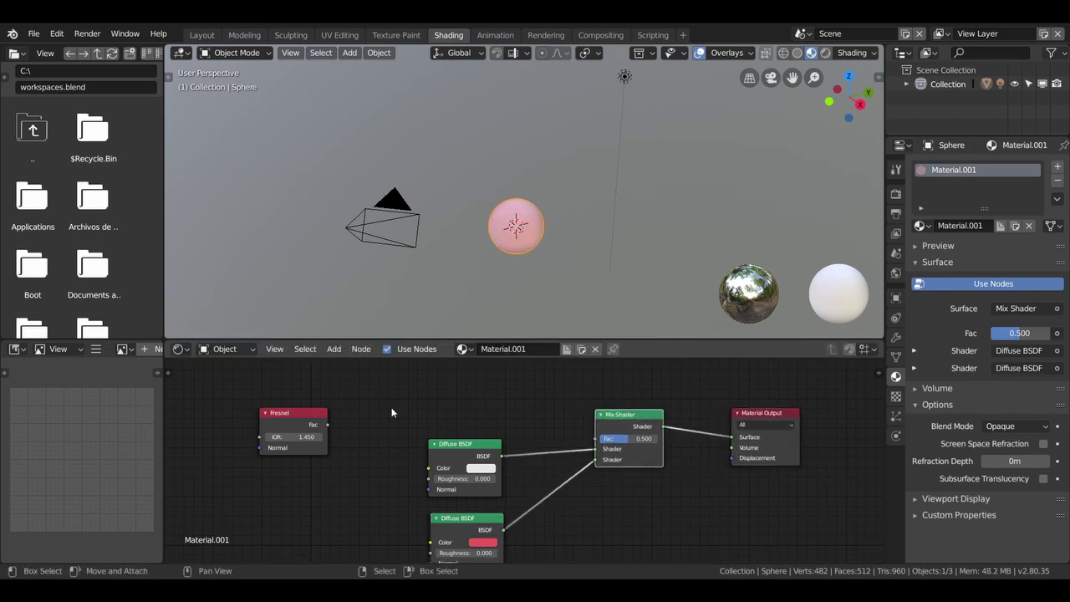
drag(327, 425, 596, 438)
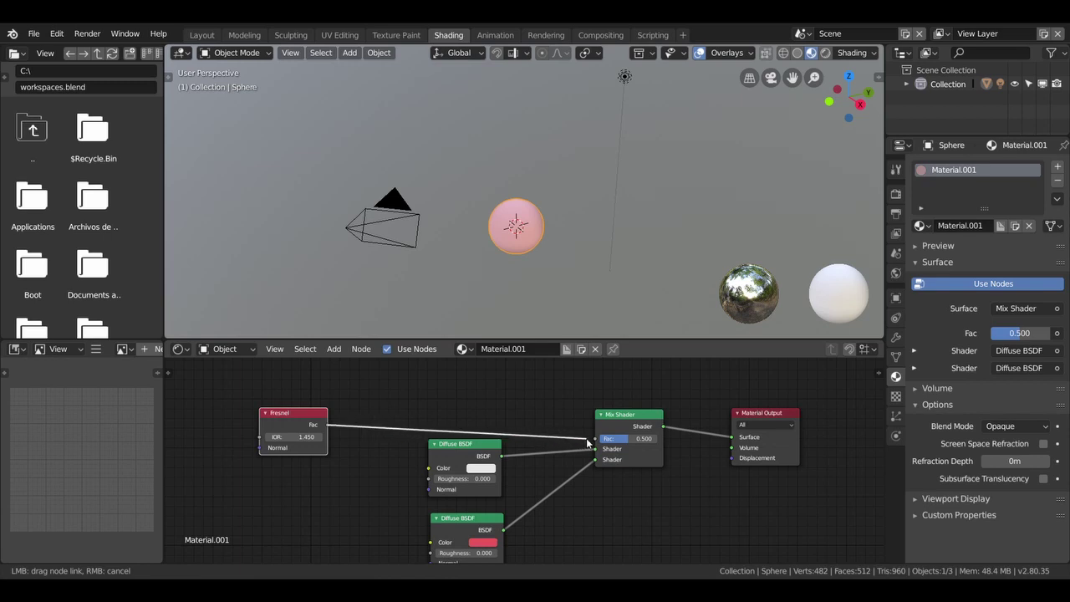
Move the Fresnel node above the white Diffuse and switch the viewport to Rendered shading.
drag(296, 408, 467, 377)
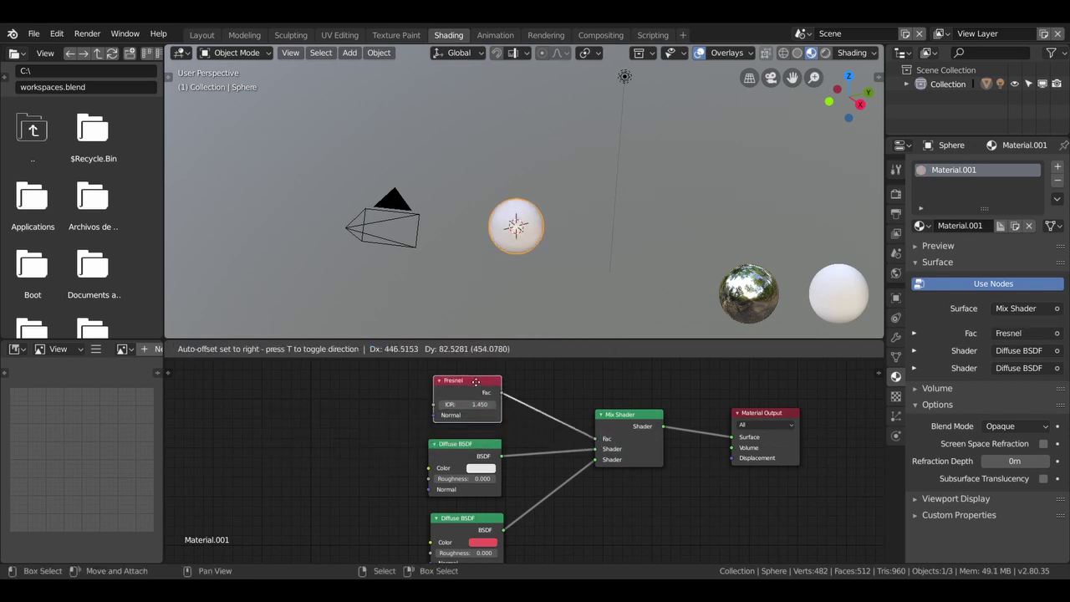
scroll(544, 243, up, 3)
scroll(543, 243, up, 1)
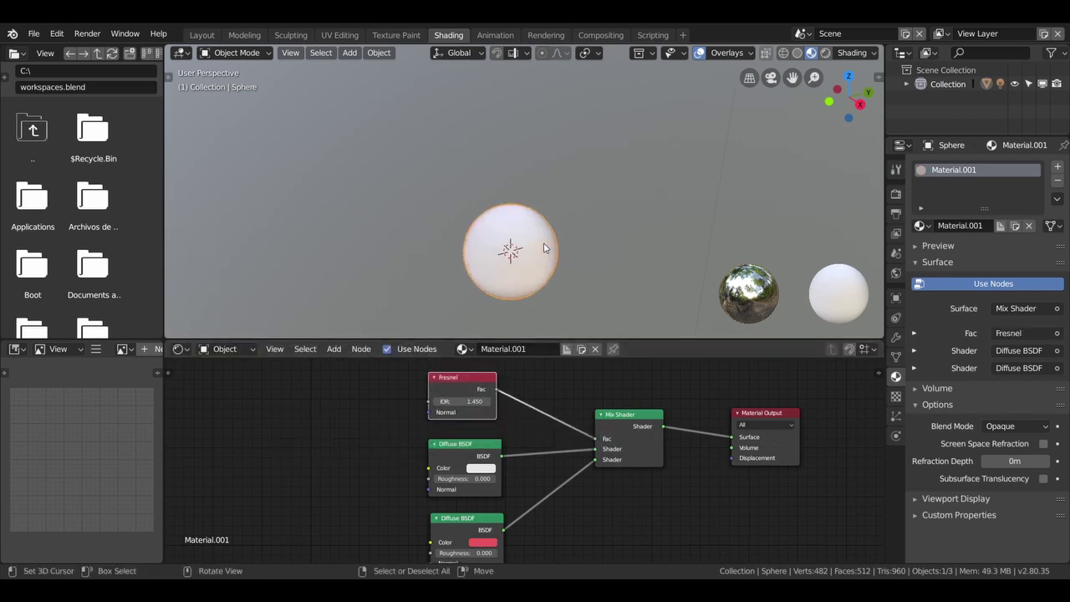
click(825, 53)
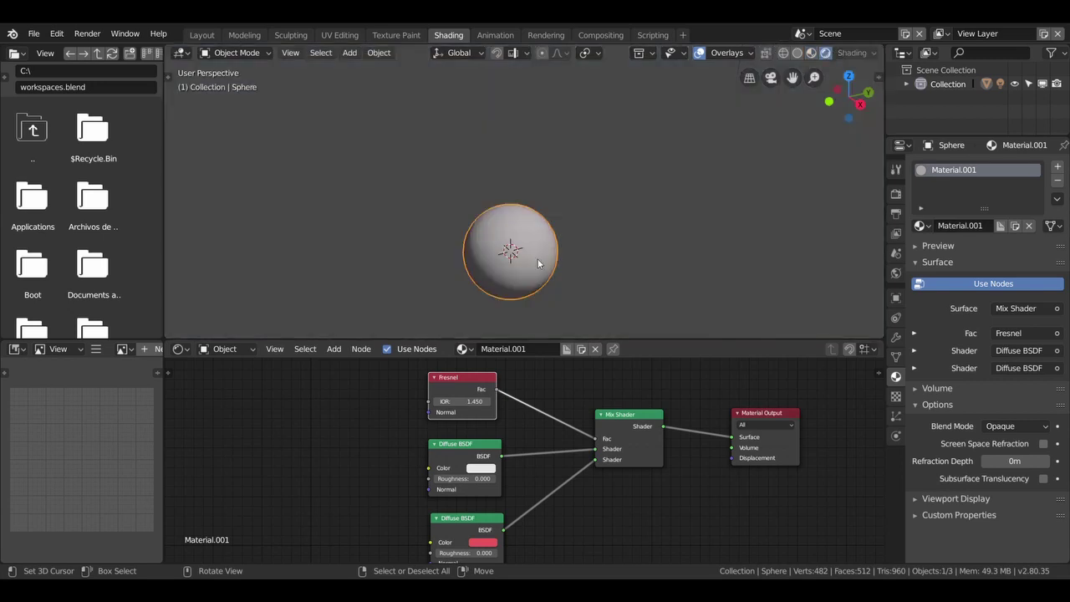
Nudge the Fresnel IOR, unlink the red Diffuse from the Mix Shader, and turn the upper Diffuse red.
mouse_move(460, 401)
mouse_down()
mouse_move(527, 401)
mouse_move(434, 401)
mouse_move(452, 401)
mouse_up()
drag(594, 459, 543, 489)
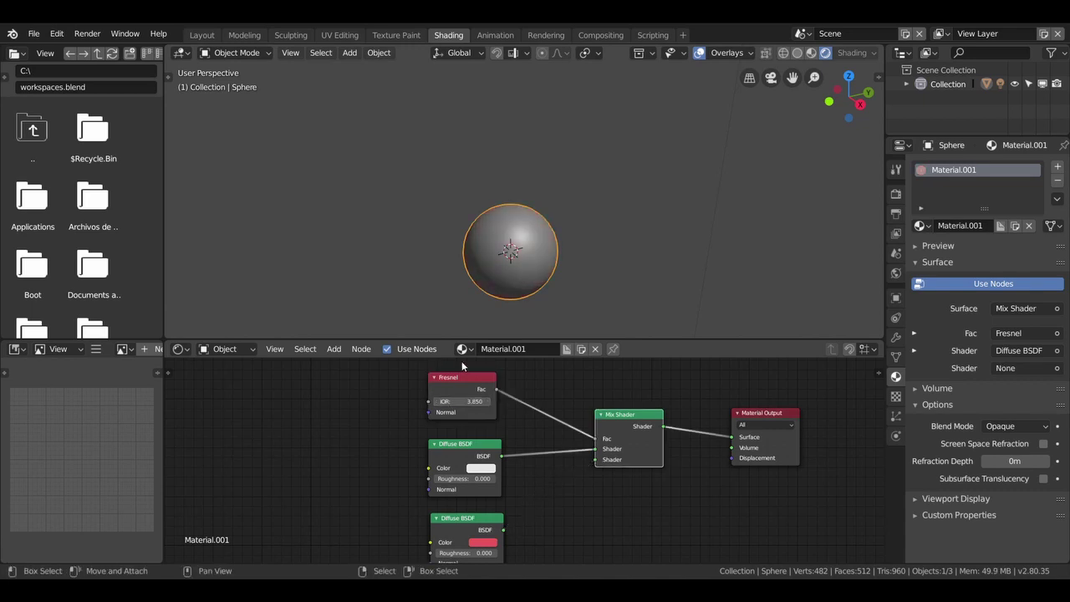
click(460, 468)
drag(489, 380, 543, 361)
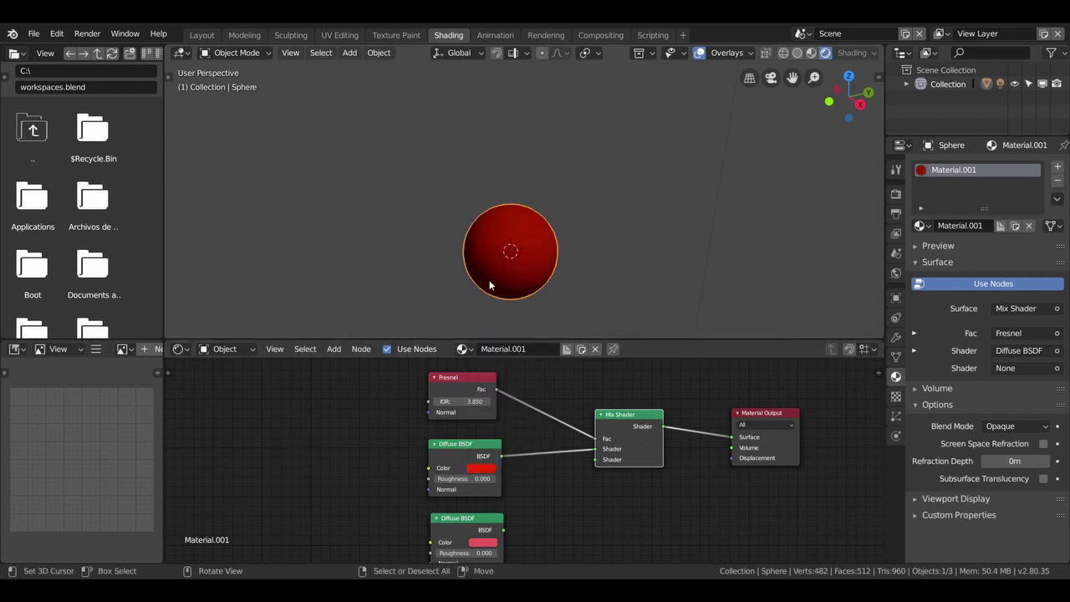
Try Fresnel IOR values, settling at 0.950, and link the pink Diffuse into the Mix Shader.
drag(464, 401, 501, 401)
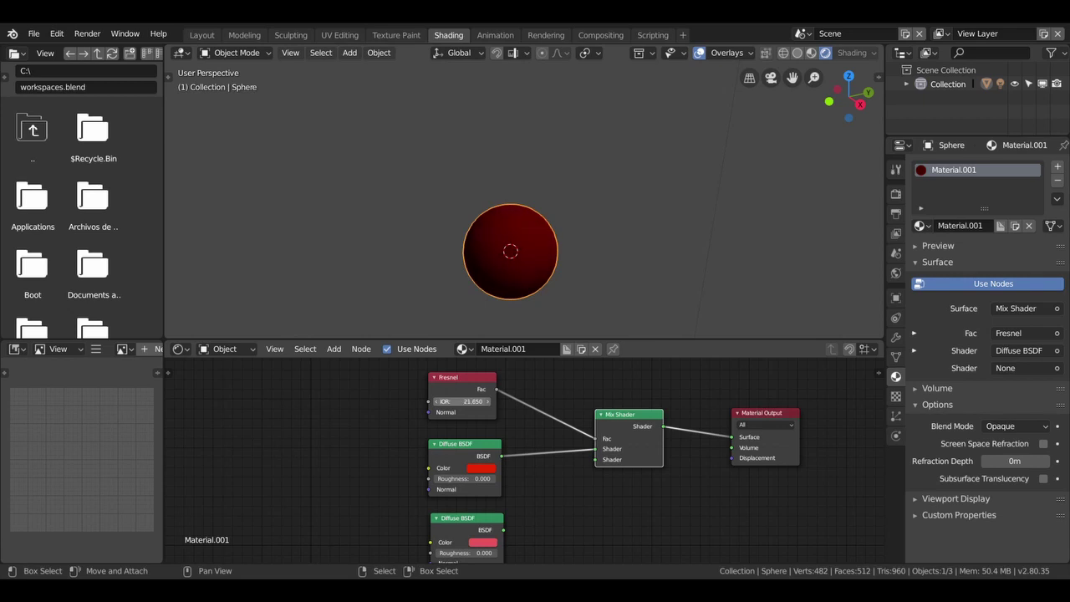
drag(468, 401, 443, 401)
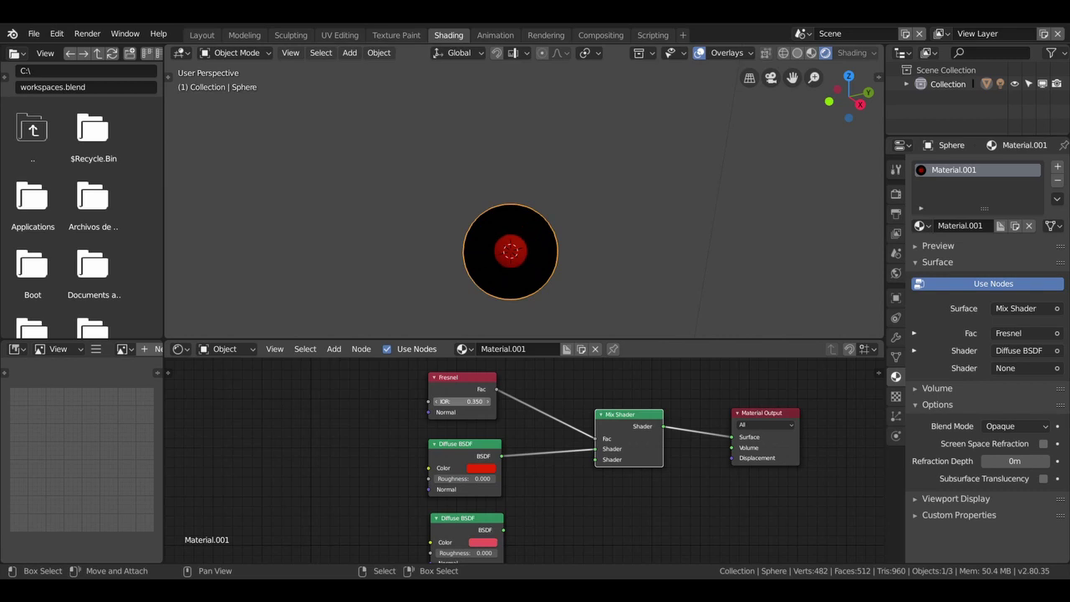
key(ctrl+z)
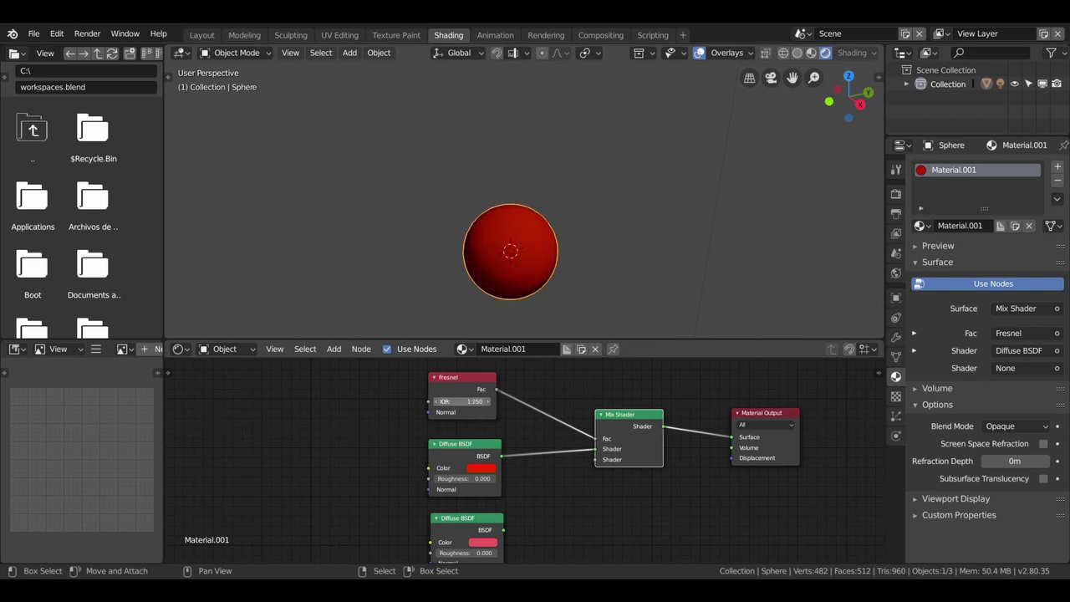
drag(468, 401, 451, 402)
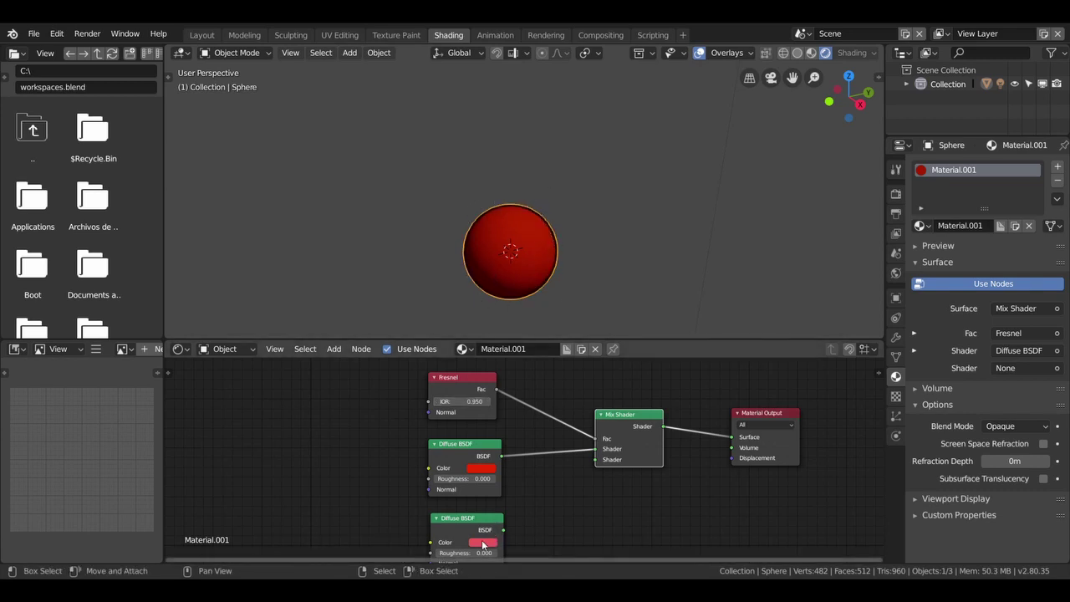
mouse_move(503, 529)
mouse_down()
mouse_move(597, 473)
mouse_move(595, 462)
mouse_up()
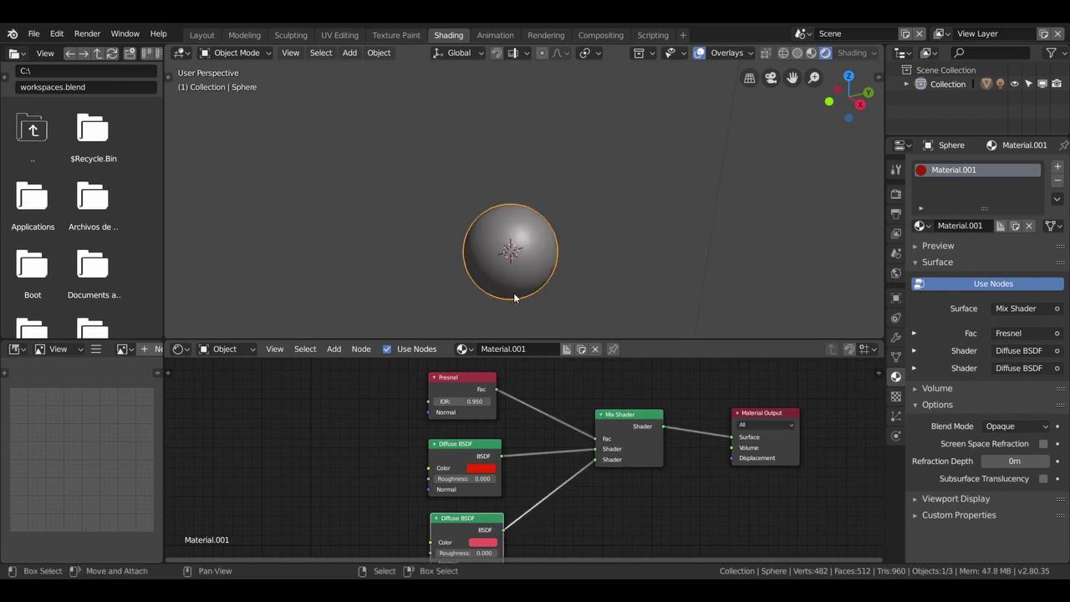
click(485, 543)
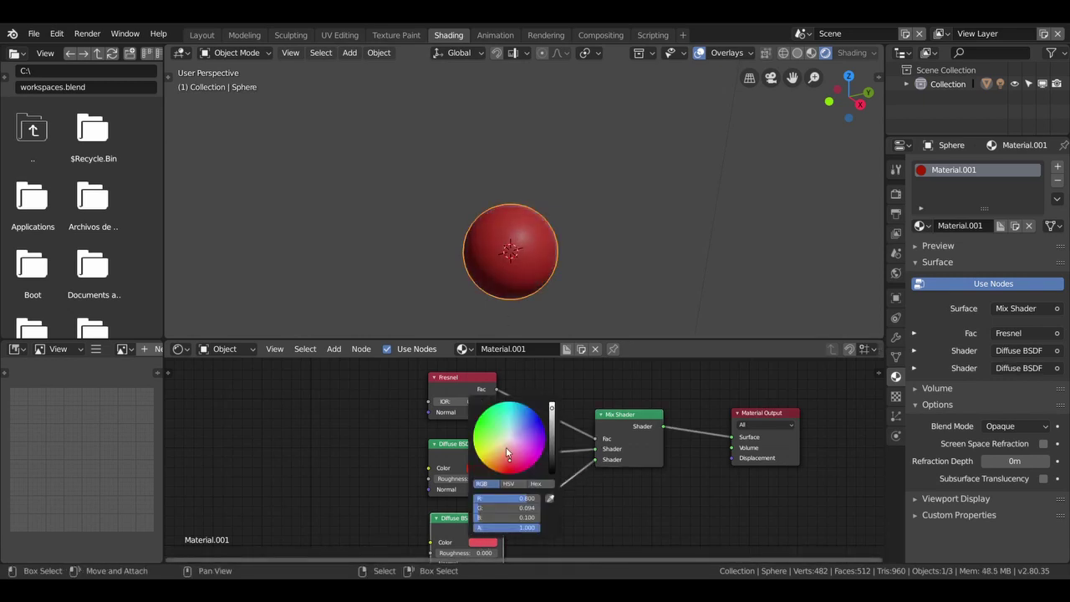
Make the lower Diffuse BSDF blue and try Fresnel IOR values of 1.050 and 0.850.
click(505, 446)
scroll(493, 244, up, 2)
scroll(492, 243, up, 1)
shift+middle_drag(509, 222, 543, 170)
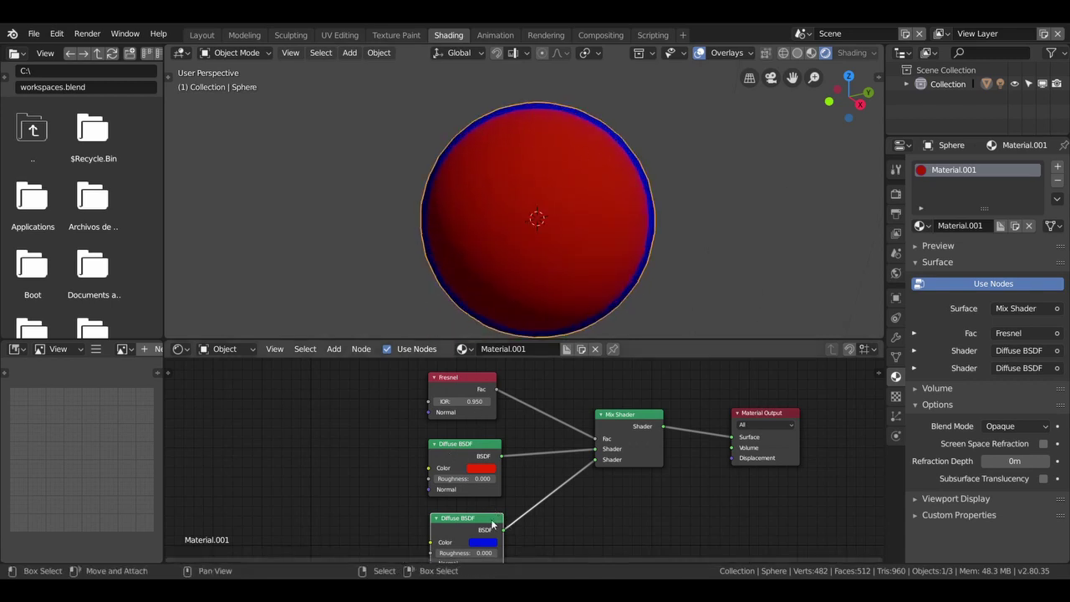
drag(477, 401, 435, 405)
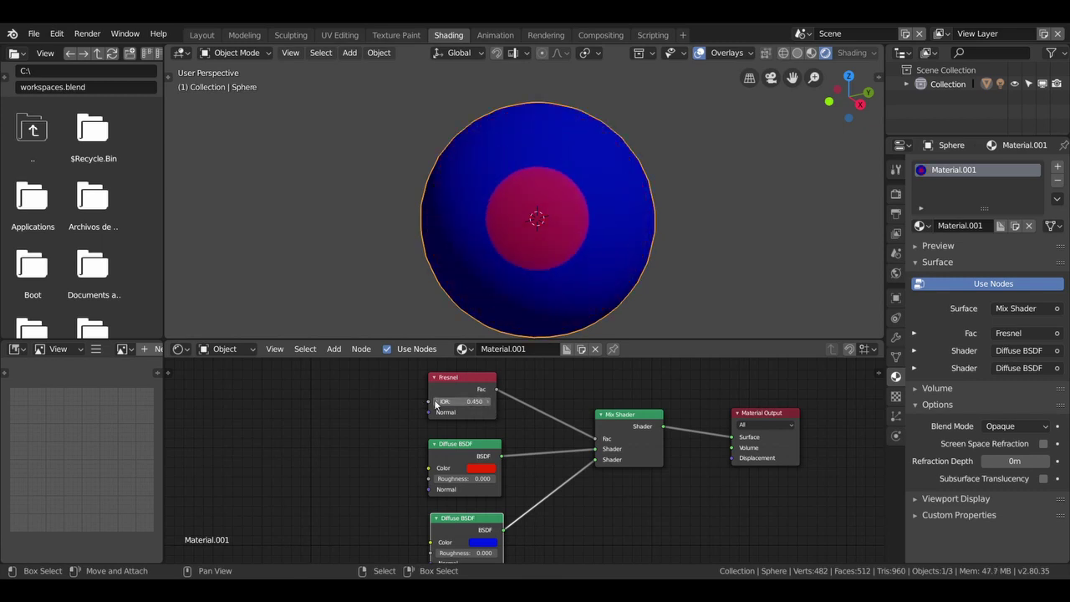
drag(435, 405, 435, 404)
scroll(527, 271, down, 2)
middle_drag(528, 272, 576, 261)
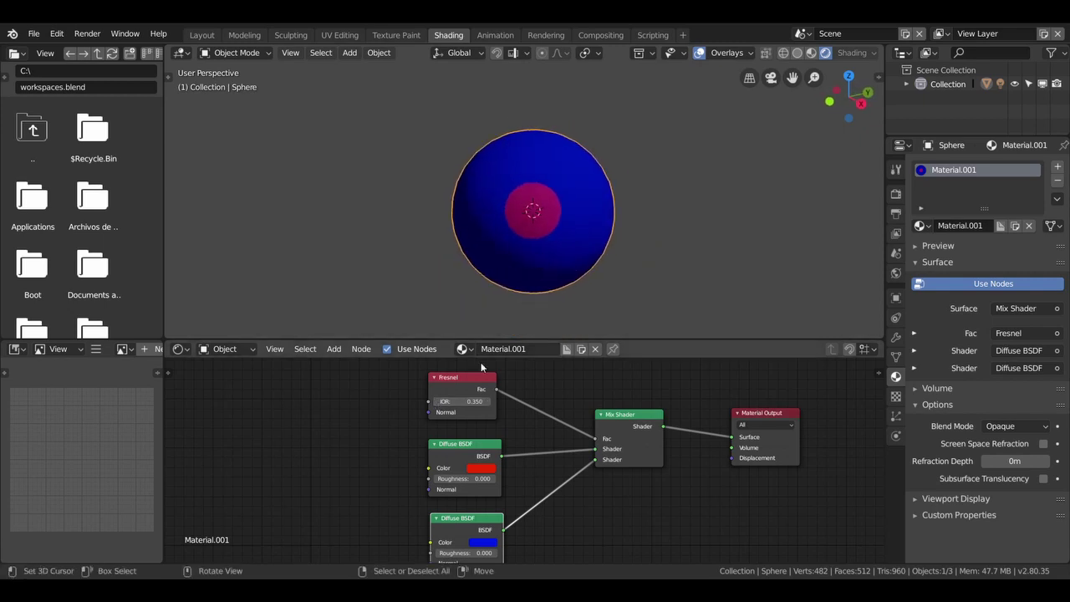
drag(481, 402, 489, 404)
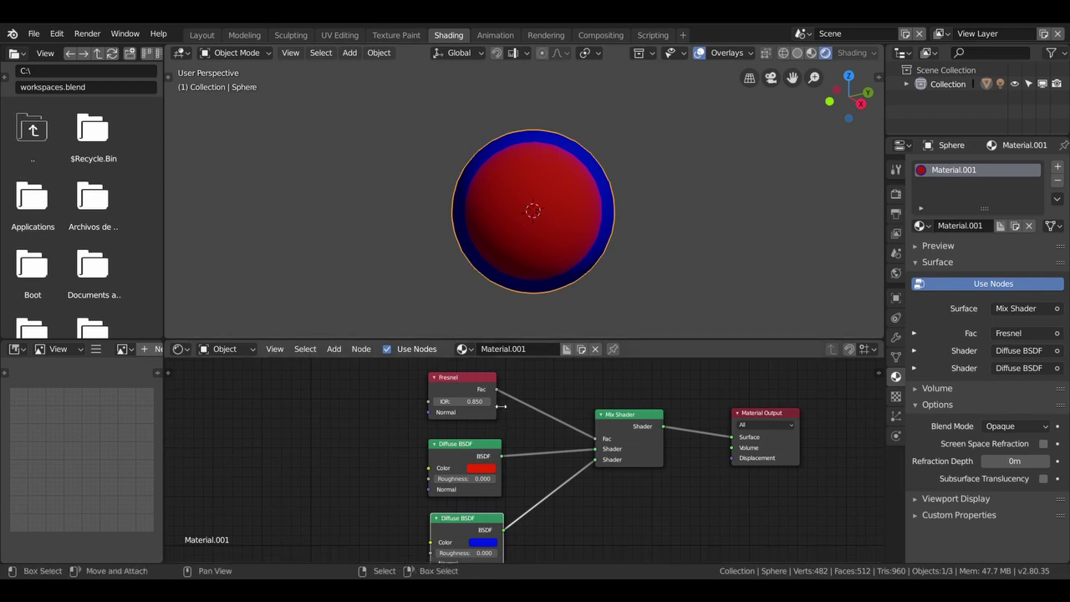
Adjust the lower Diffuse BSDF colour through lighter, pale and deep blue shades.
click(482, 543)
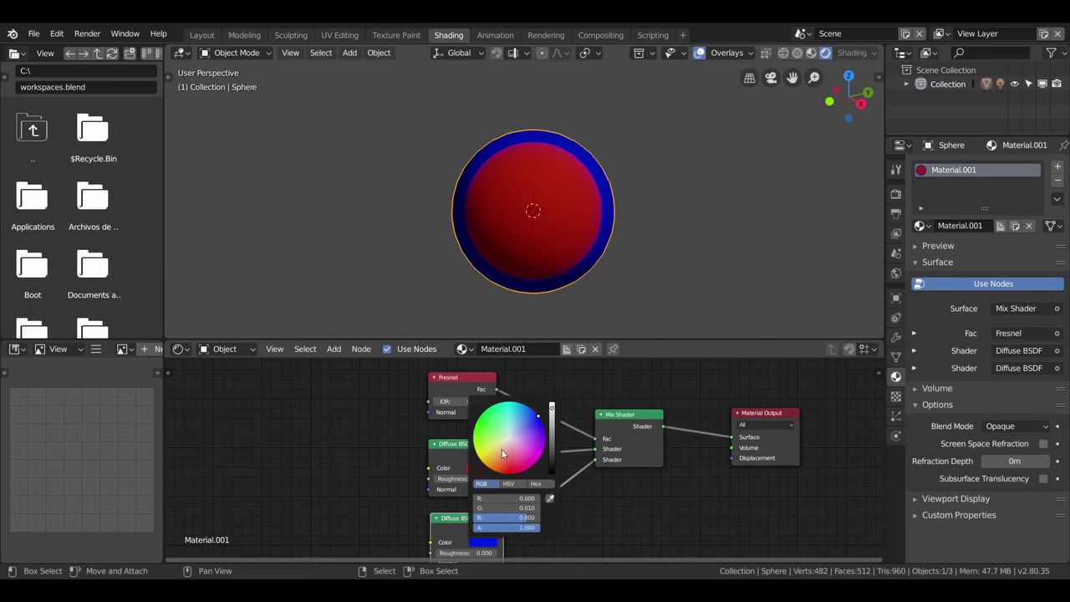
drag(525, 435, 532, 410)
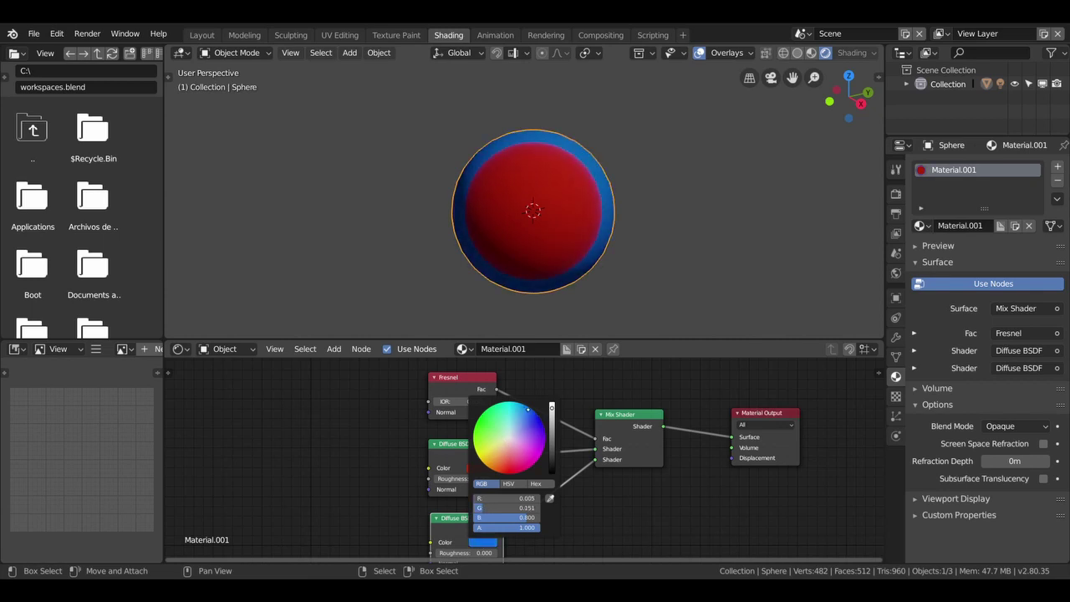
drag(528, 409, 513, 427)
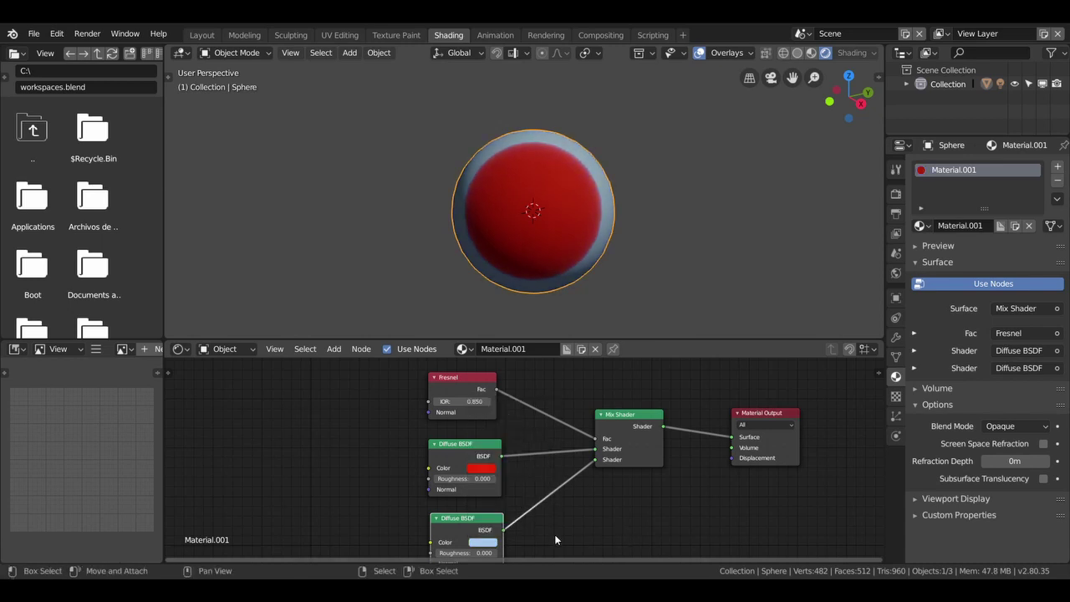
click(491, 545)
click(532, 418)
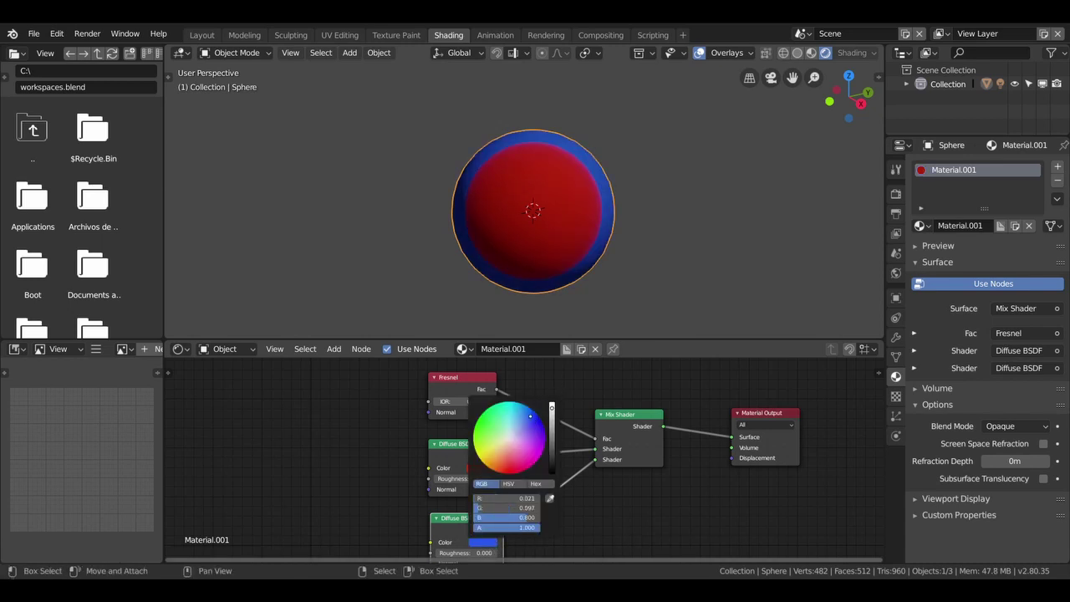
drag(529, 416, 526, 421)
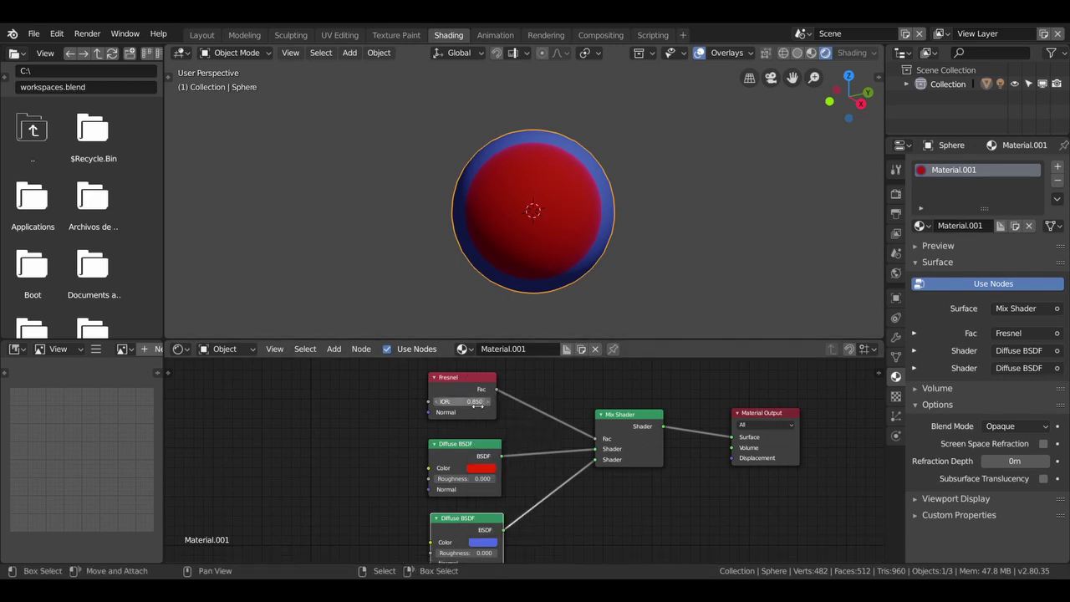
Give the upper Diffuse BSDF a saturated blue and set the Fresnel IOR to 0.950.
click(483, 473)
click(515, 354)
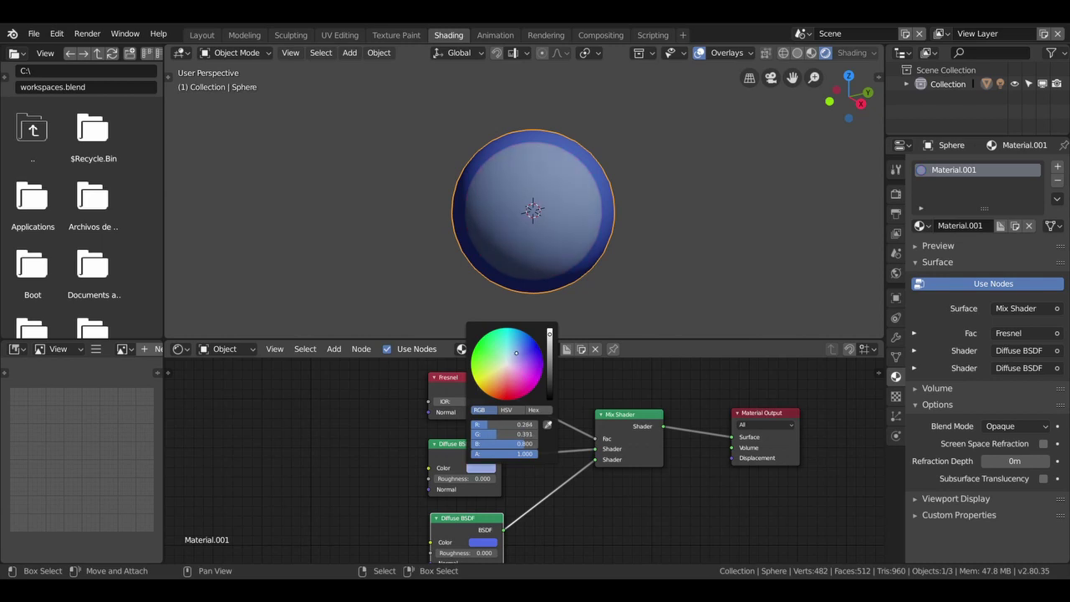
drag(516, 353, 528, 349)
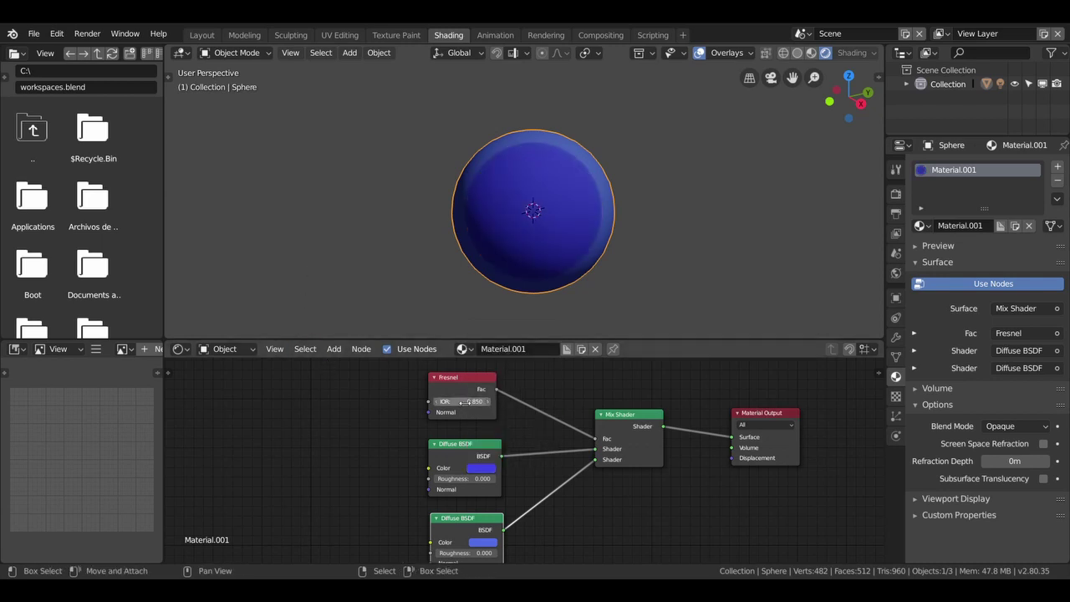
click(437, 403)
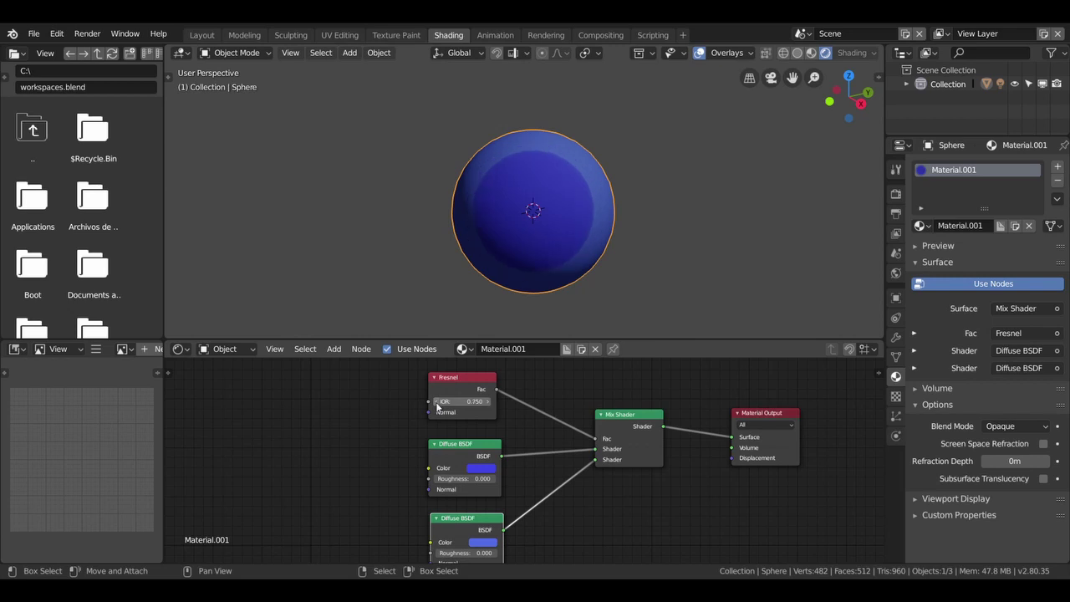
click(486, 402)
click(487, 402)
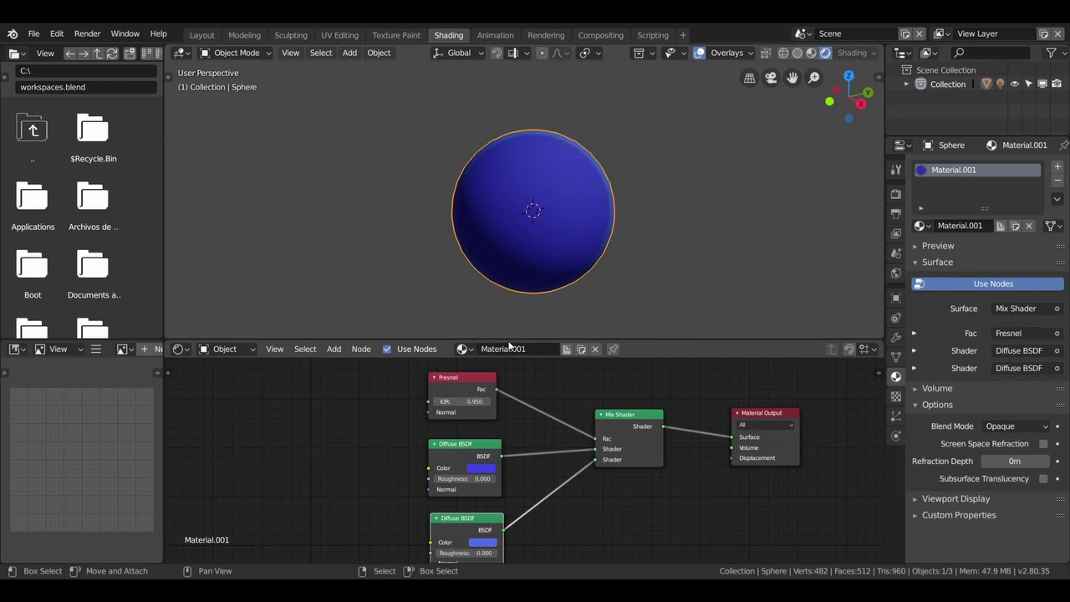
Make the lower Diffuse light blue, then delete the Fresnel and both Diffuse nodes.
click(490, 468)
click(498, 361)
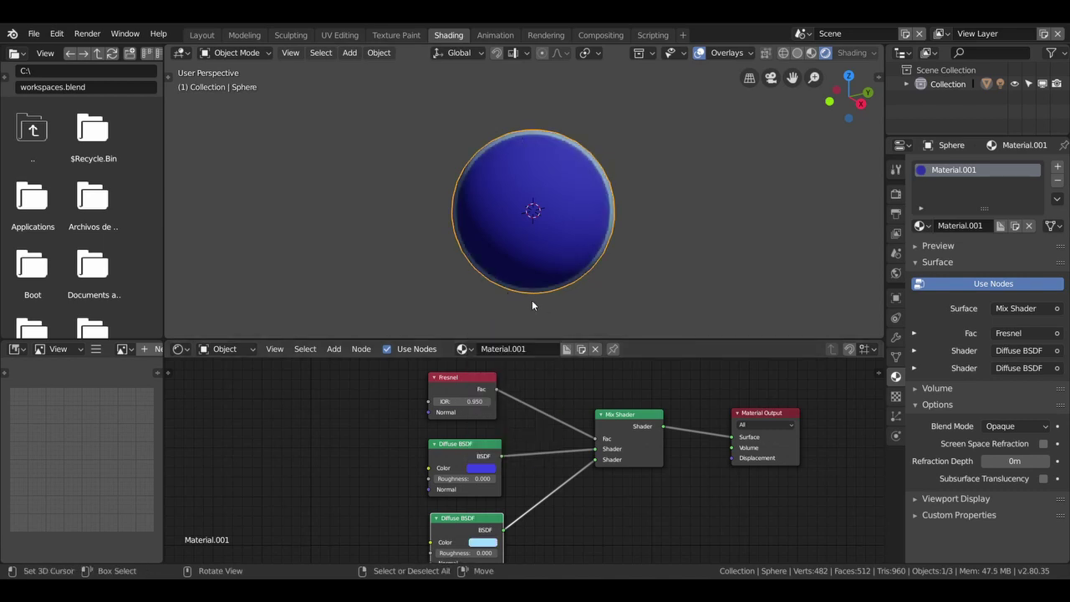
scroll(530, 305, down, 1)
scroll(573, 265, down, 3)
mouse_move(574, 265)
middle_down()
mouse_move(497, 311)
mouse_move(531, 279)
middle_up()
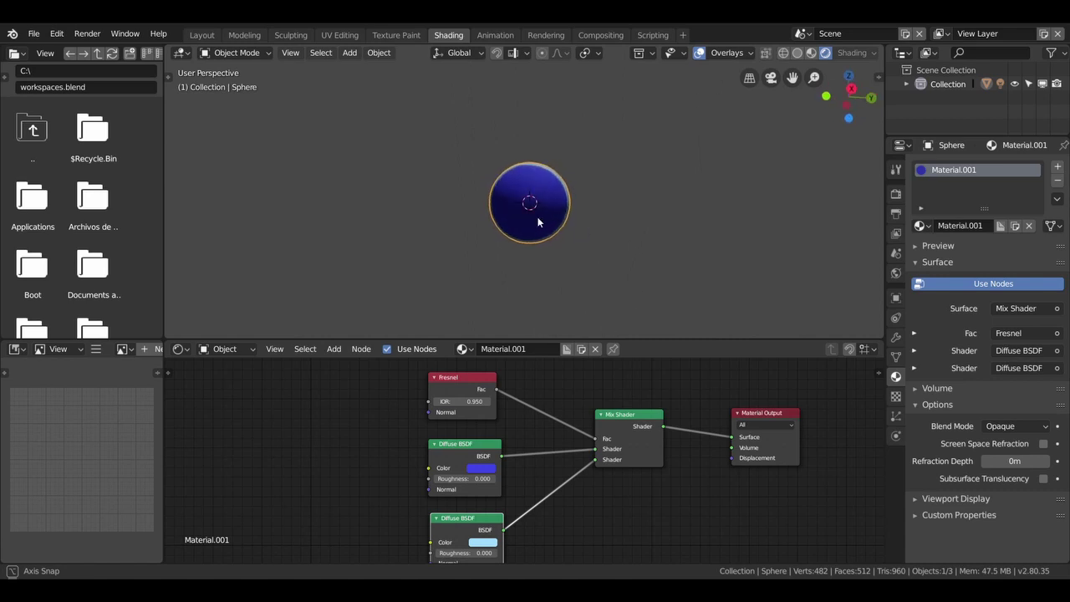
key(x)
key(shift+a)
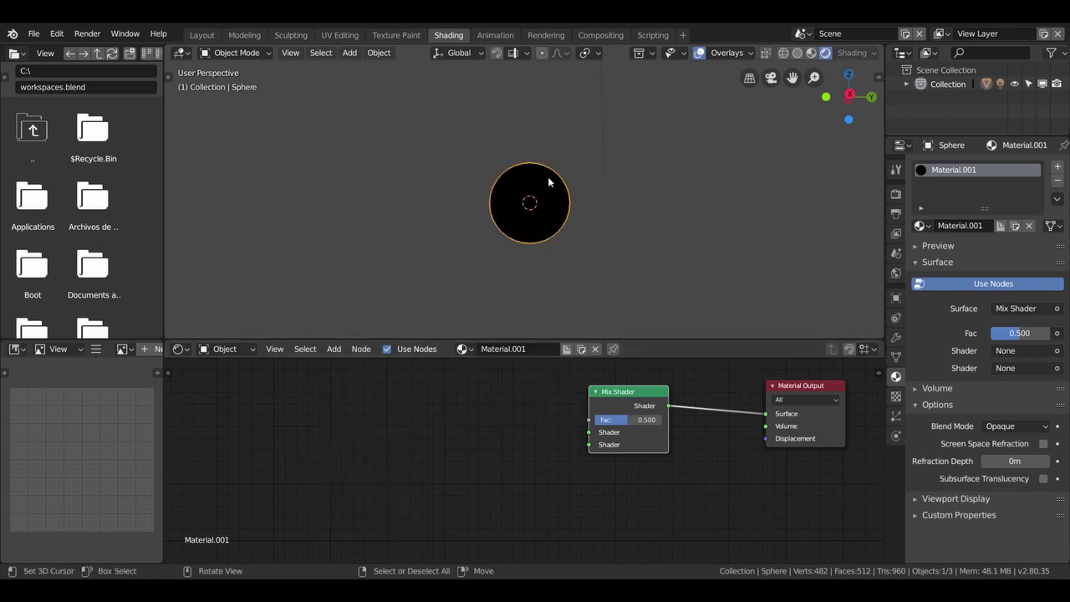
Add a Geometry input node and place it to the left of the Mix Shader.
key(shift+a)
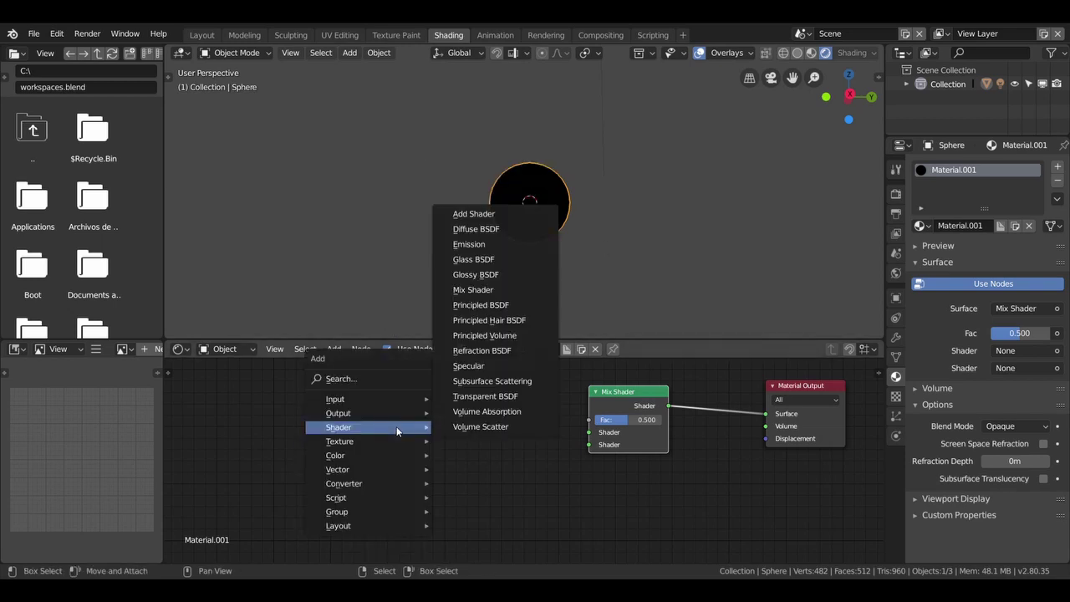
mouse_move(368, 399)
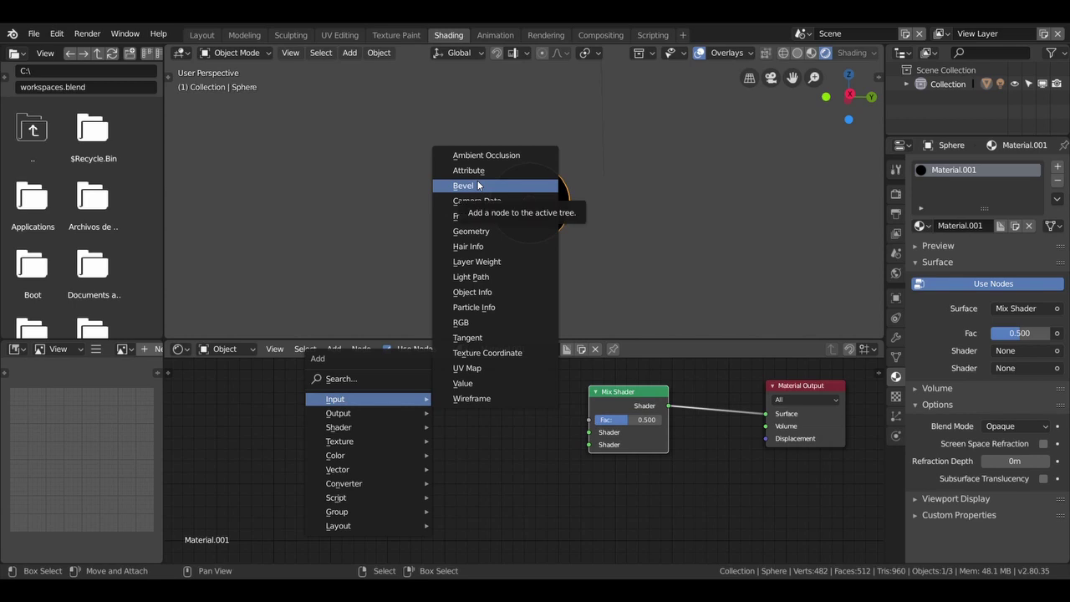
click(473, 231)
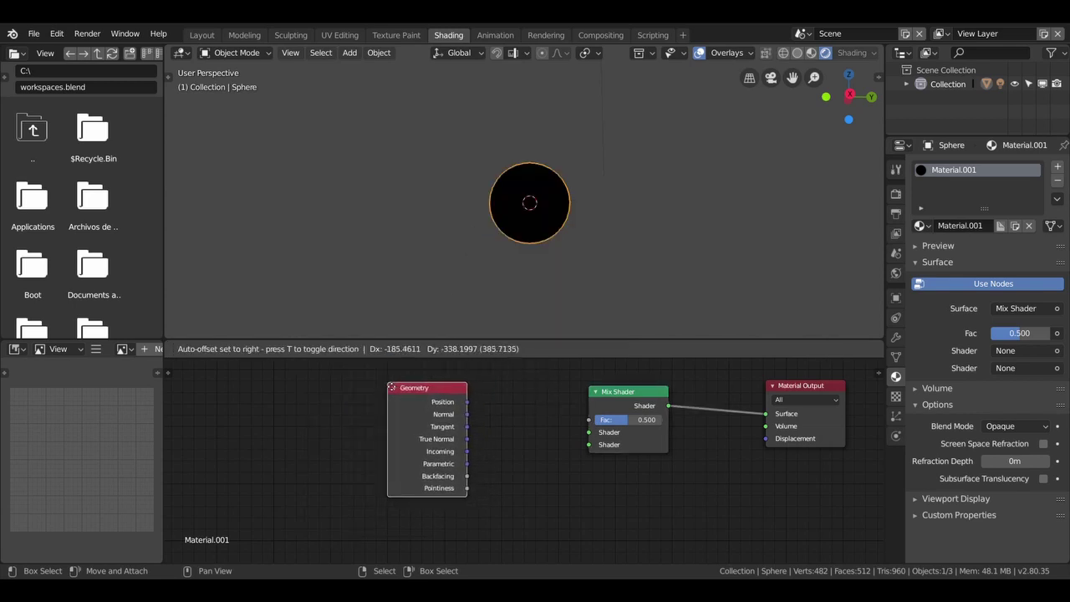
click(294, 384)
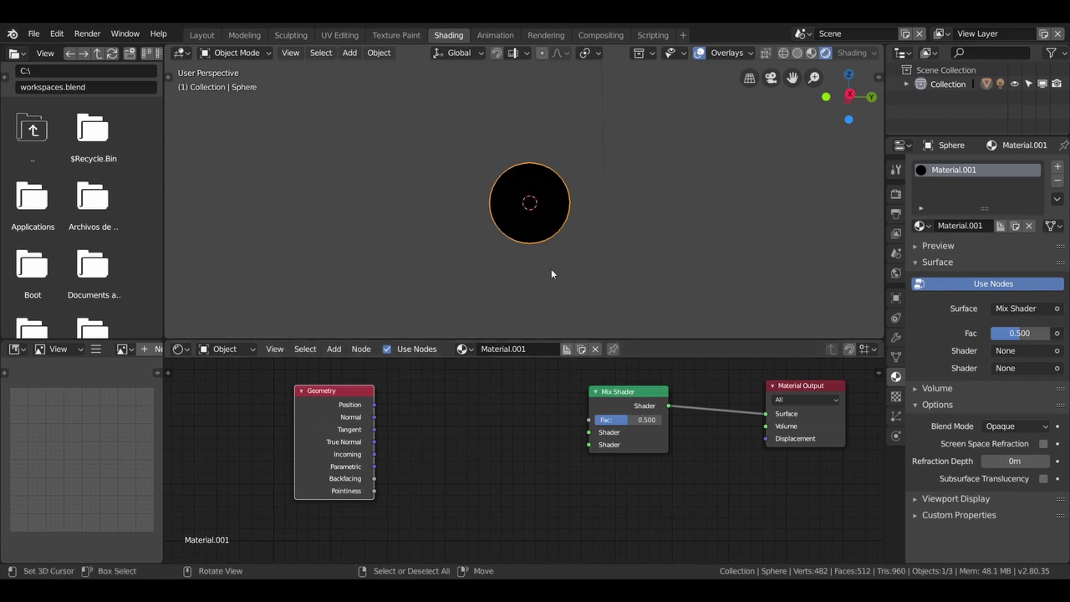
key(shift+a)
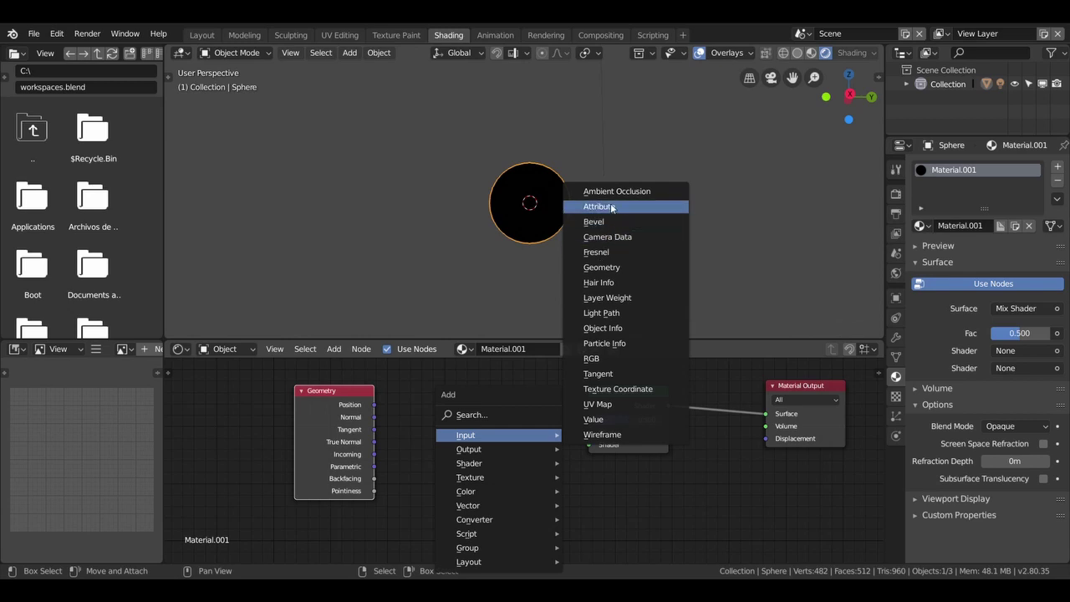
Add a yellow-green Diffuse BSDF feeding the Mix Shader's first shader input.
mouse_move(469, 463)
click(607, 265)
click(542, 399)
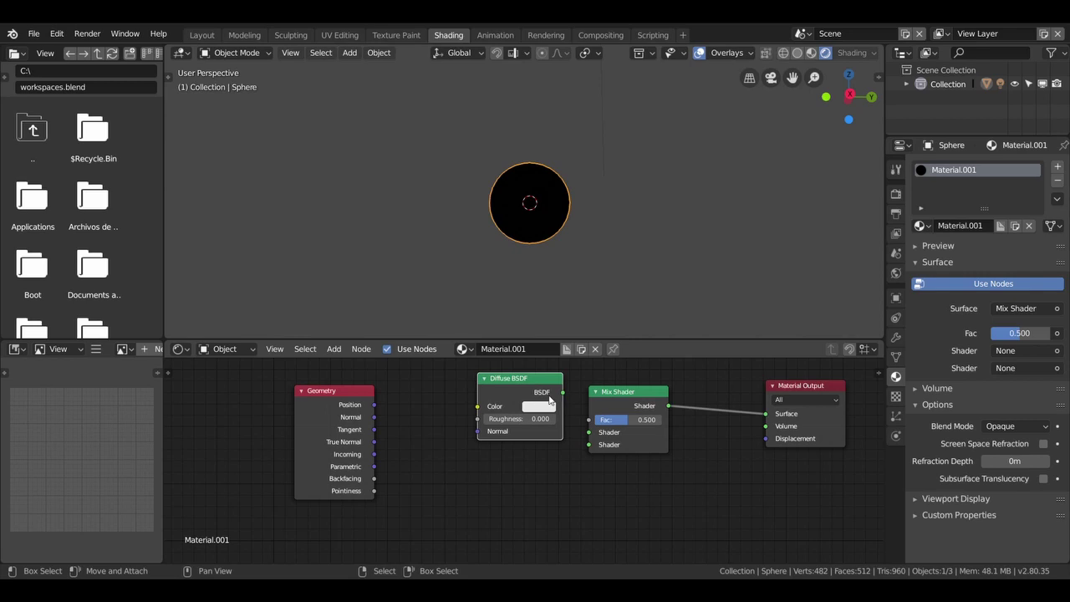
mouse_move(558, 396)
mouse_down()
mouse_move(536, 399)
mouse_move(589, 432)
mouse_up()
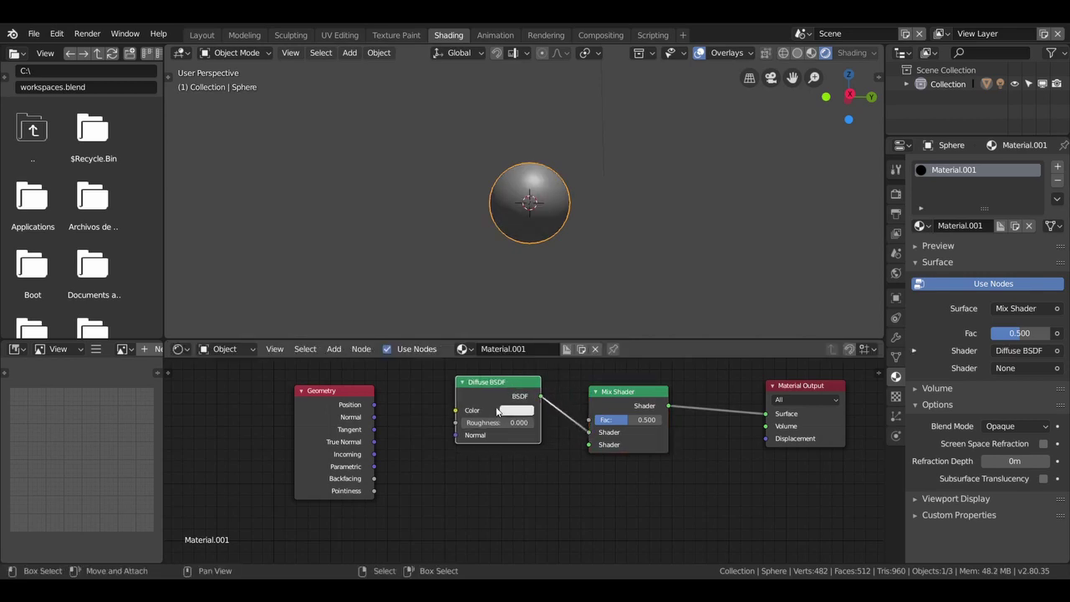
drag(497, 392, 497, 416)
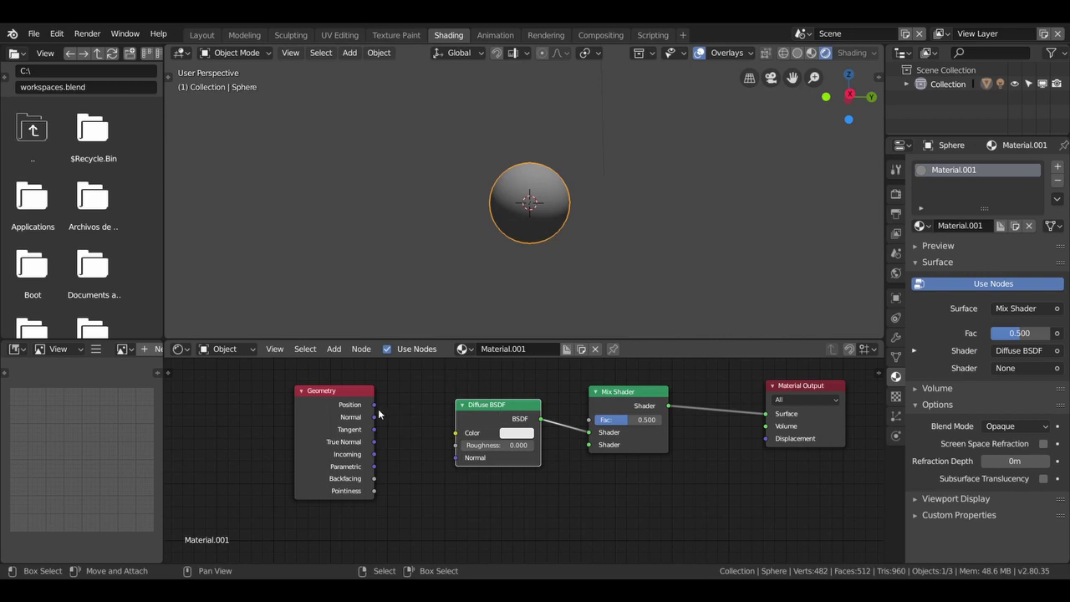
click(510, 432)
click(522, 334)
Connect the Geometry Position output to the Diffuse BSDF's Normal input.
drag(372, 407, 394, 416)
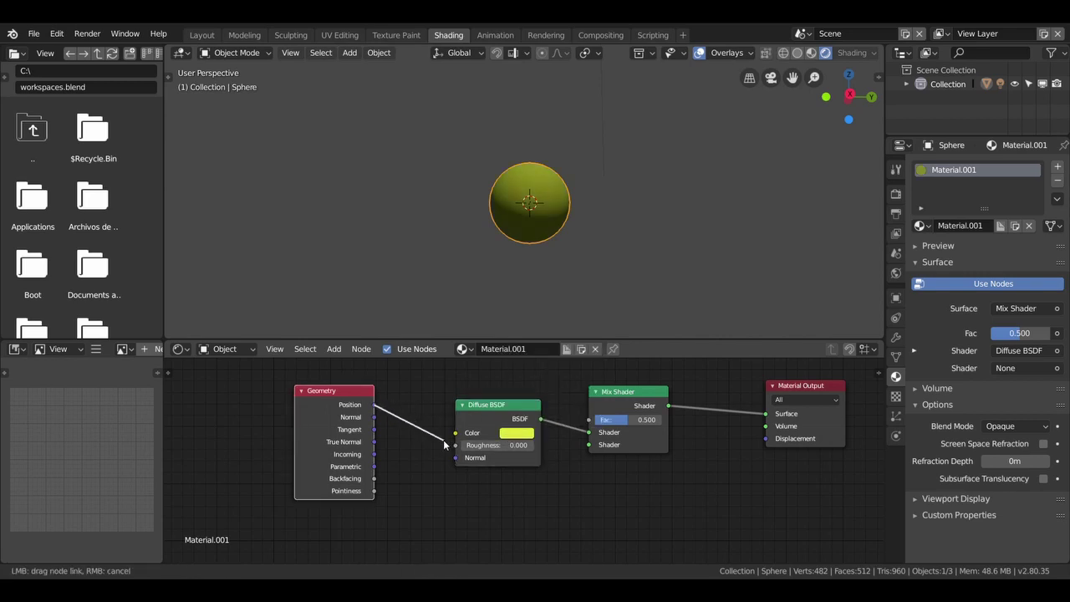
drag(443, 444, 456, 458)
scroll(530, 267, up, 2)
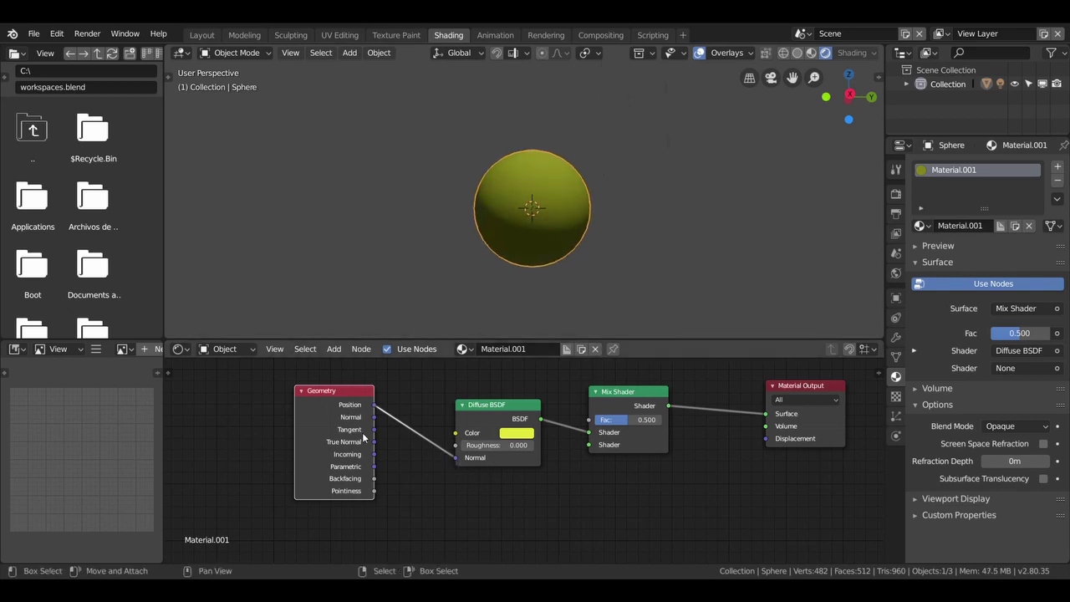
Try Geometry Normal, Tangent and True Normal on the Diffuse Normal, inspecting the sphere.
drag(374, 417, 456, 457)
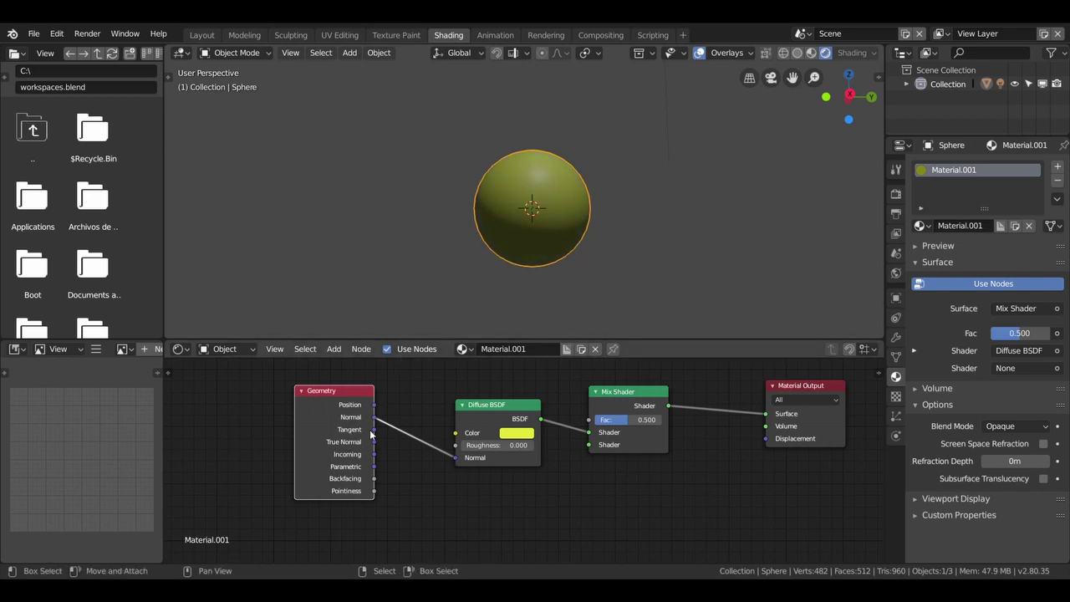
drag(374, 430, 456, 457)
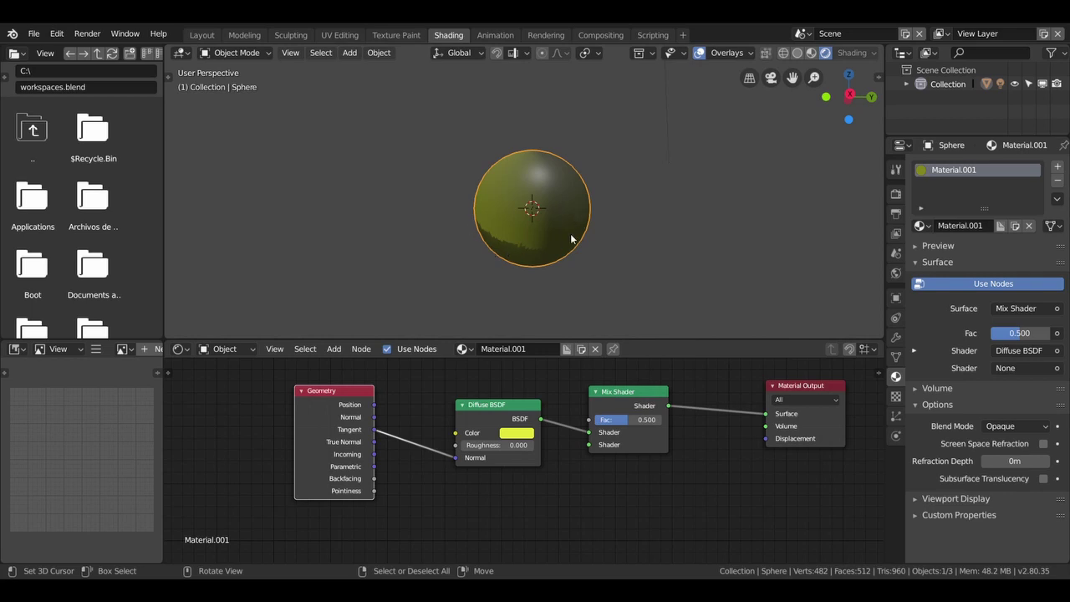
middle_drag(522, 241, 582, 177)
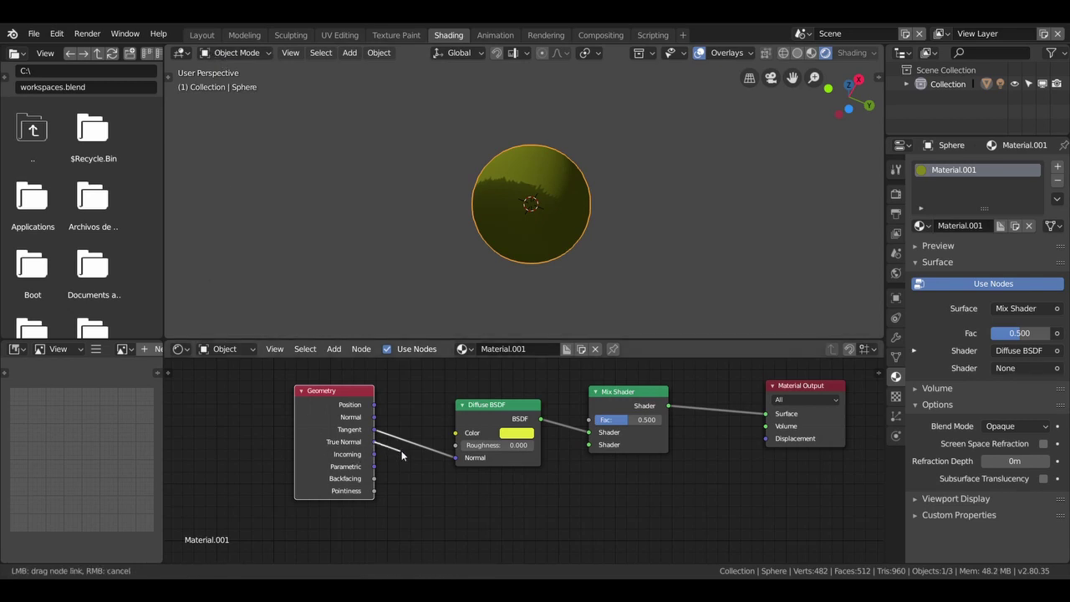
drag(374, 441, 460, 458)
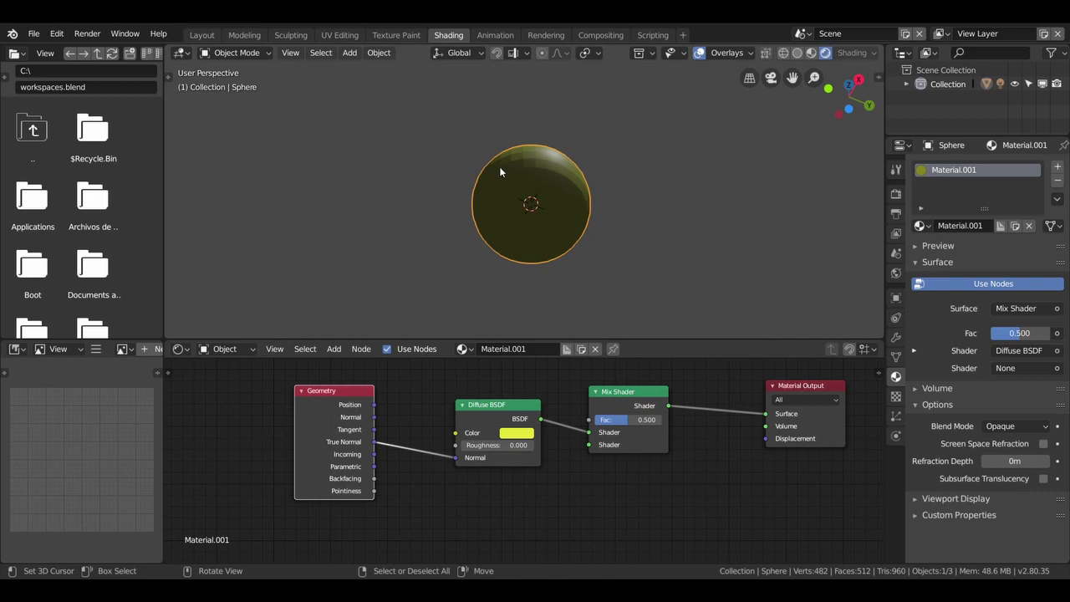
mouse_move(565, 205)
middle_down()
mouse_move(482, 324)
mouse_move(442, 324)
middle_up()
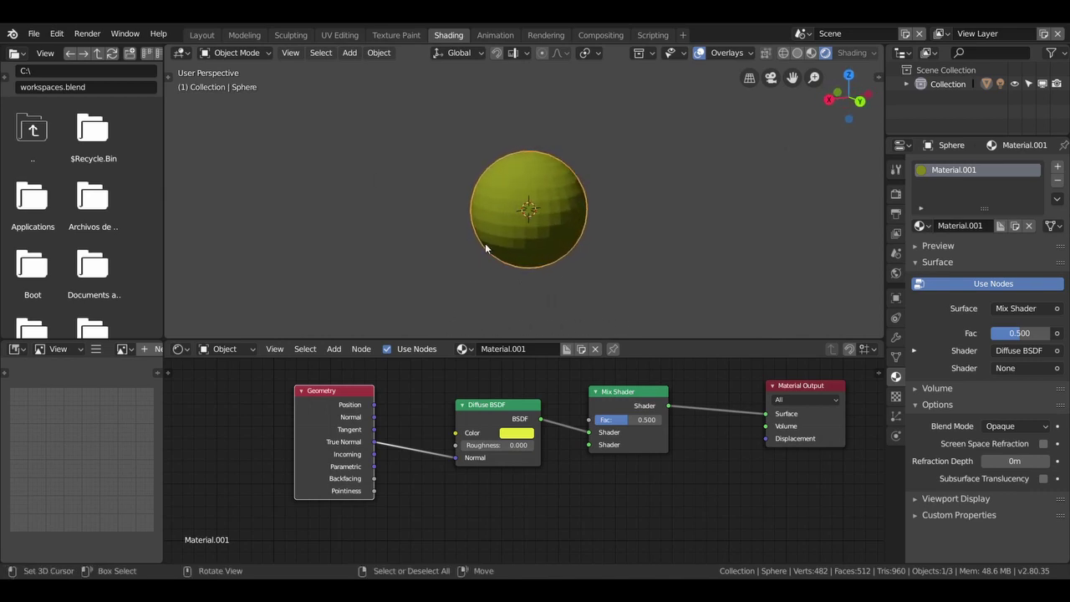
Try Geometry Incoming, then settle on Parametric driving the Diffuse Normal.
drag(372, 455, 464, 458)
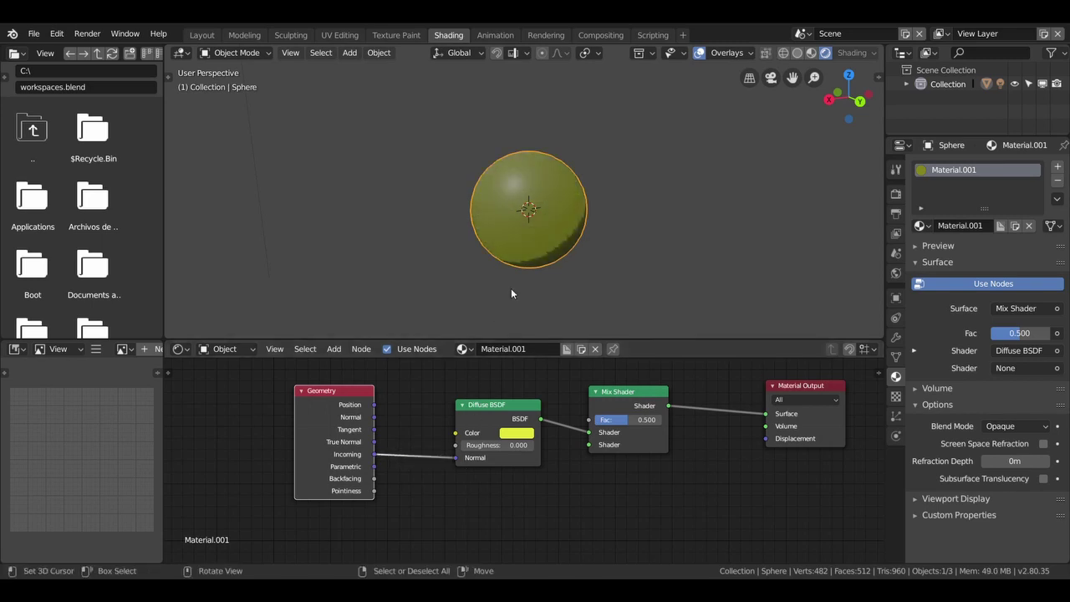
mouse_move(521, 282)
middle_down()
mouse_move(517, 174)
mouse_move(535, 271)
mouse_move(591, 229)
mouse_move(548, 307)
middle_up()
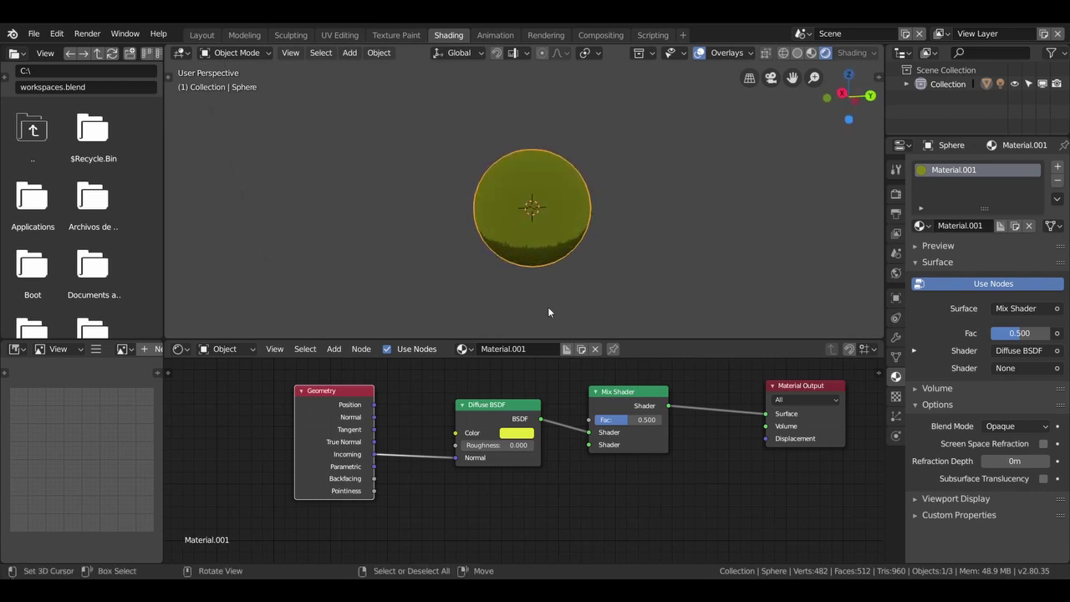
drag(374, 467, 456, 458)
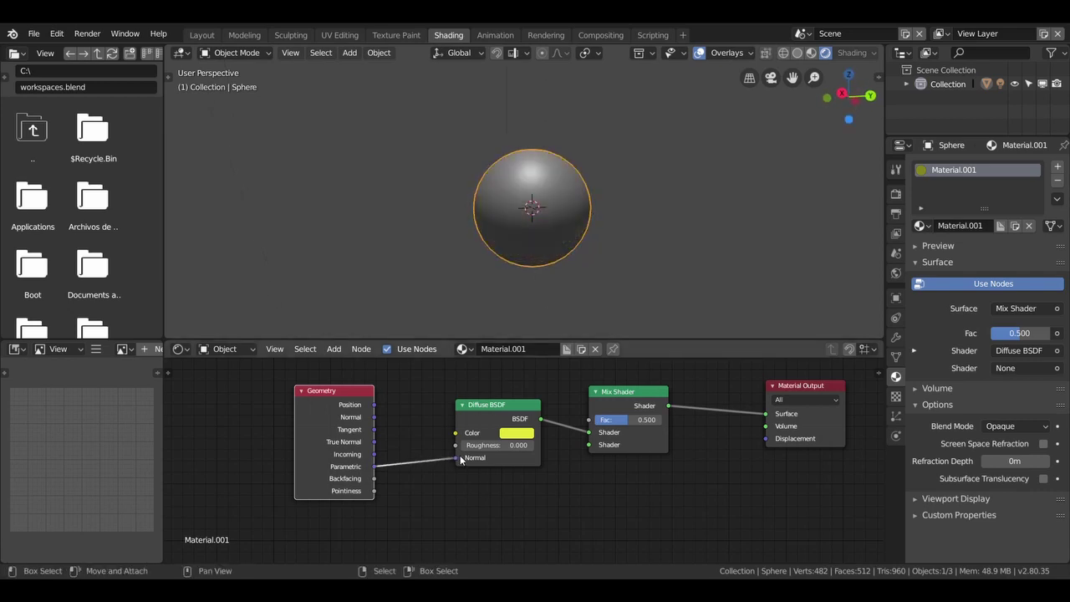
scroll(545, 229, up, 2)
scroll(545, 229, up, 2)
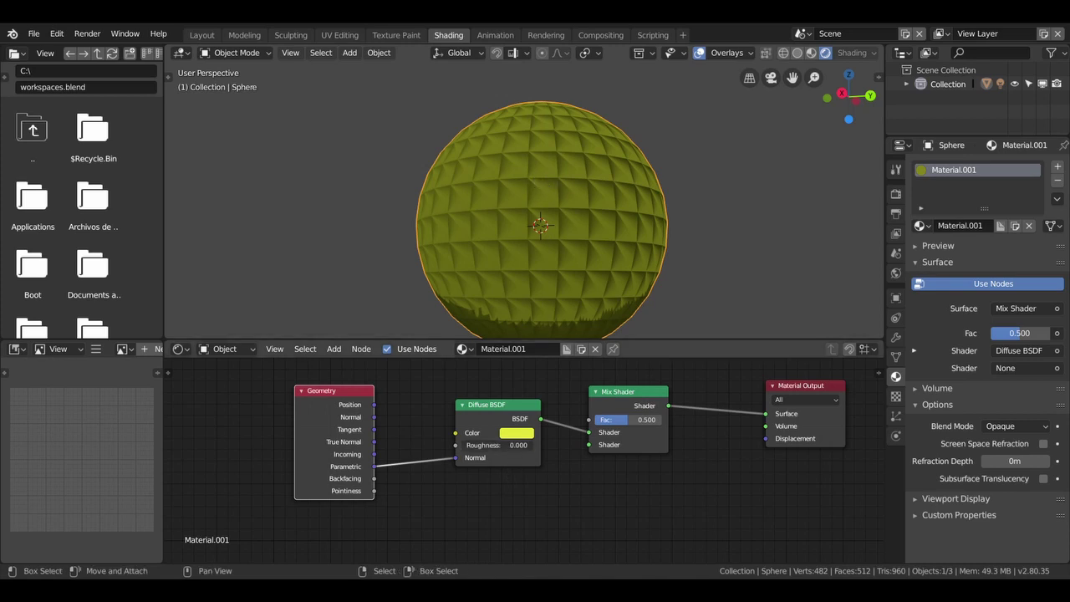
Raise the Diffuse Roughness to 0.589 and the Mix Shader factor to 0.885.
drag(493, 445, 417, 477)
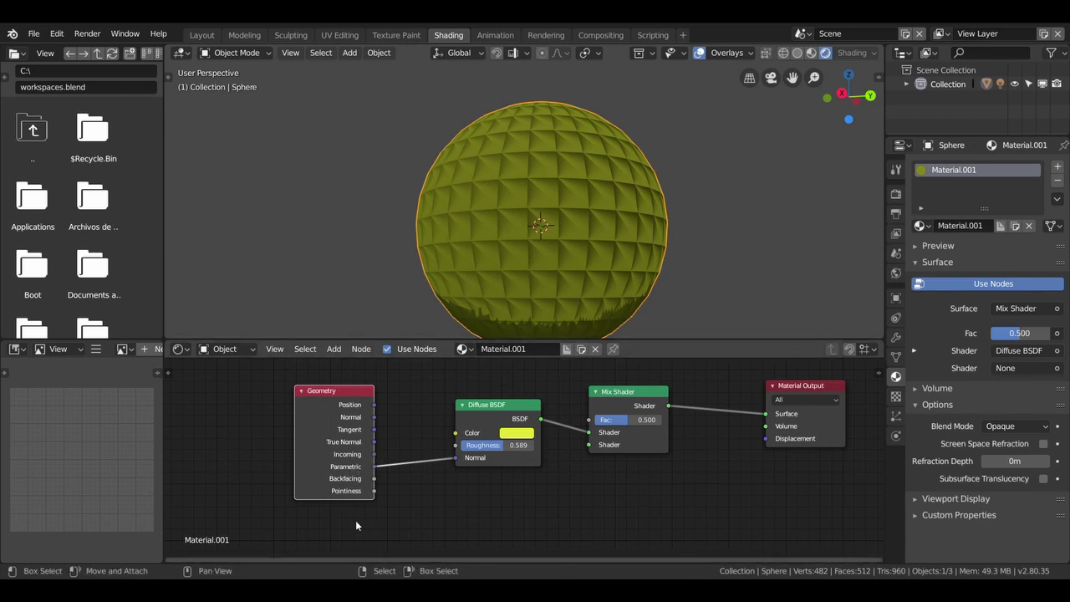
mouse_move(633, 420)
mouse_down()
mouse_move(661, 419)
mouse_move(635, 420)
mouse_up()
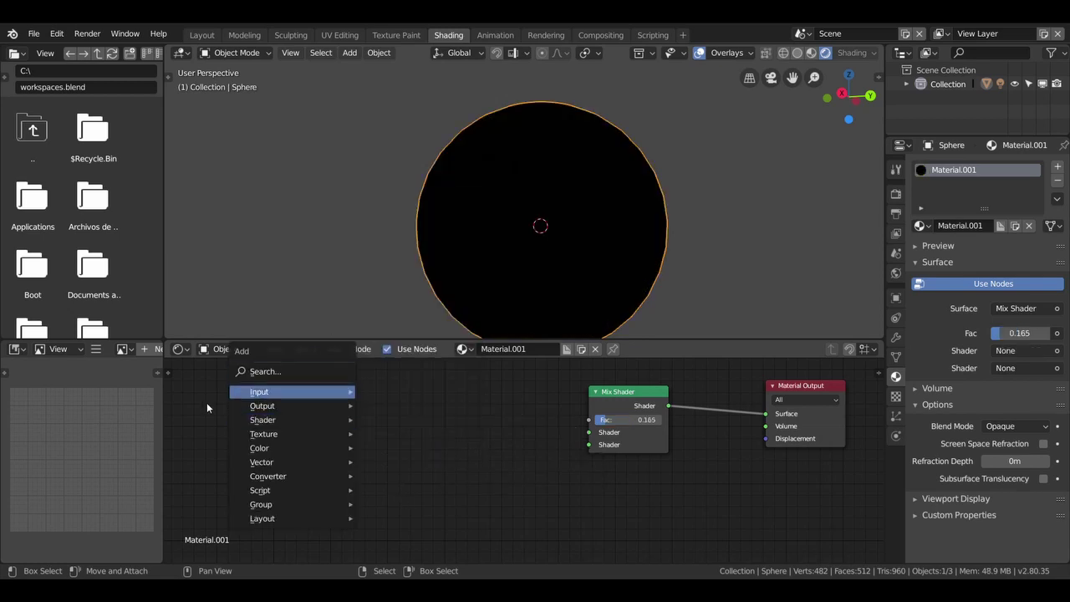
mouse_move(291, 392)
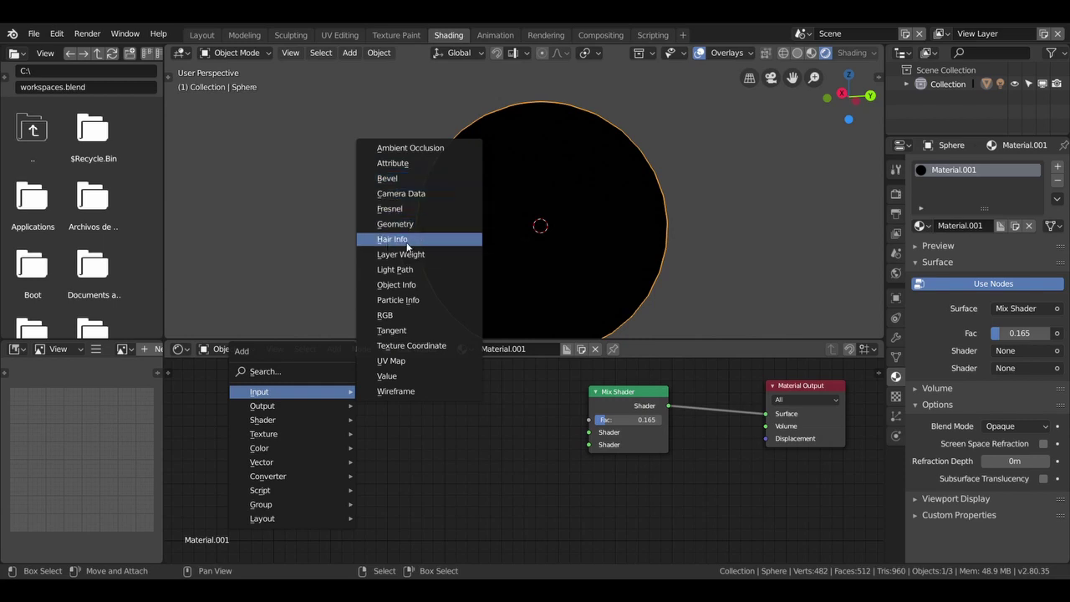
Add a Layer Weight input node and position it up and to the left.
click(408, 254)
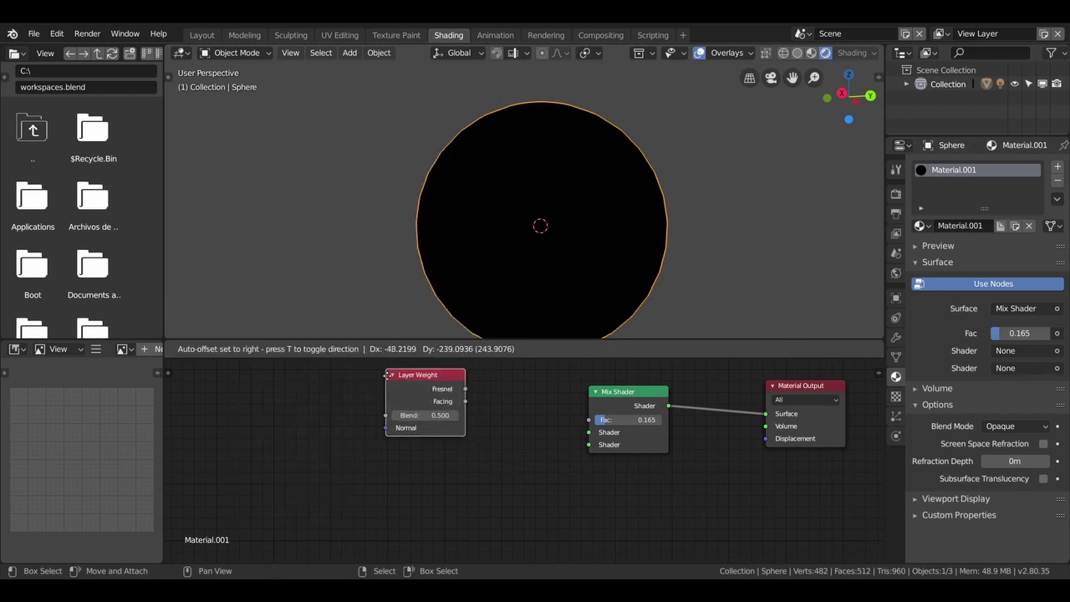
click(389, 403)
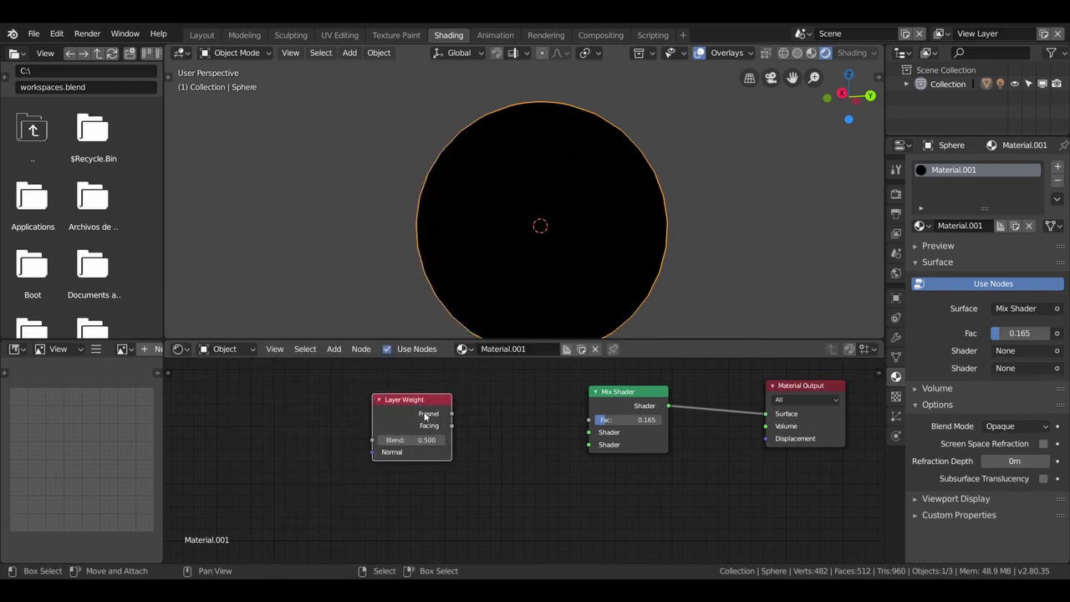
drag(451, 416, 410, 380)
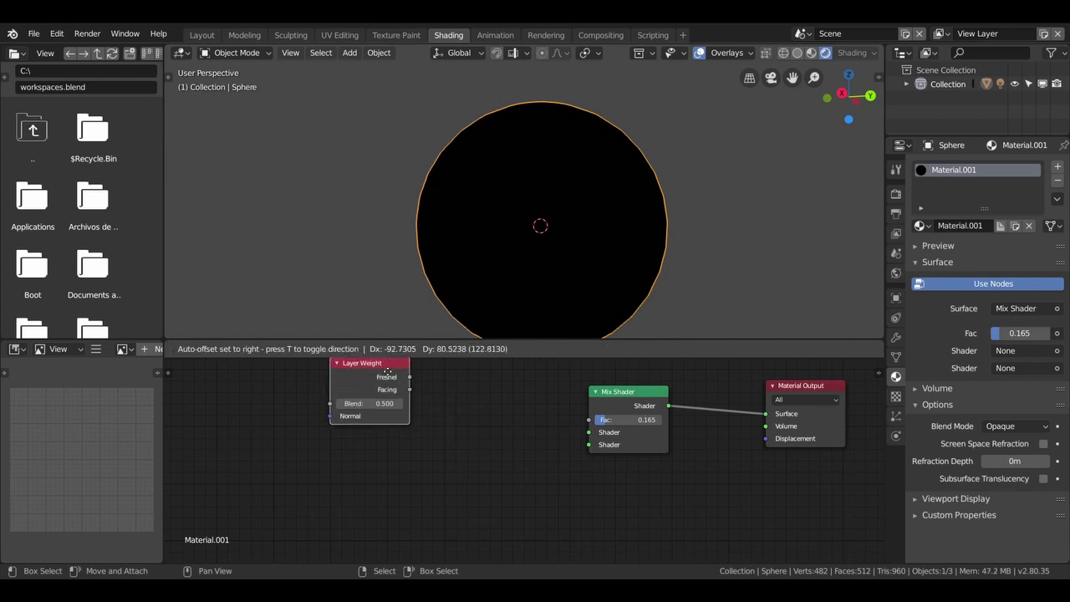
Add two Diffuse BSDFs into both Mix Shader inputs and drive Fac with Layer Weight Fresnel.
key(shift+a)
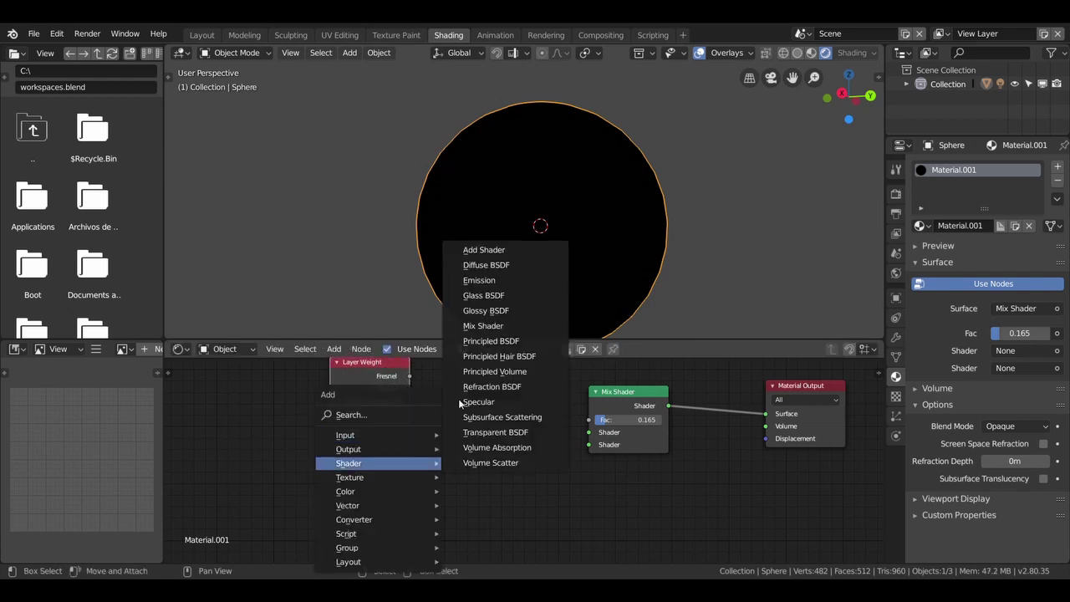
click(487, 265)
click(454, 410)
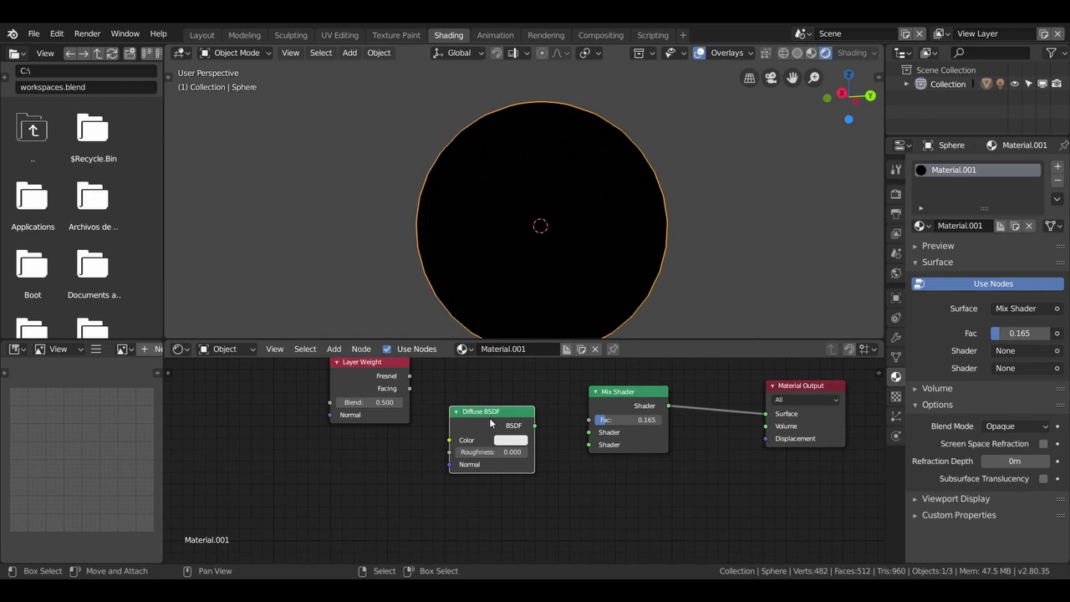
key(shift+d)
click(496, 504)
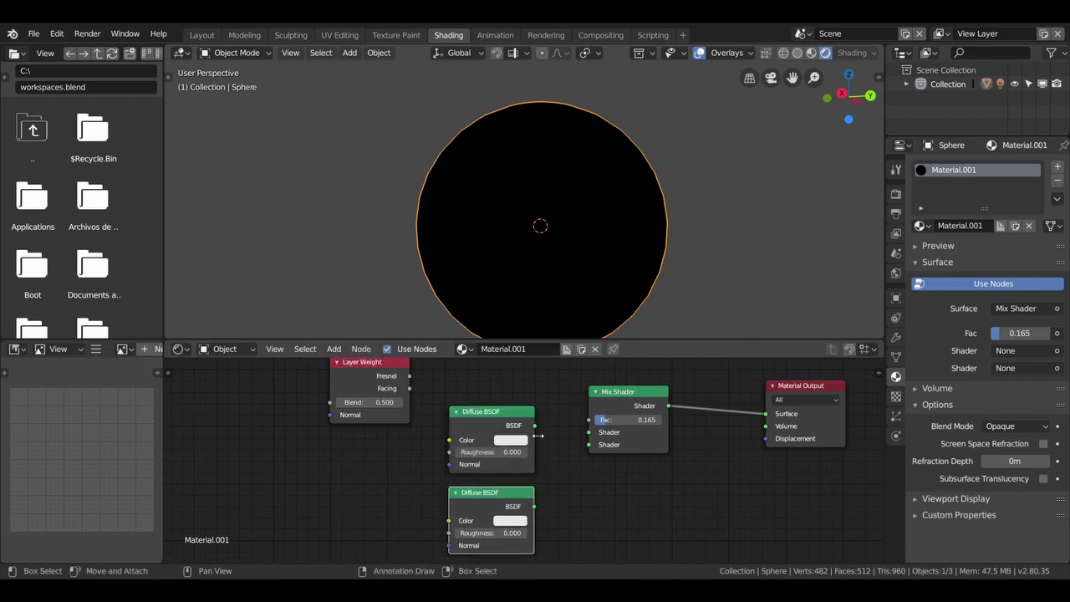
drag(533, 425, 589, 432)
drag(532, 508, 589, 444)
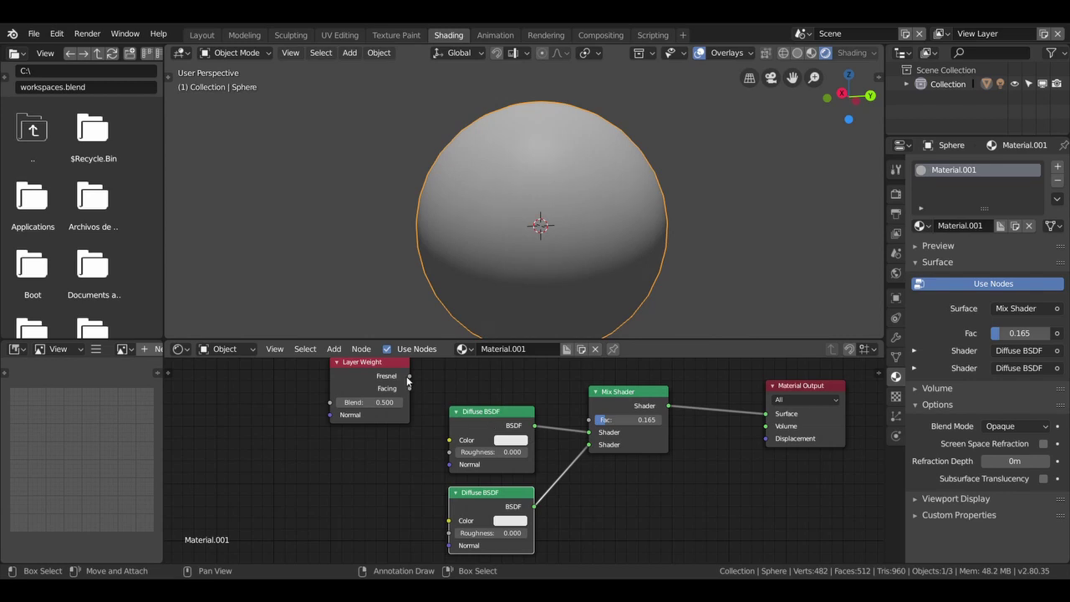
drag(409, 376, 589, 419)
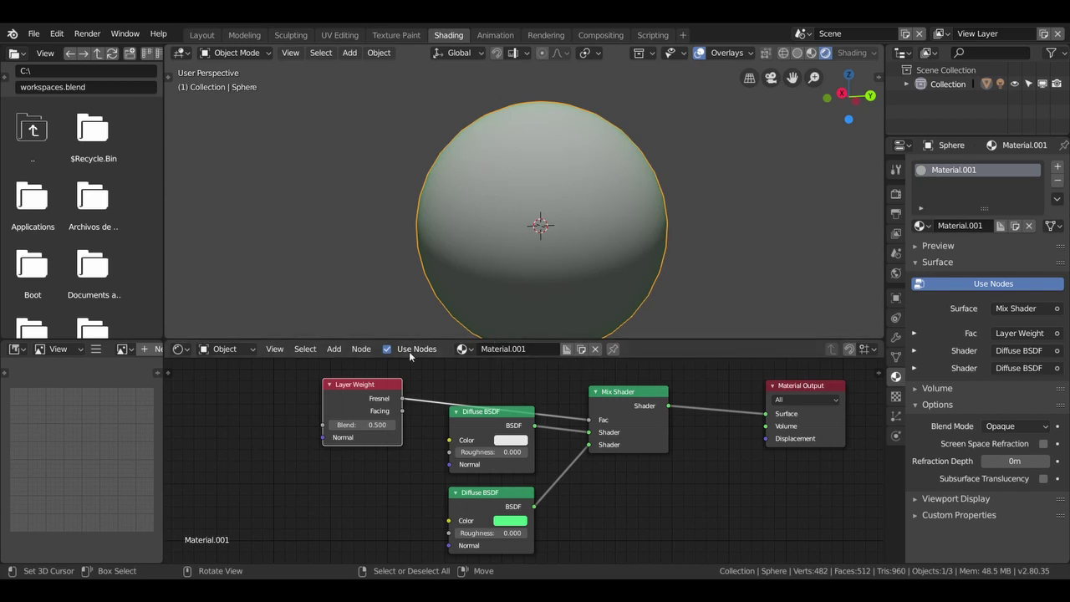
Try Layer Weight Facing on the mix Fac with Blend 1.000, then delete the Layer Weight node.
drag(404, 416, 590, 419)
drag(350, 427, 389, 424)
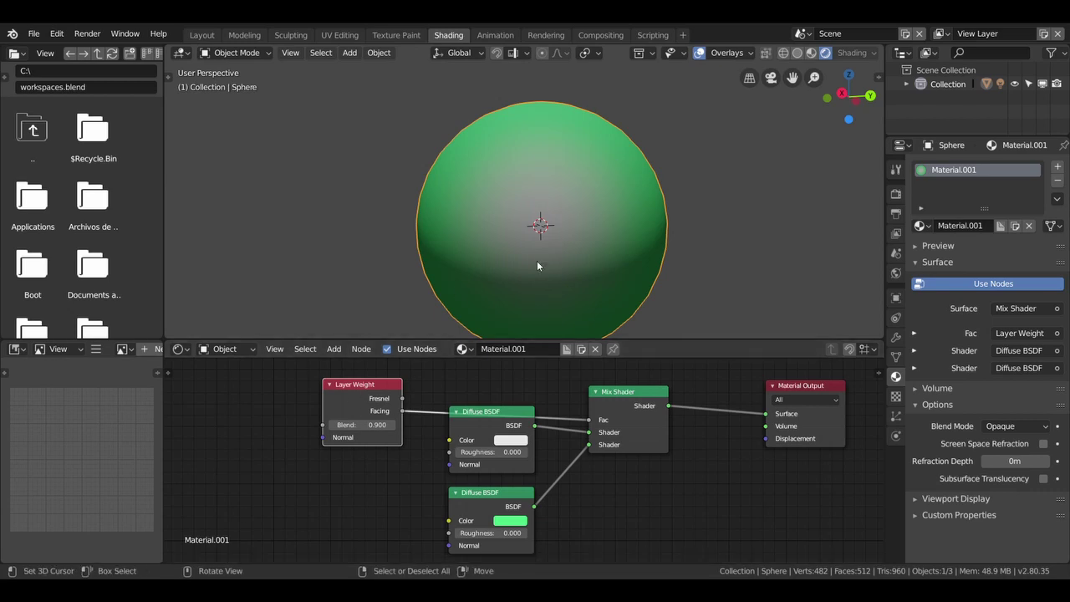
key(ctrl+z)
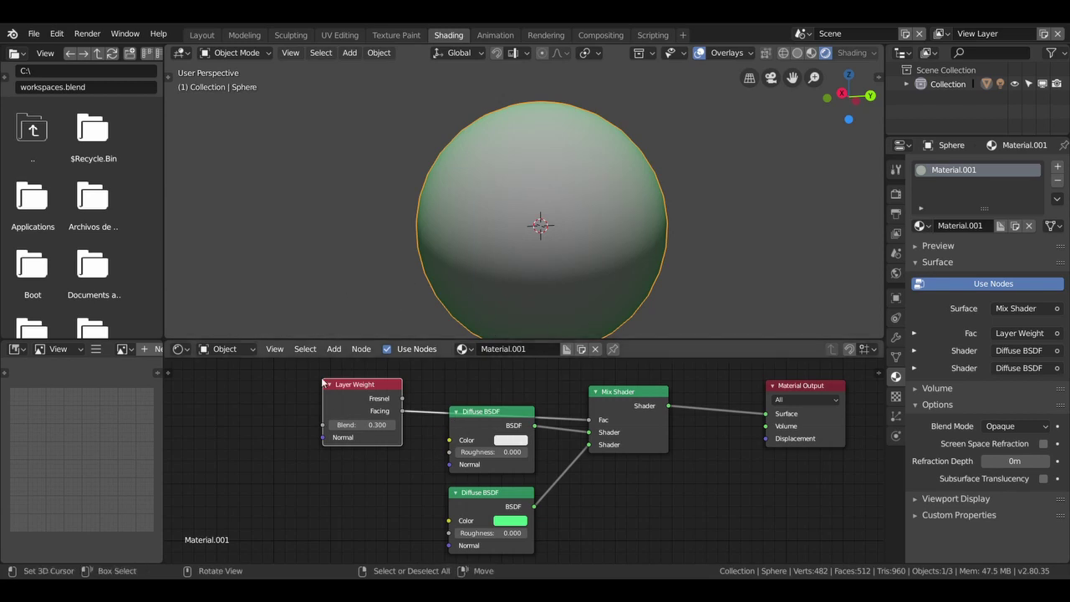
key(x)
key(shift+a)
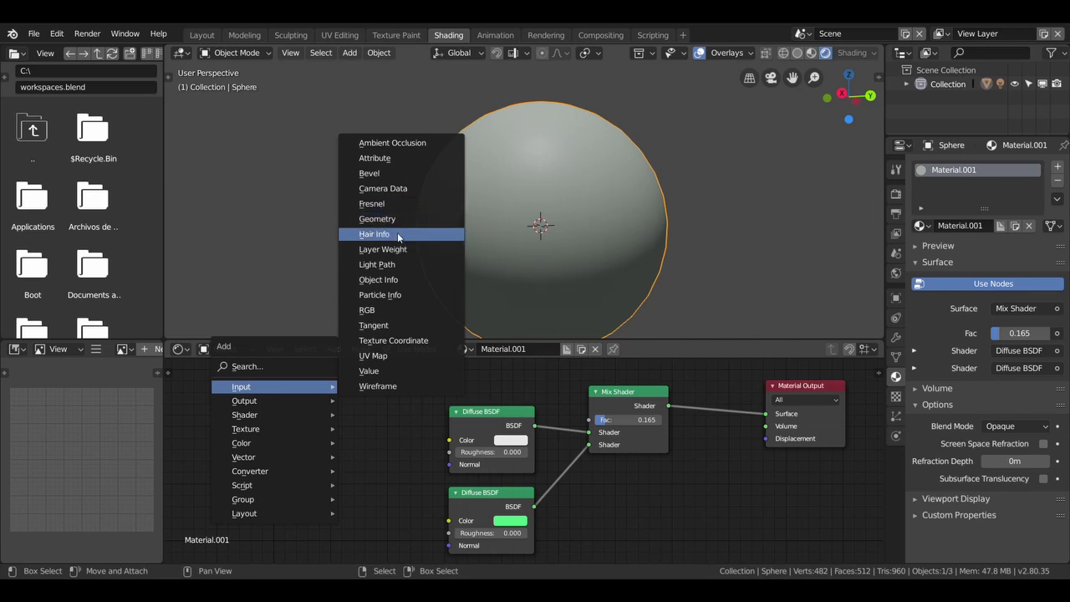
Add a Light Path input node and position it left of the two Diffuse BSDF shaders.
click(377, 264)
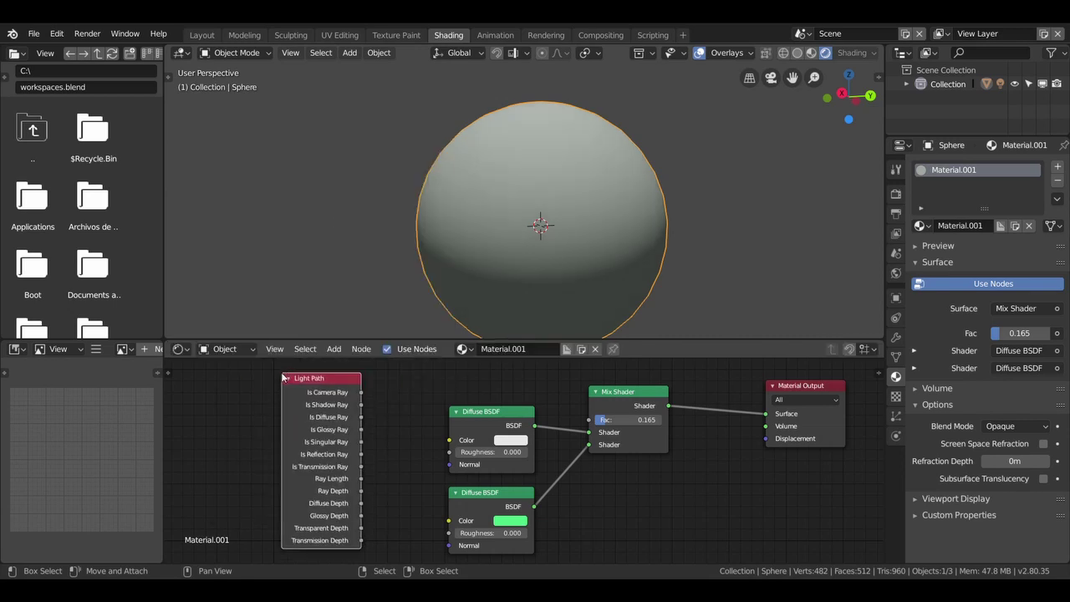
click(283, 378)
drag(320, 442, 296, 450)
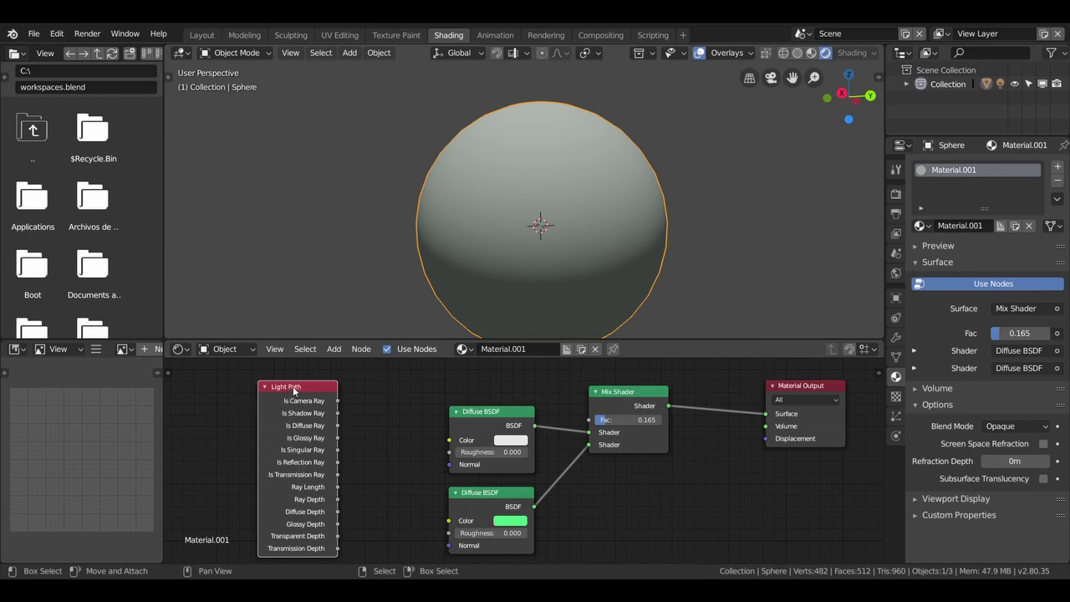
Swap the Light Path node for an Object Info input node placed on the left.
mouse_move(291, 386)
mouse_down()
mouse_move(271, 396)
mouse_move(270, 383)
mouse_up()
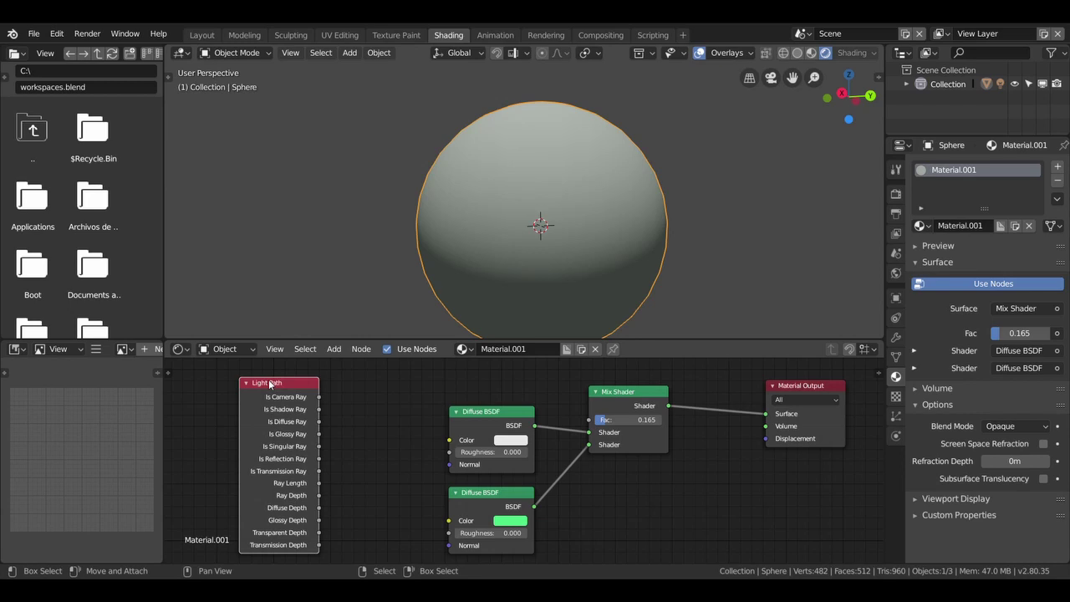
key(Escape)
key(shift+a)
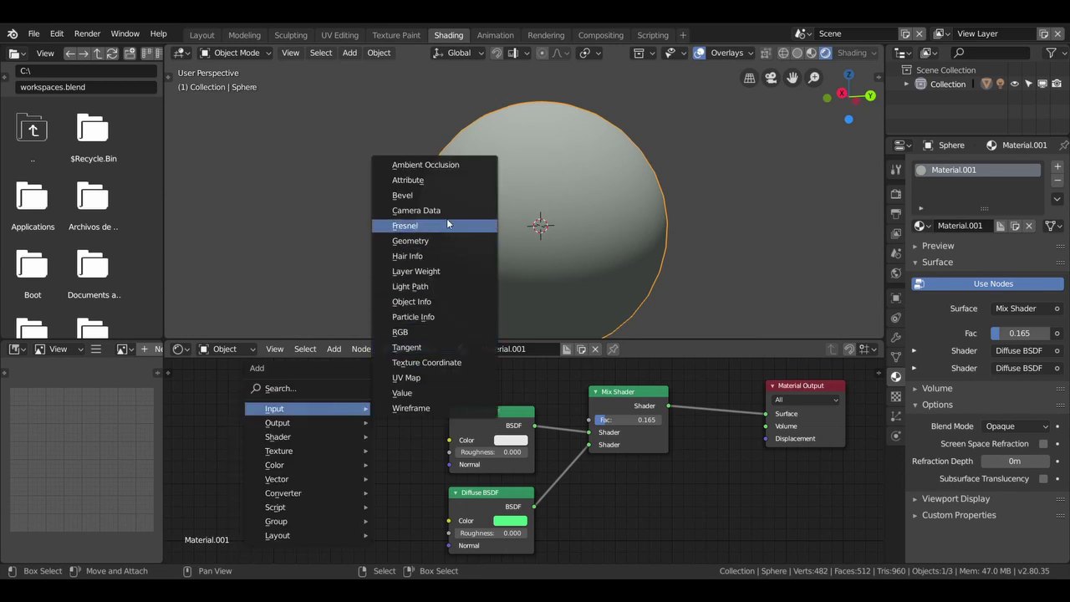
click(426, 302)
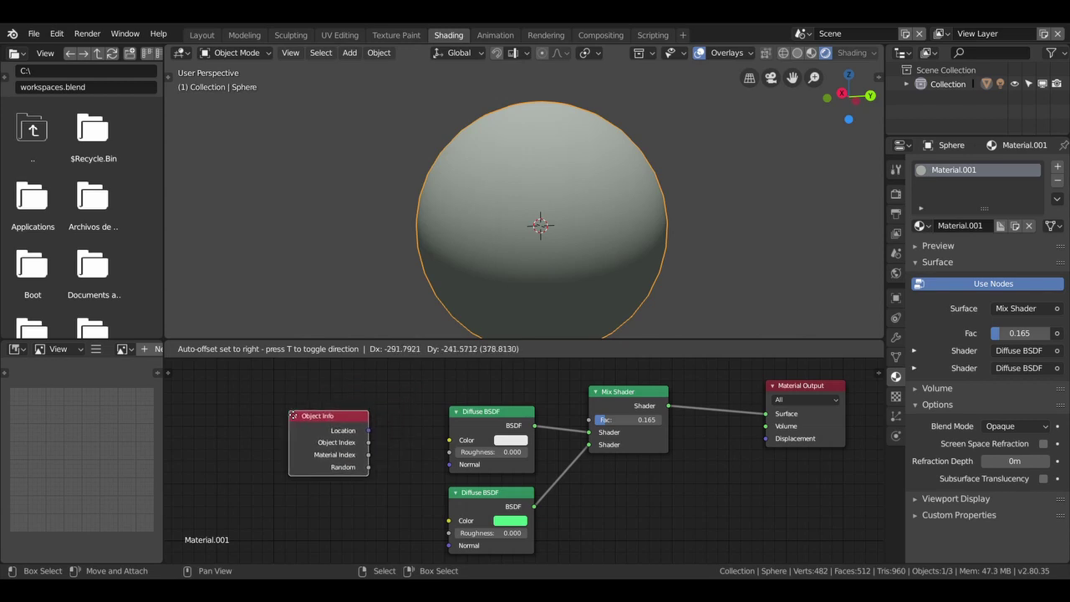
click(290, 416)
drag(326, 426, 270, 428)
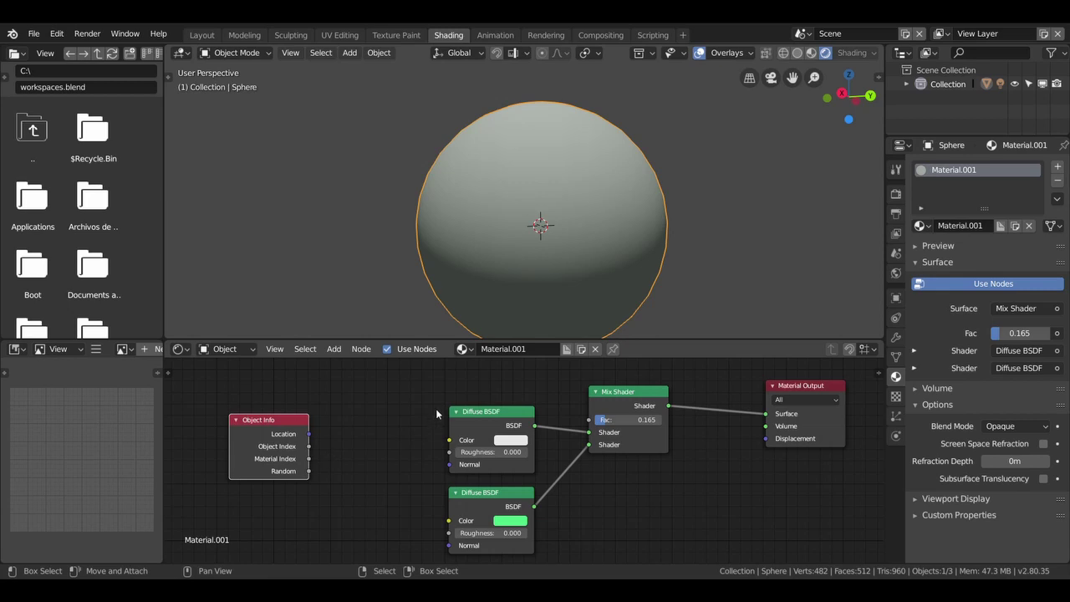
Scroll down in the node editor and select the white Diffuse BSDF node.
scroll(541, 174, down, 1)
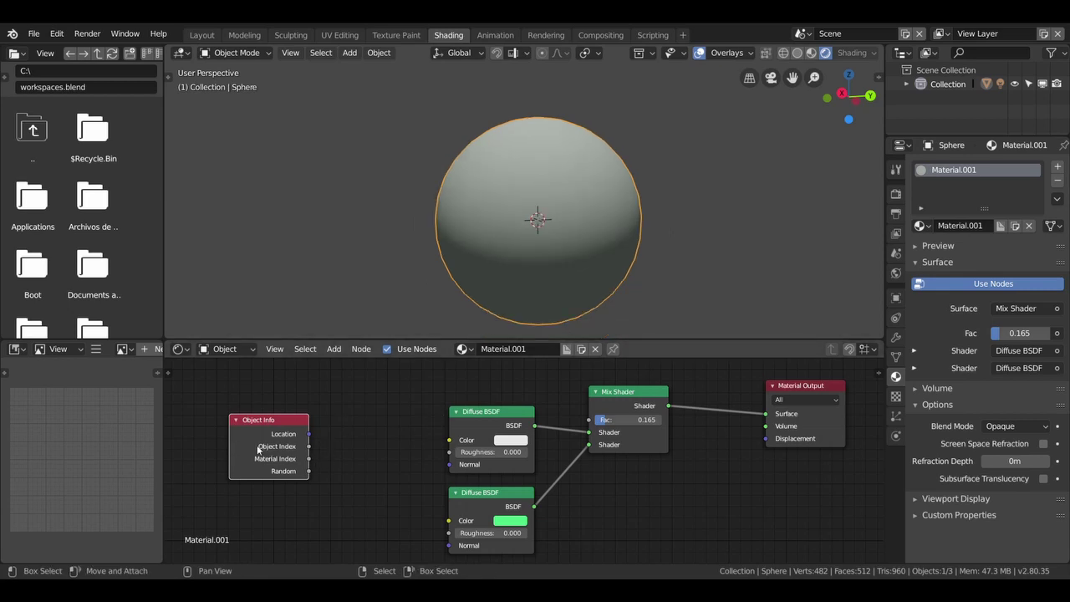
scroll(547, 235, down, 2)
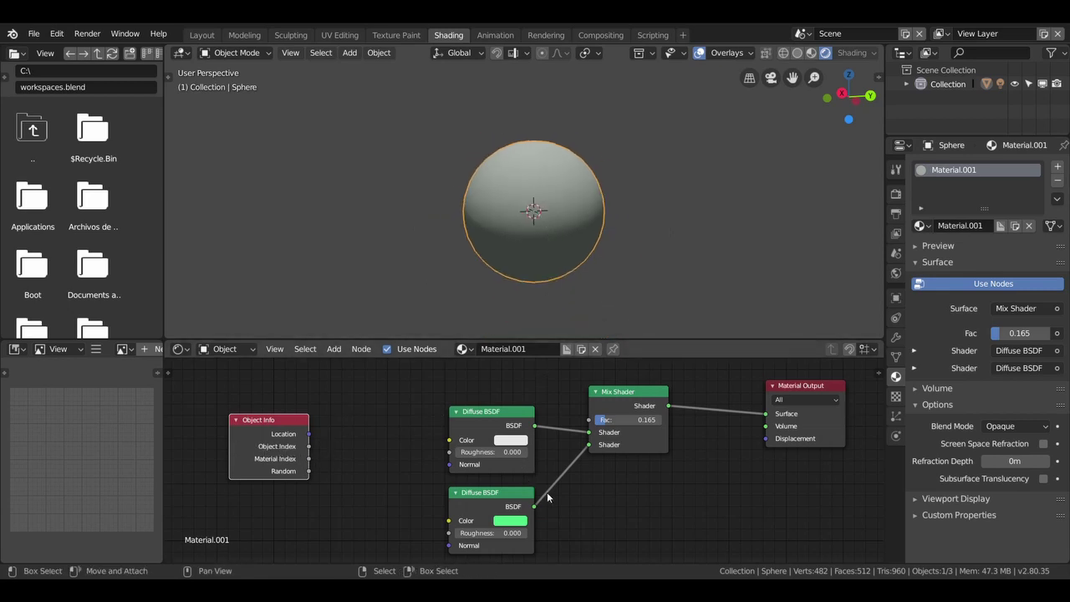
click(517, 414)
Delete the white and green Diffuse BSDF nodes and the Mix Shader.
key(x)
click(490, 493)
key(x)
click(621, 402)
key(x)
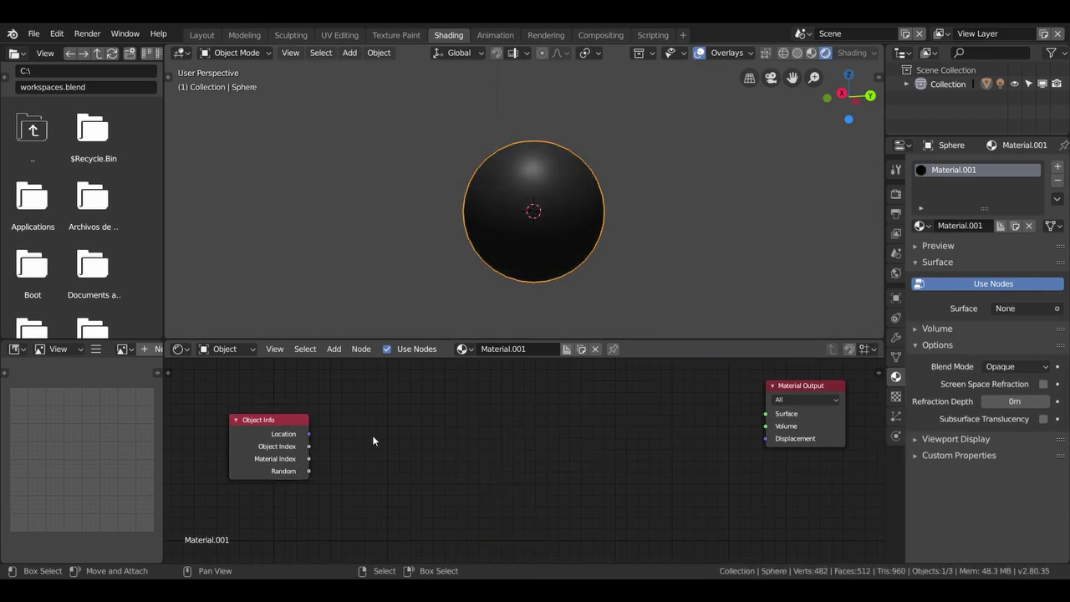
Add a ColorRamp converter node mid-canvas, keeping RGB mode and Linear interpolation.
key(shift+a)
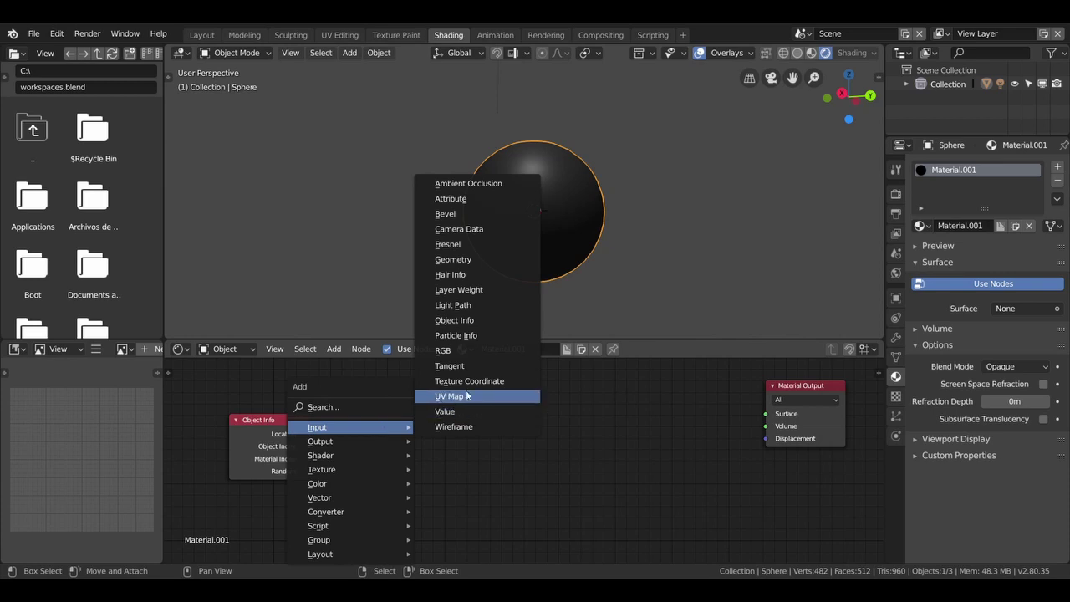
mouse_move(326, 511)
click(477, 344)
click(510, 399)
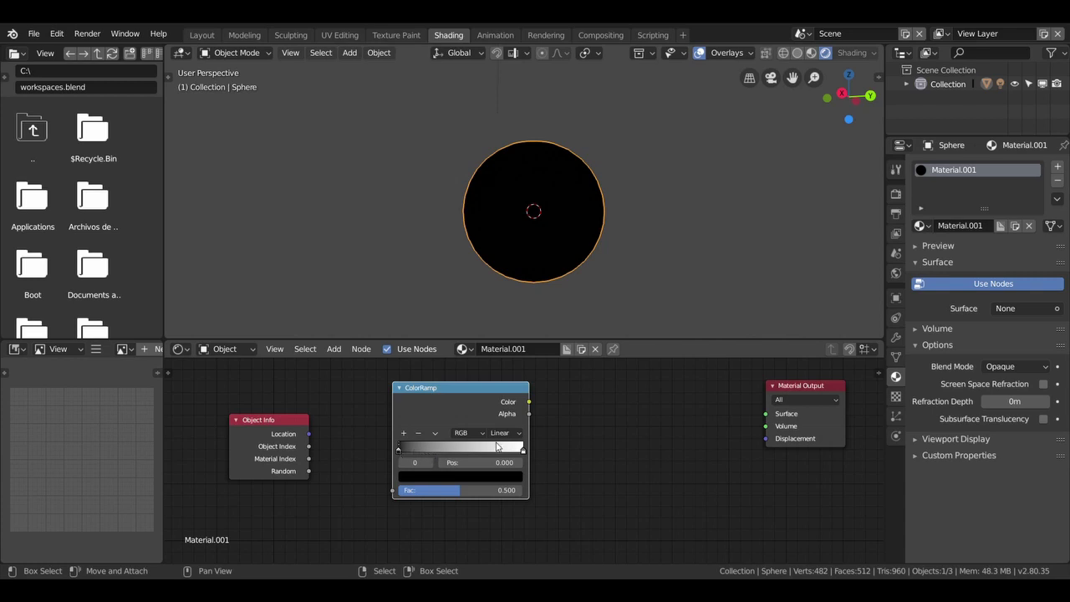
click(464, 432)
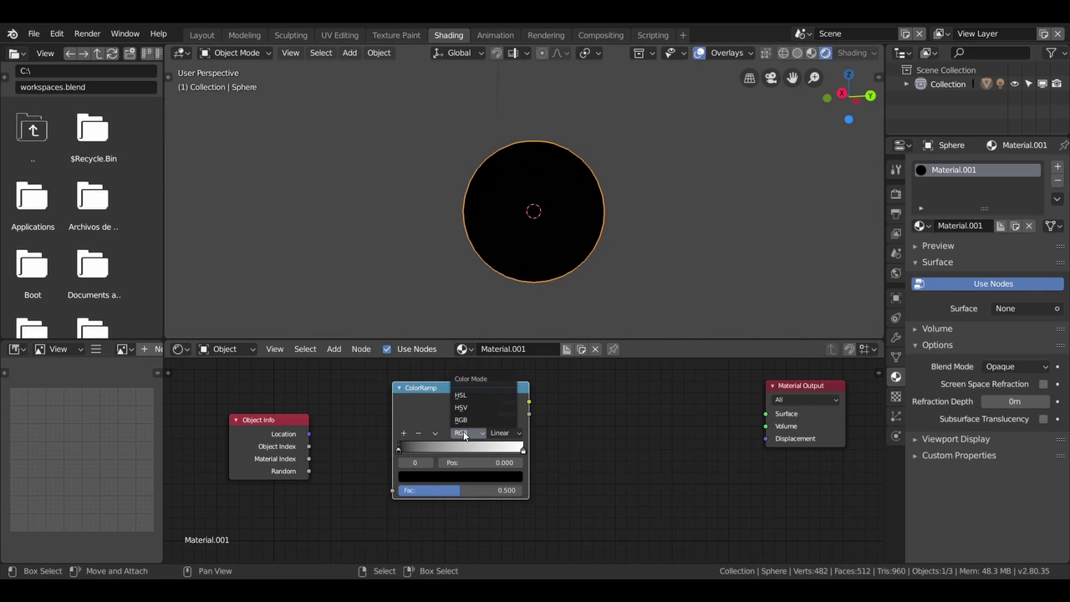
click(465, 435)
click(499, 436)
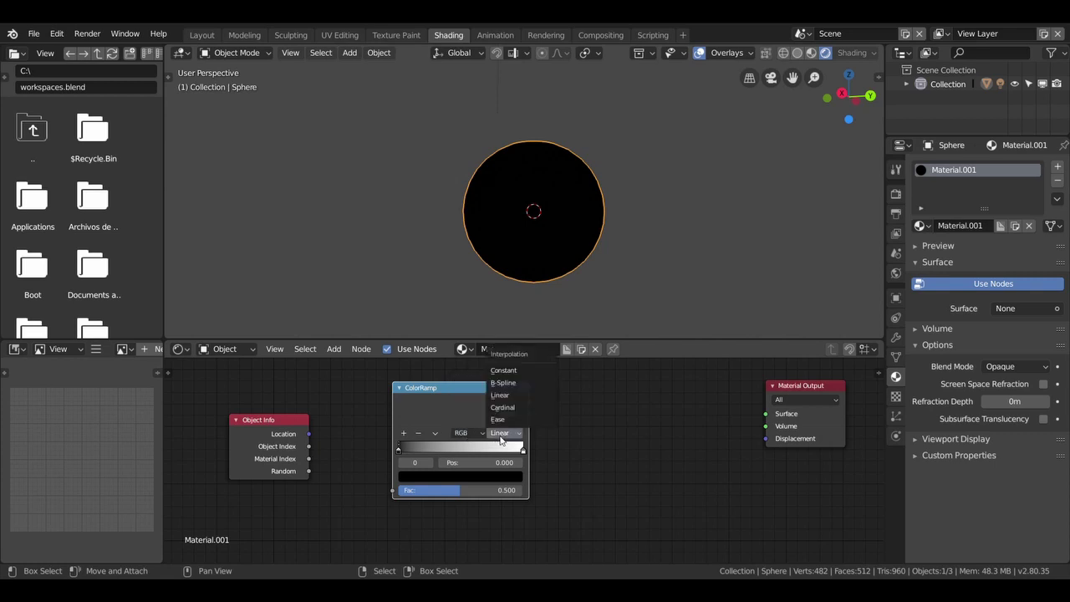
click(500, 395)
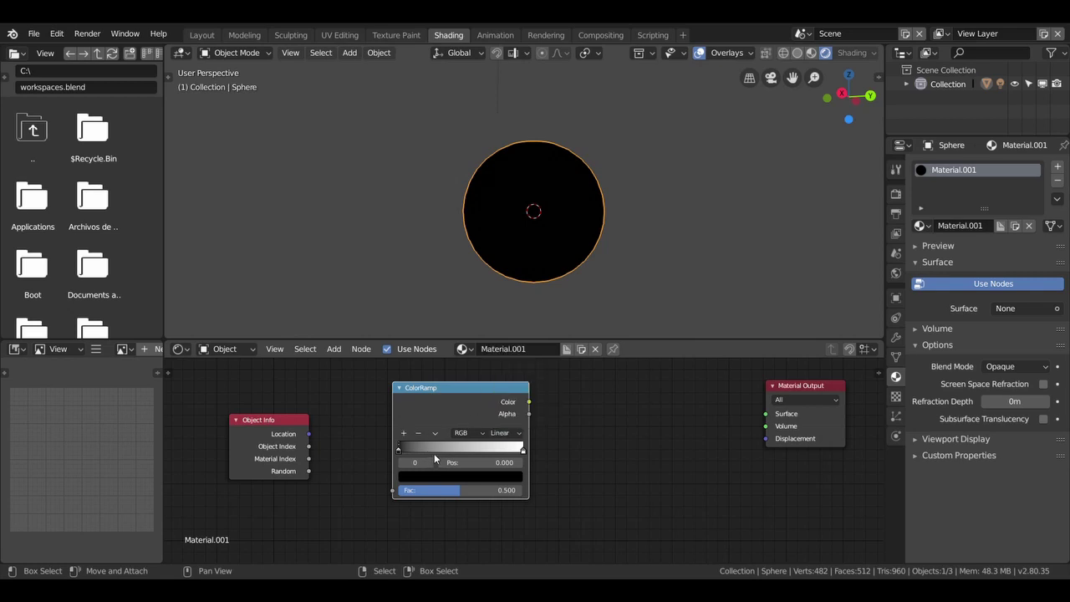
Make the ramp's end stop blue and add a green stop in the middle.
click(523, 449)
click(450, 484)
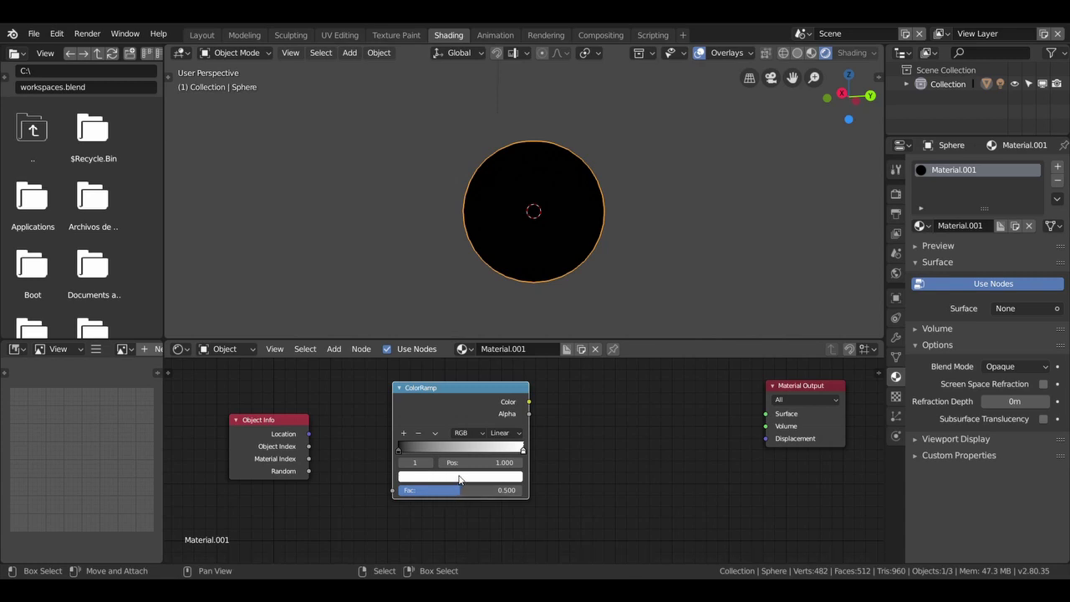
click(494, 477)
click(470, 338)
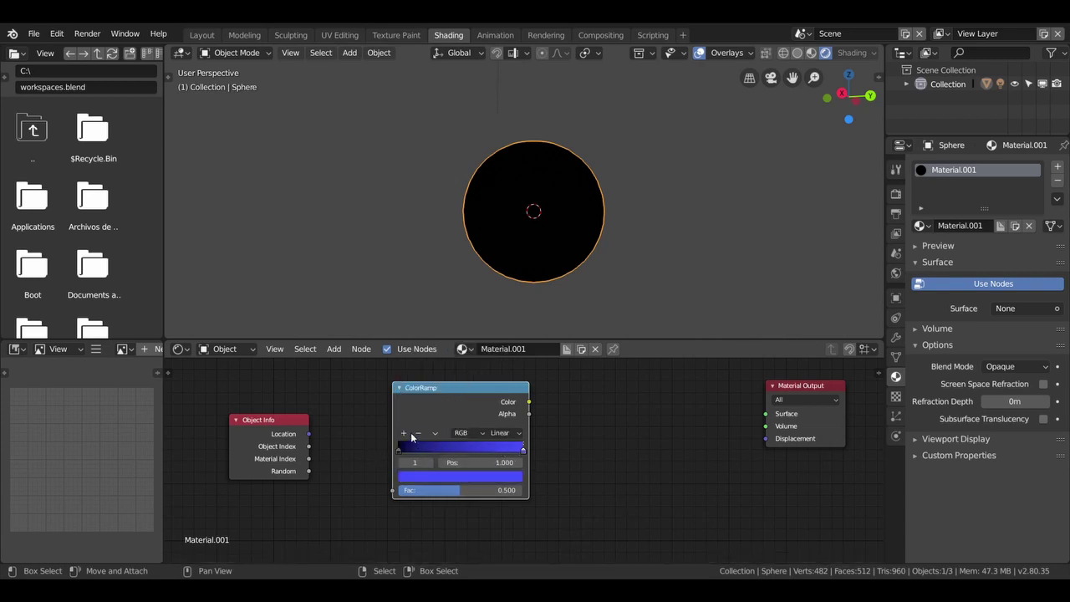
click(404, 433)
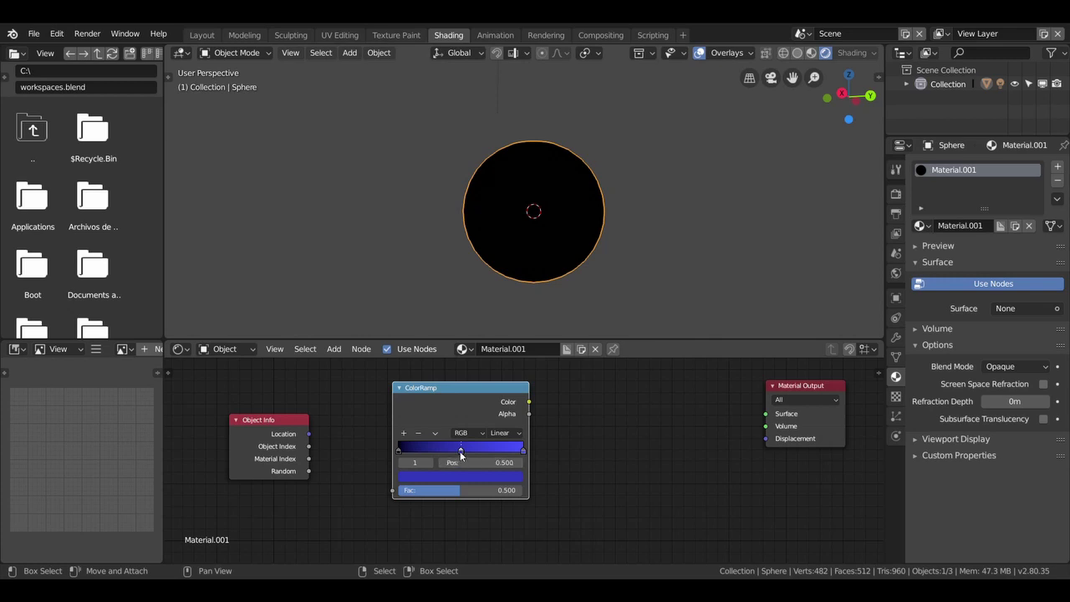
click(461, 476)
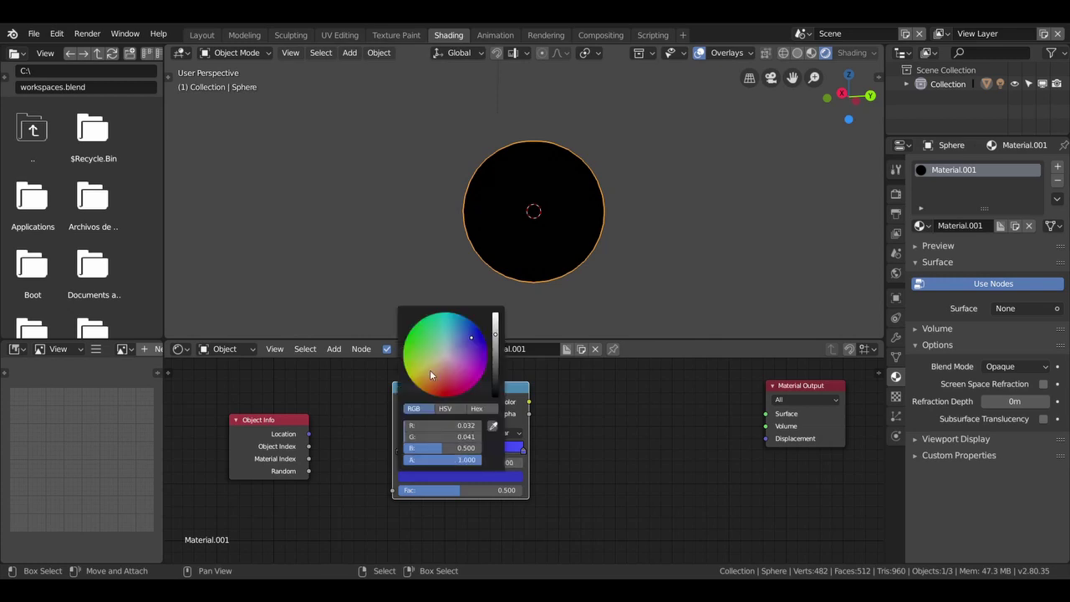
click(423, 358)
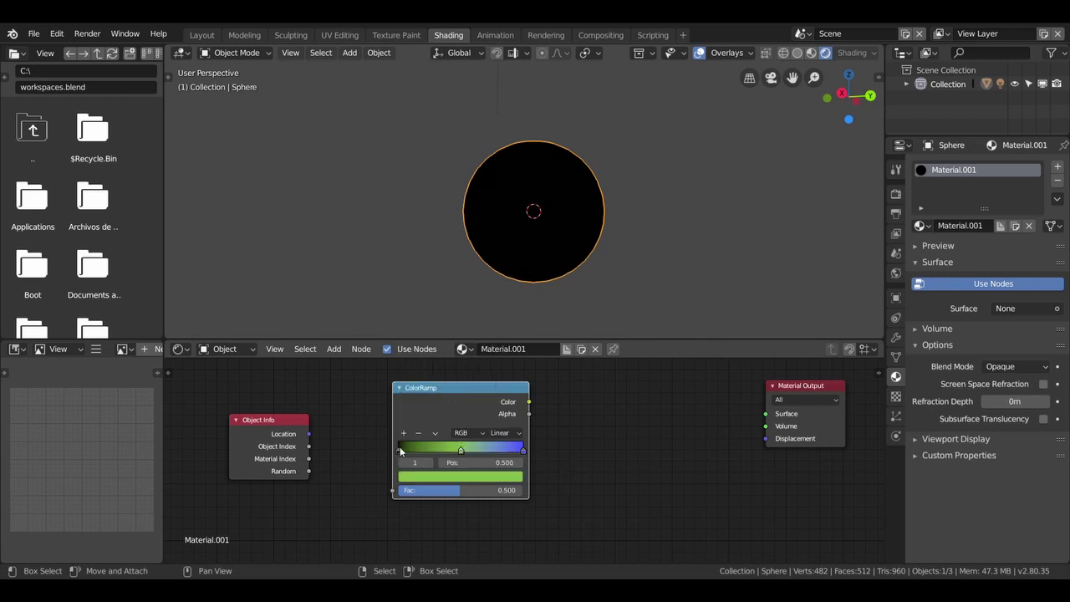
Slide the black stop right and the blue stop left to position 0.603.
drag(401, 450, 440, 448)
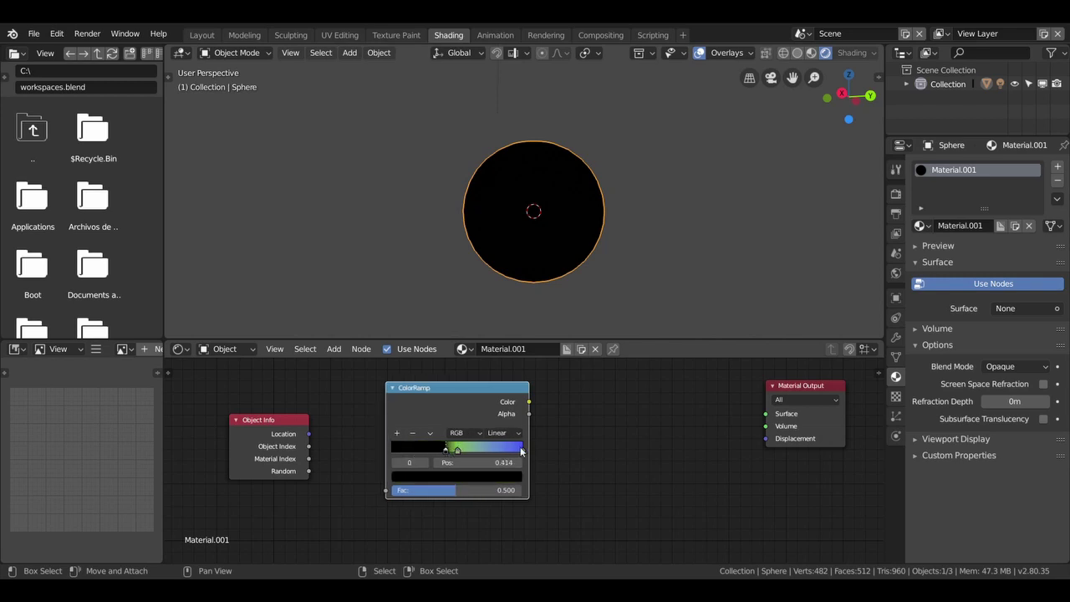
drag(523, 451, 470, 452)
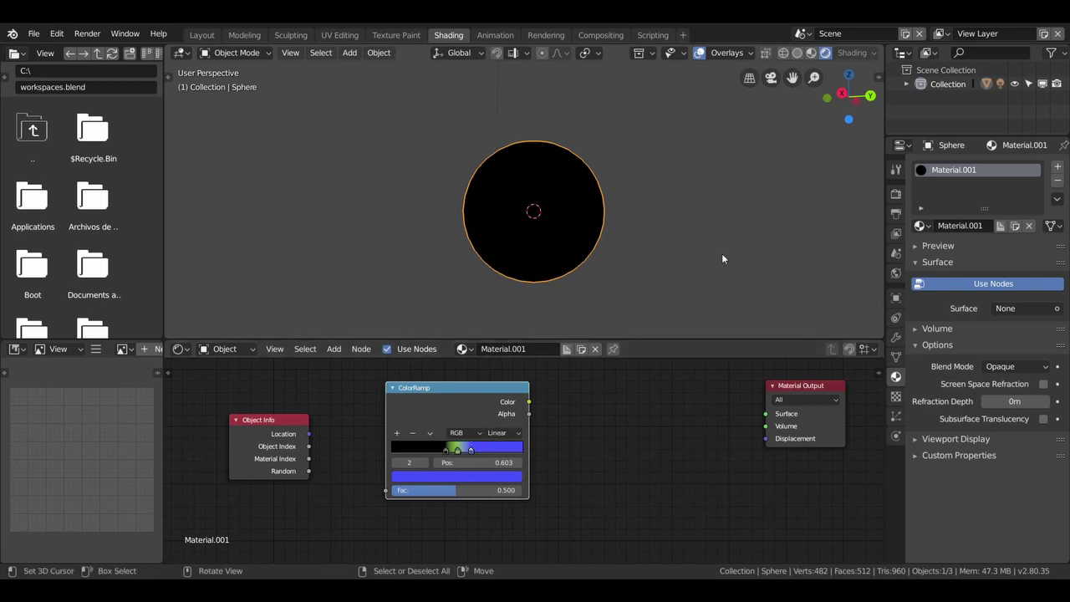
scroll(537, 261, down, 3)
Duplicate the sphere three times, placing copies to the right, left and below.
scroll(537, 261, up, 1)
scroll(536, 261, down, 3)
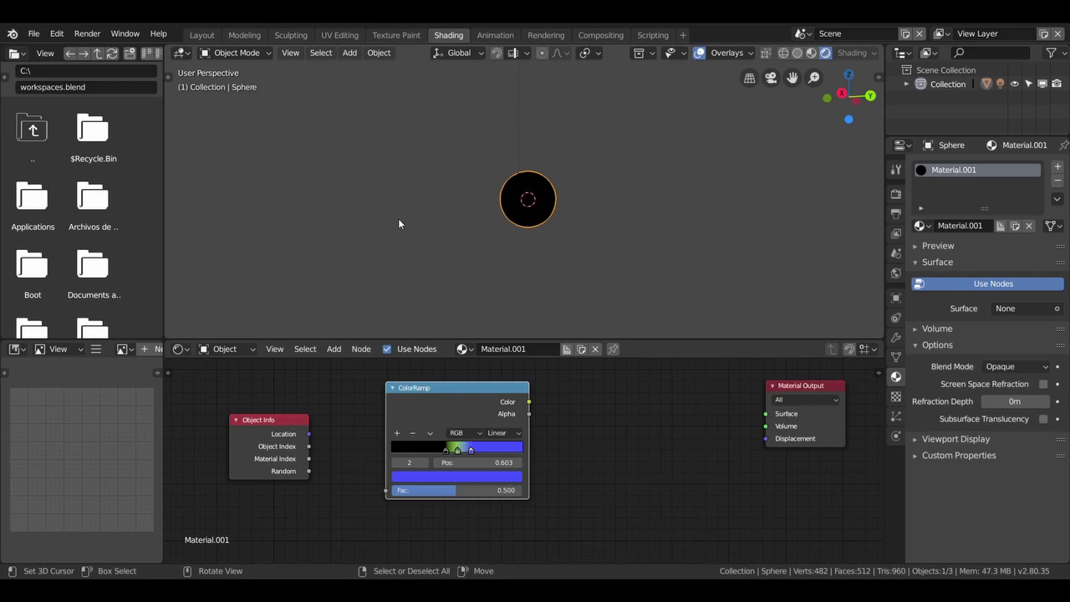
key(shift+d)
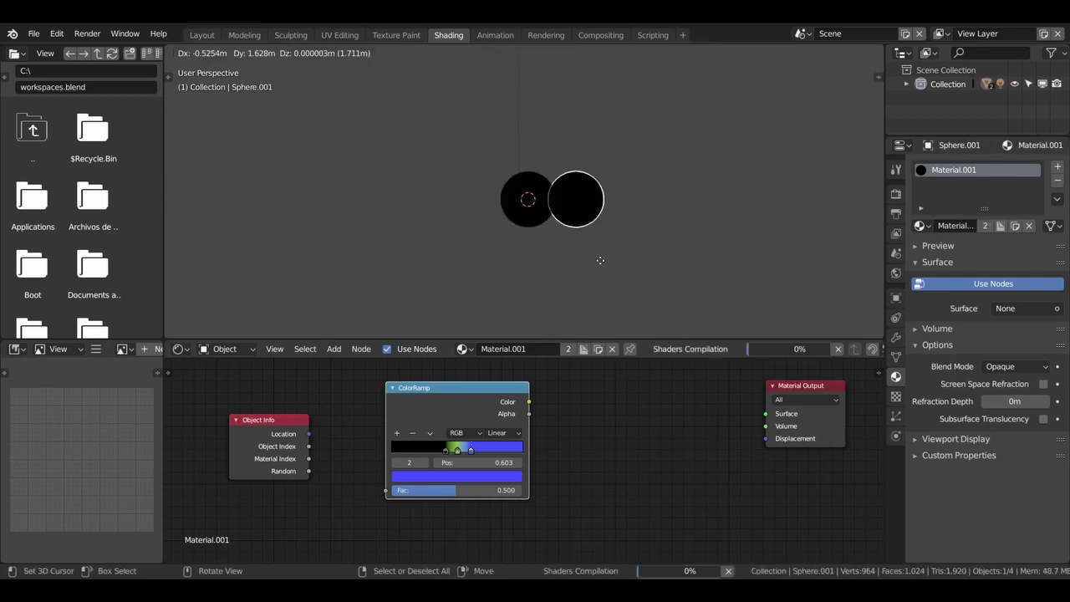
click(595, 261)
key(shift+d)
click(401, 256)
key(shift+d)
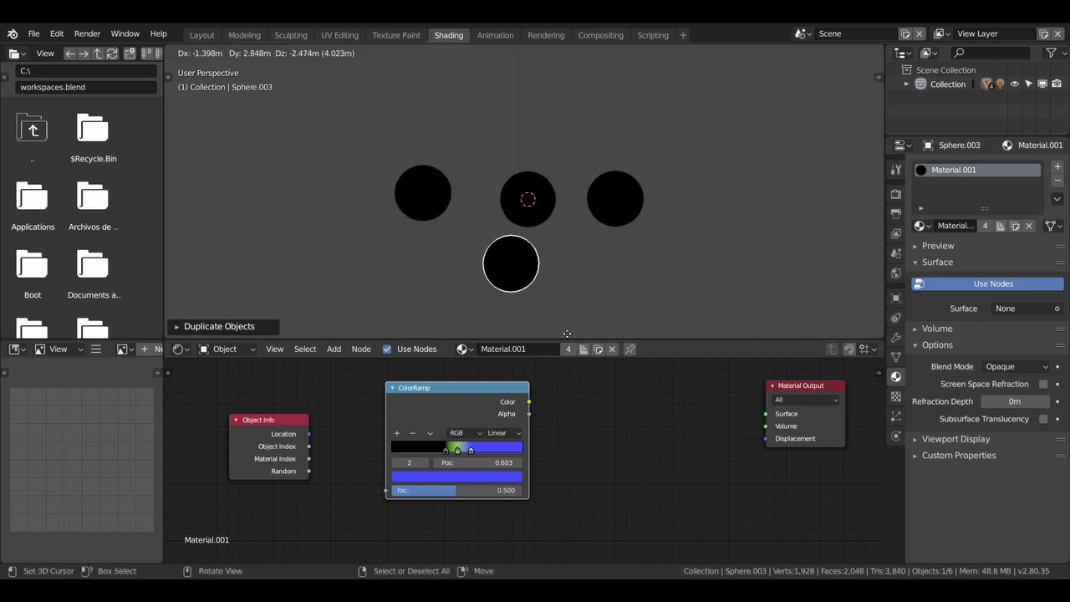
click(579, 341)
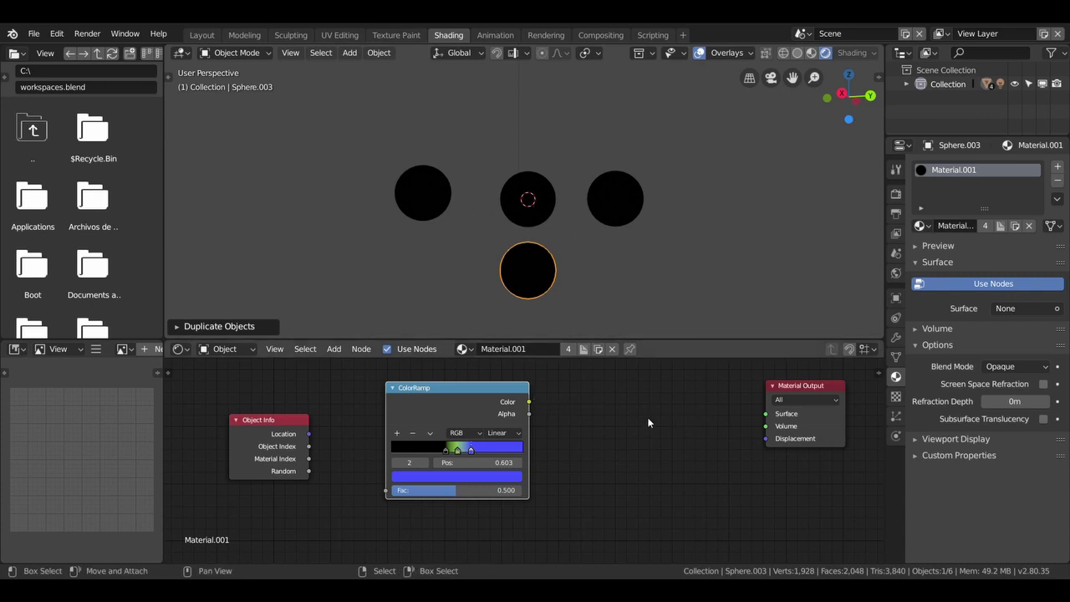
key(shift+a)
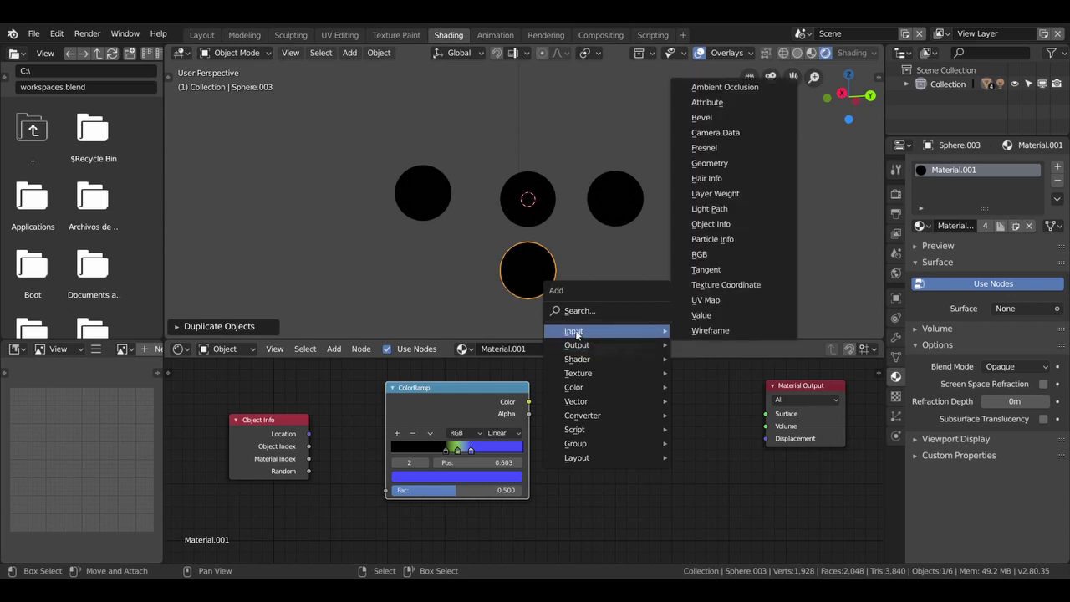
mouse_move(606, 359)
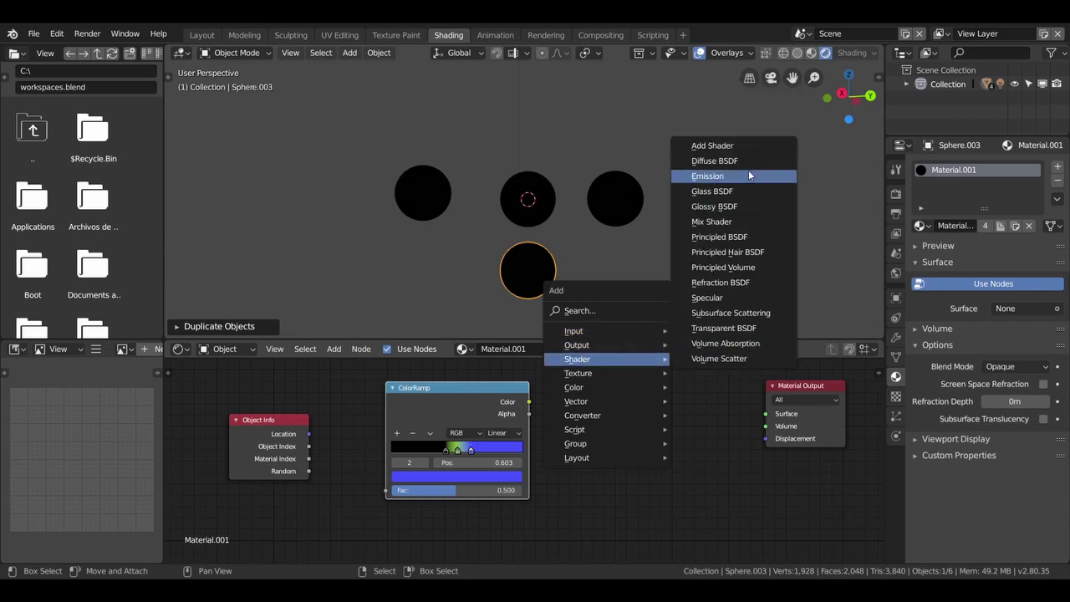
Add a Diffuse BSDF into Material Output Surface, its Color driven by the ColorRamp.
click(749, 160)
click(699, 389)
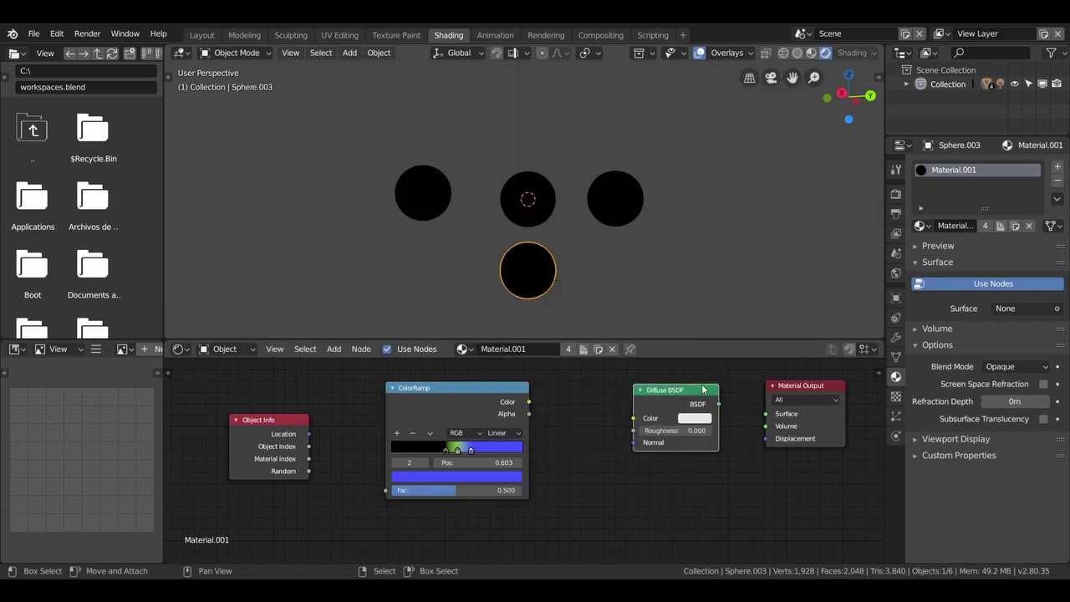
drag(718, 404, 767, 413)
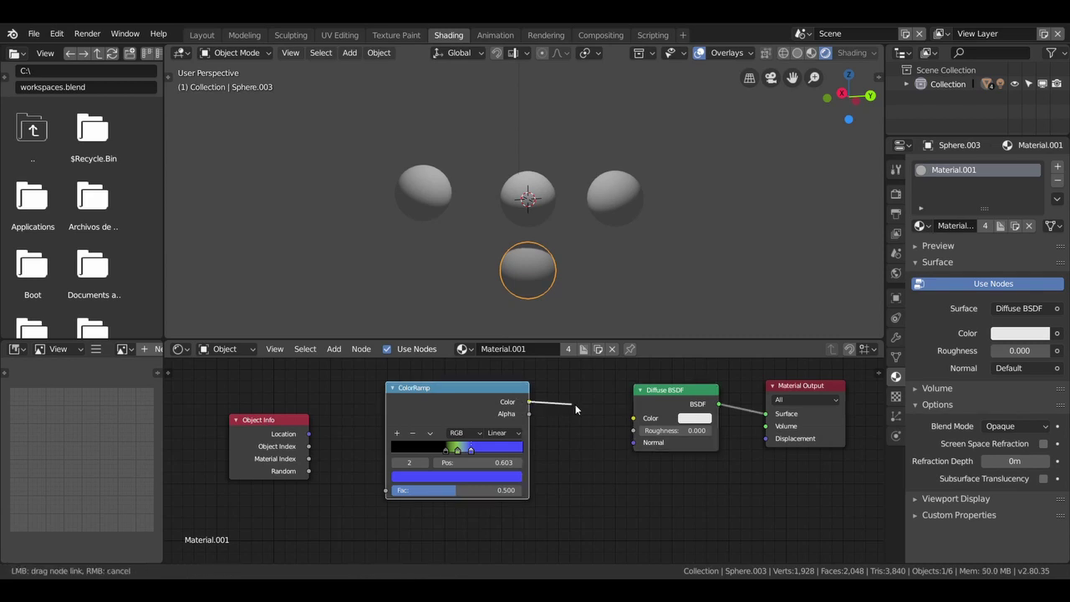
drag(529, 404, 633, 418)
drag(457, 391, 511, 393)
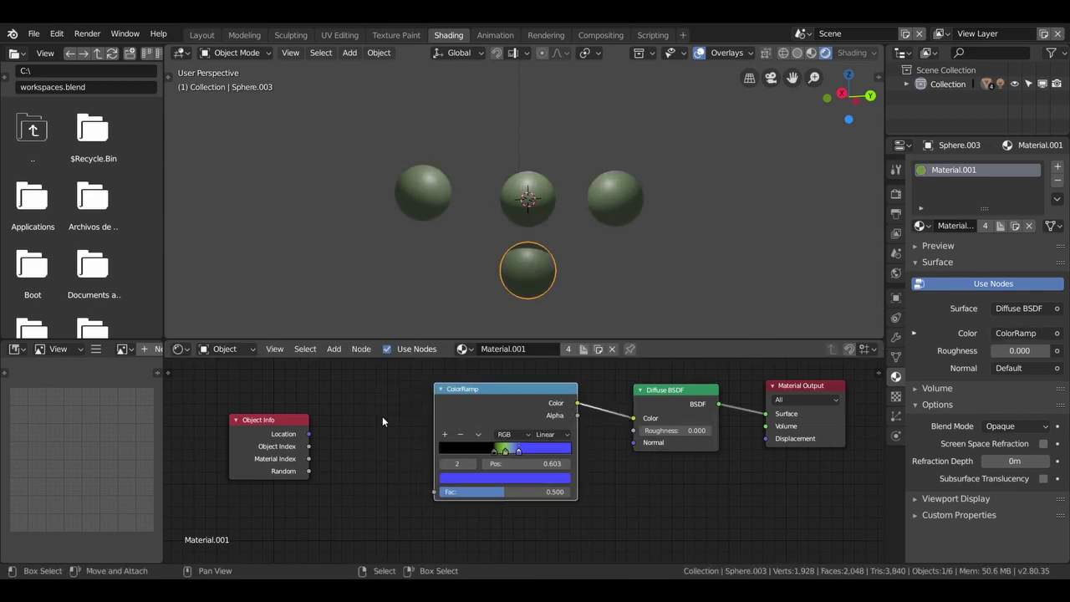
drag(268, 420, 222, 414)
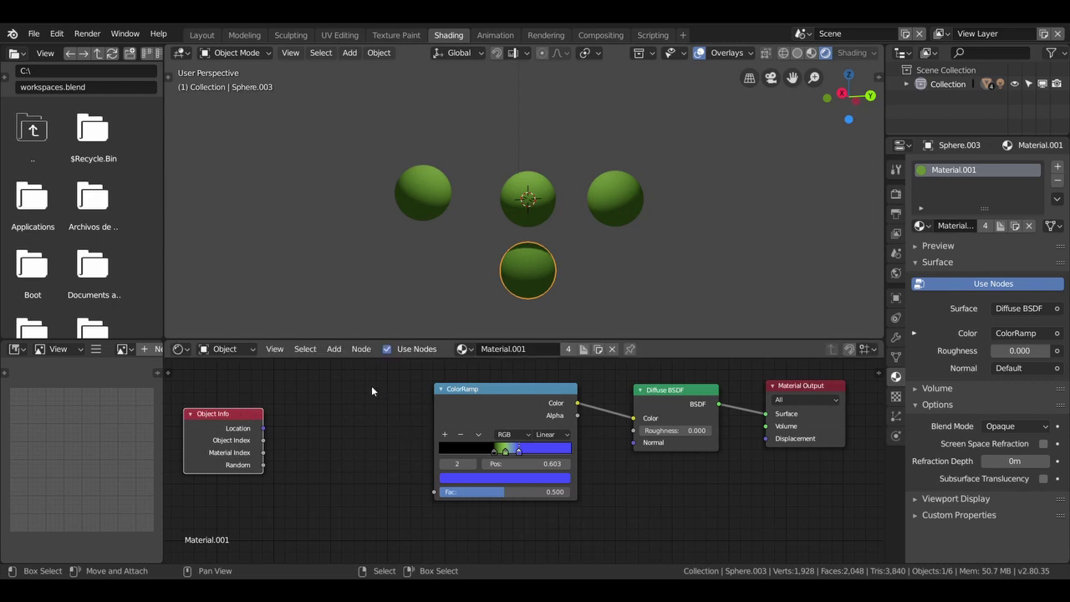
key(shift+a)
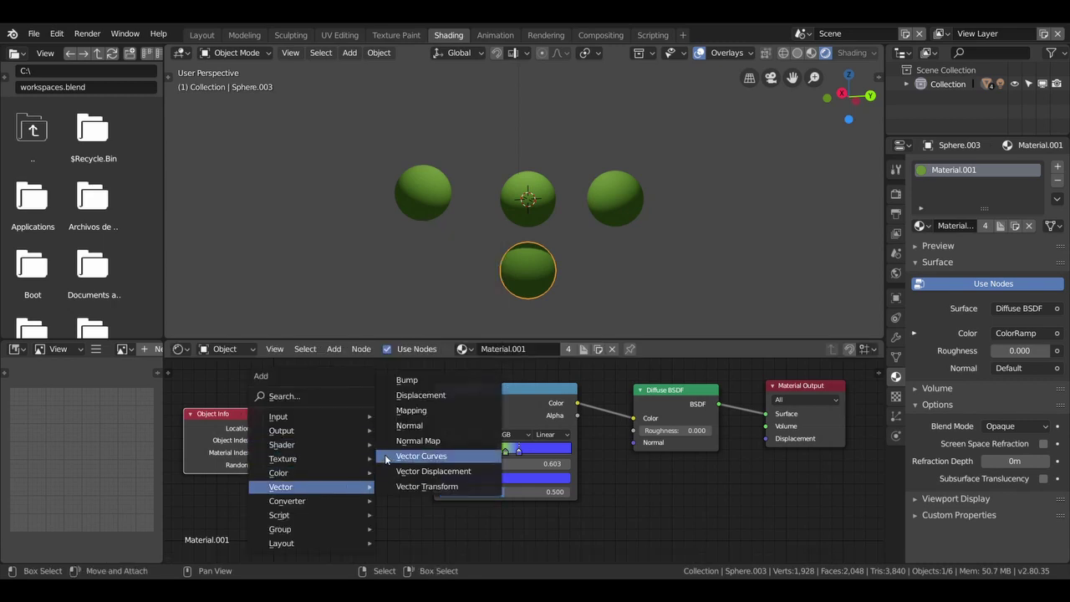
Add a Divide Math node fed by Object Index, driving the ColorRamp Fac.
mouse_move(288, 501)
click(405, 394)
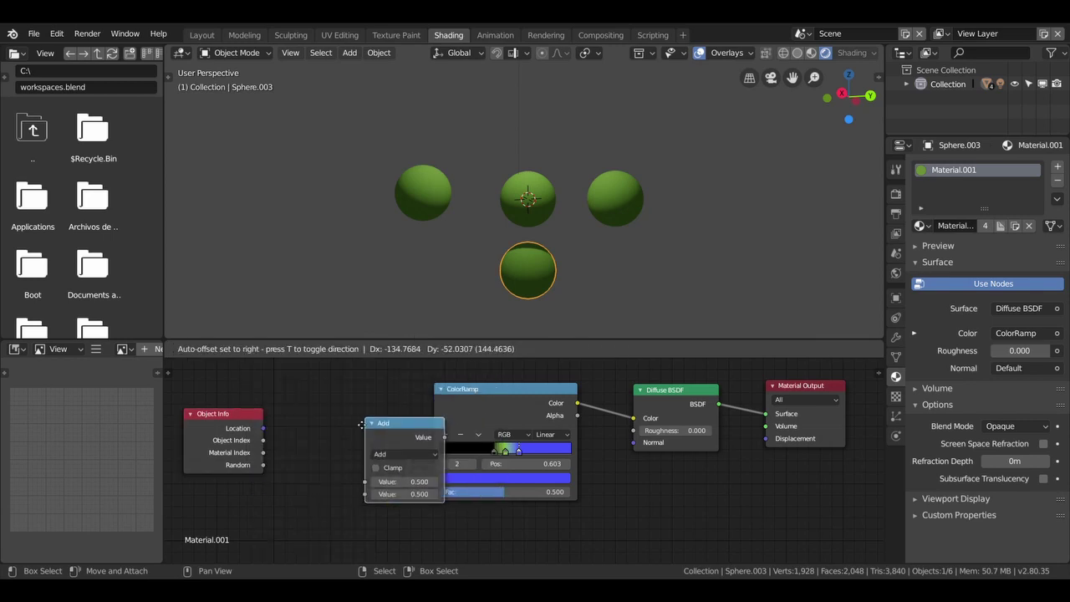
click(345, 424)
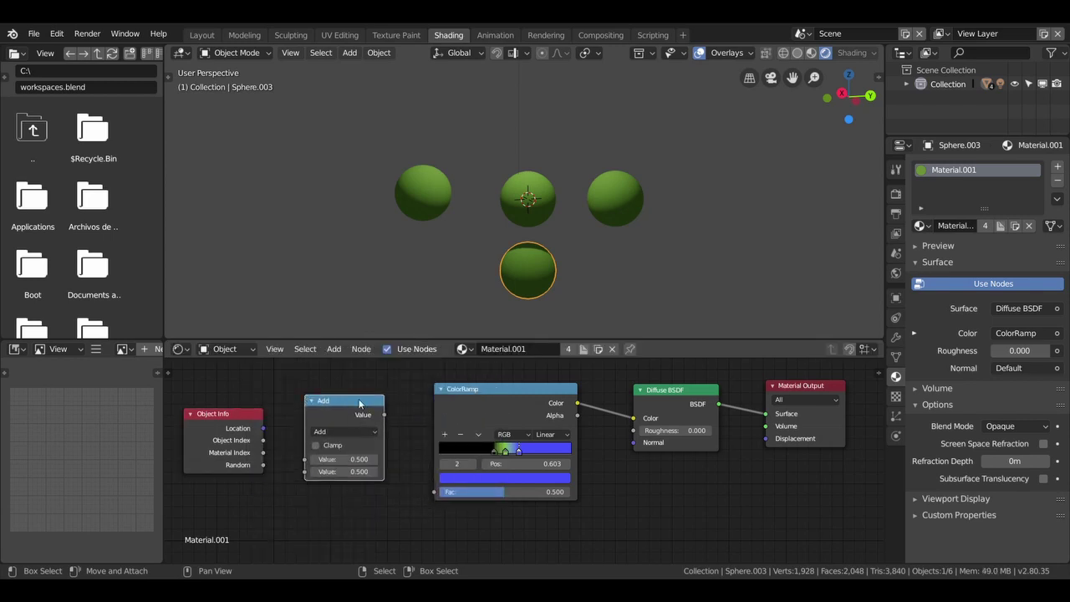
drag(383, 415, 433, 491)
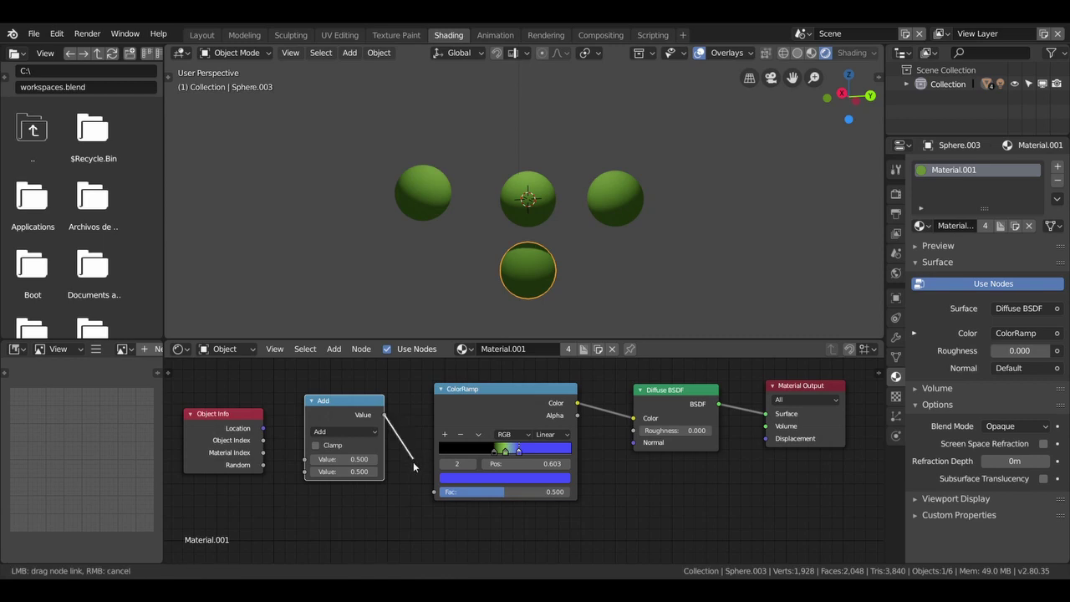
drag(260, 429, 249, 428)
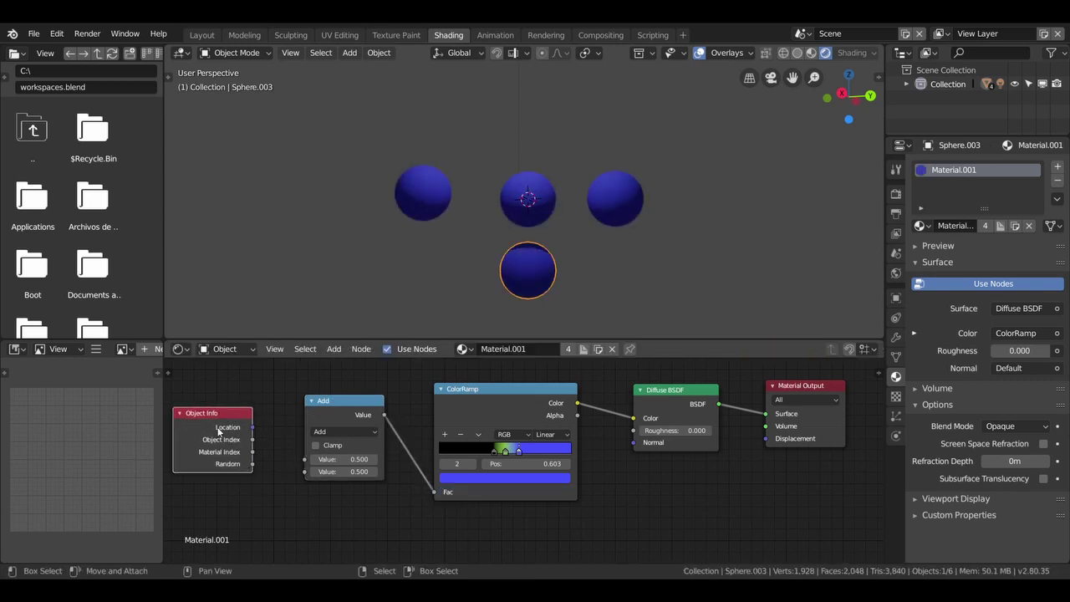
drag(253, 439, 304, 458)
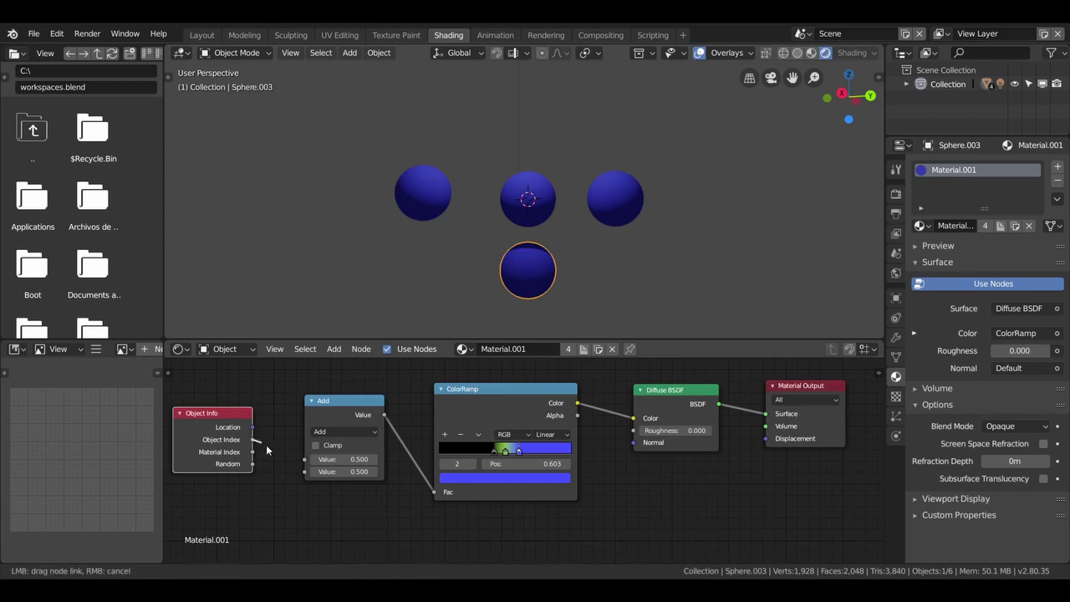
click(346, 432)
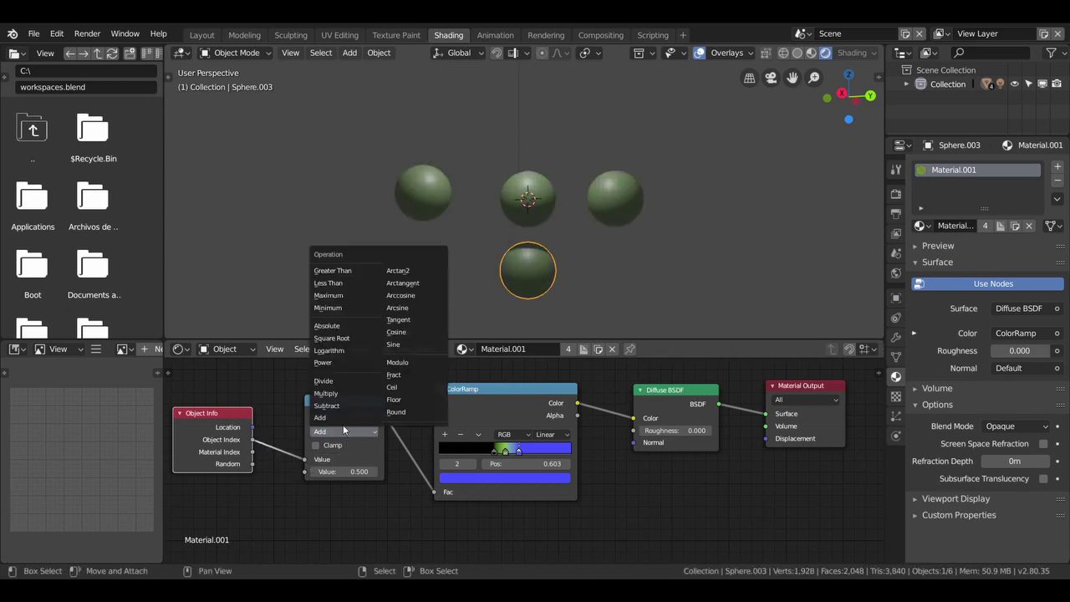
click(339, 381)
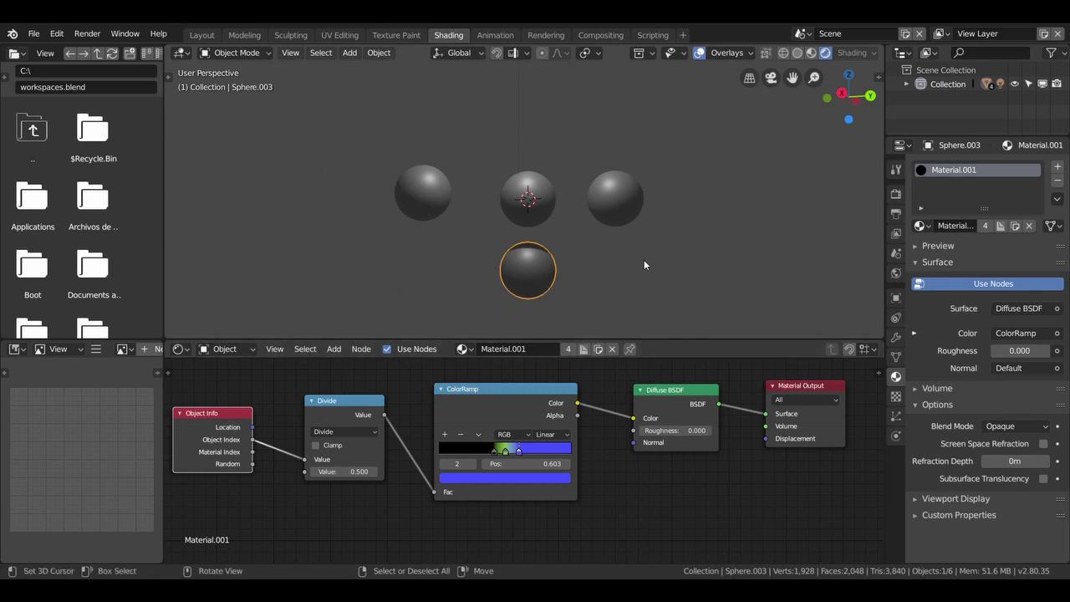
click(431, 192)
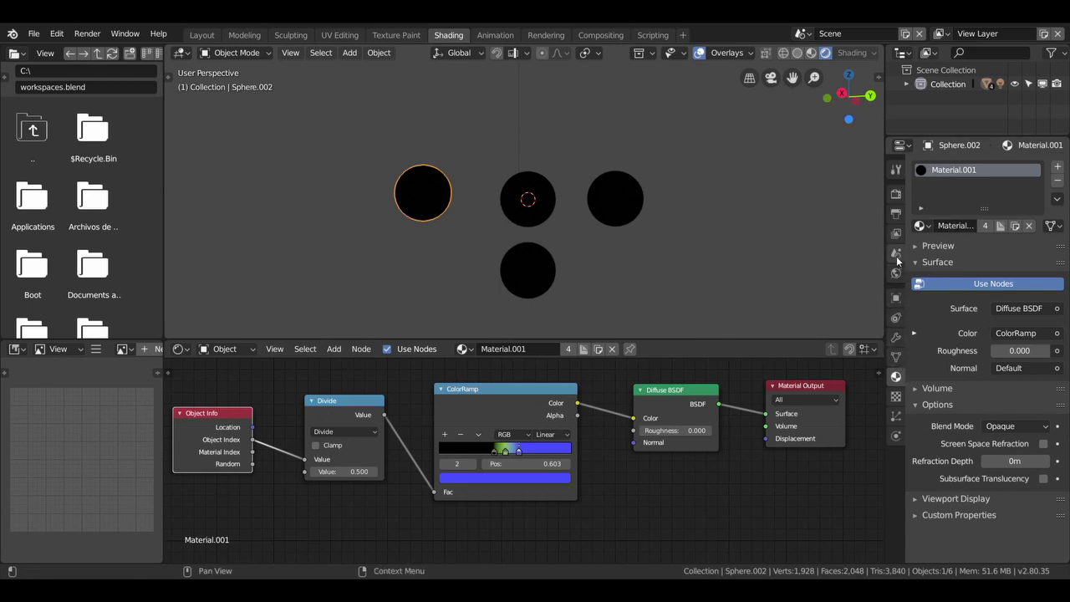
In Object Relations, set the left sphere's Pass Index to 1 and the middle's to 2.
click(895, 299)
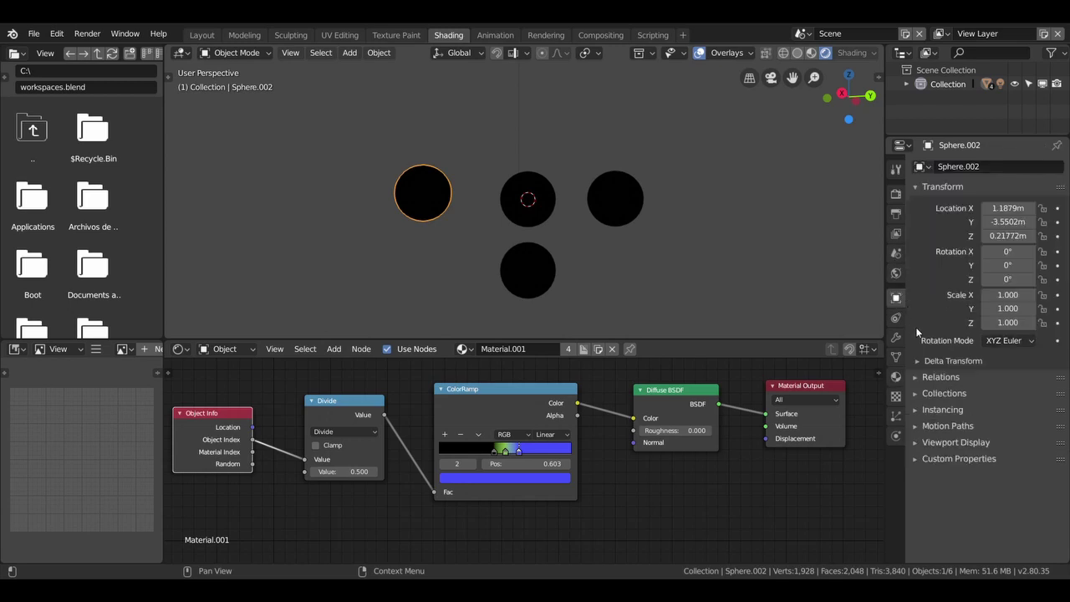
click(913, 378)
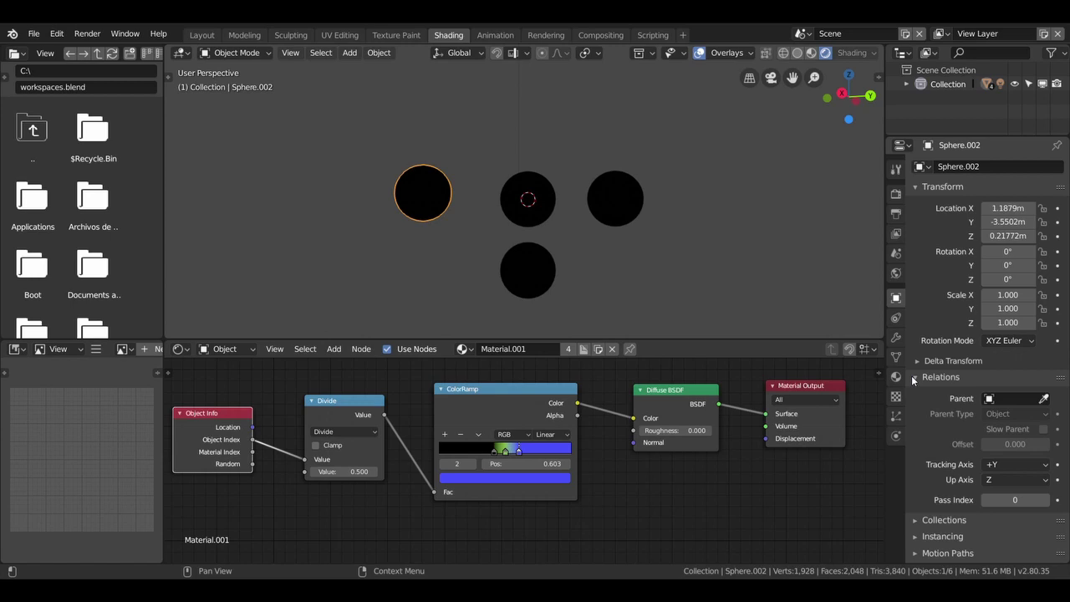
scroll(947, 471, down, 1)
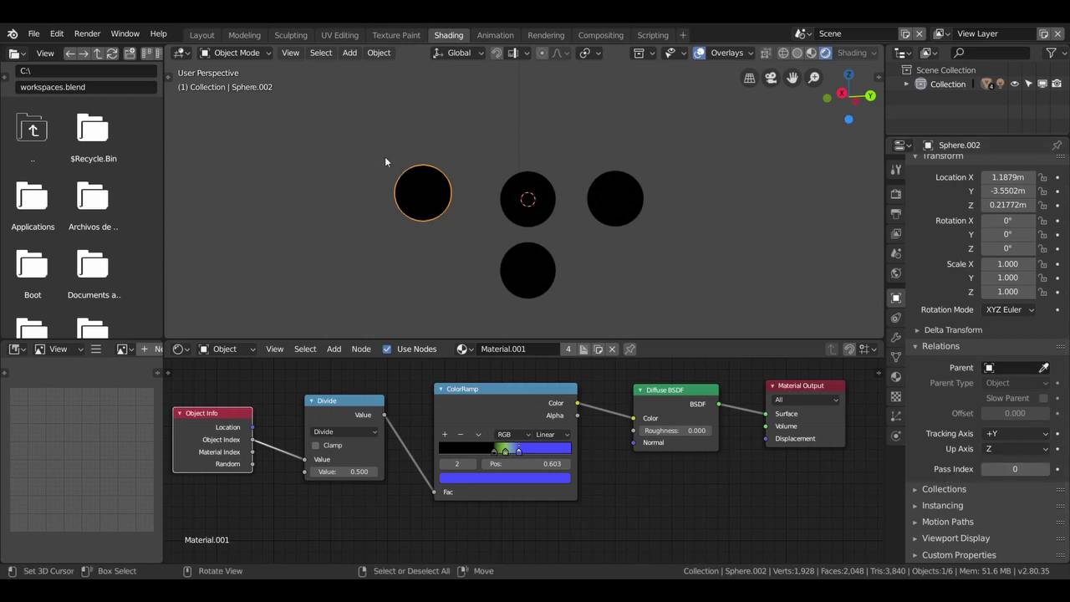
click(1045, 470)
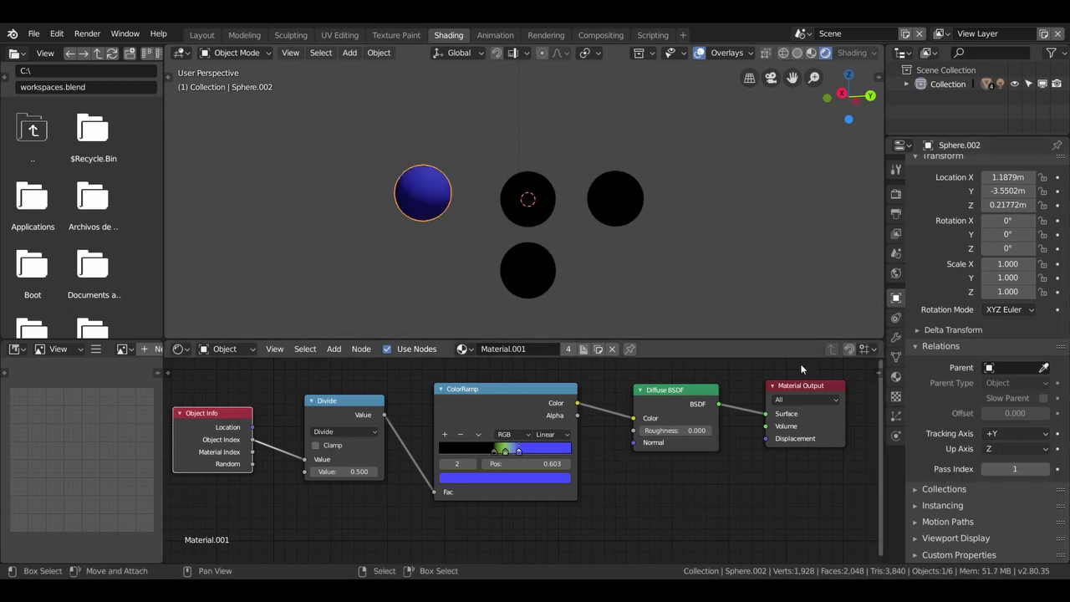
click(522, 214)
right_click(529, 200)
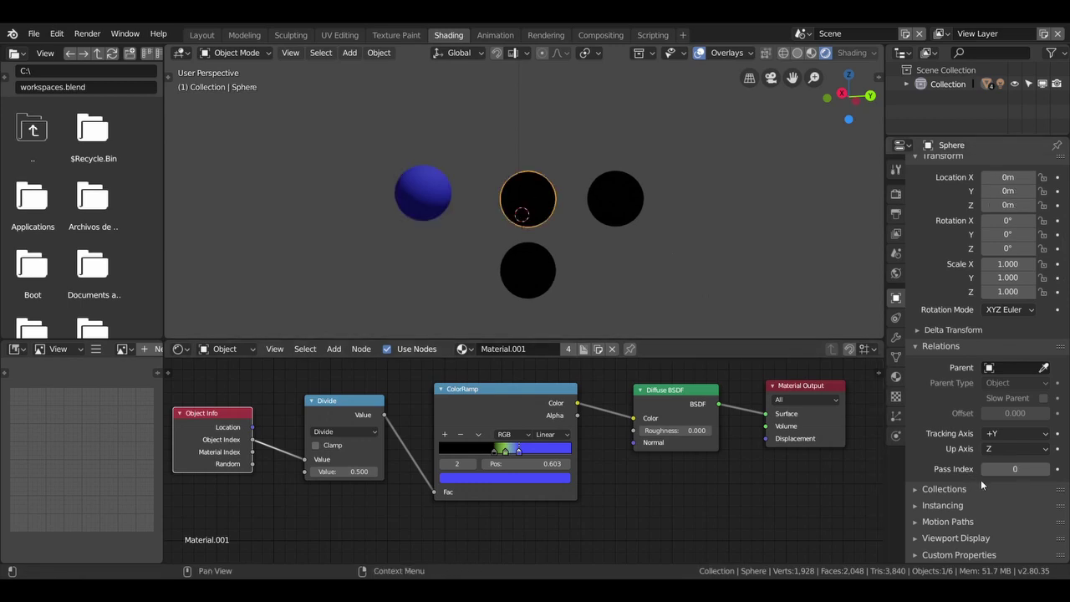
double_click(1045, 470)
Set the right sphere's Pass Index to 3 and the bottom sphere's to 4.
click(635, 201)
right_click(636, 201)
click(1048, 470)
double_click(1048, 470)
click(519, 271)
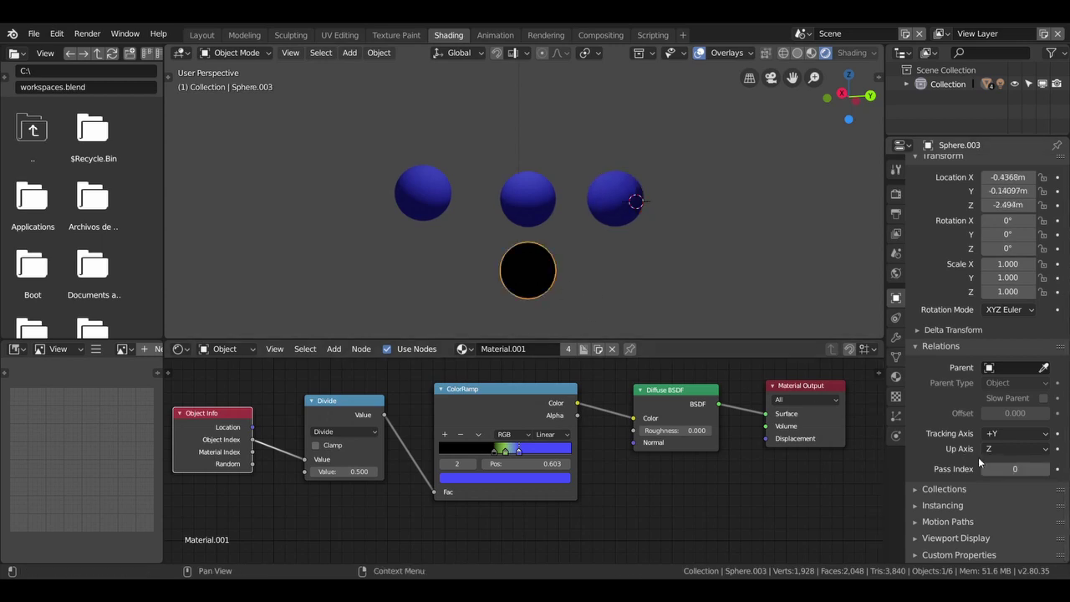
triple_click(1046, 470)
click(1047, 470)
text(4)
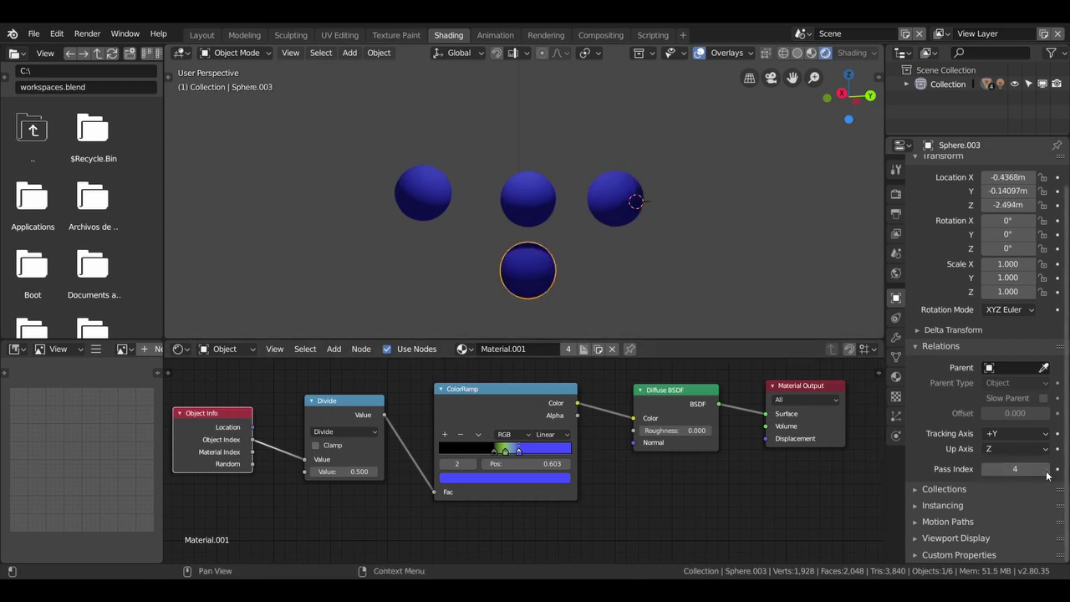
Add a fourth, pink stop near the right end of the colour ramp.
click(444, 434)
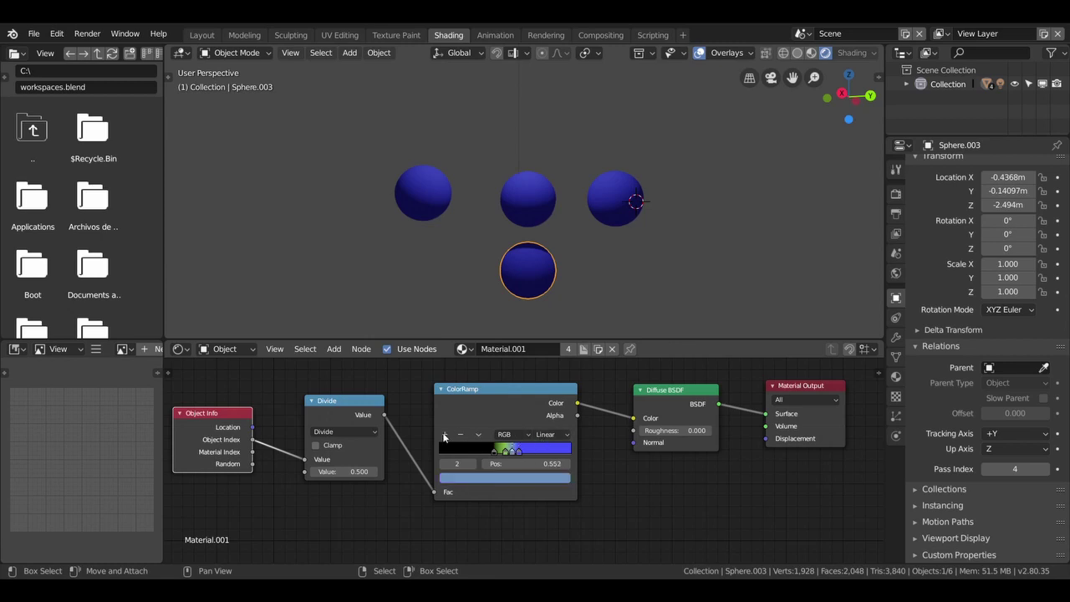
drag(519, 451, 524, 451)
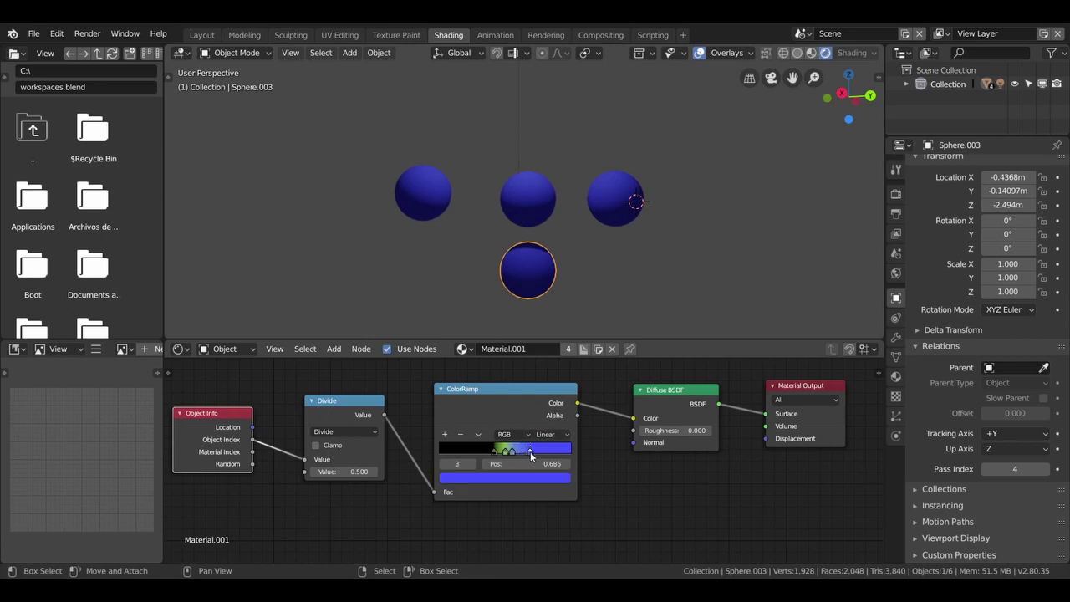
click(525, 477)
click(492, 386)
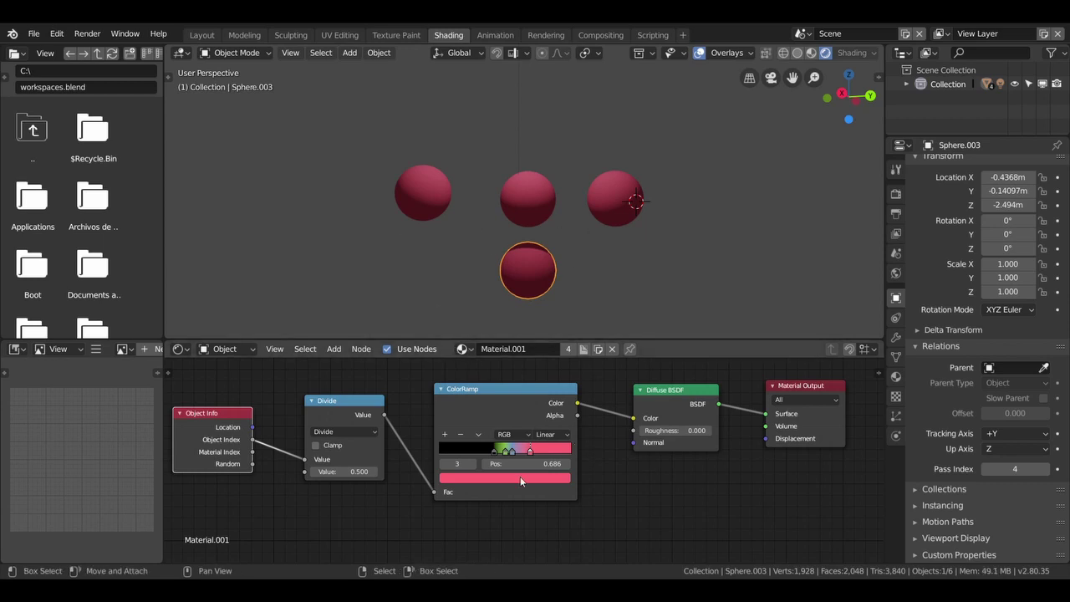
drag(471, 464, 443, 464)
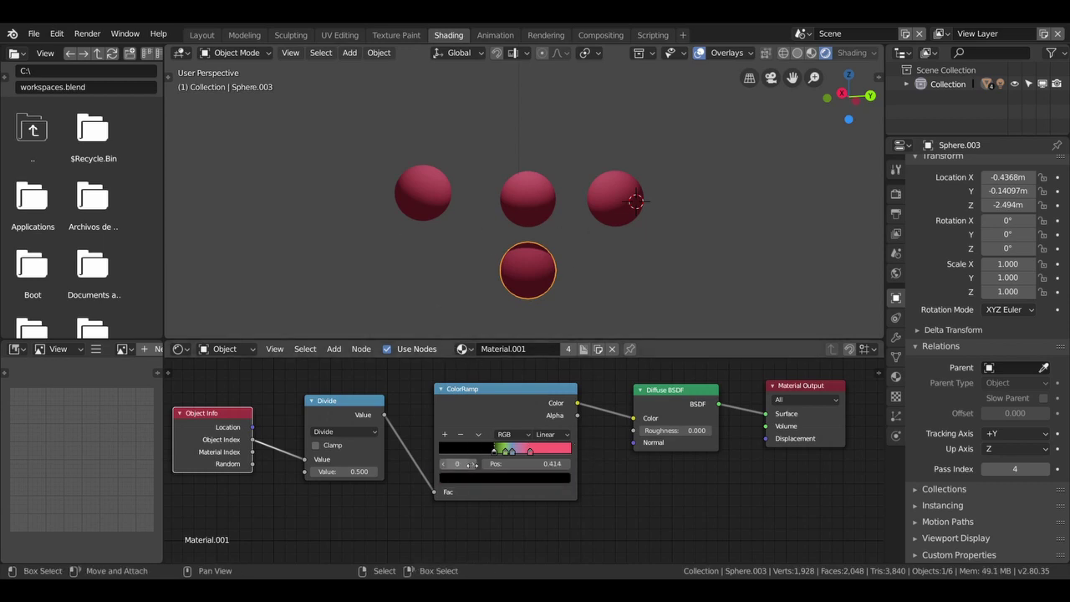
Rearrange the Divide and Object Info nodes and enter a divisor of 2.79.
click(350, 402)
drag(350, 402, 367, 398)
drag(204, 409, 196, 411)
drag(358, 467, 372, 467)
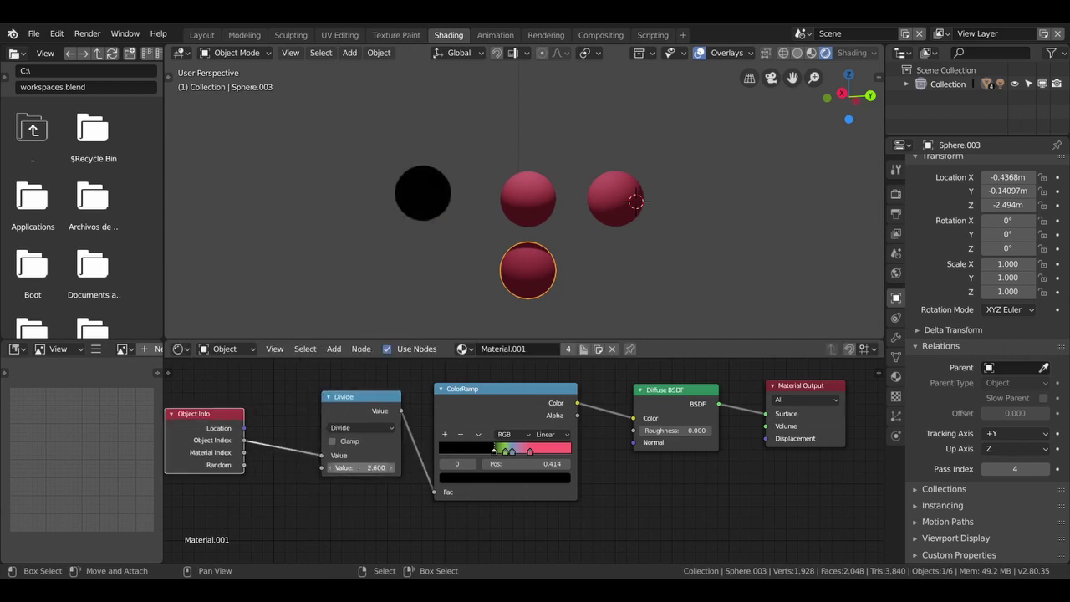
double_click(359, 467)
text(2.7)
text(9)
key(Return)
Try Divide divisors of 5 and 10, then settle on 8.
mouse_move(547, 265)
middle_down()
mouse_move(666, 248)
mouse_move(590, 203)
mouse_move(542, 298)
middle_up()
drag(379, 474, 351, 471)
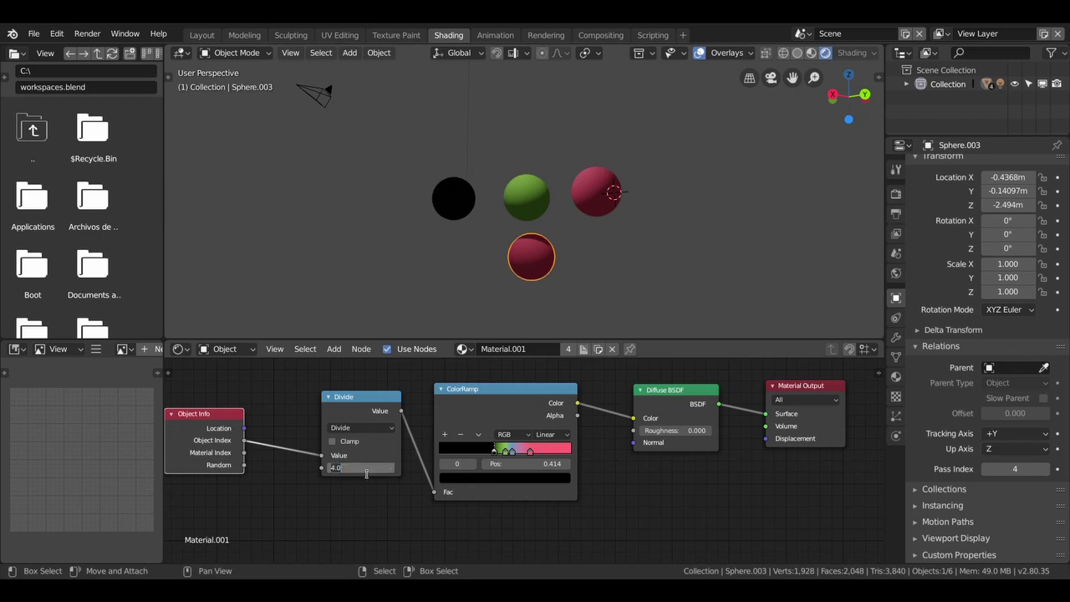
click(367, 470)
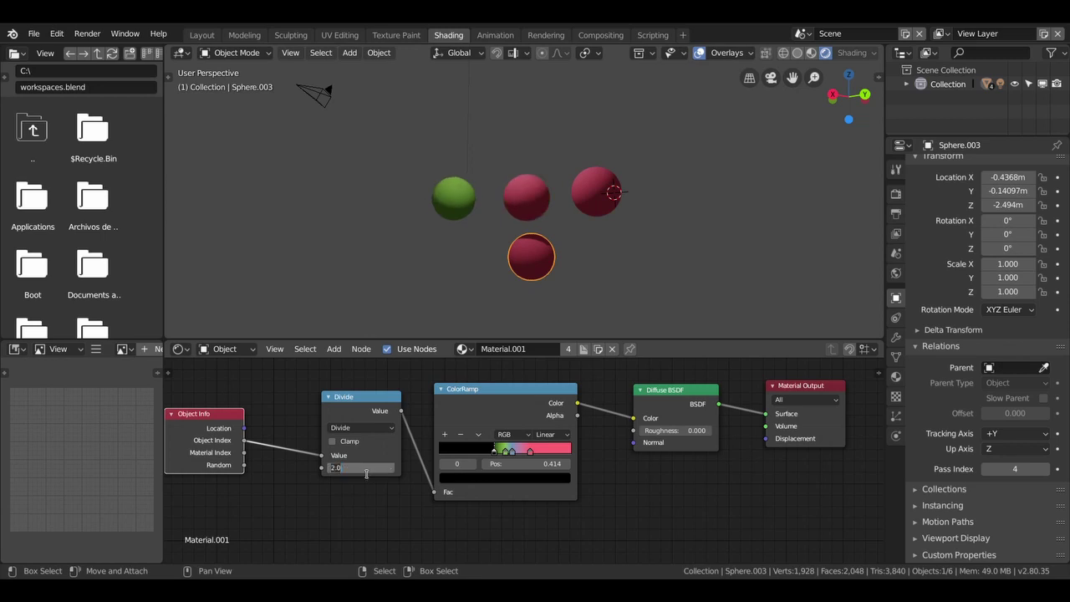
text(1)
key(Return)
click(366, 474)
text(10)
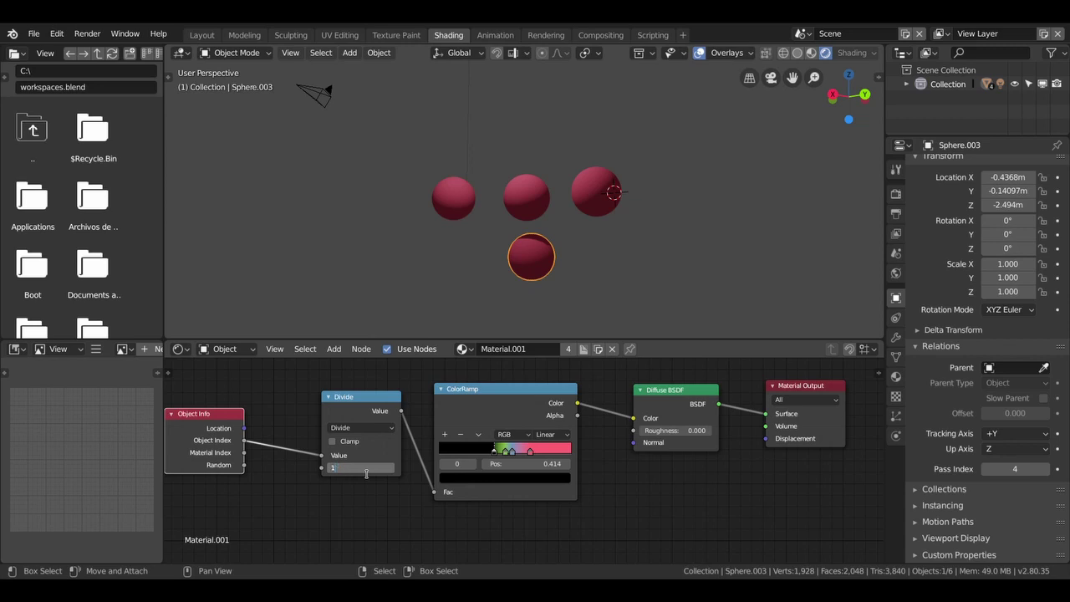
key(Return)
click(366, 474)
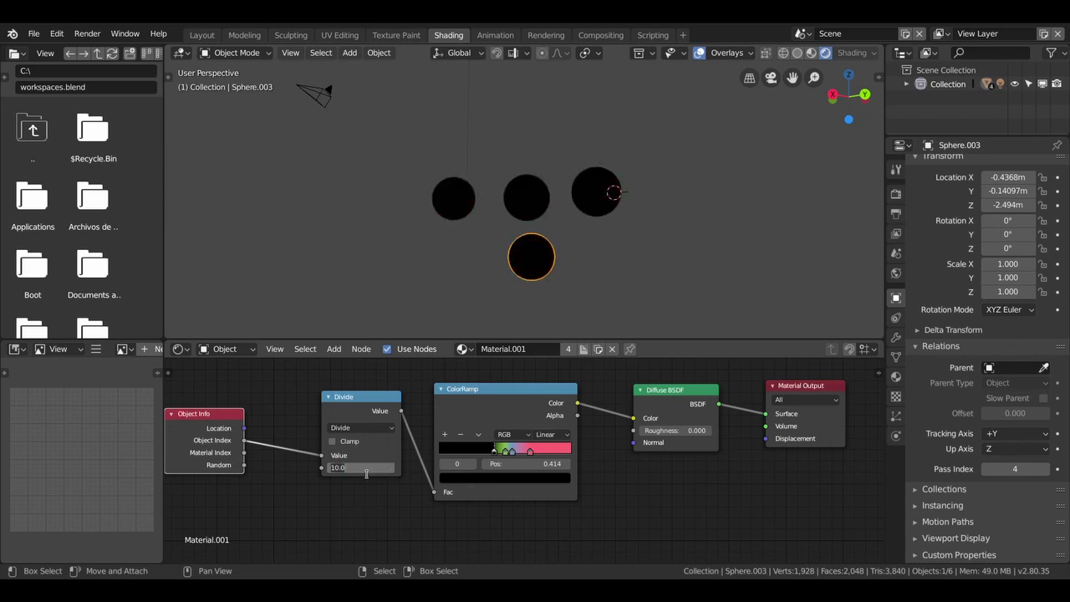
text(8)
key(Return)
click(366, 474)
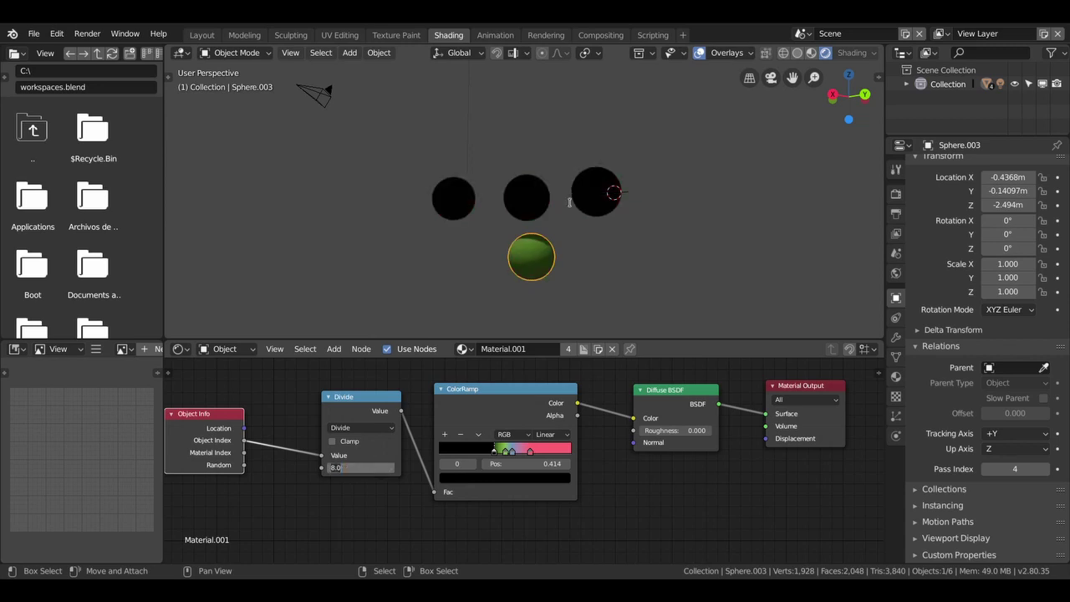
Make the first ramp stop blue and slide it left to 0.359.
click(481, 481)
click(472, 475)
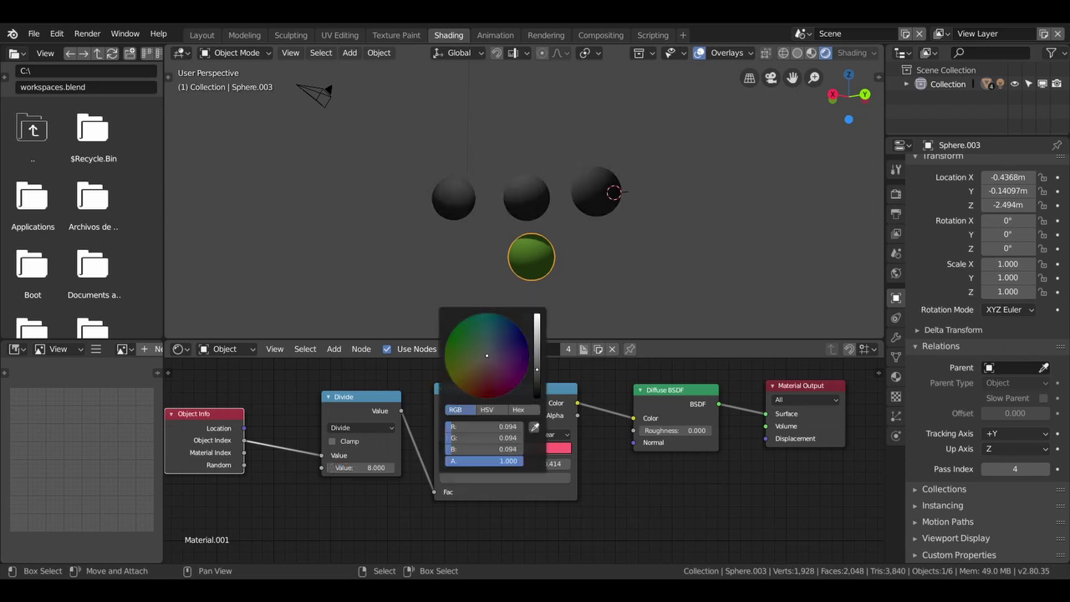
scroll(486, 355, up, 5)
click(499, 329)
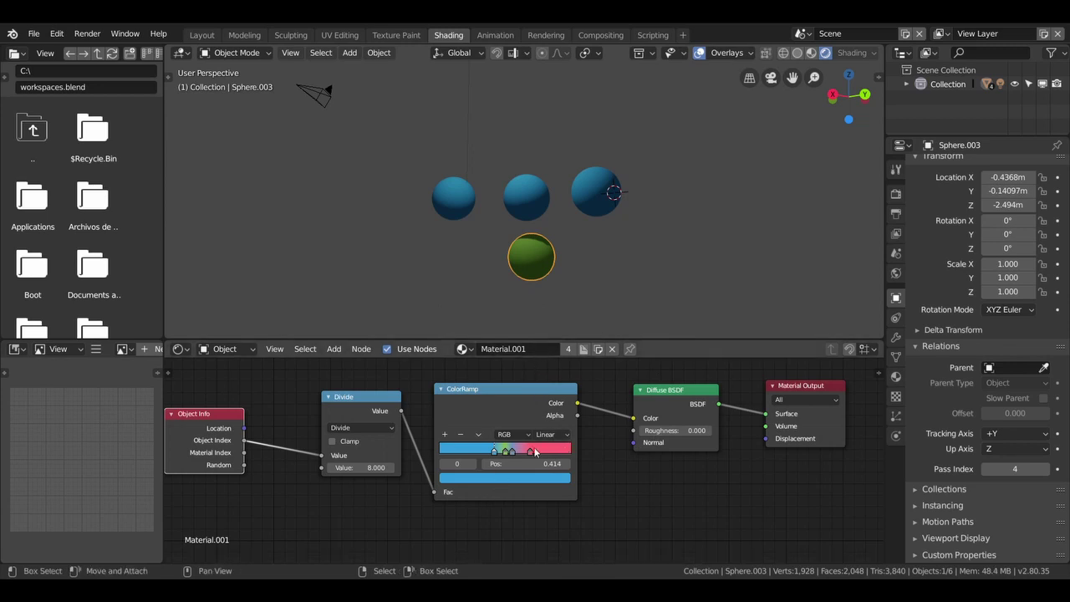
mouse_move(494, 451)
mouse_down()
mouse_move(517, 452)
mouse_move(481, 453)
mouse_up()
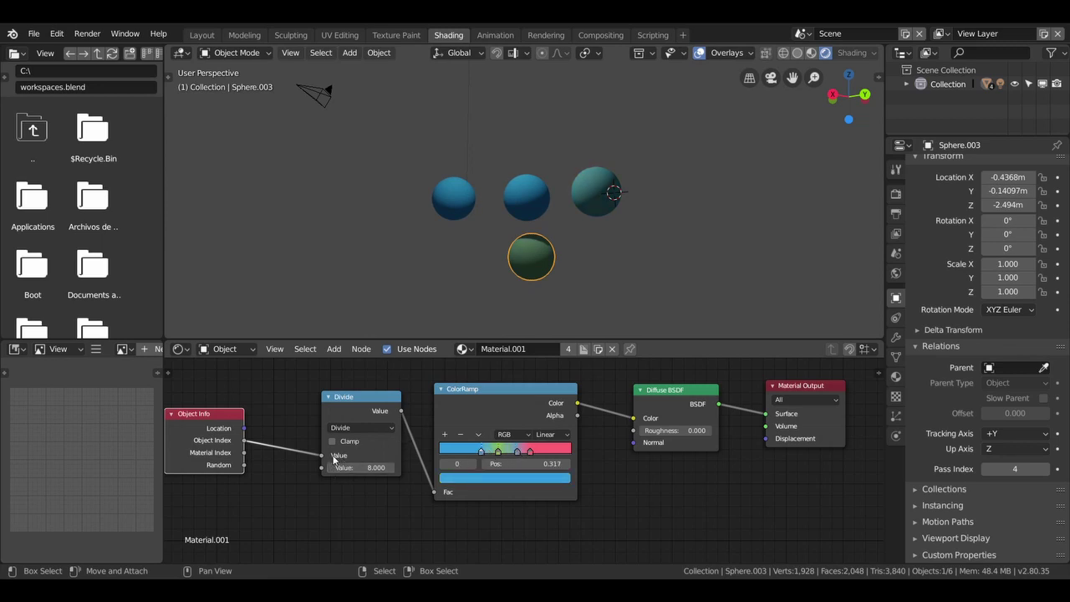
Experiment with Divide values, entering 8 and then 1.05.
drag(343, 467, 373, 467)
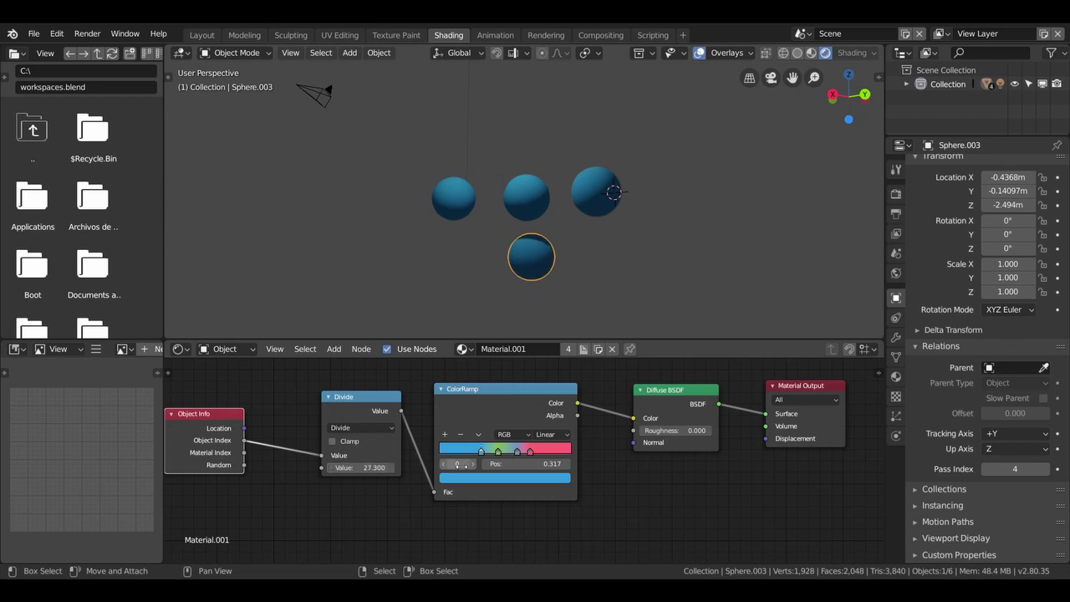
click(373, 467)
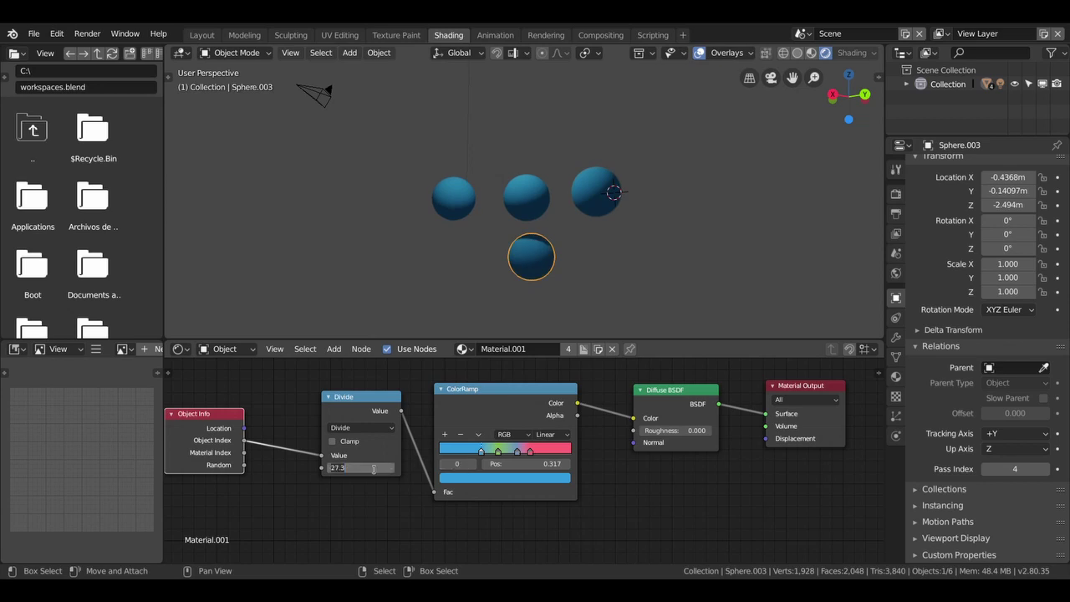
text(8)
key(Return)
drag(376, 467, 378, 468)
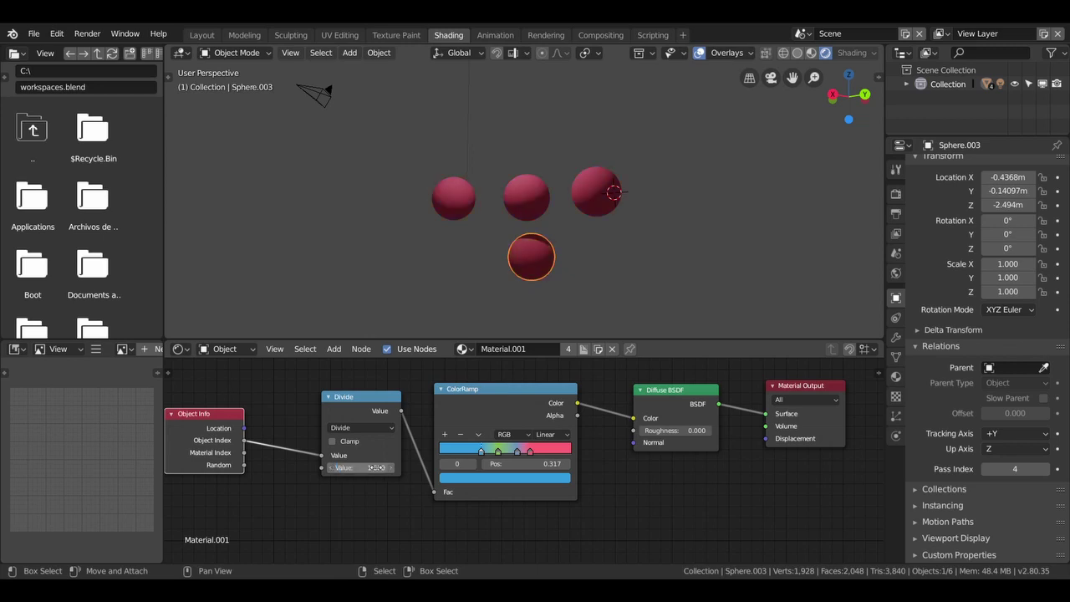
click(376, 467)
text(1.0)
text(5)
key(Return)
Orbit to compare sphere colours, then set the Divide value to 4 and finally 5.
middle_drag(576, 205, 600, 221)
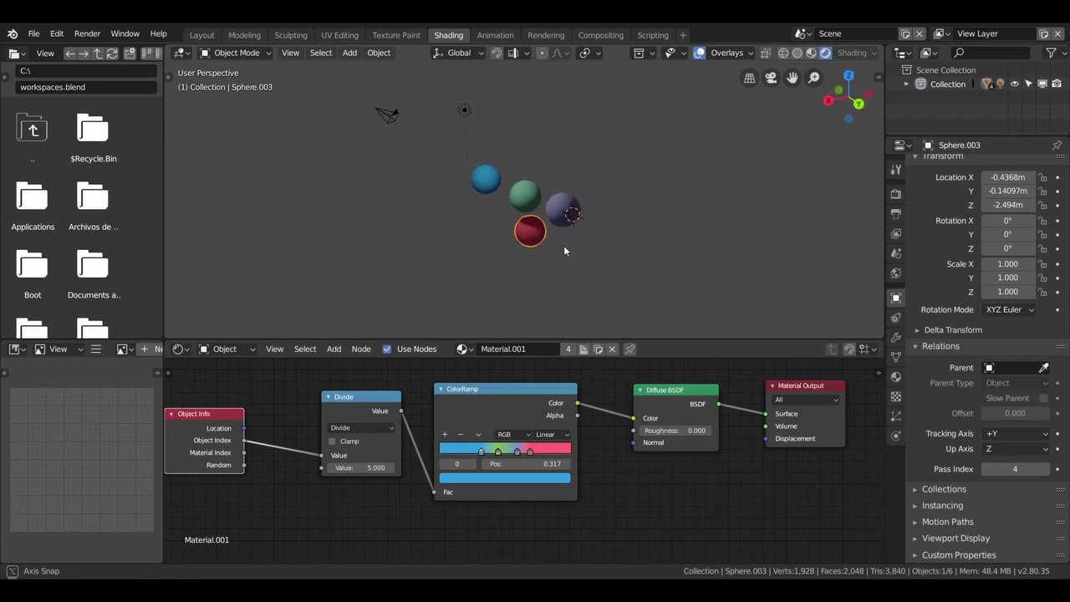
middle_drag(600, 221, 498, 182)
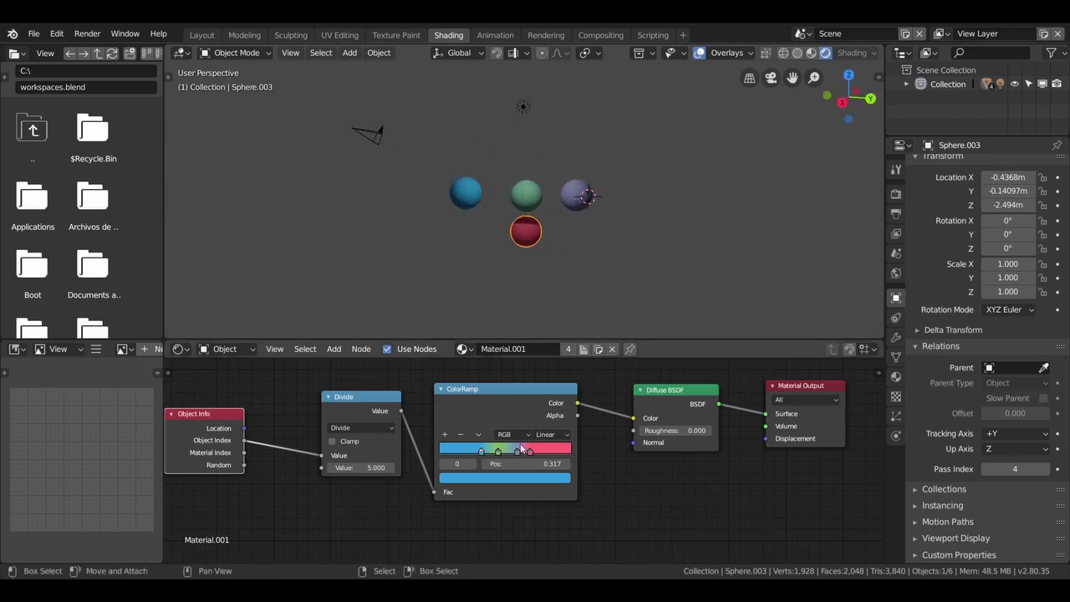
click(354, 467)
text(4)
key(Return)
click(361, 469)
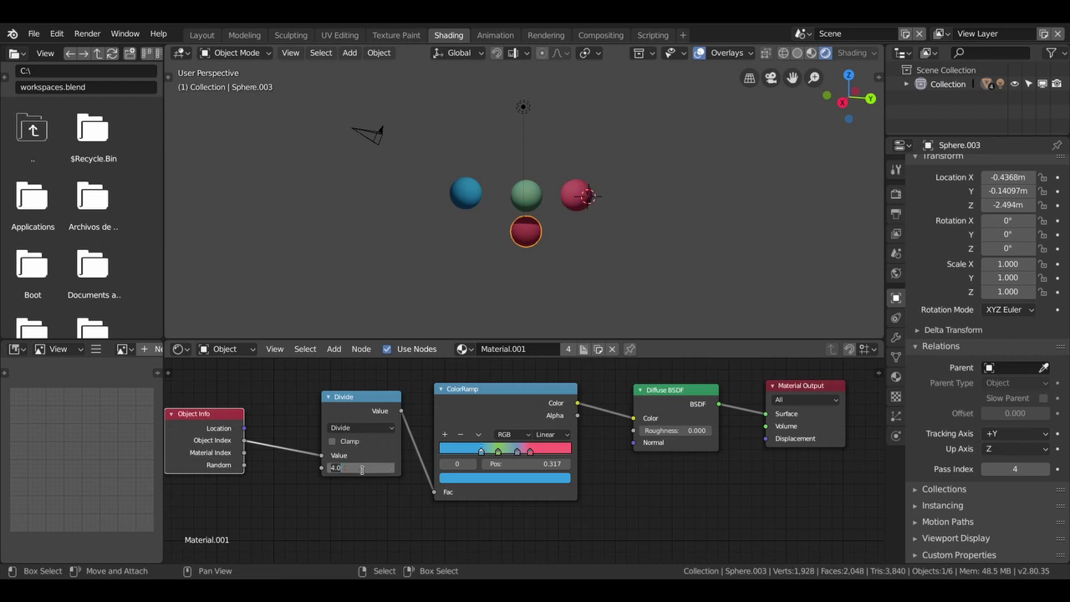
text(5)
key(Return)
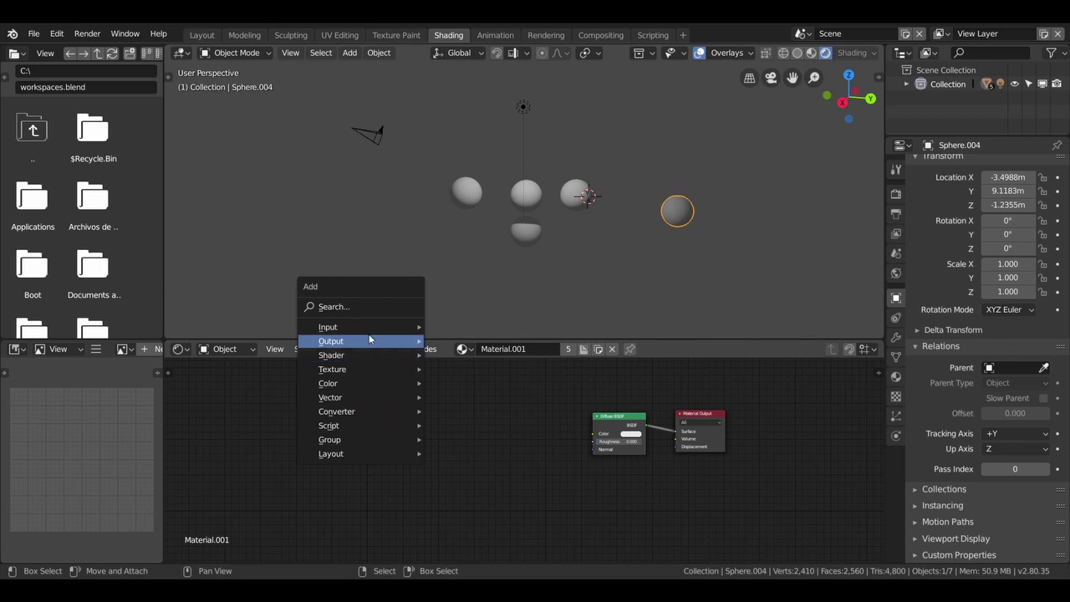
mouse_move(328, 327)
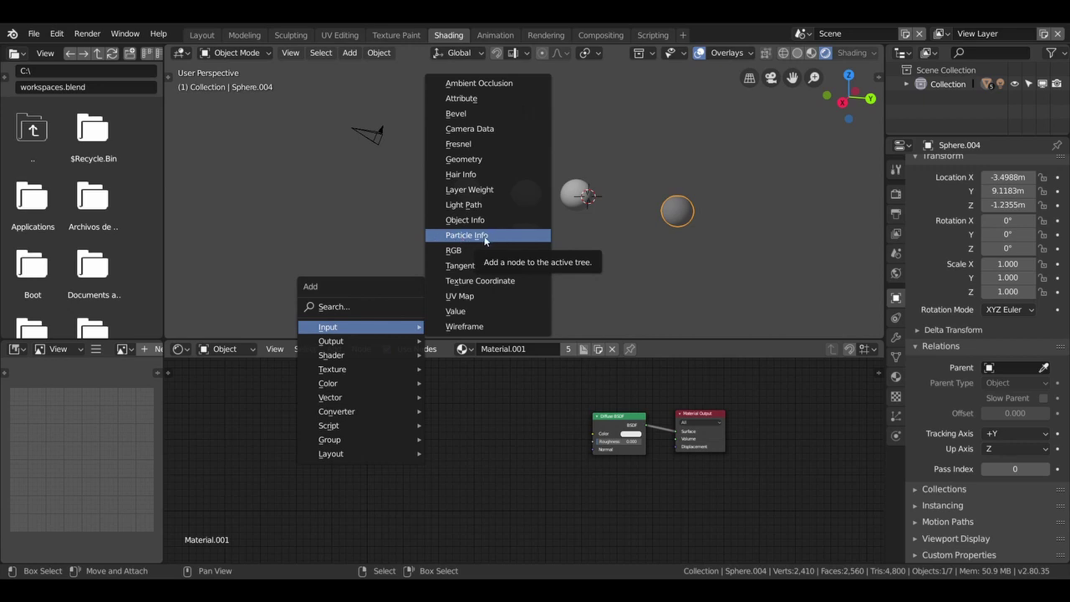
Add an RGB input node linked to the Diffuse BSDF Color, set to purple.
click(451, 253)
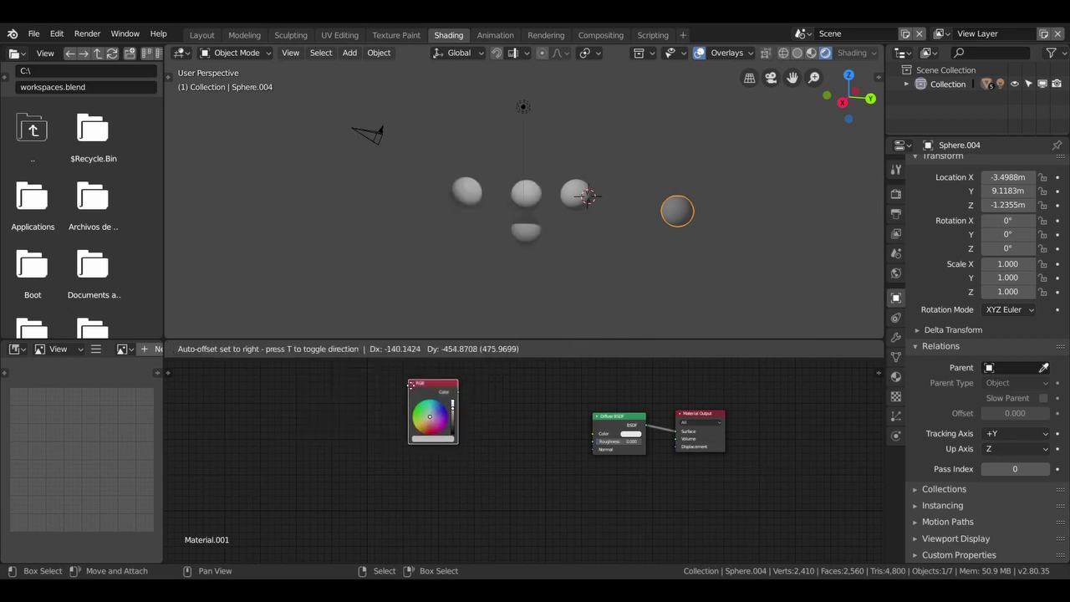
click(410, 385)
scroll(489, 418, up, 3)
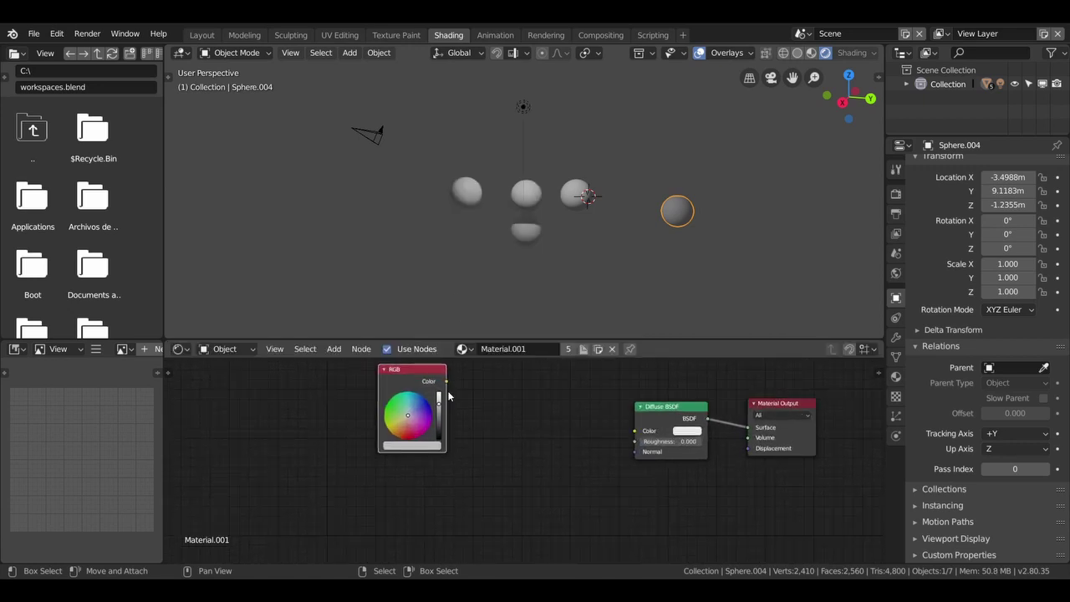
drag(446, 381, 635, 431)
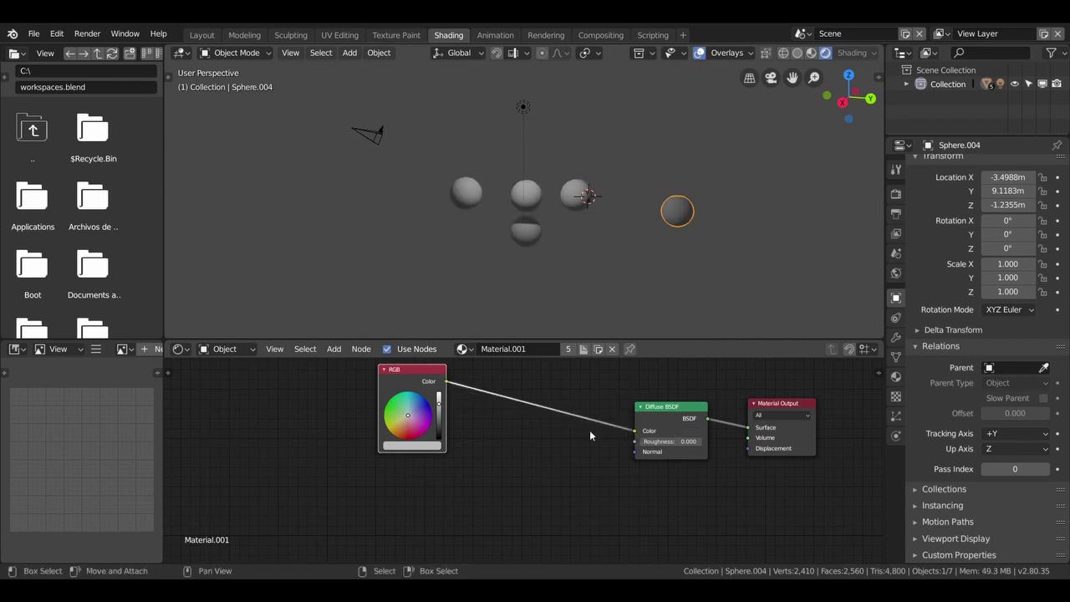
mouse_move(422, 413)
mouse_down()
mouse_move(388, 427)
mouse_move(410, 424)
mouse_up()
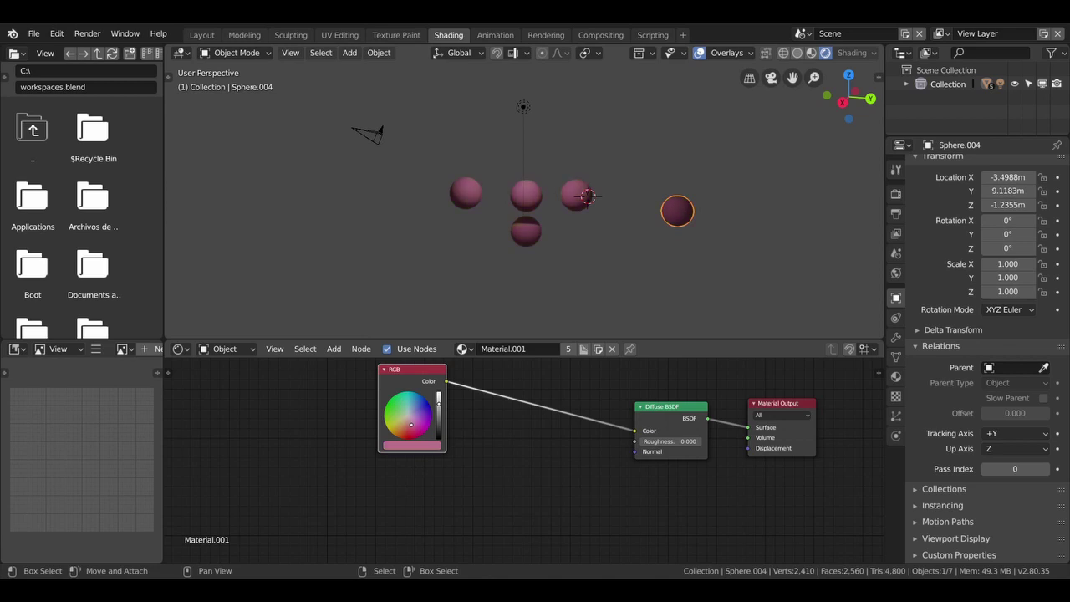
drag(410, 424, 419, 411)
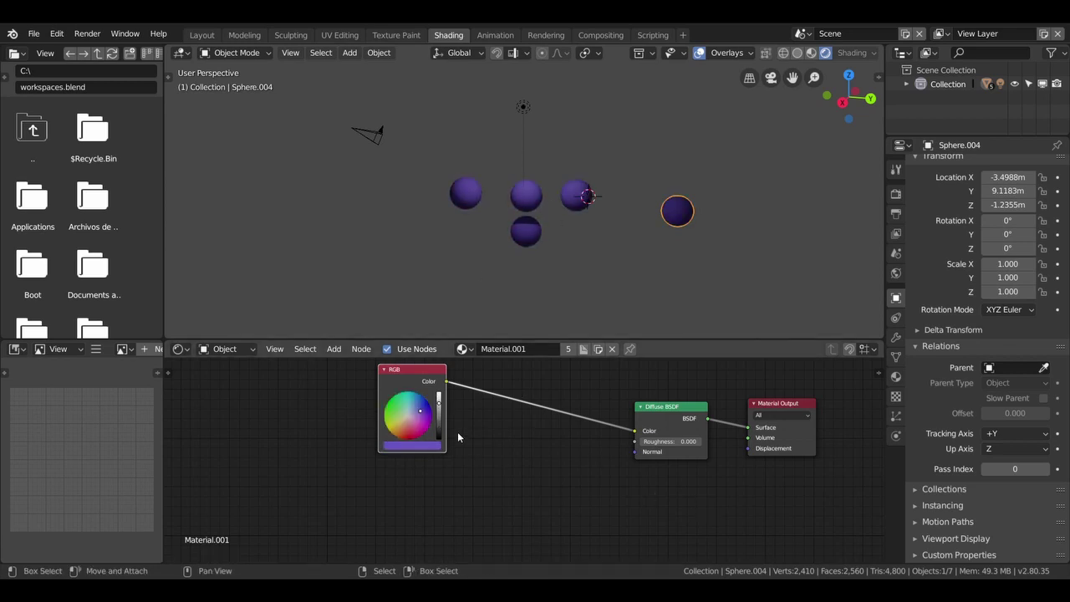
Reposition the RGB node, disconnect and reconnect its link, then delete it.
key(shift+a)
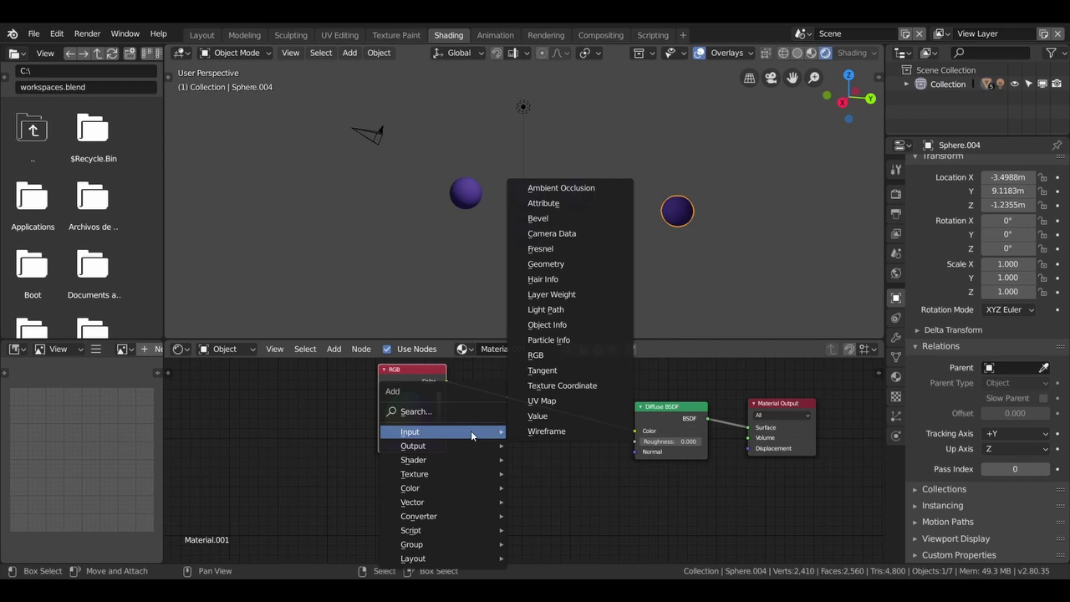
click(419, 446)
click(419, 445)
click(419, 446)
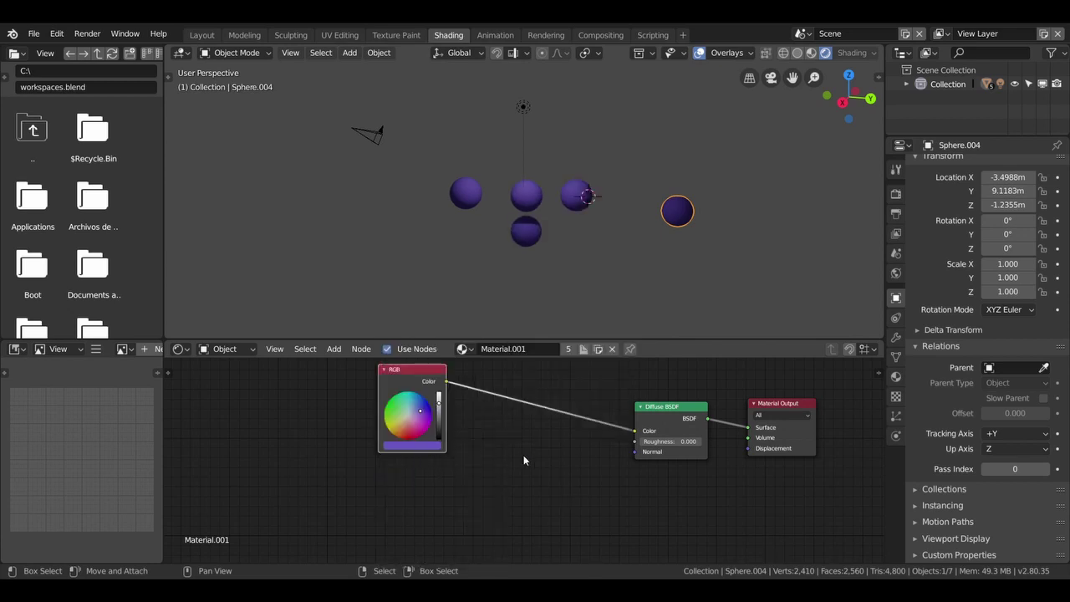
drag(422, 369, 354, 370)
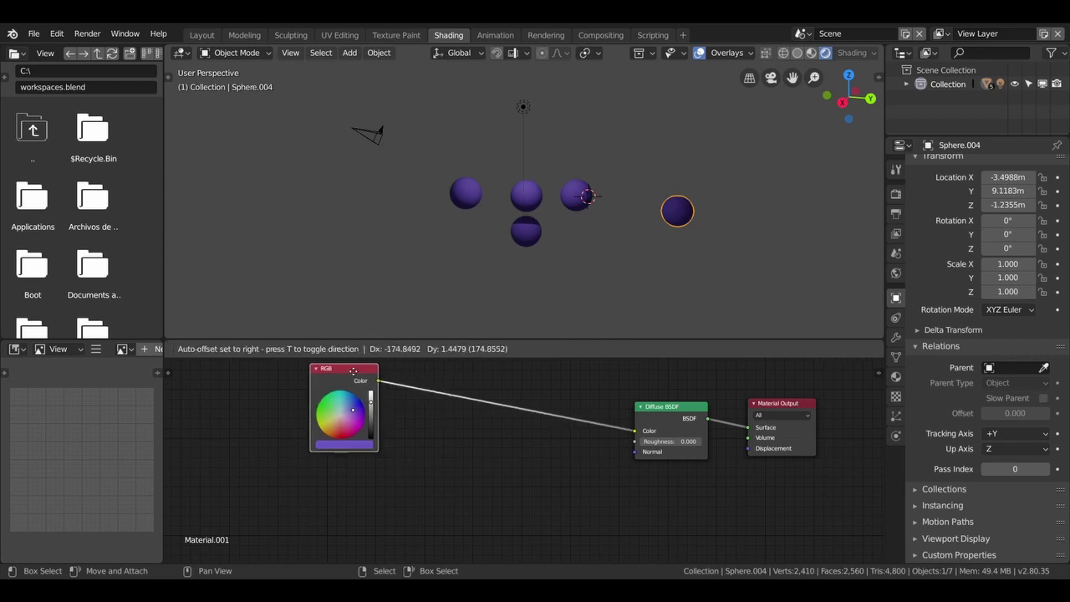
mouse_move(635, 432)
mouse_down()
mouse_move(613, 435)
mouse_move(651, 433)
mouse_up()
click(683, 431)
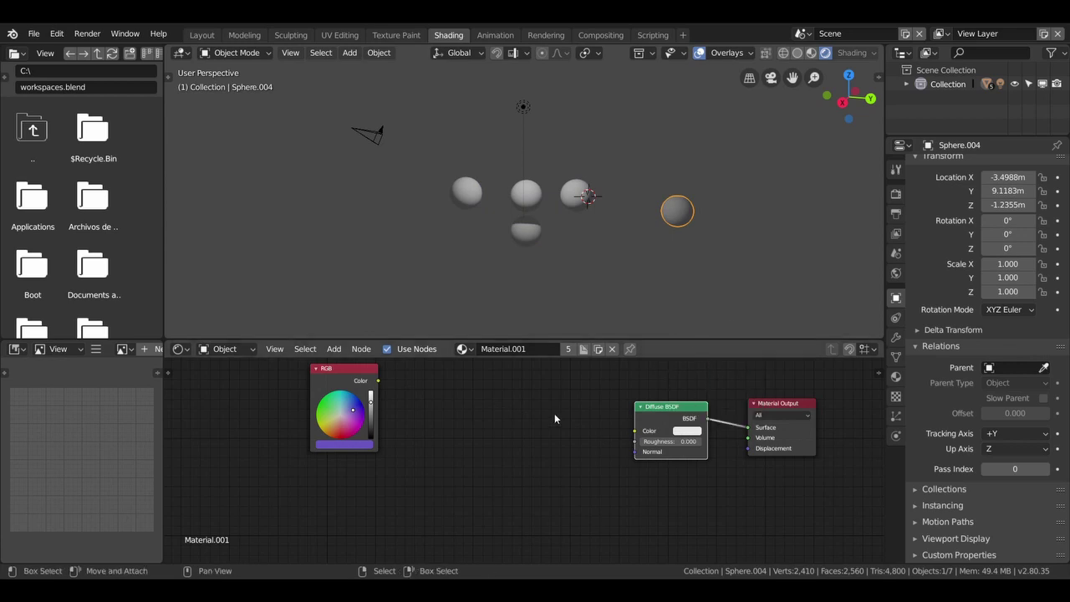
drag(378, 380, 636, 431)
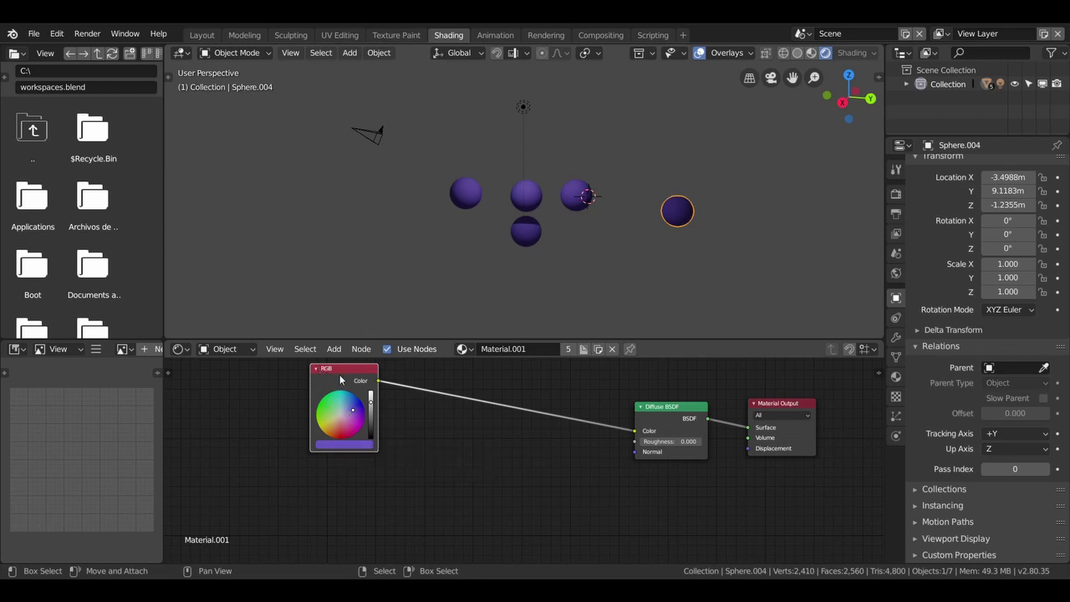
drag(337, 374, 438, 385)
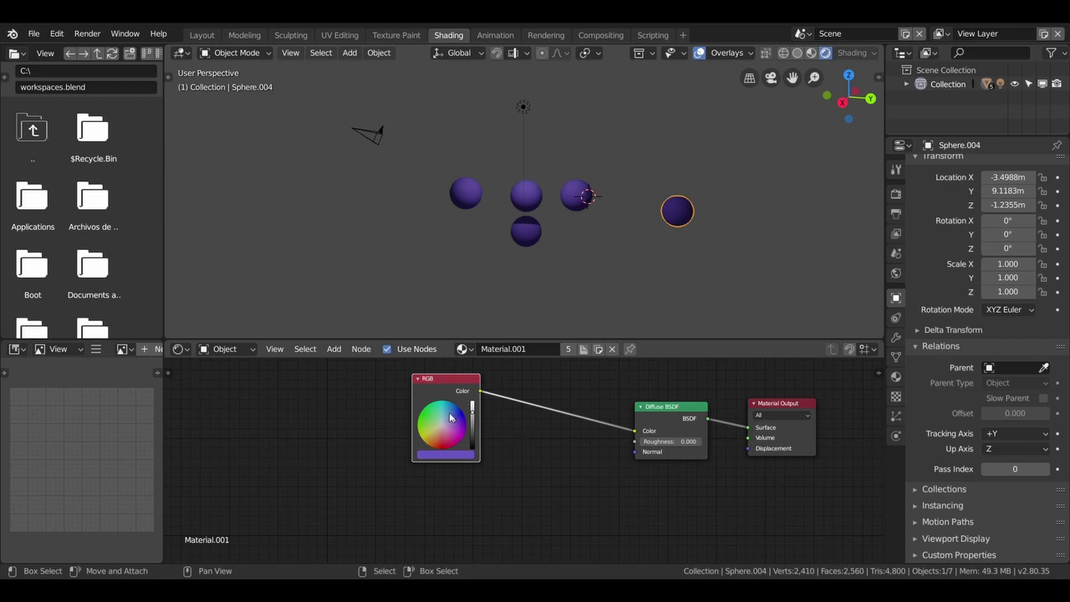
key(x)
key(shift+a)
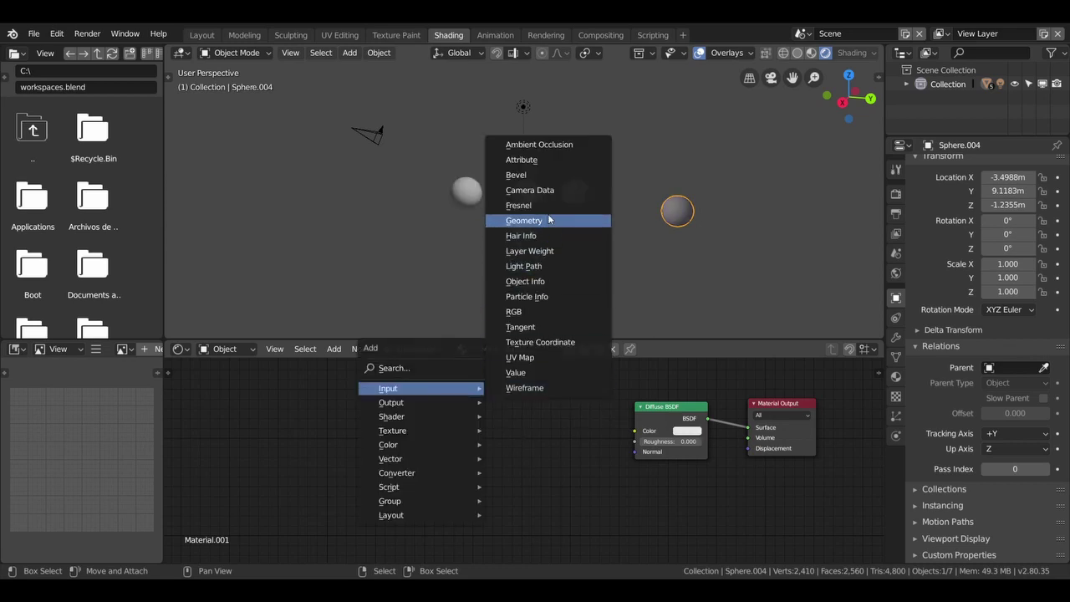
Feed a Tangent node into the Diffuse Normal and cycle its axis through Y, X, Z and back to X.
click(520, 326)
drag(464, 452, 635, 451)
scroll(609, 314, up, 3)
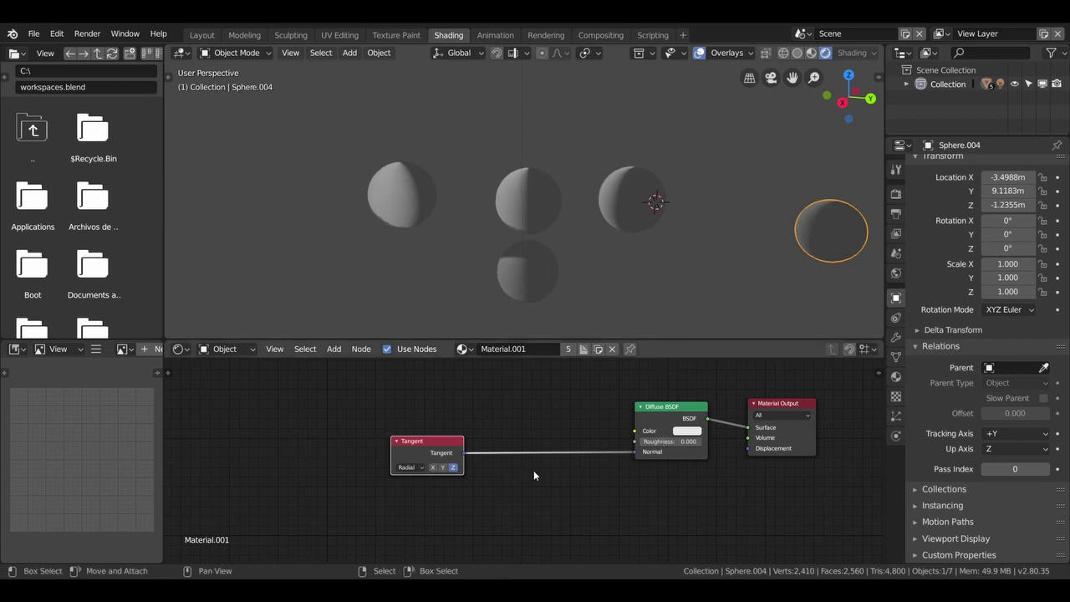
click(442, 468)
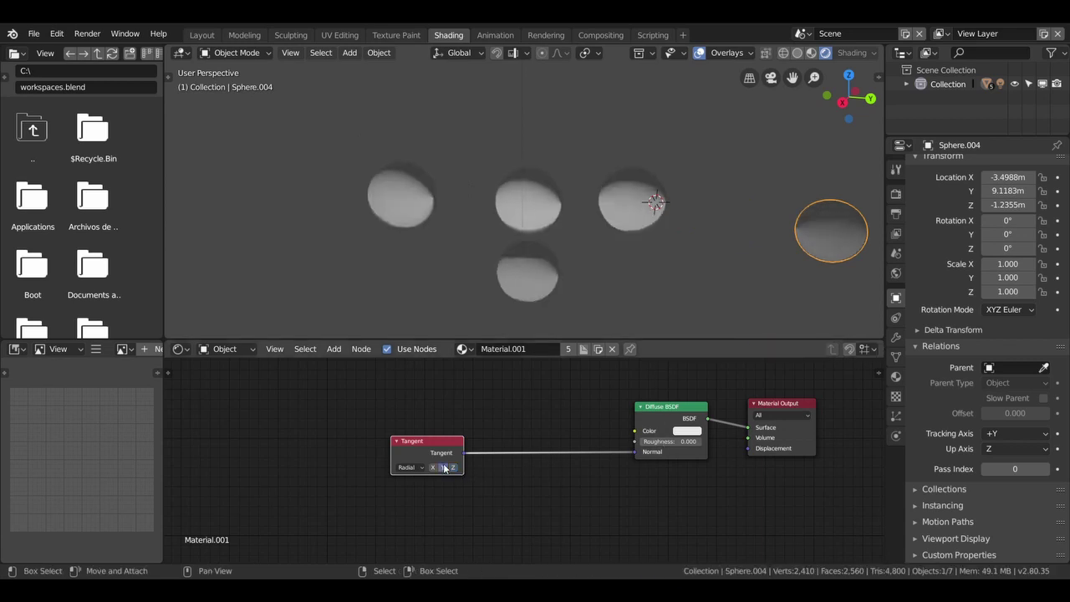
click(433, 467)
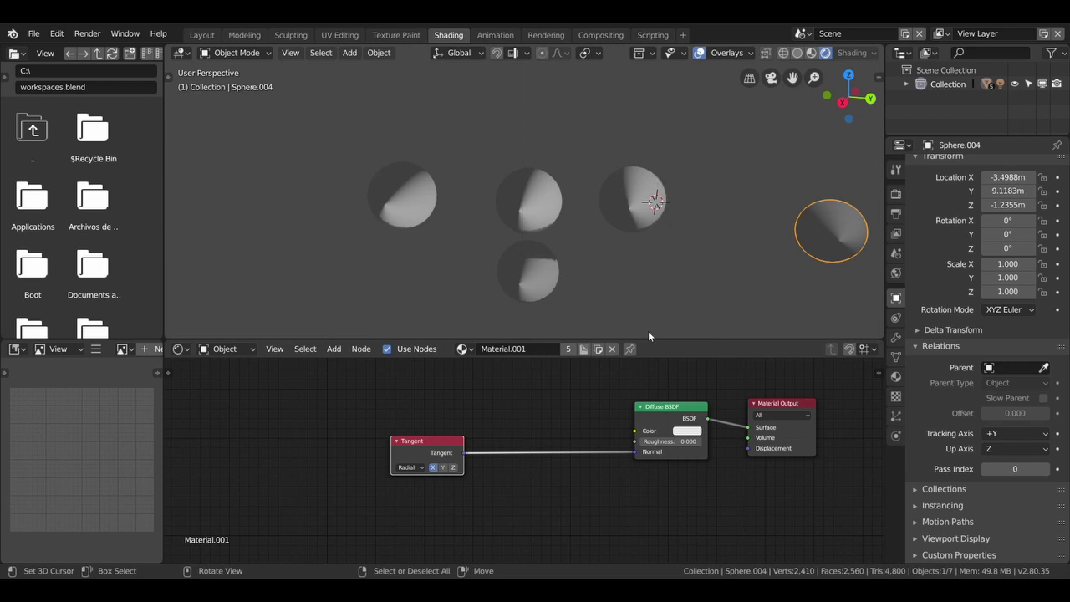
click(452, 468)
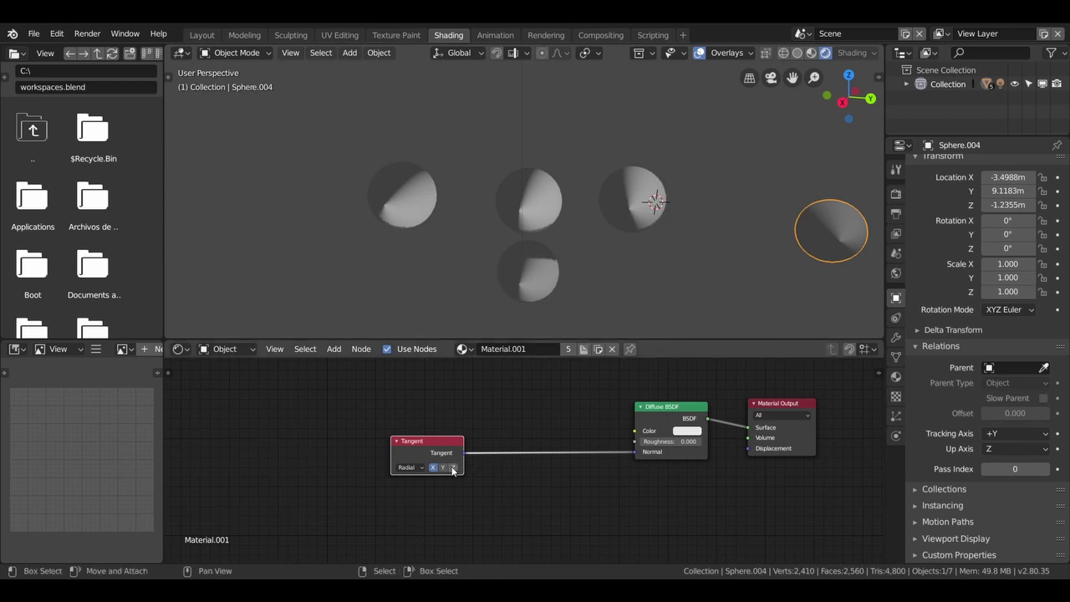
click(433, 467)
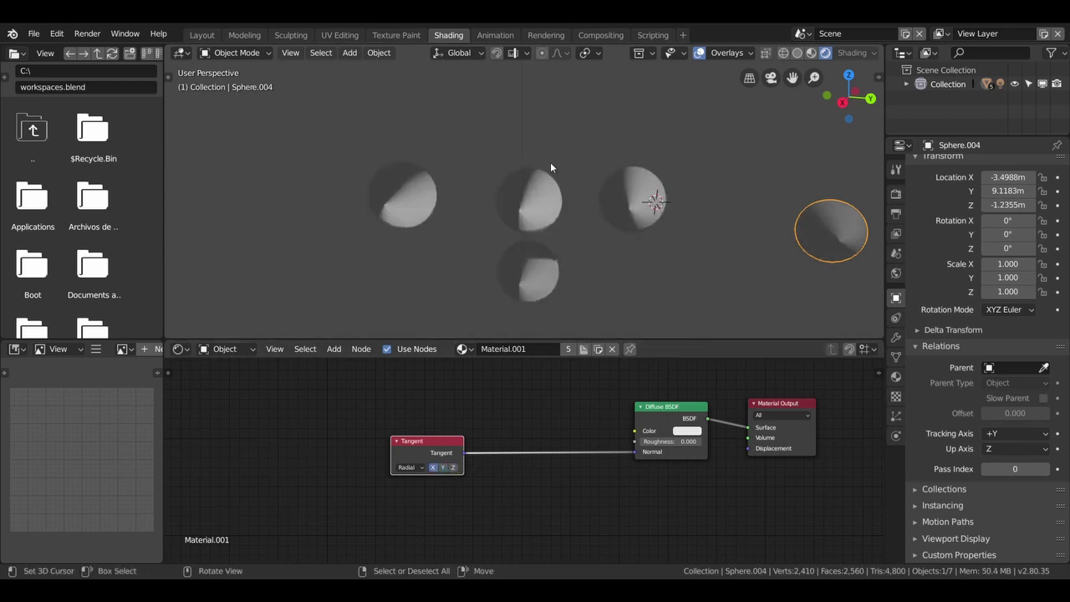
Switch the Tangent node to UV Map mode, then delete it.
click(410, 467)
click(414, 444)
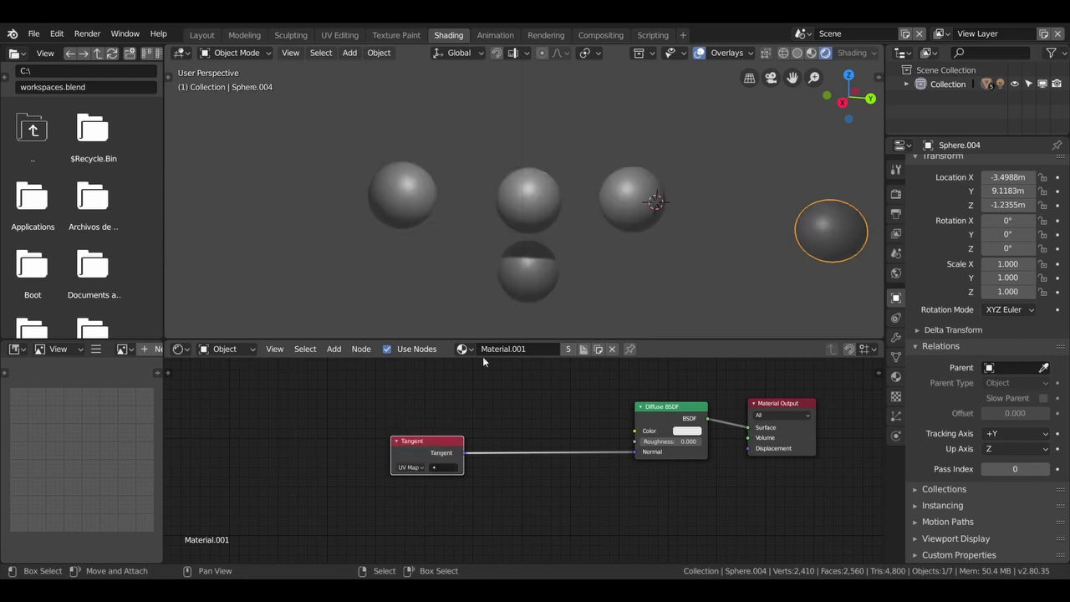
key(Delete)
key(shift+a)
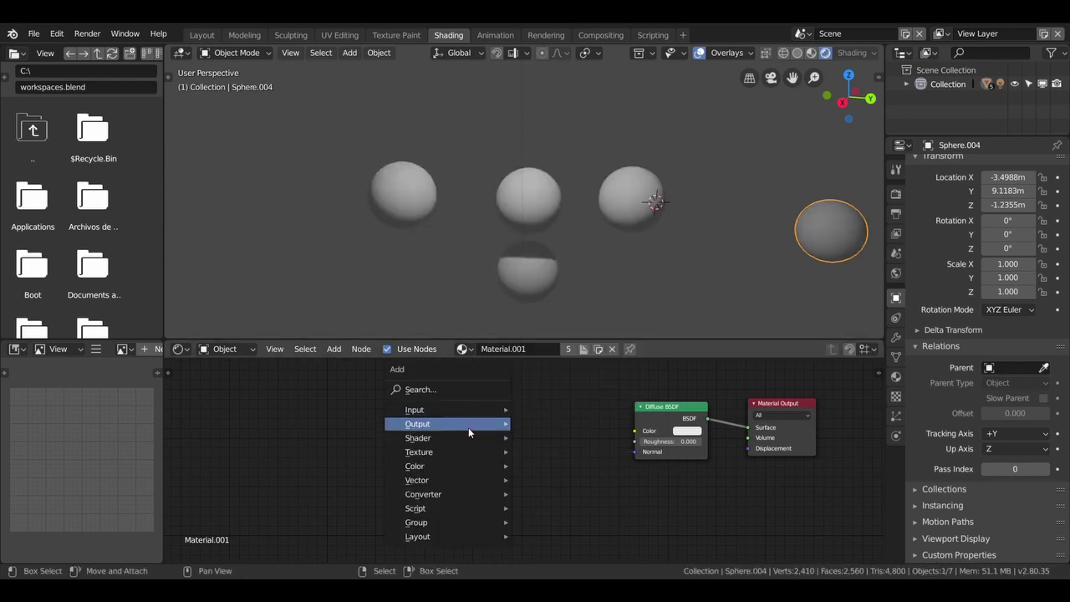
Discard a trial Mapping node and place a Texture Coordinate node left of the shader.
click(544, 508)
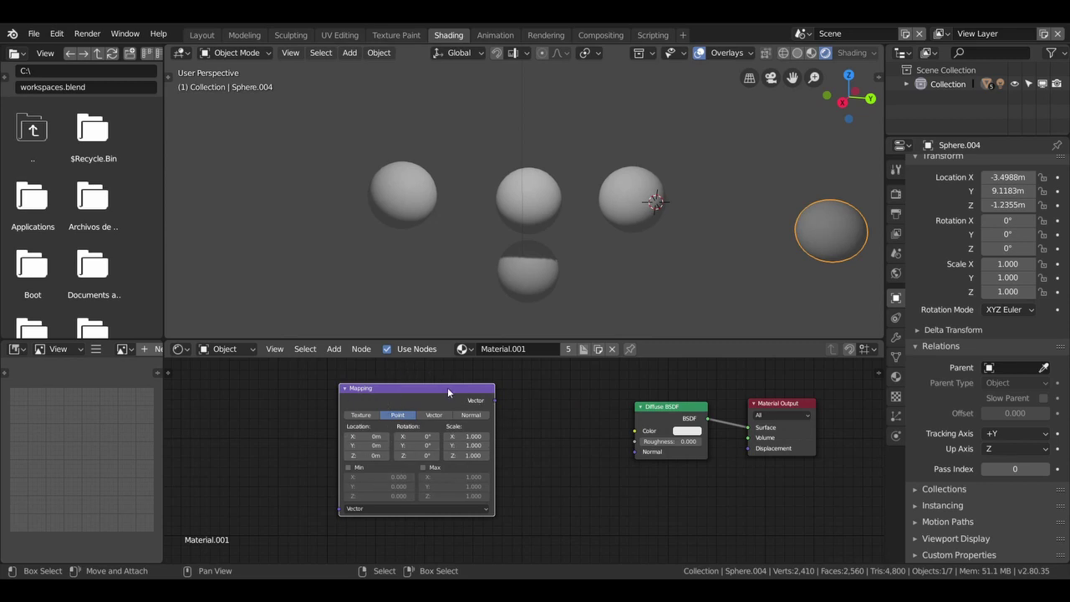
key(Delete)
key(shift+a)
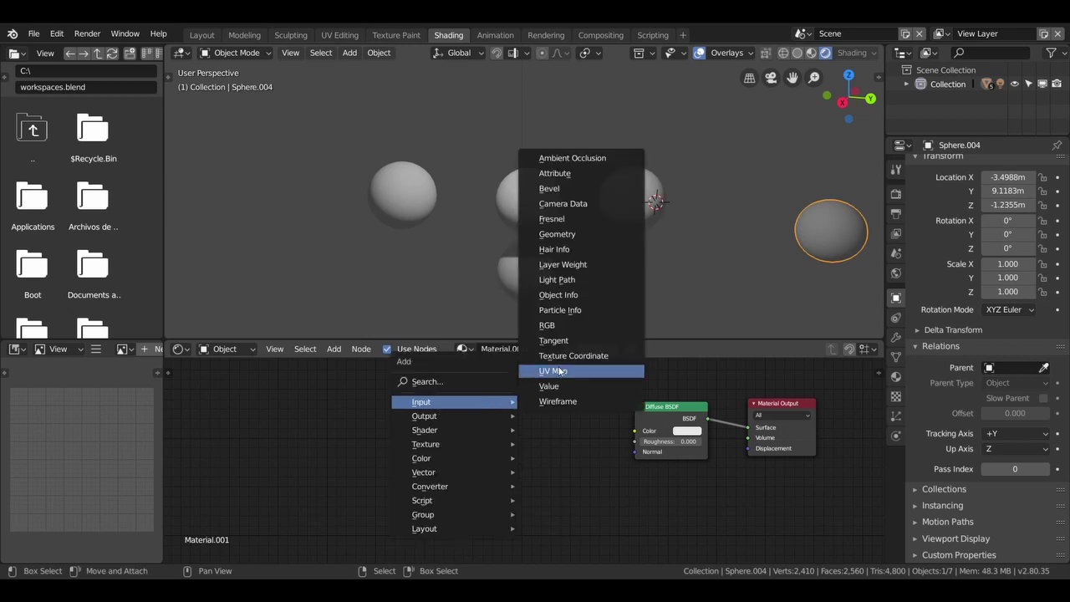
click(577, 360)
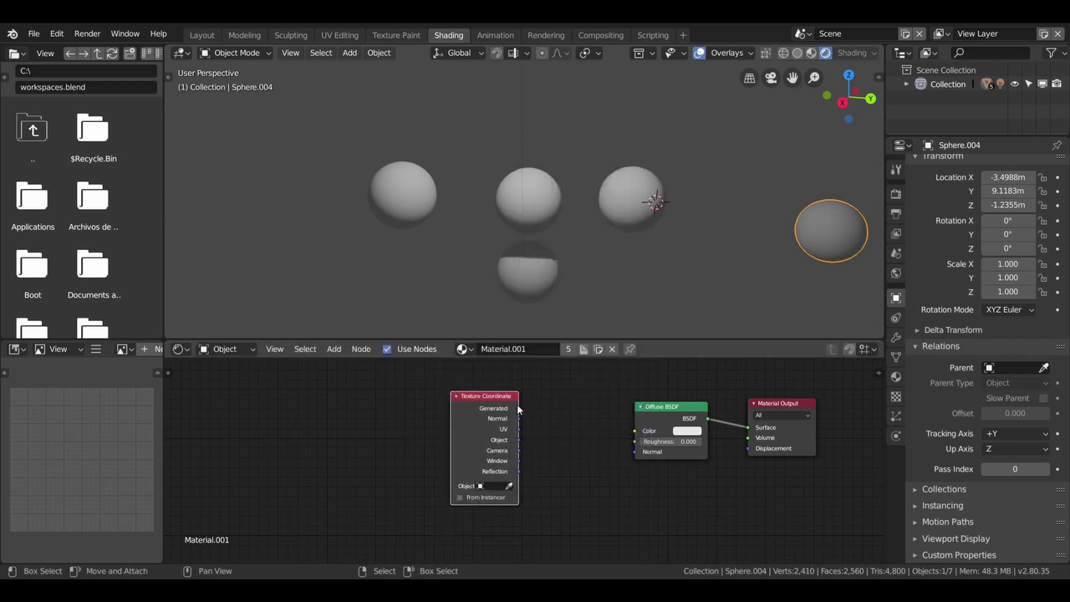
click(296, 387)
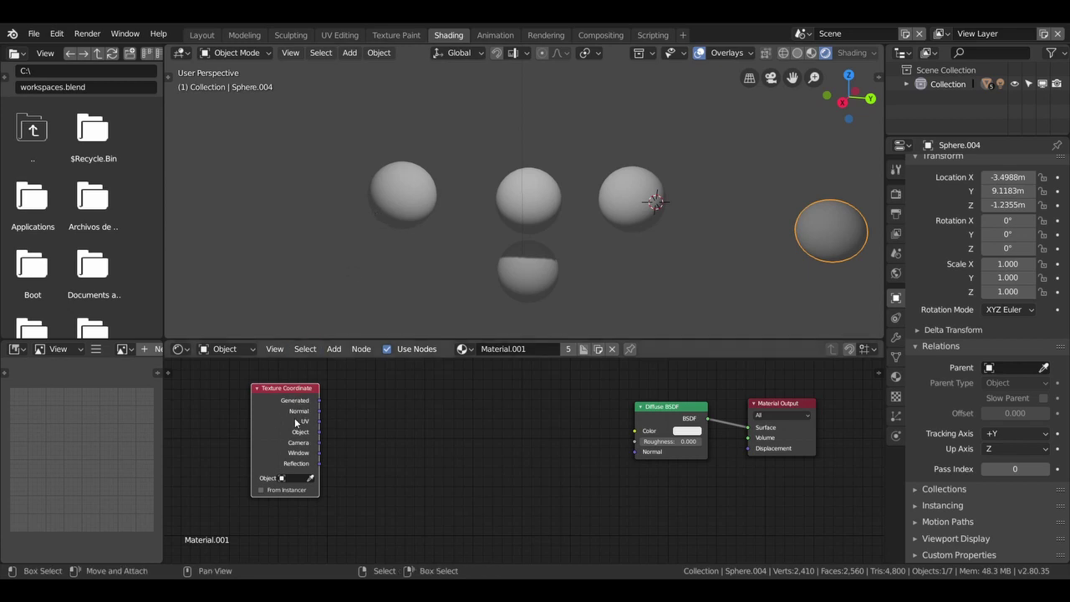
key(shift+a)
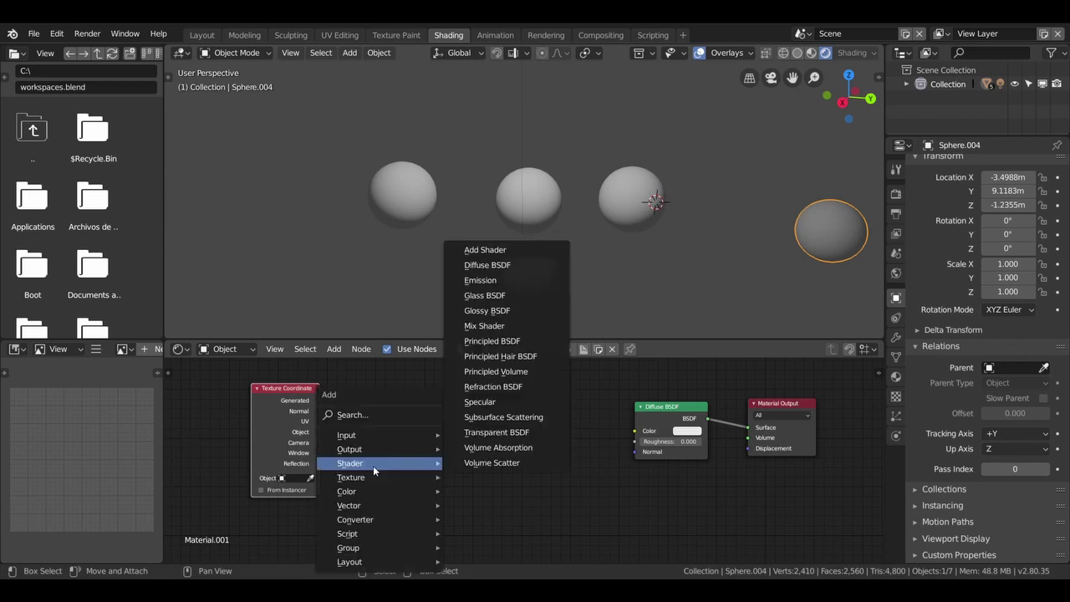
mouse_move(351, 478)
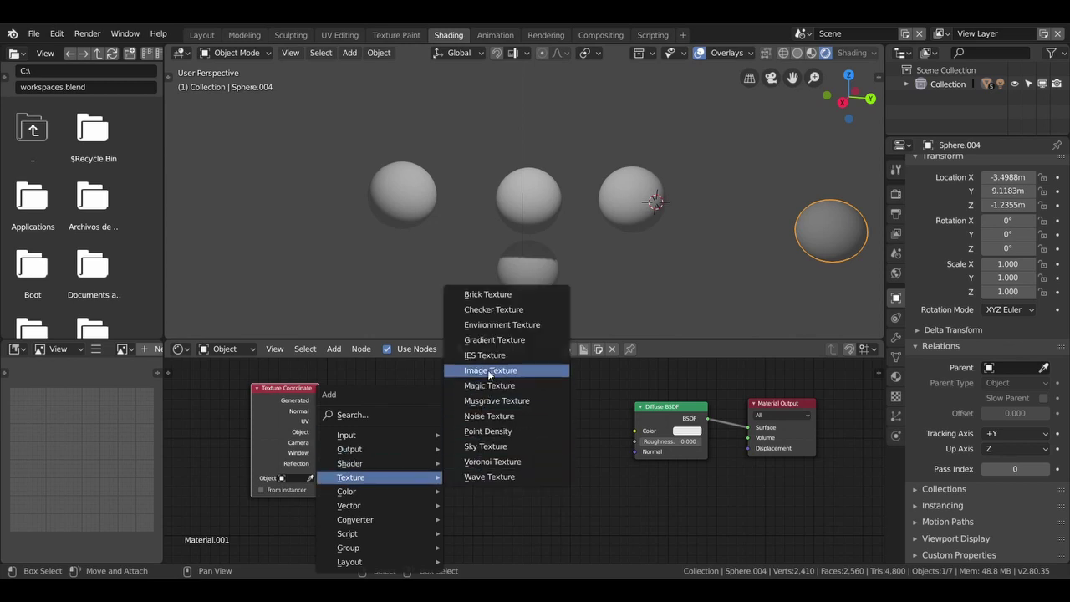
Add an Image Texture node and space it apart from the Texture Coordinate node.
click(487, 370)
click(422, 393)
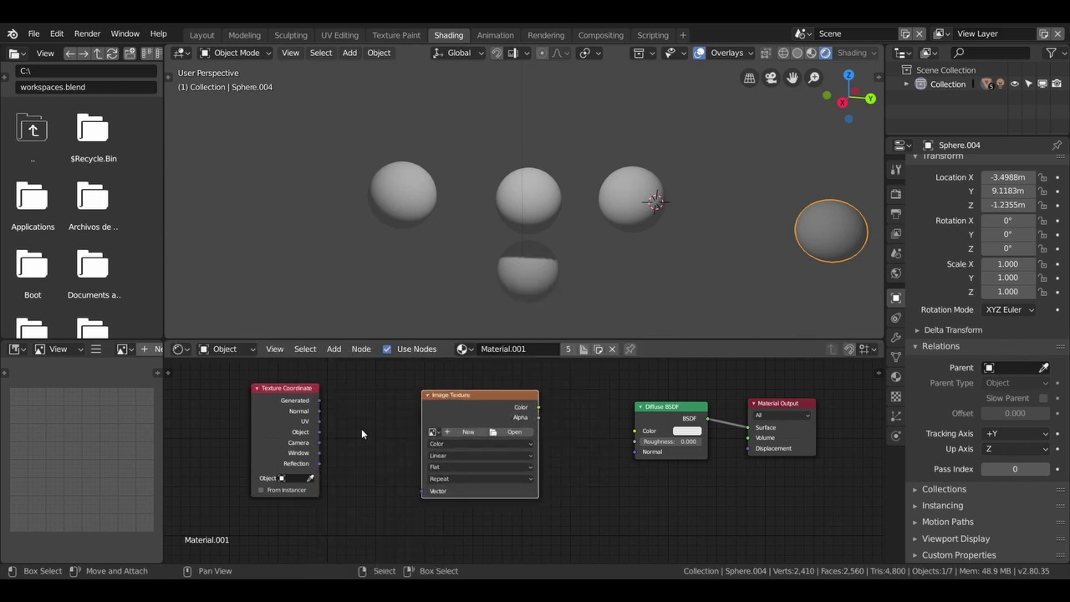
drag(470, 393, 528, 394)
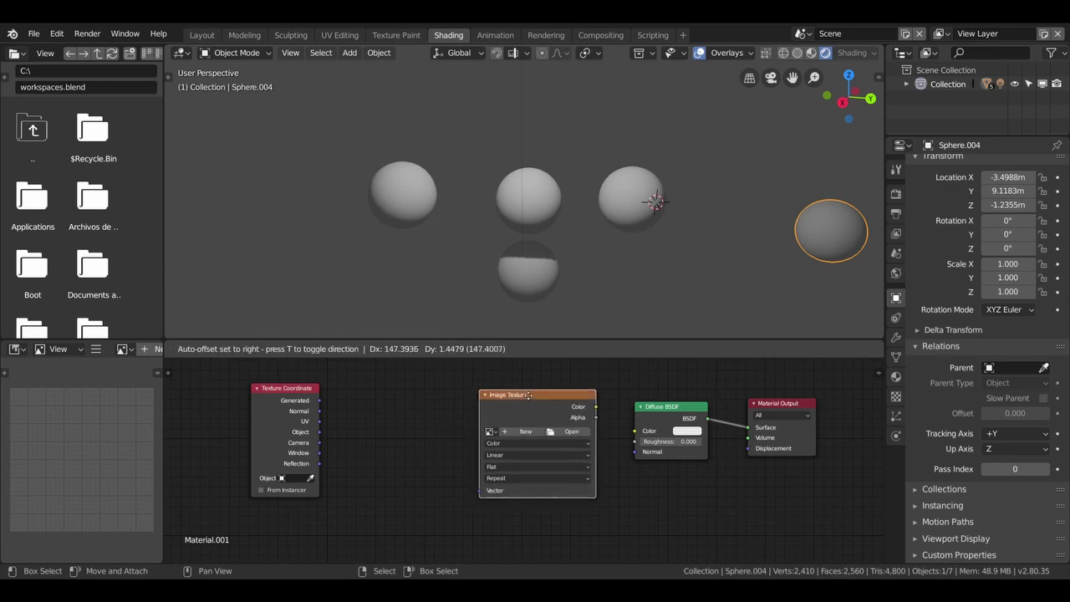
drag(298, 390, 238, 389)
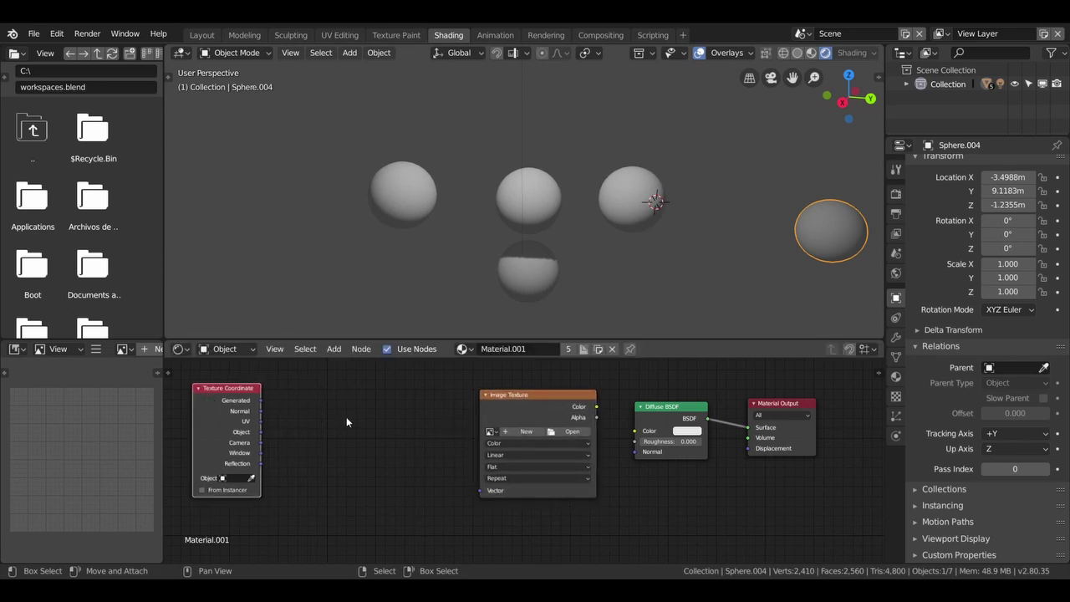
Insert a Mapping node linking Texture Coordinate Generated to the Image Texture Vector.
key(shift+a)
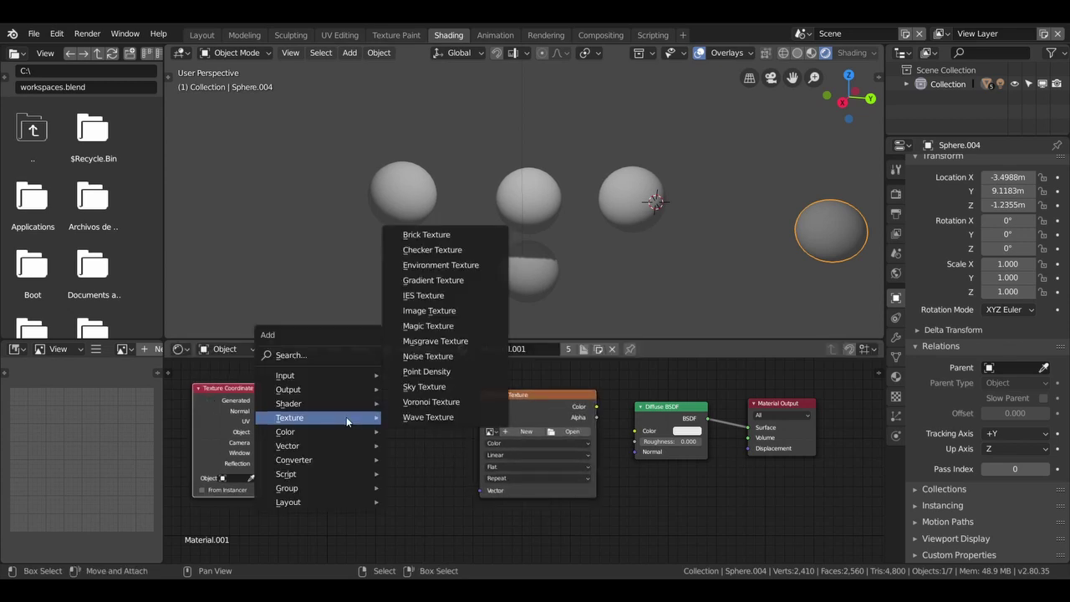
mouse_move(287, 446)
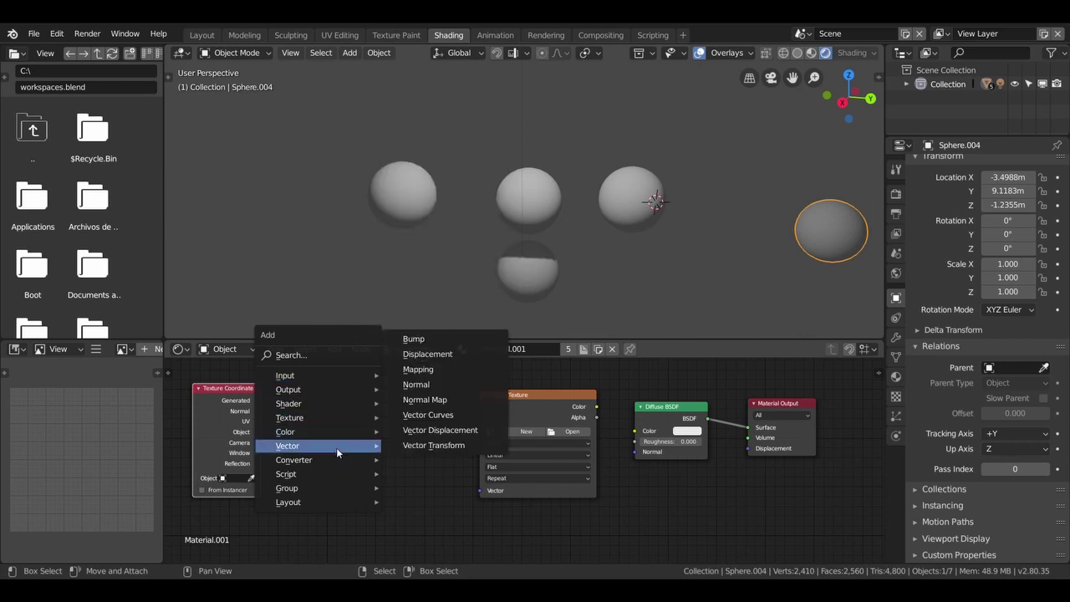
click(428, 371)
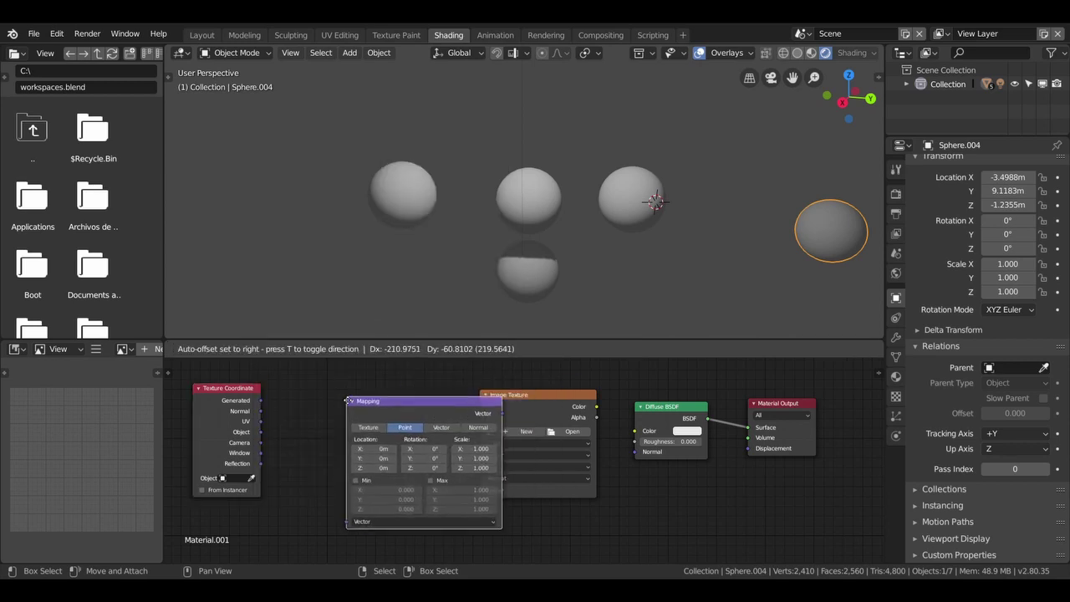
click(304, 396)
drag(455, 408, 480, 490)
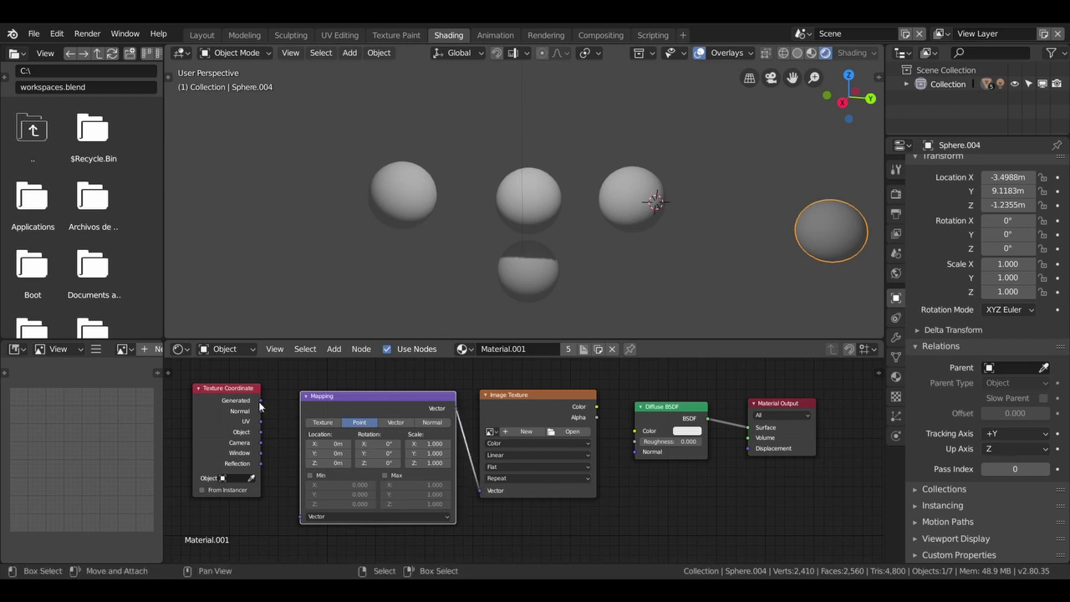
drag(259, 401, 301, 516)
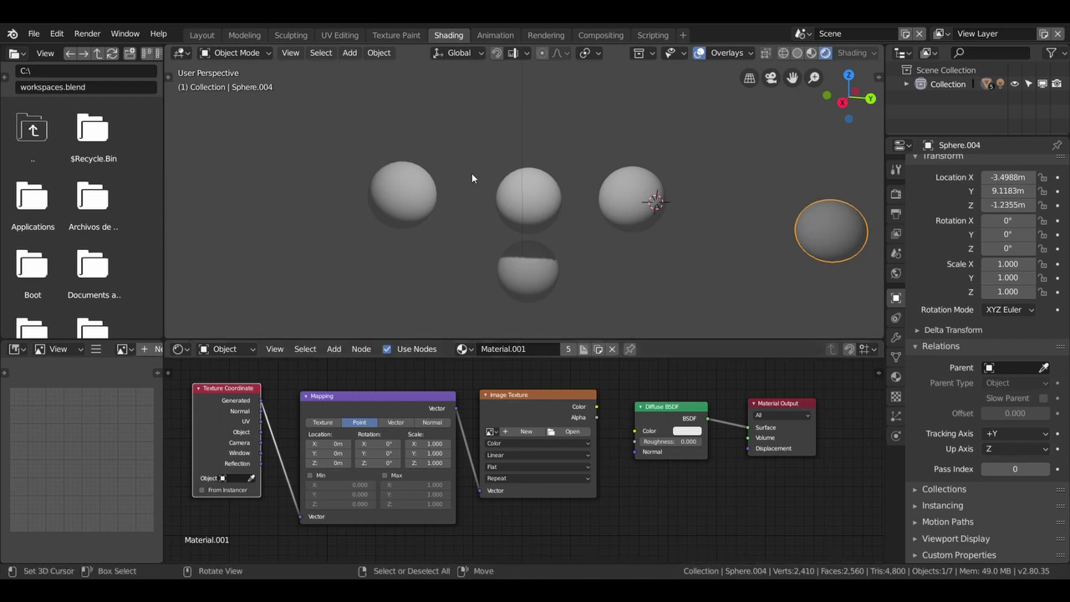
Connect the Image Texture Color output to the Diffuse BSDF Color.
drag(596, 407, 636, 430)
drag(556, 396, 578, 403)
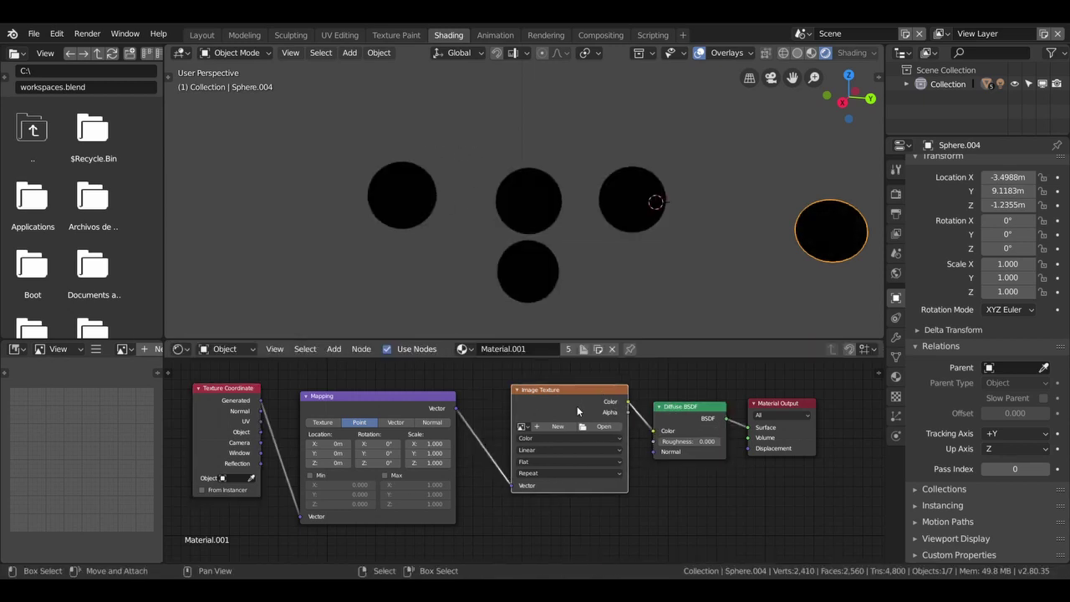
click(591, 428)
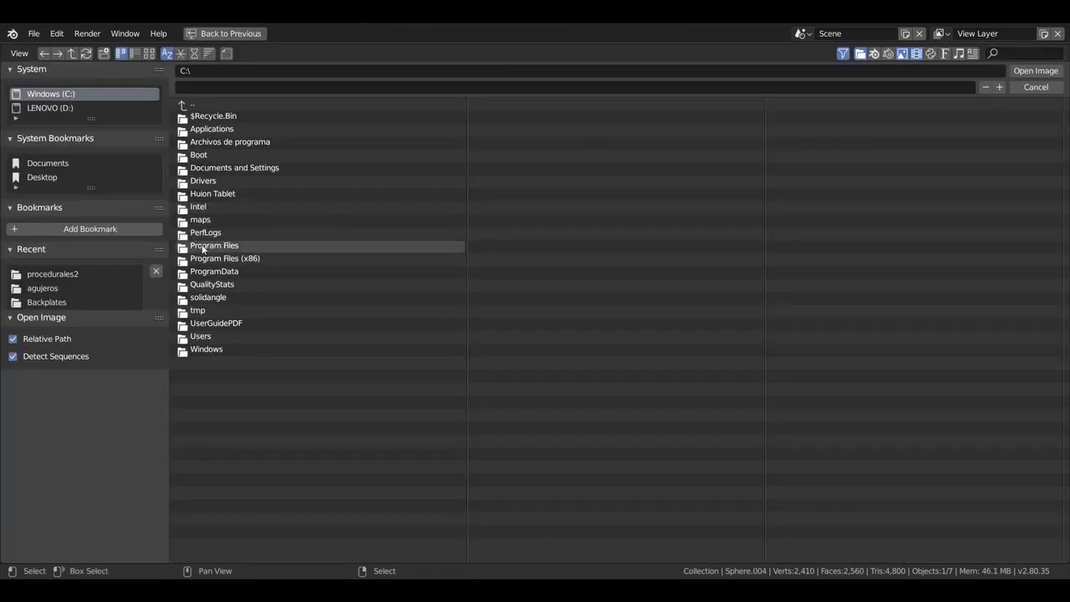
Load 71cOk64bGbL._SL1500_.jpg from the Desktop into the Image Texture and set Mapping Scale X to 0.700.
click(39, 178)
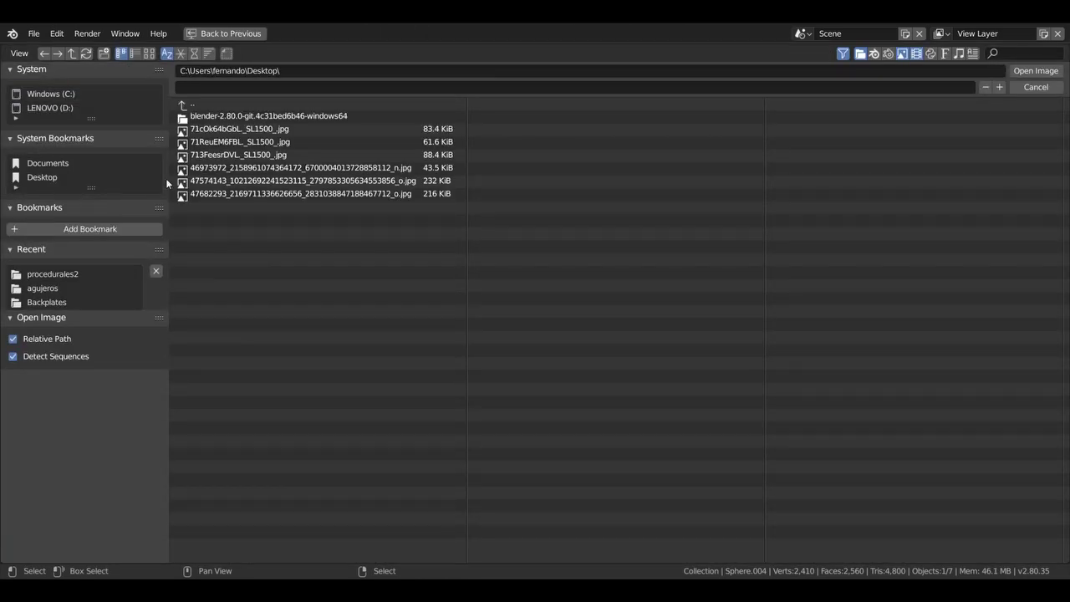
click(215, 130)
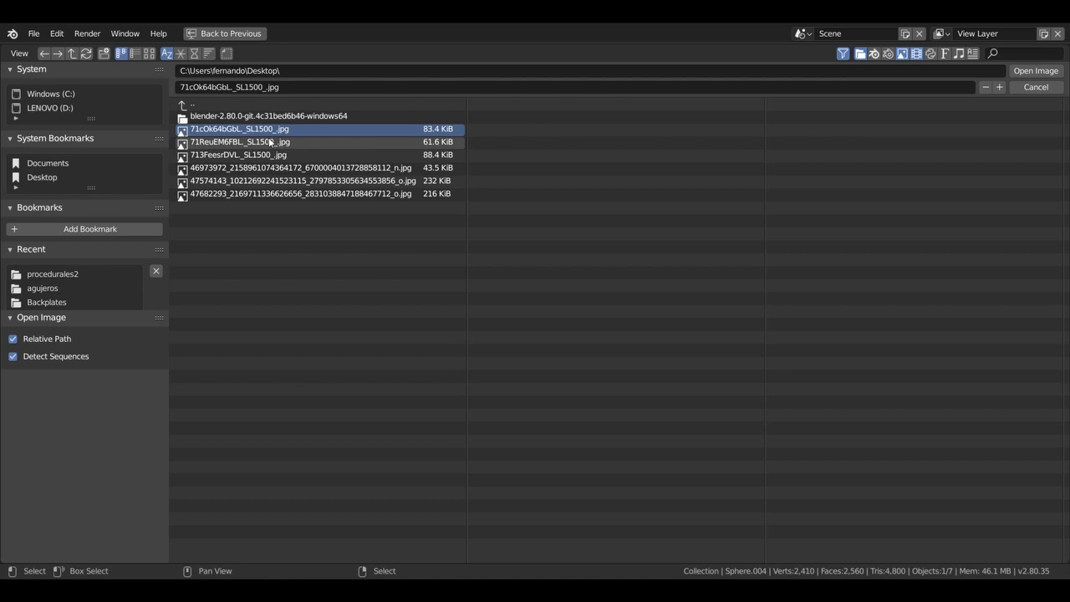
click(149, 54)
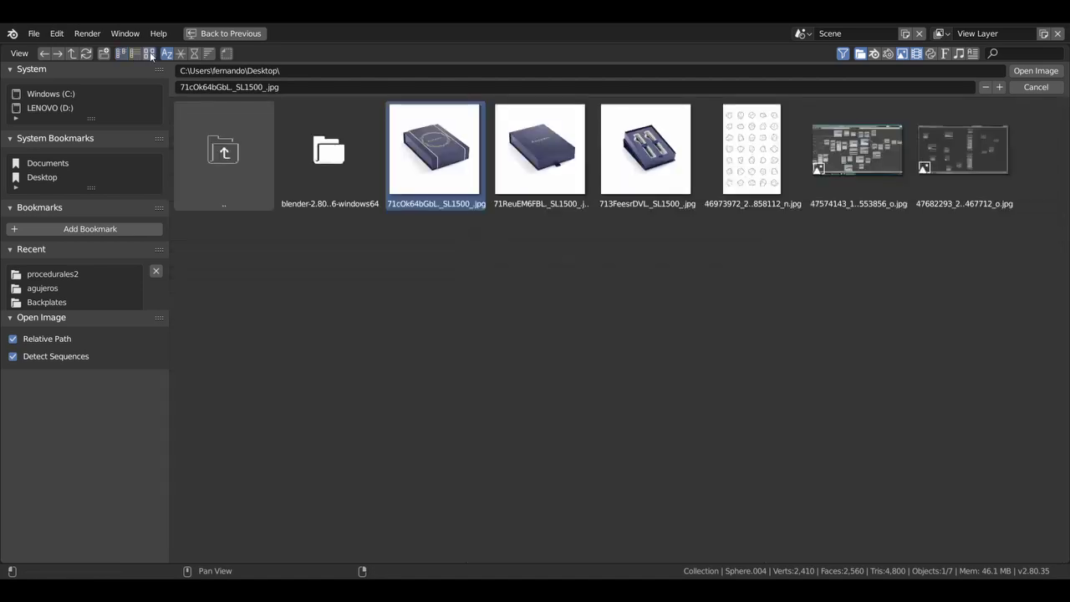
double_click(452, 129)
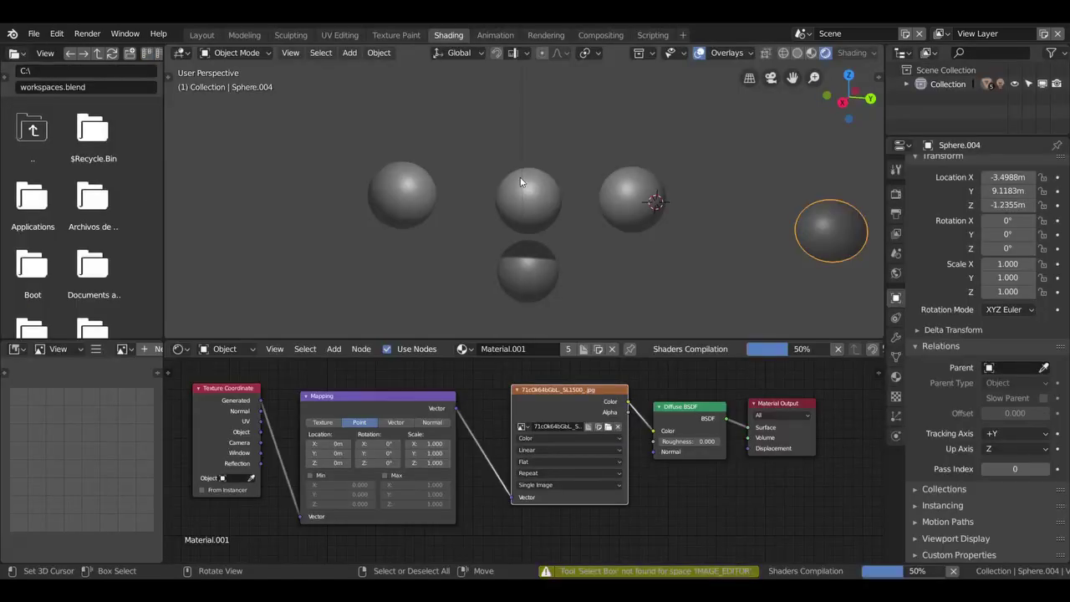
middle_drag(486, 177, 491, 267)
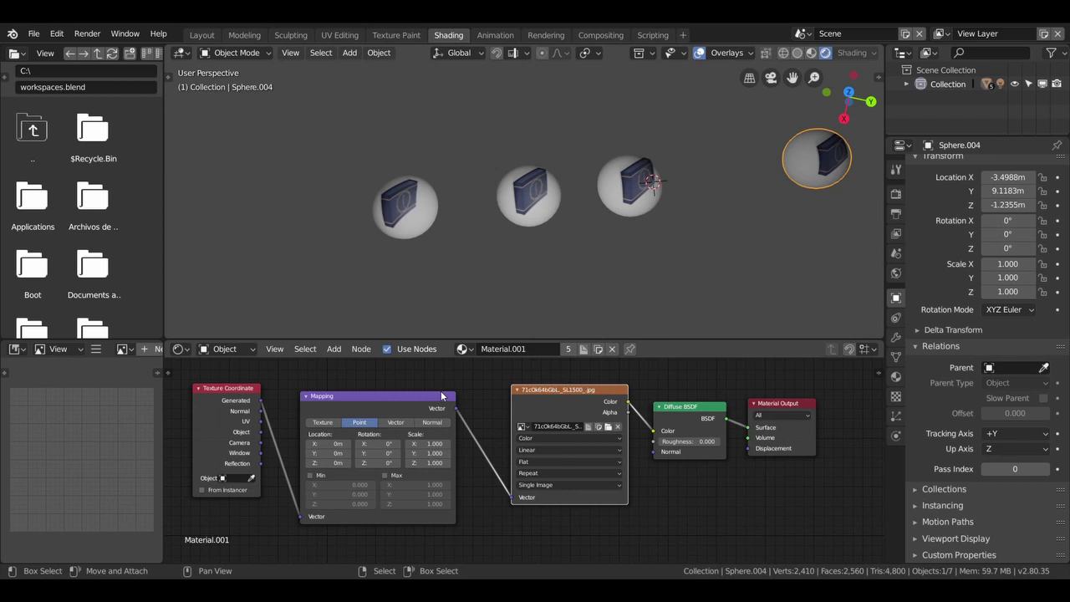
drag(434, 443, 292, 443)
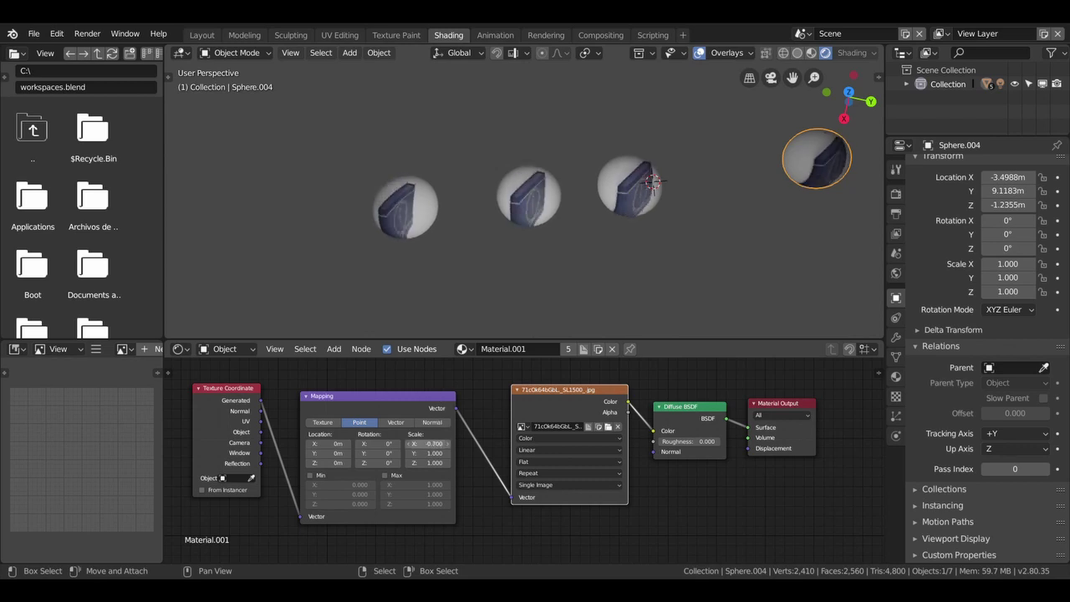
Set Mapping Scale X to 2.500 and Y to 3.000, then delete the texture nodes.
drag(434, 443, 501, 443)
drag(434, 453, 502, 453)
drag(433, 453, 468, 453)
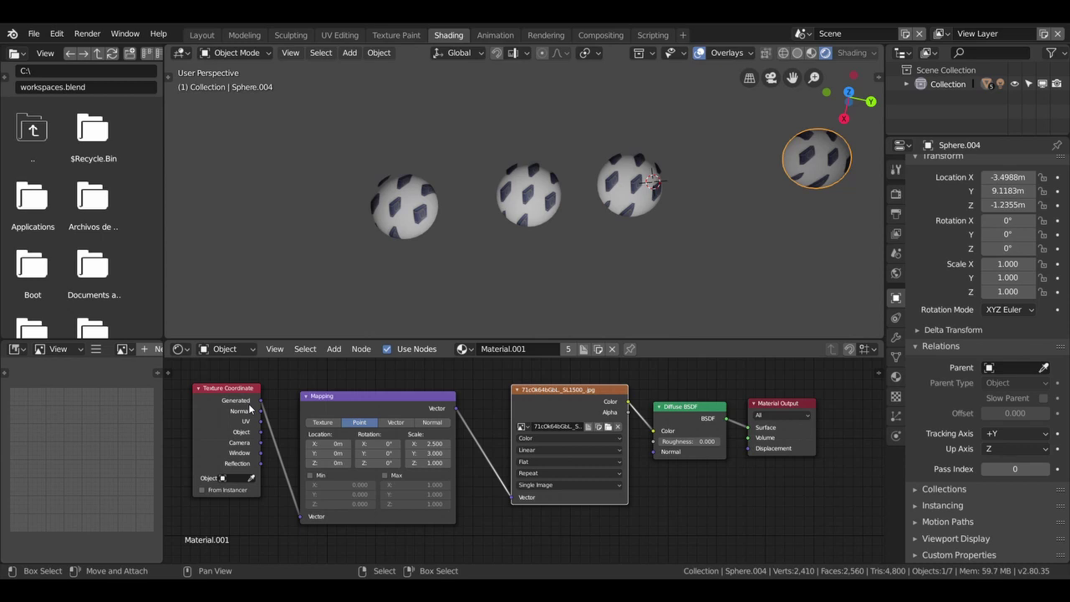
key(x)
key(shift+a)
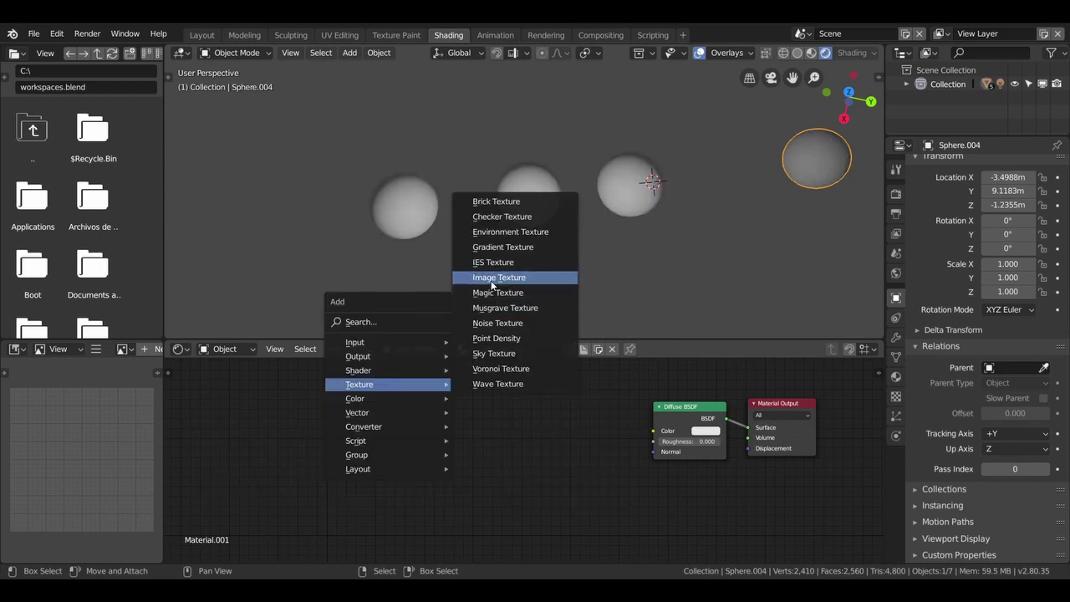
Add an Image Texture node and try its New and Open options without loading an image.
click(491, 285)
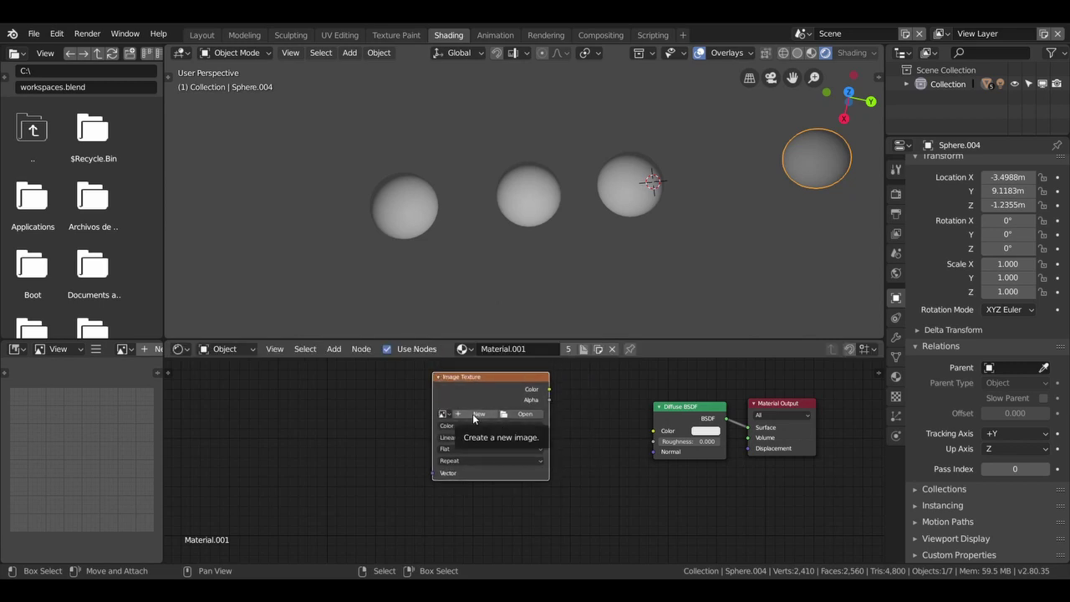
click(473, 413)
click(524, 414)
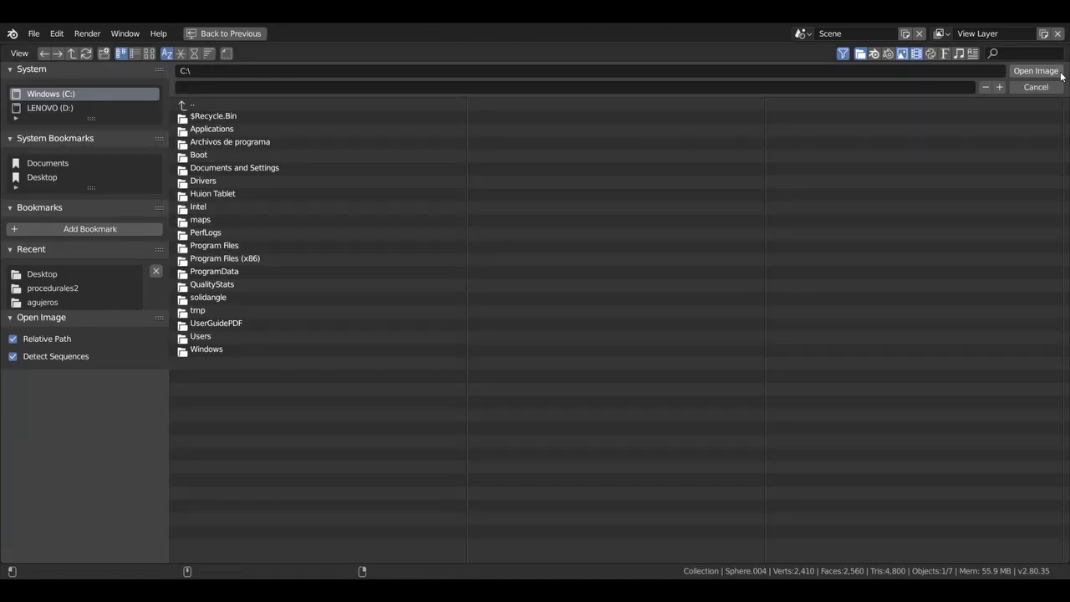
click(1035, 87)
click(469, 413)
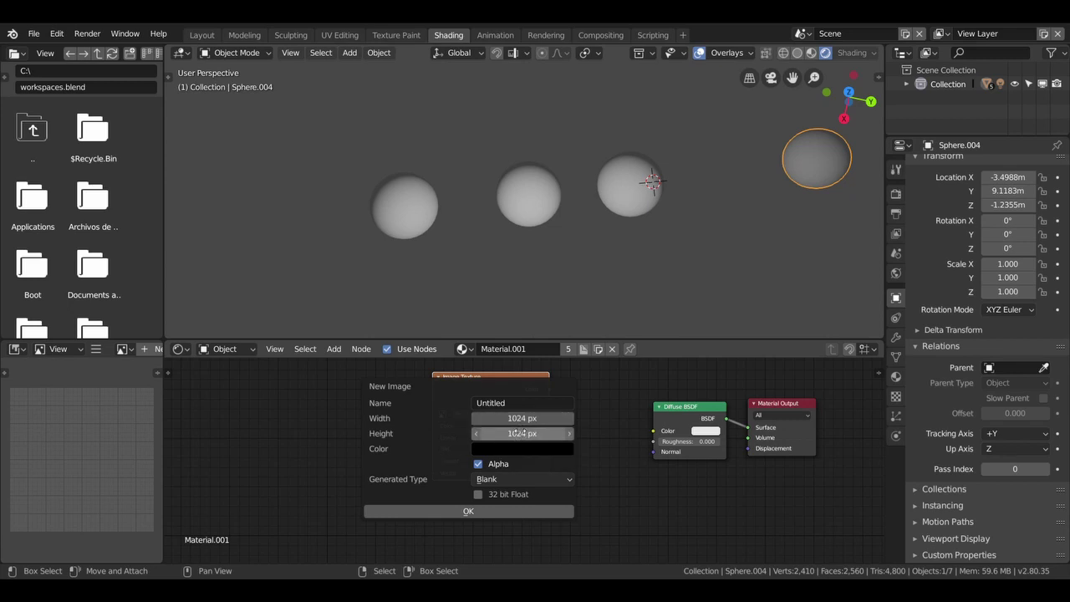
key(shift+a)
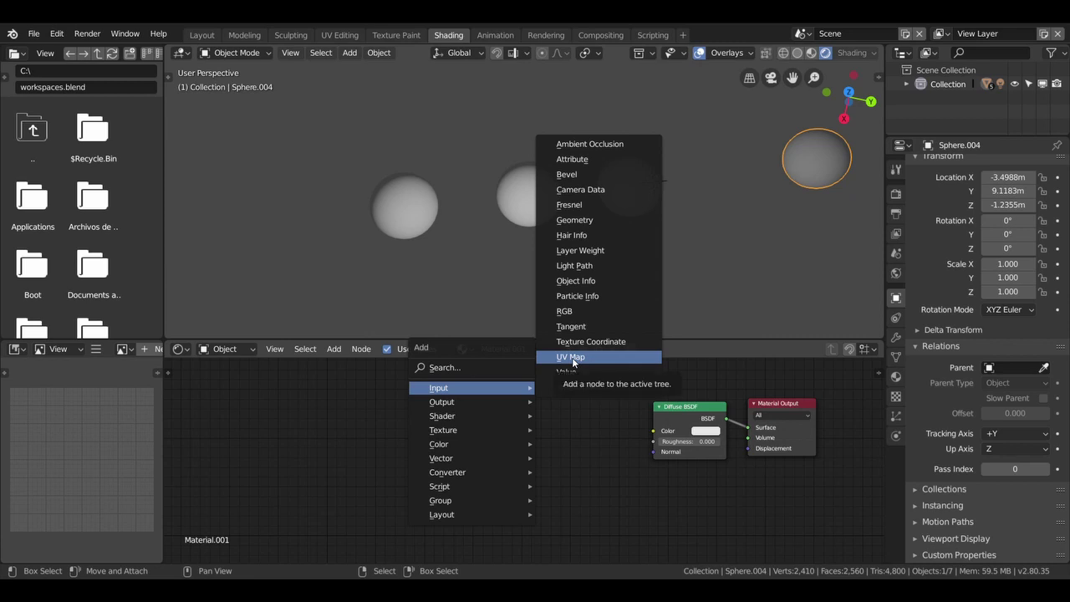
Add a UV Map node set to UVMap beside the shader.
click(571, 357)
click(540, 398)
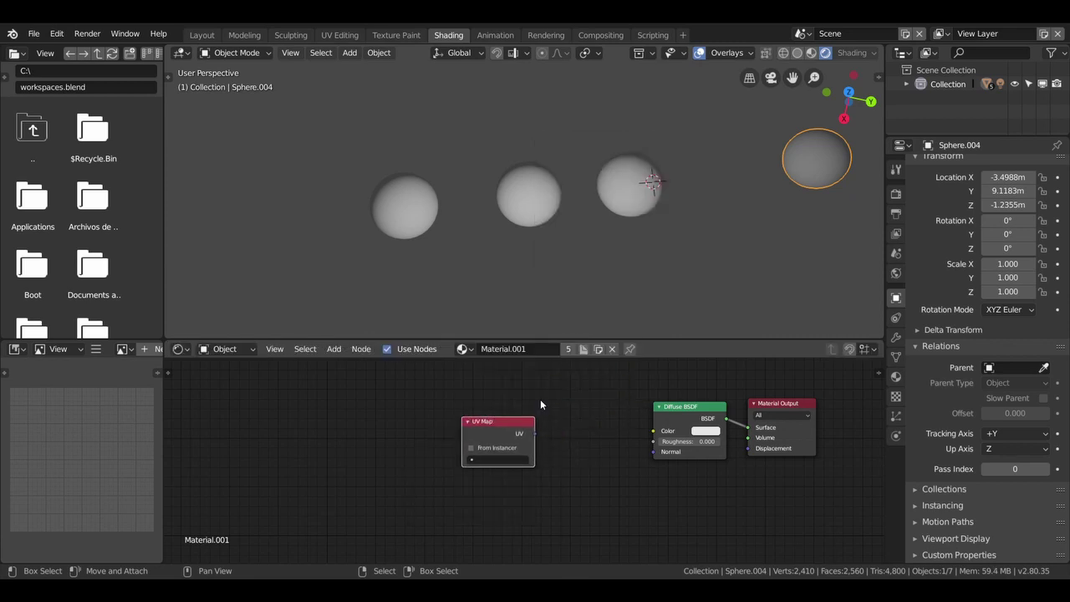
drag(489, 422, 449, 415)
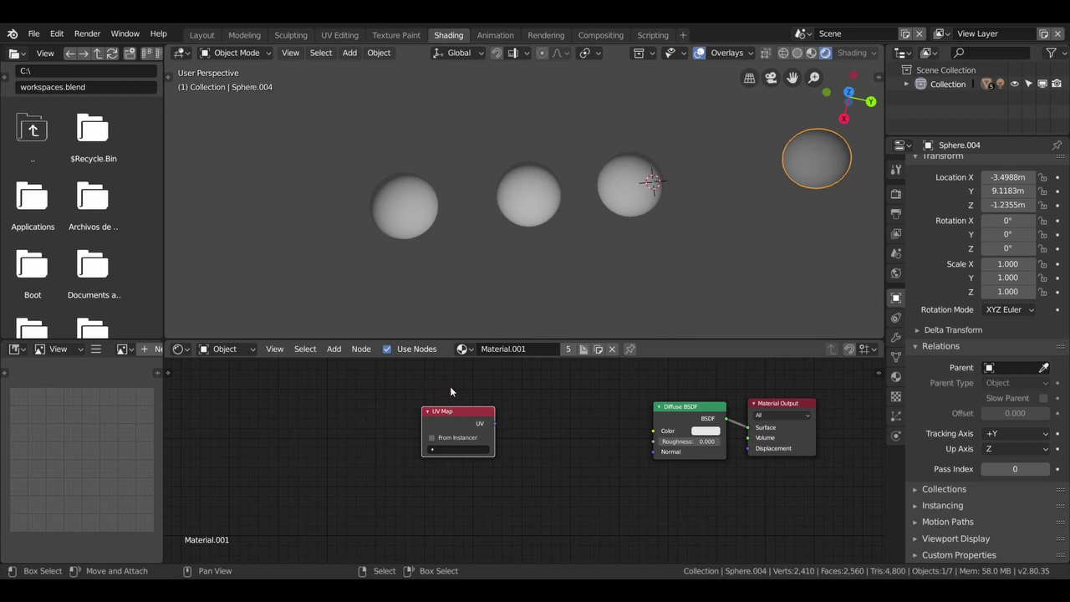
click(448, 466)
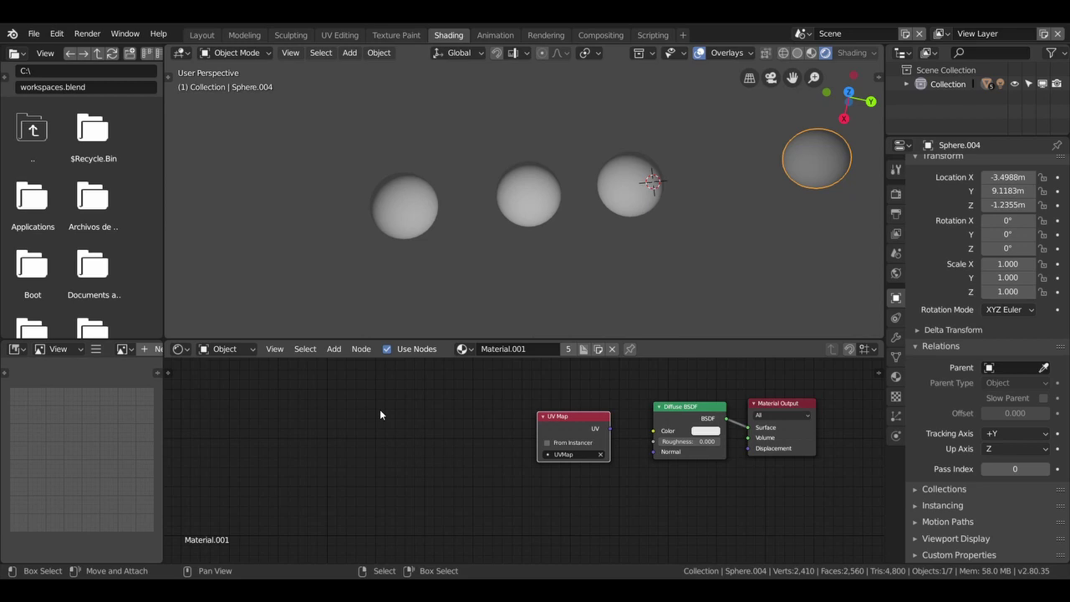
key(shift+a)
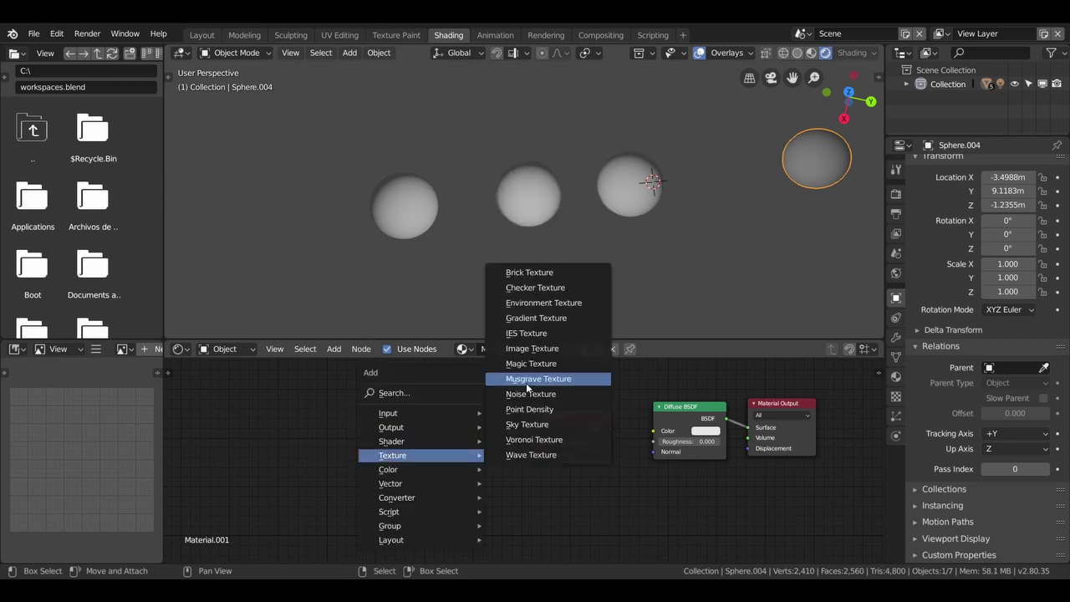
Add another Image Texture node and link its Color to the Diffuse BSDF Color.
click(532, 348)
click(303, 425)
drag(401, 430, 457, 410)
drag(553, 422, 527, 473)
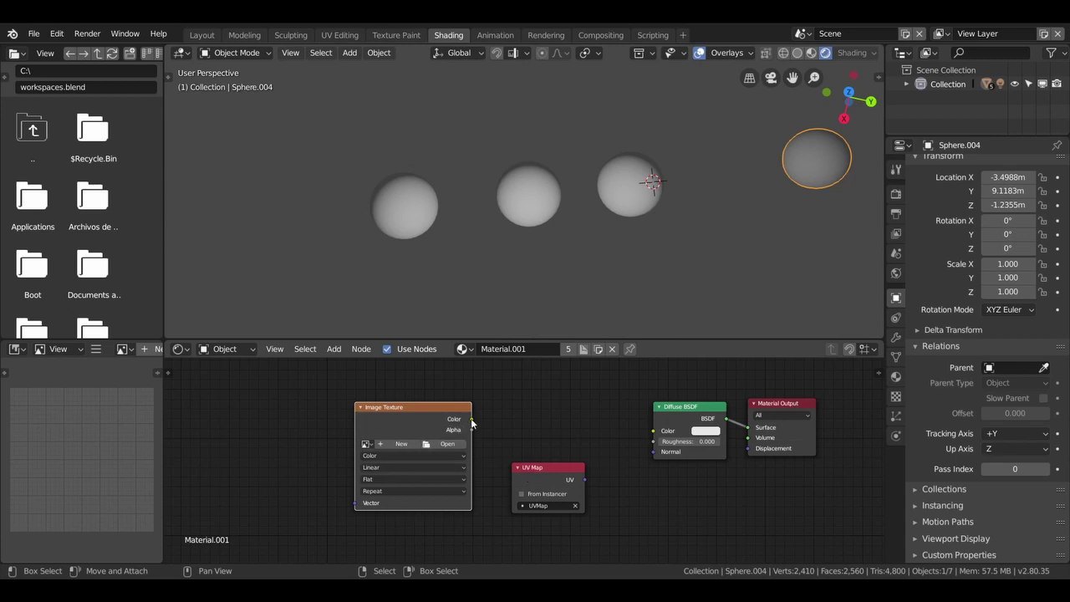
drag(471, 419, 653, 432)
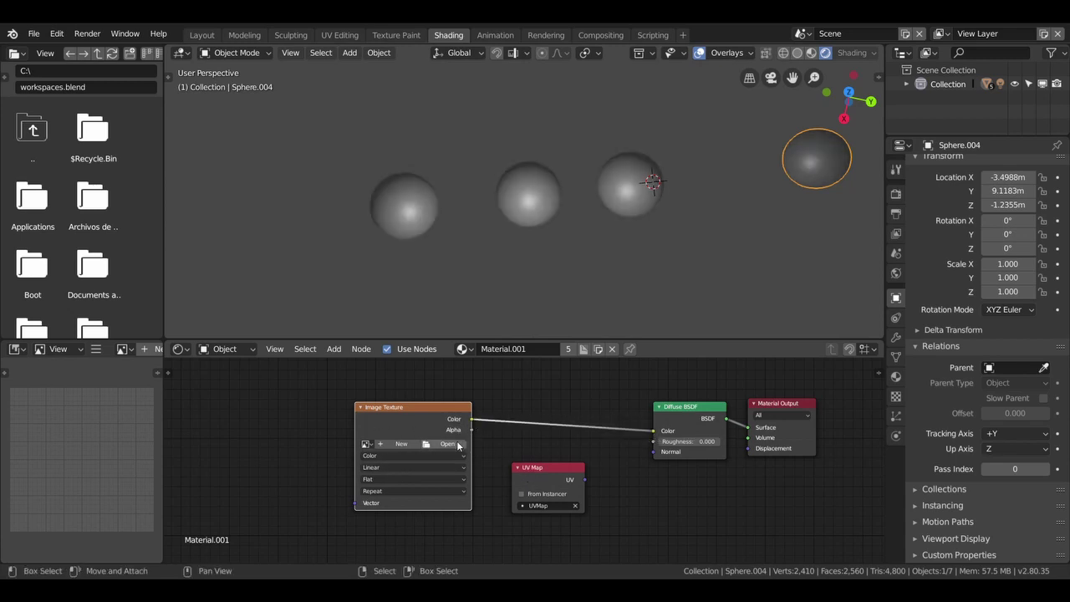
Load the Desktop image 71cOk64bGbL._SL1500_.jpg into the Image Texture node.
click(390, 447)
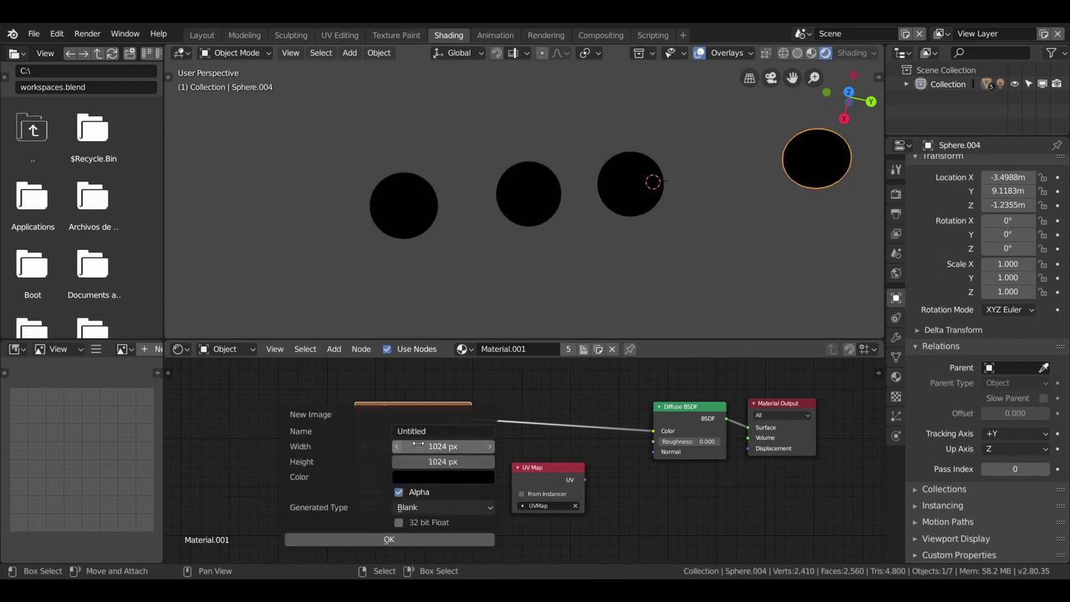
click(446, 444)
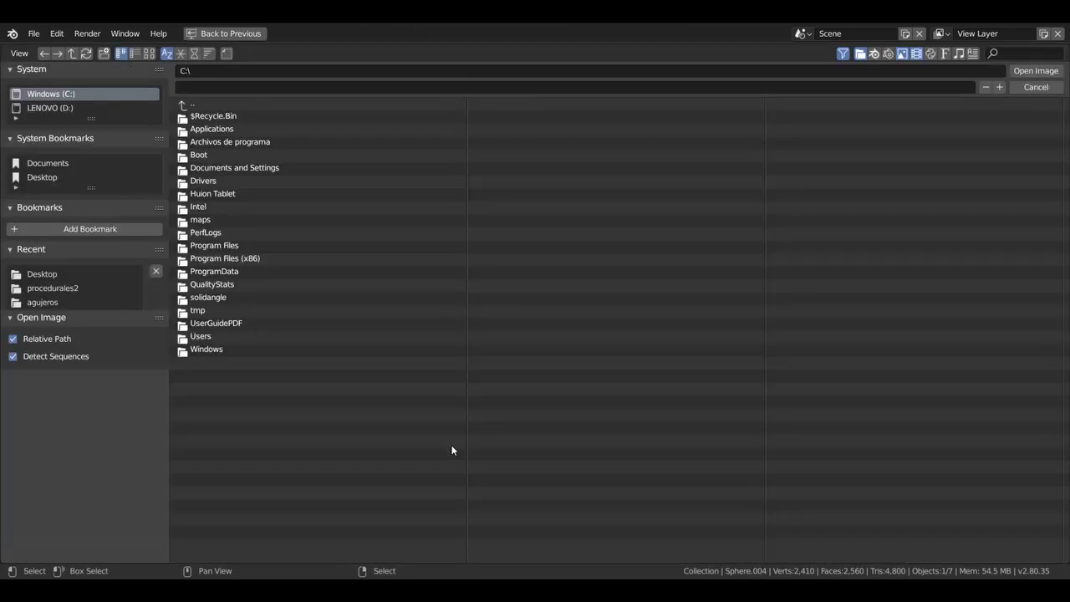
click(51, 177)
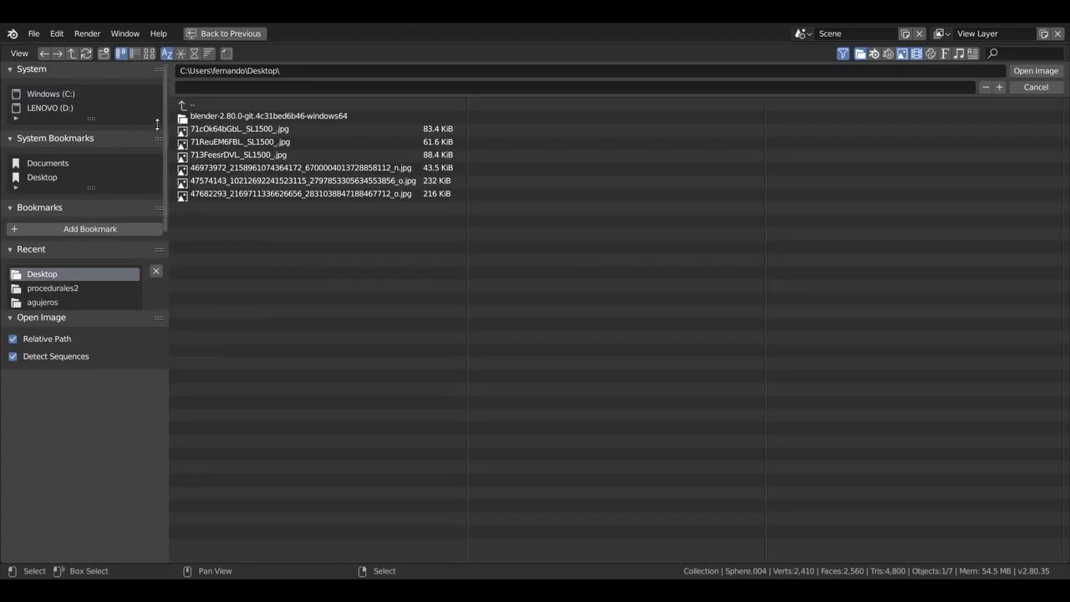
click(149, 53)
click(441, 159)
double_click(440, 159)
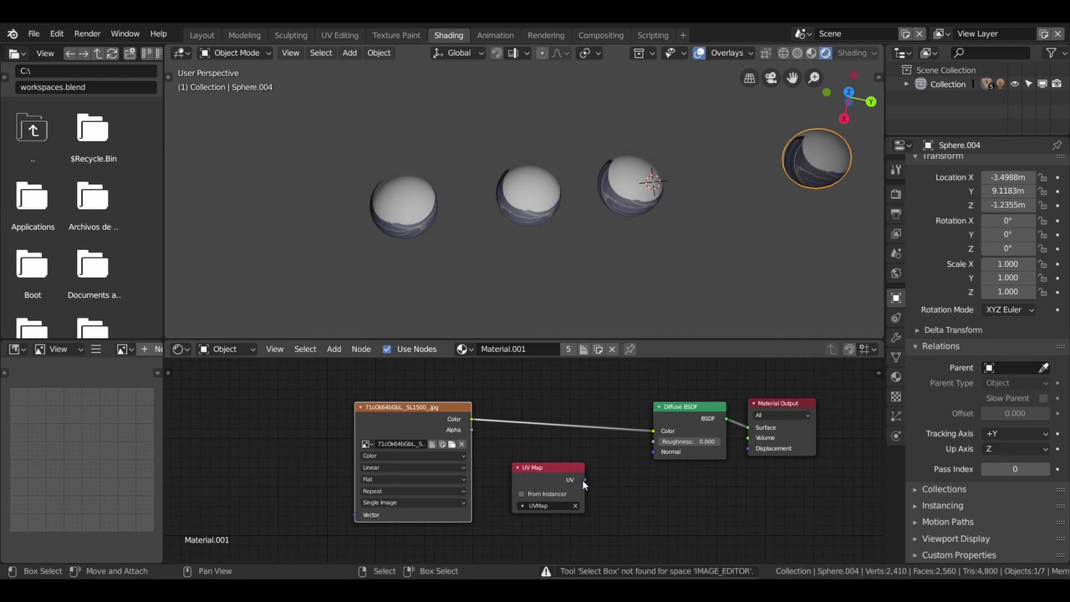
Link the UV Map output to the Diffuse shader and move to the UV Editing workspace.
drag(584, 479, 638, 459)
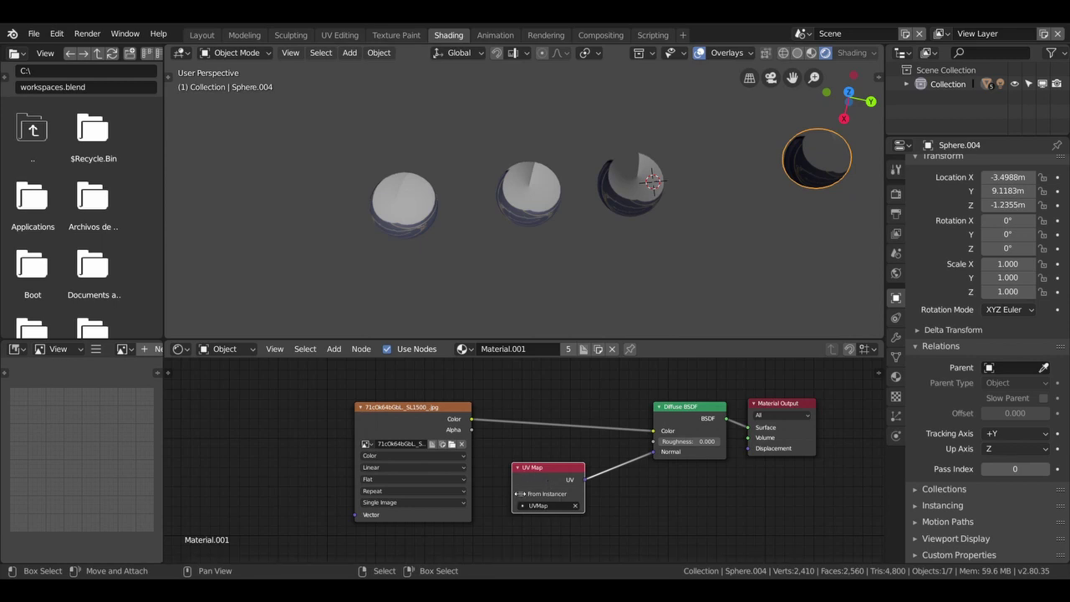
mouse_move(570, 212)
middle_down()
mouse_move(583, 150)
mouse_move(517, 192)
middle_up()
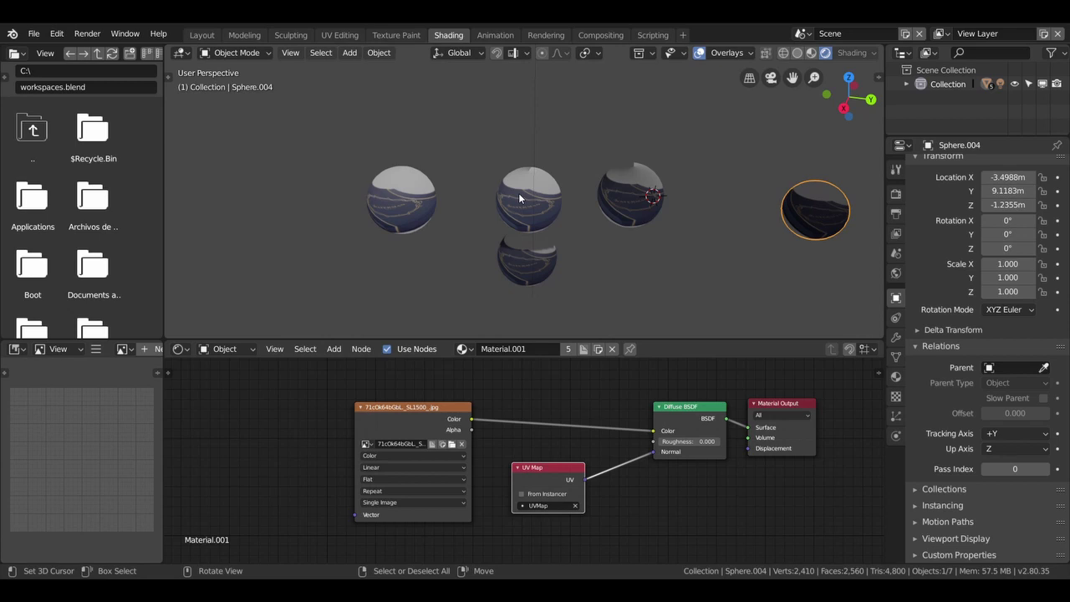
click(340, 34)
scroll(235, 330, down, 2)
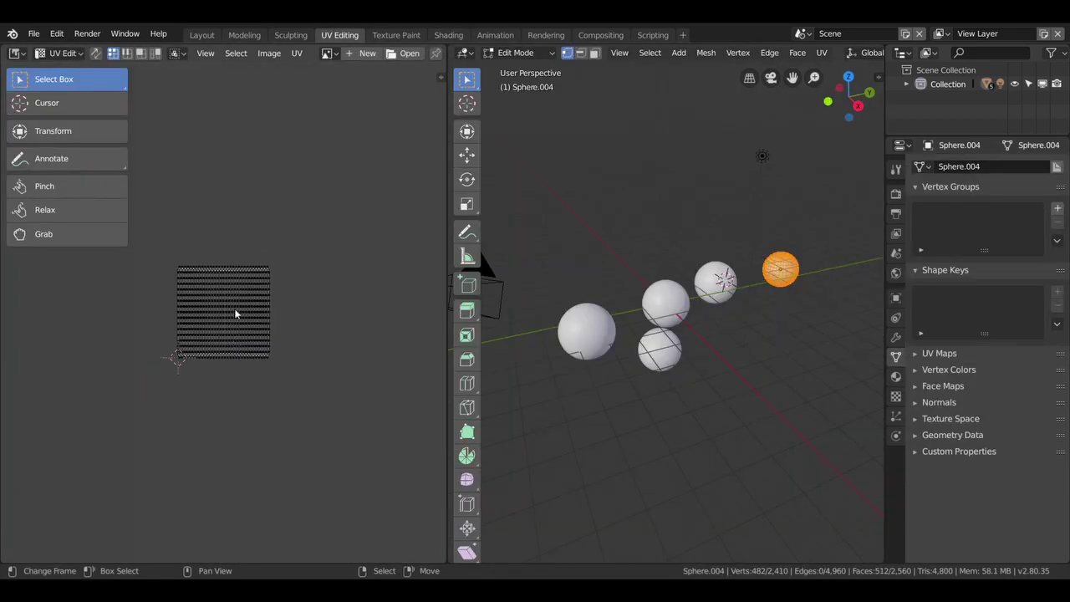
Show 71cOk64bGbL._SL1500_.jpg from the Desktop behind the UV layout, then return to Shading.
click(399, 53)
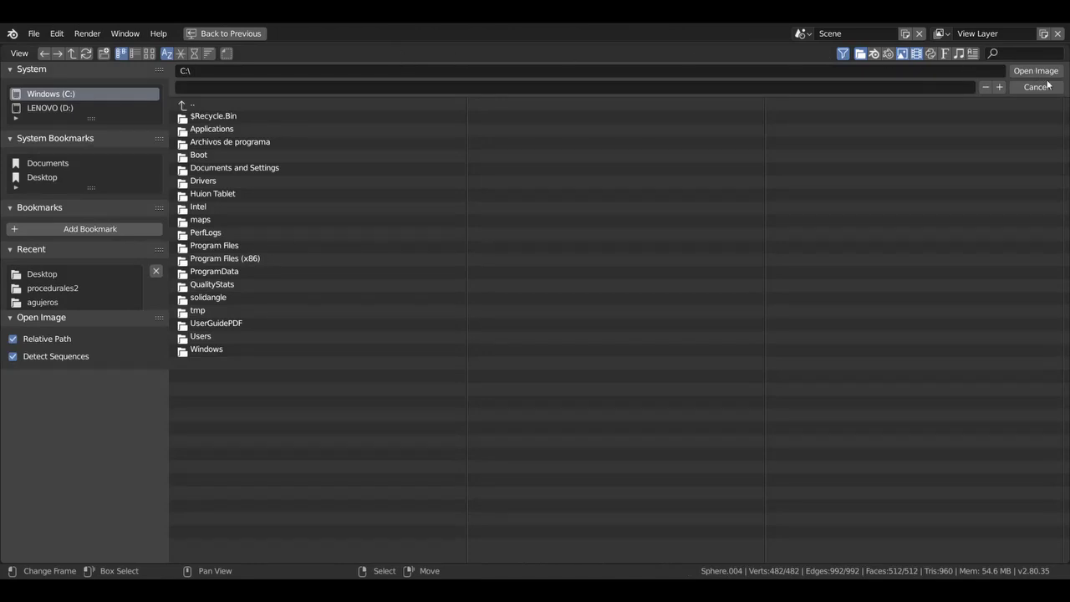
click(1036, 87)
click(399, 53)
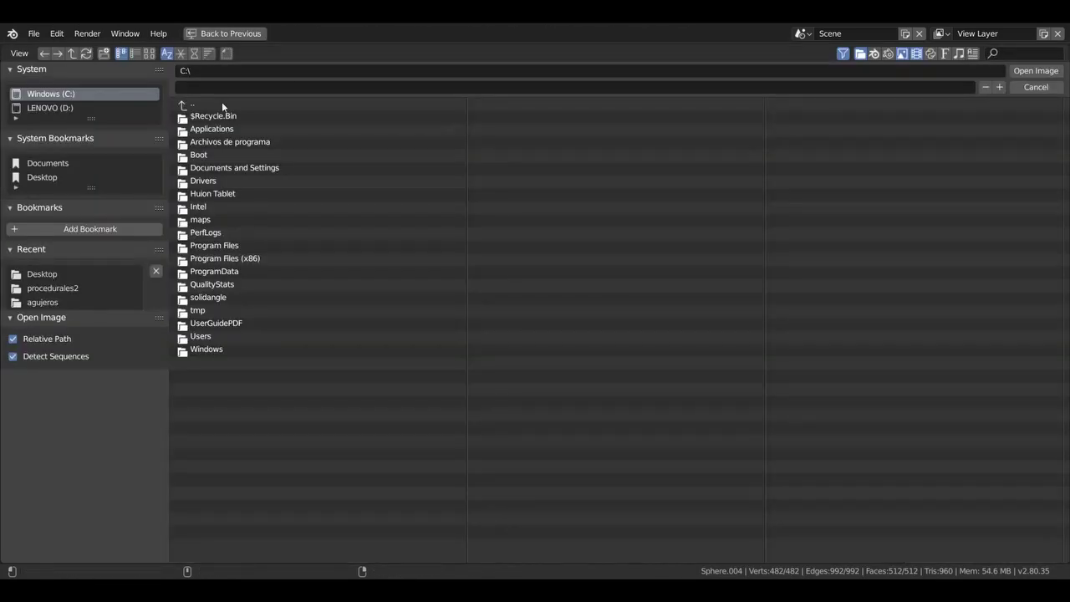
click(44, 164)
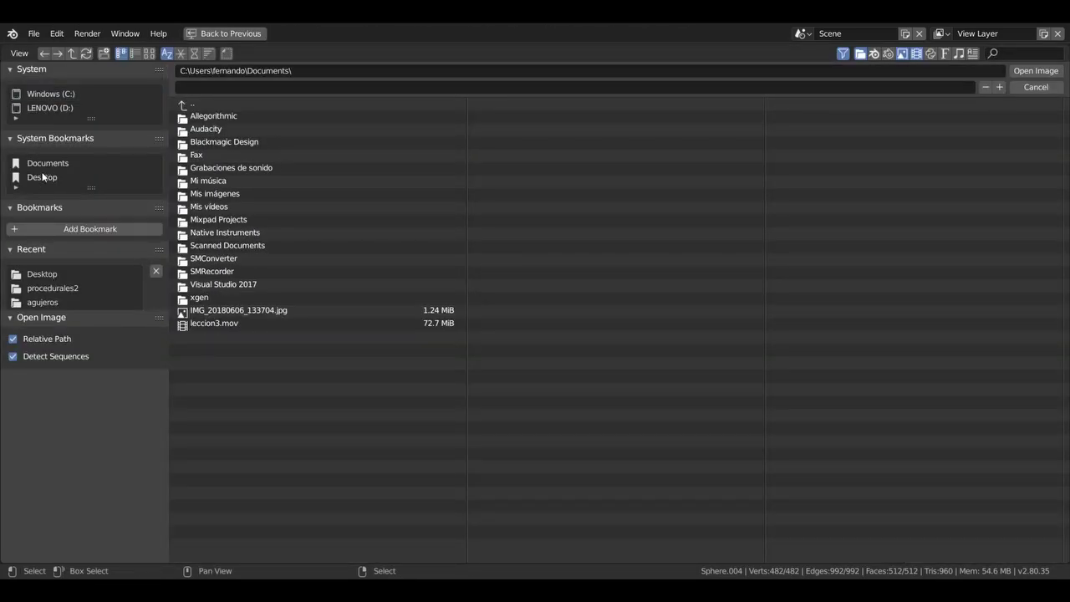
click(44, 176)
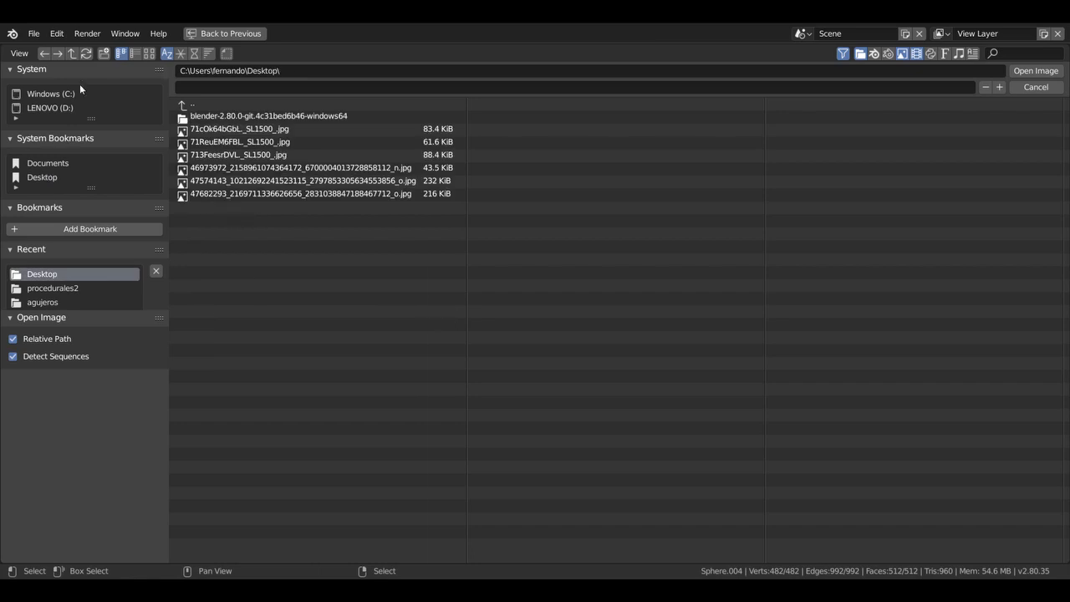
click(149, 53)
double_click(434, 146)
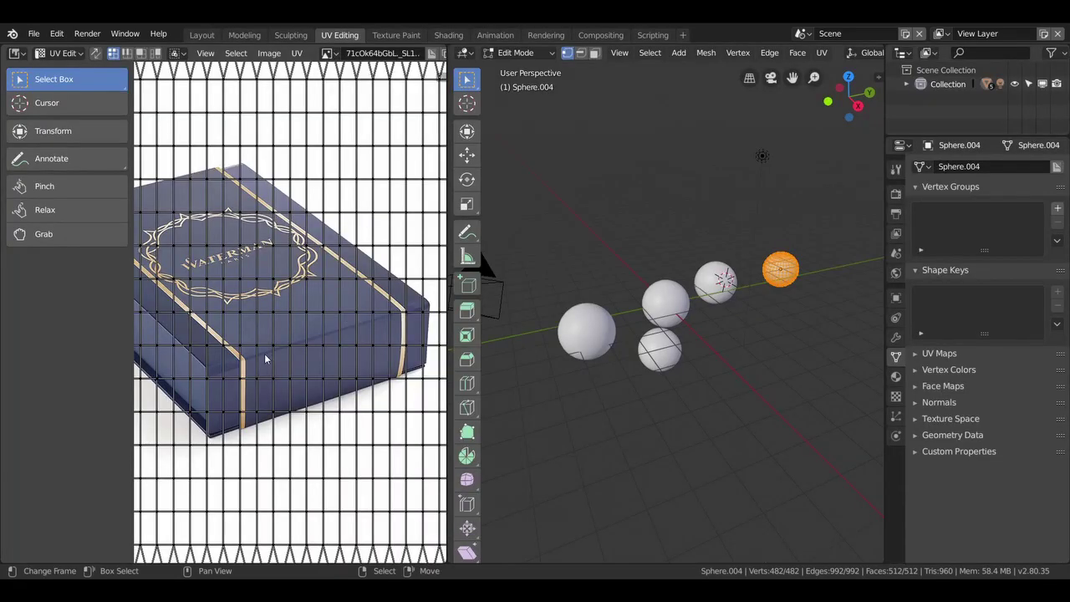
scroll(265, 359, down, 5)
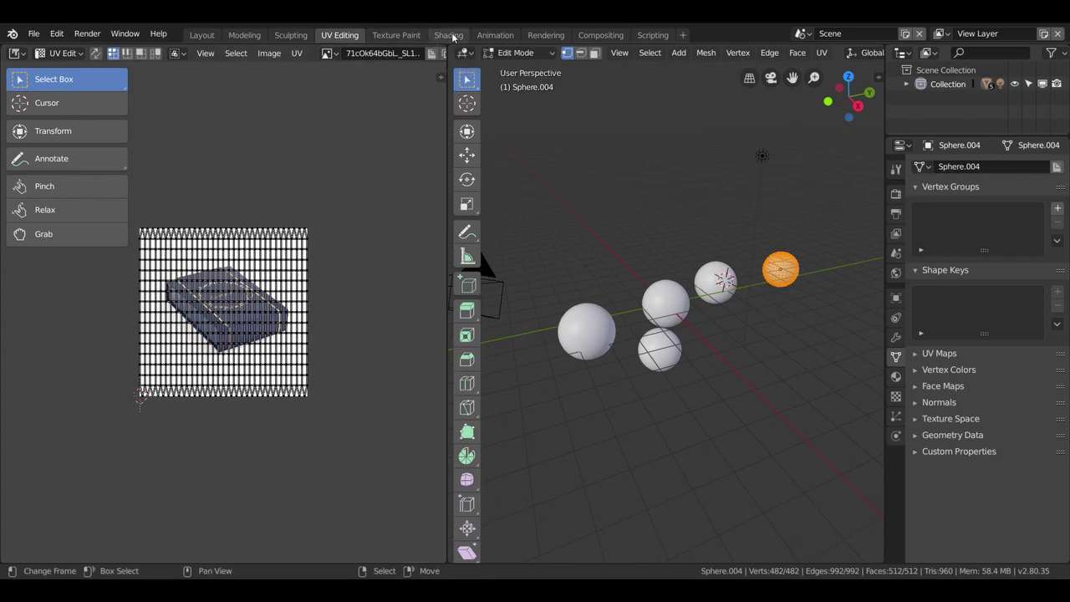
click(448, 35)
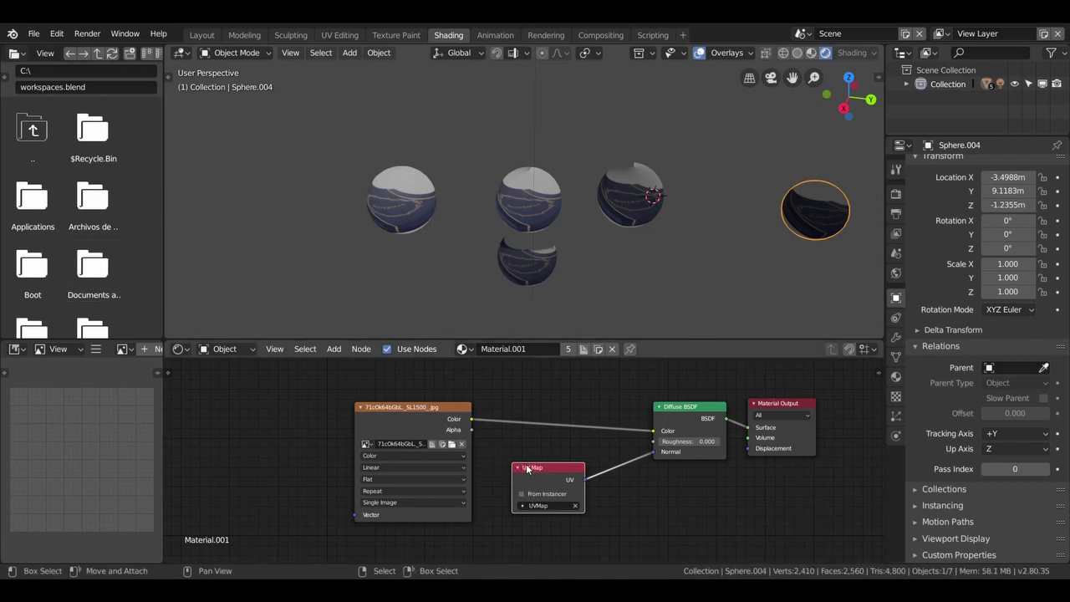
Delete the texture and UV Map nodes and place a Value node beside the Diffuse BSDF.
key(x)
key(shift+a)
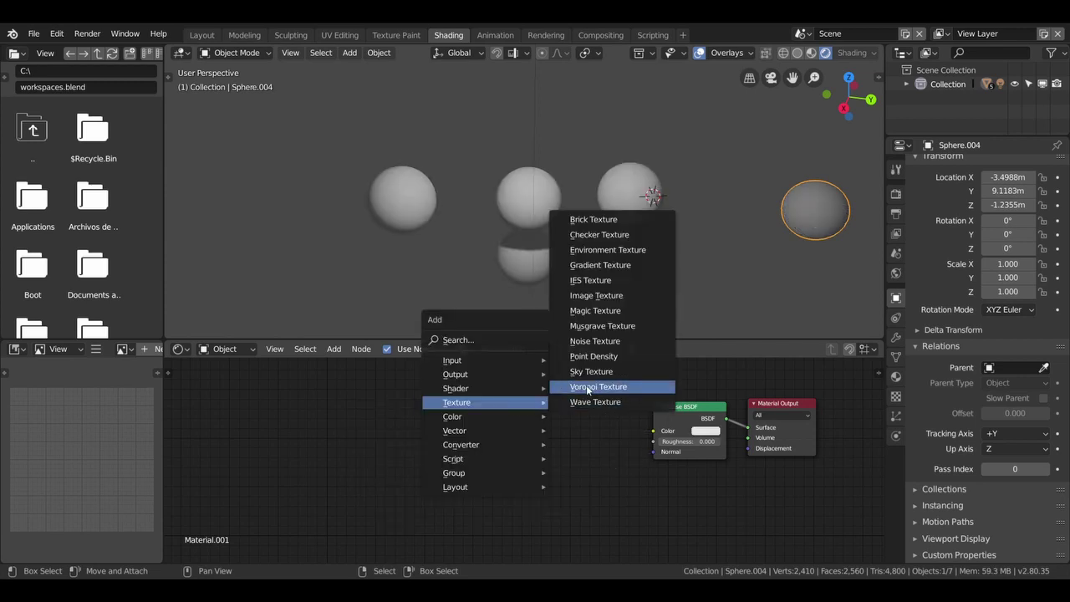
mouse_move(484, 360)
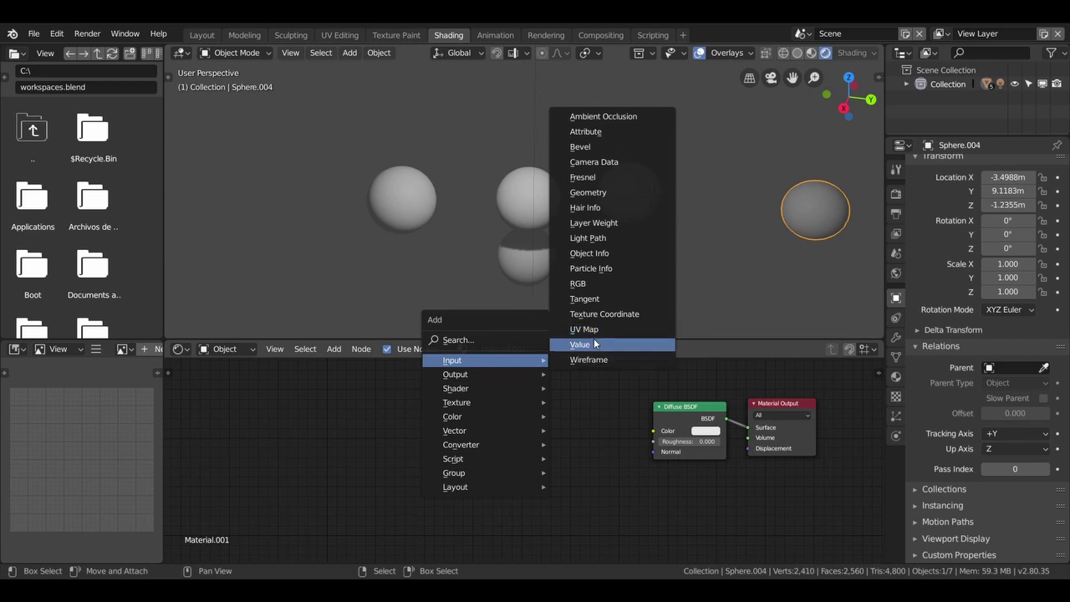
click(594, 343)
click(449, 407)
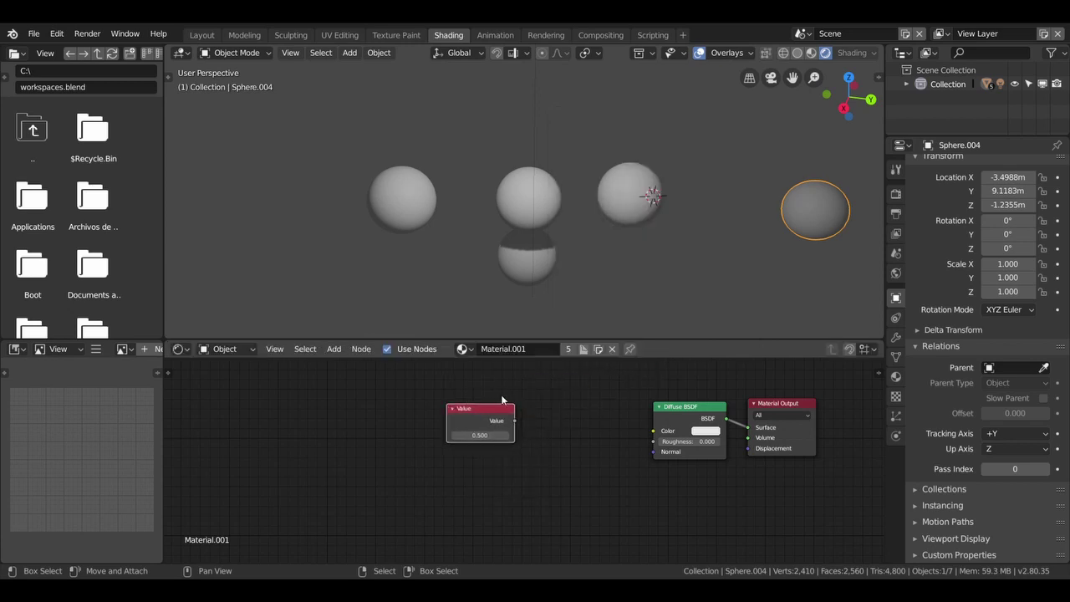
drag(474, 415, 512, 403)
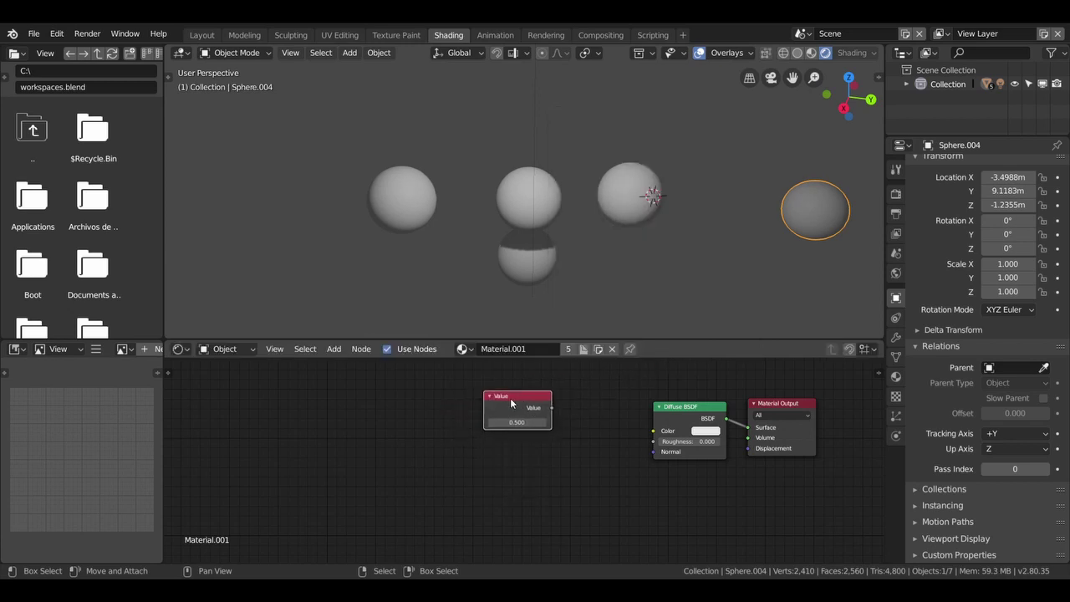
click(704, 430)
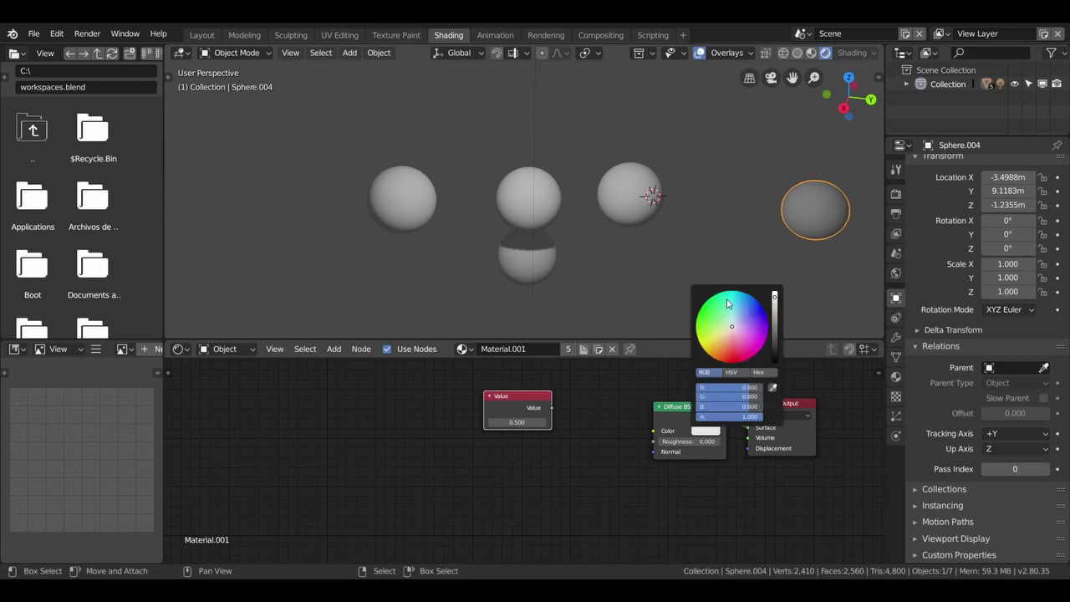
click(721, 307)
key(g)
click(614, 435)
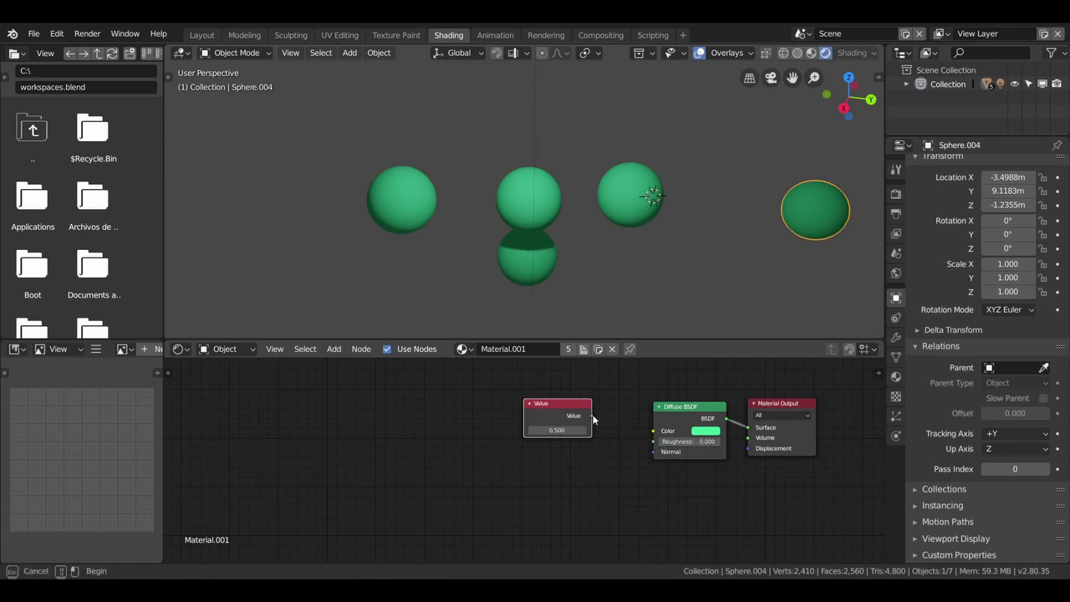
Connect the Value node to the Diffuse Color and adjust it to 7.300.
drag(592, 419, 654, 430)
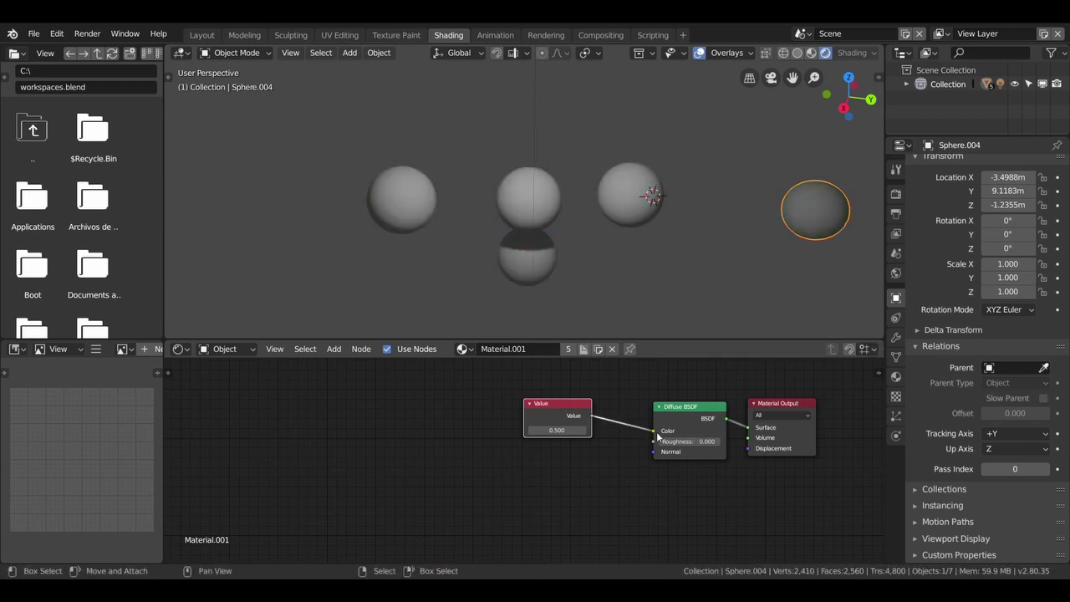
drag(557, 430, 510, 430)
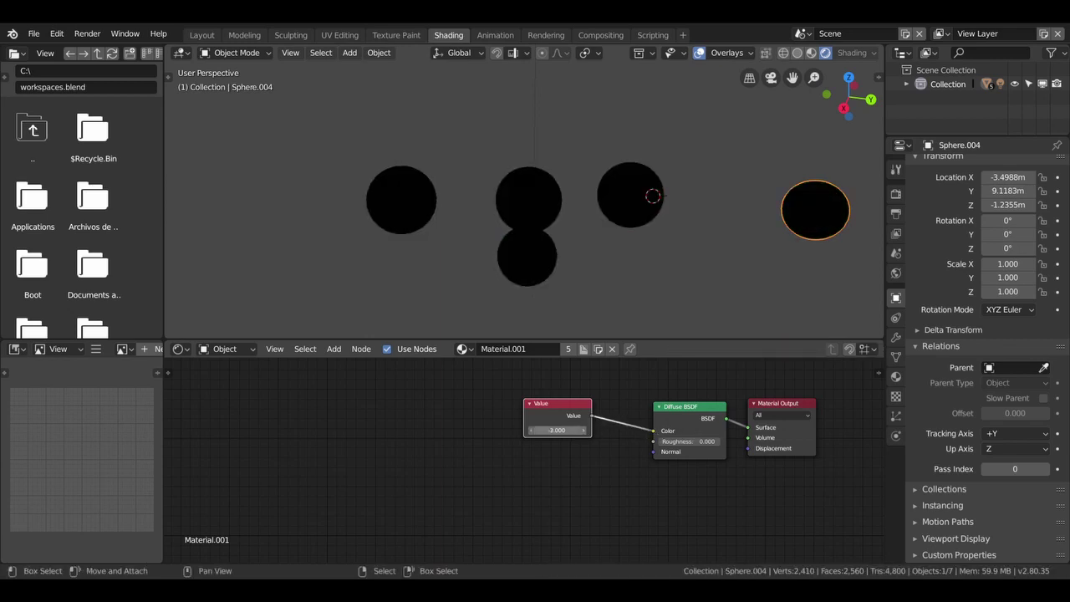
mouse_move(557, 430)
mouse_down()
mouse_move(577, 430)
mouse_move(549, 434)
mouse_up()
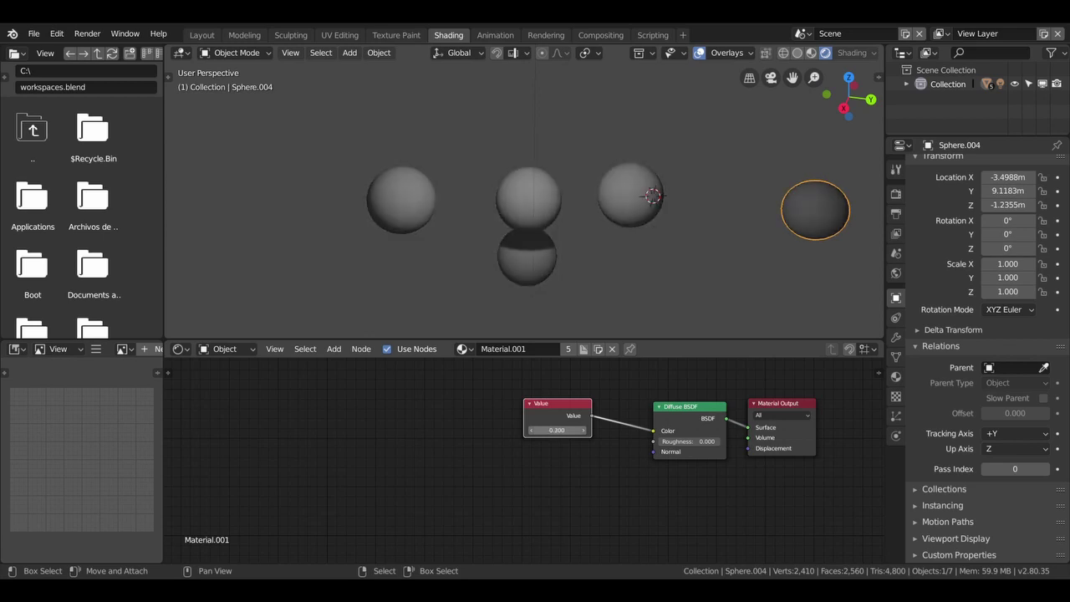
drag(557, 429, 585, 430)
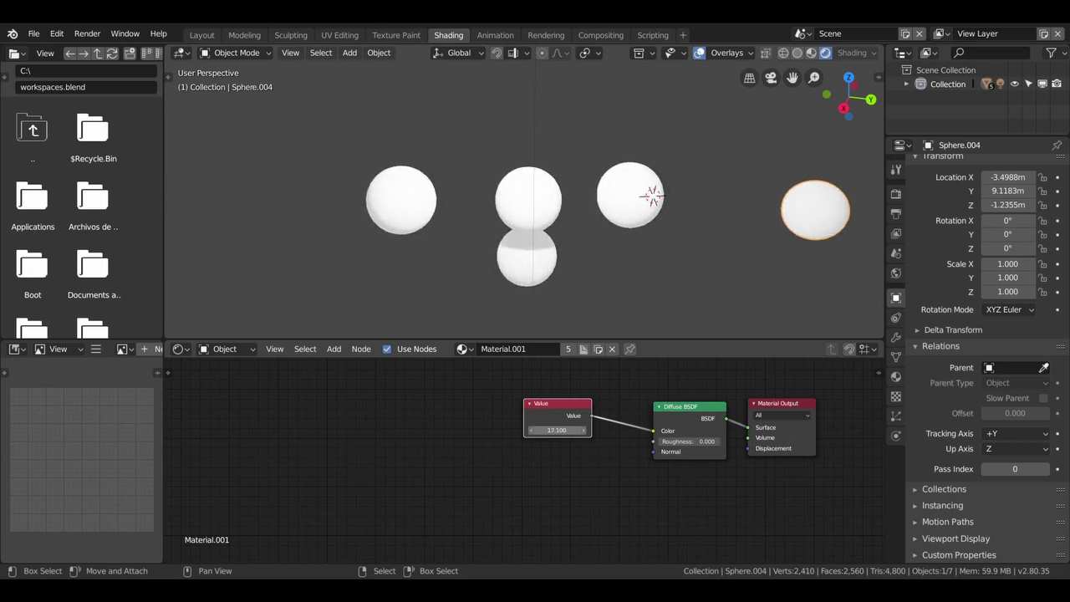
drag(585, 430, 543, 430)
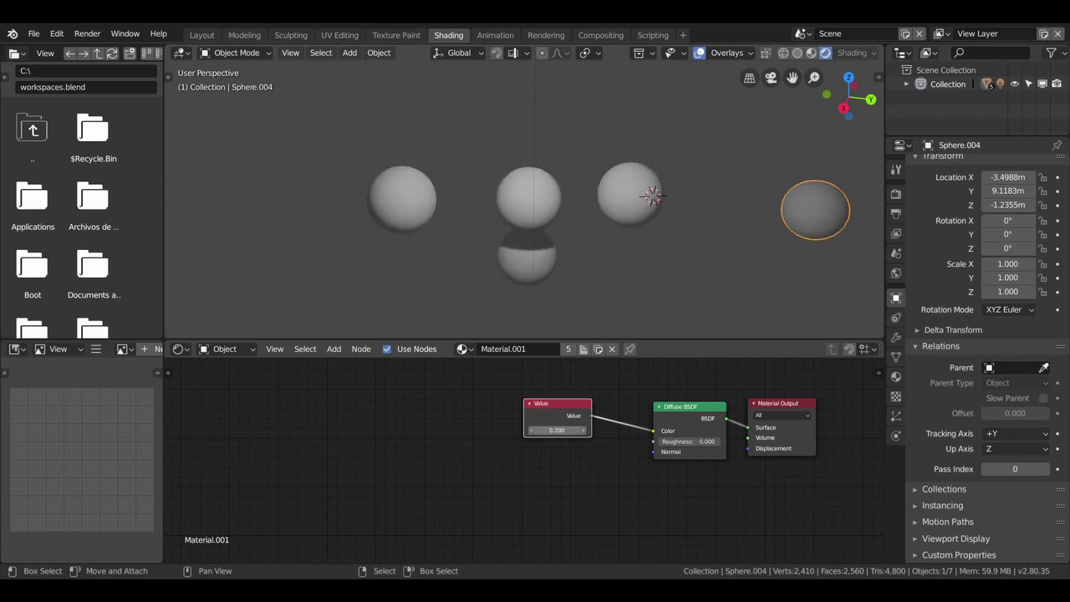
drag(557, 430, 585, 429)
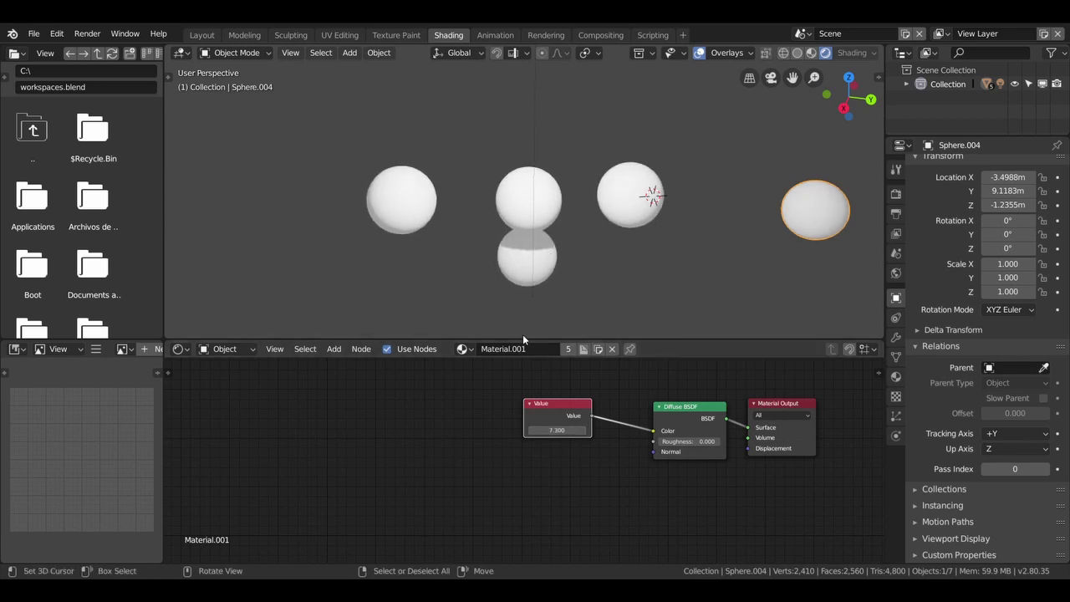
drag(544, 407, 519, 423)
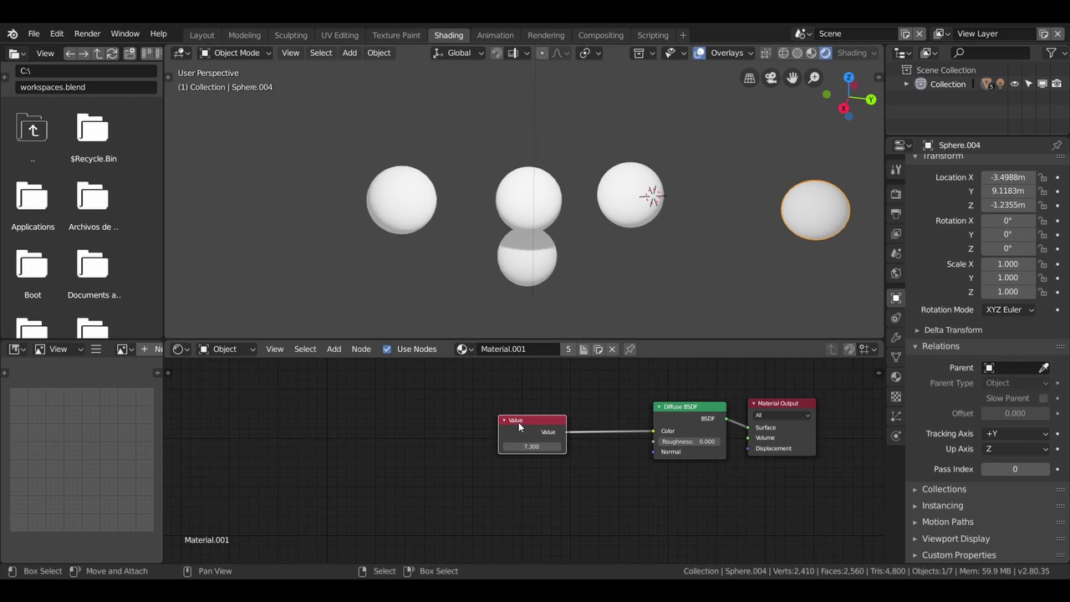
Replace the Value node with a Wireframe node (size 0.010) wired into the Diffuse BSDF Color.
key(x)
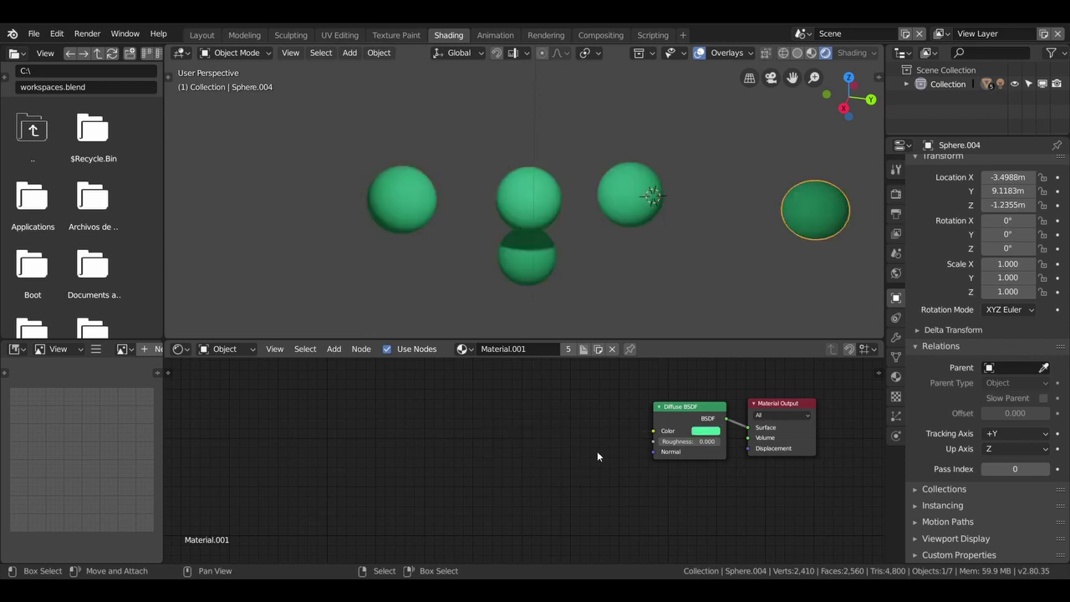
key(shift+a)
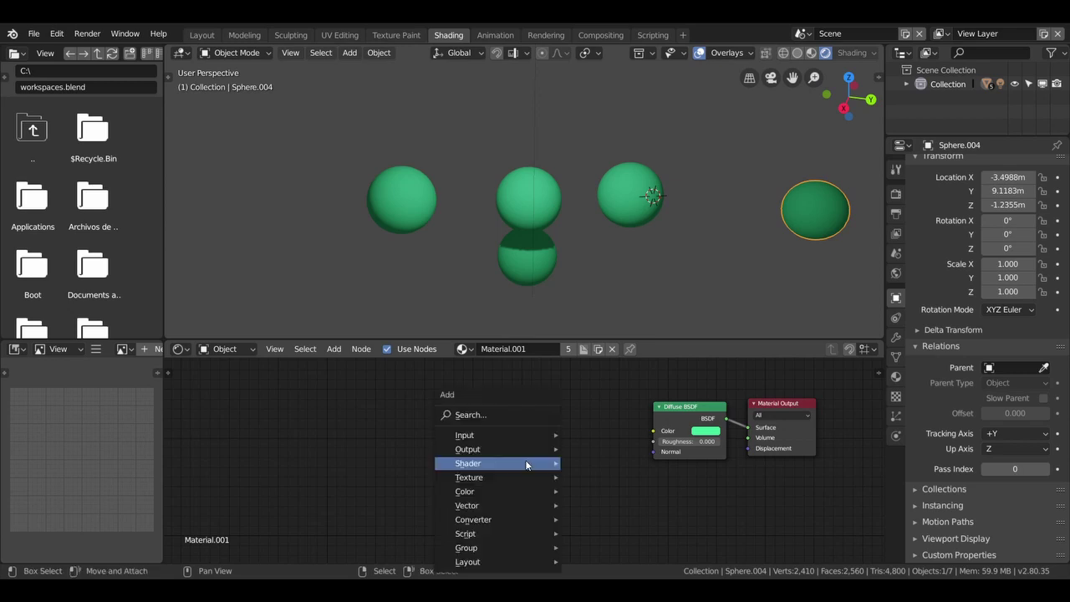
mouse_move(465, 436)
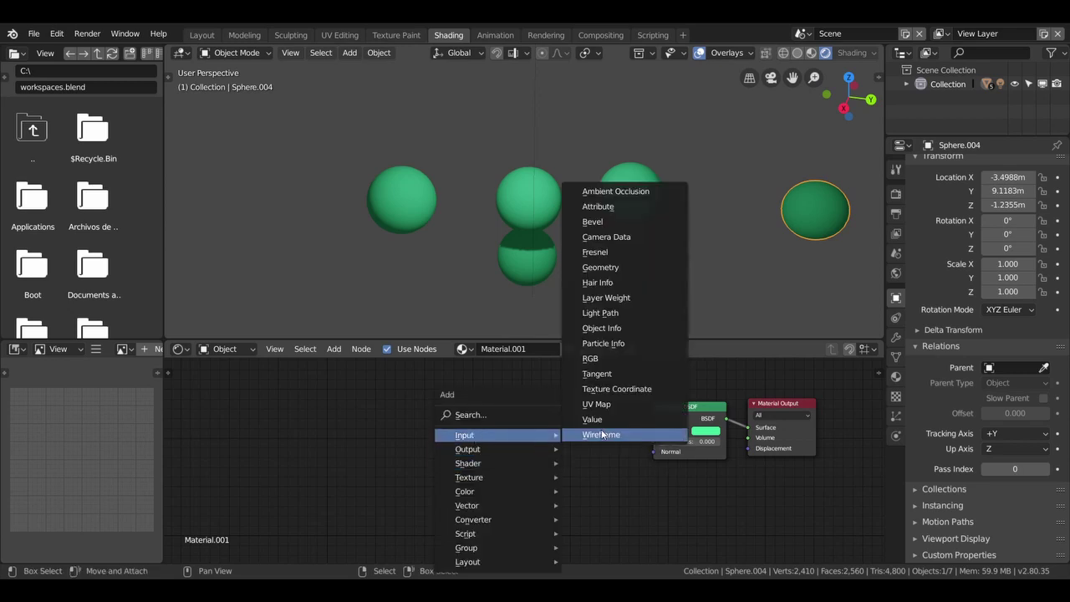
click(601, 434)
click(437, 414)
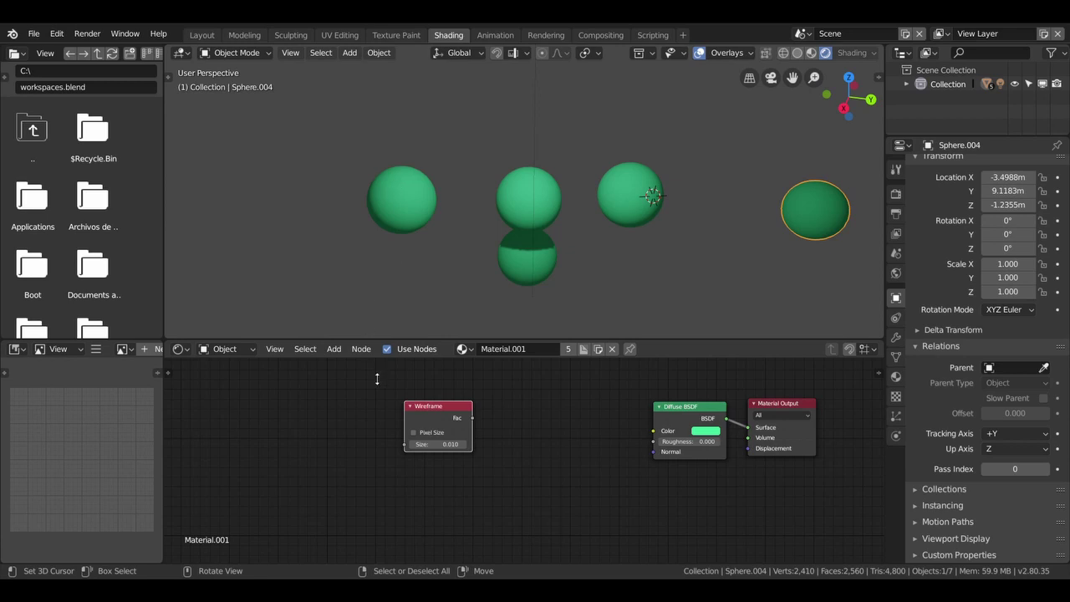
mouse_move(473, 418)
mouse_down()
mouse_move(653, 448)
mouse_move(653, 432)
mouse_up()
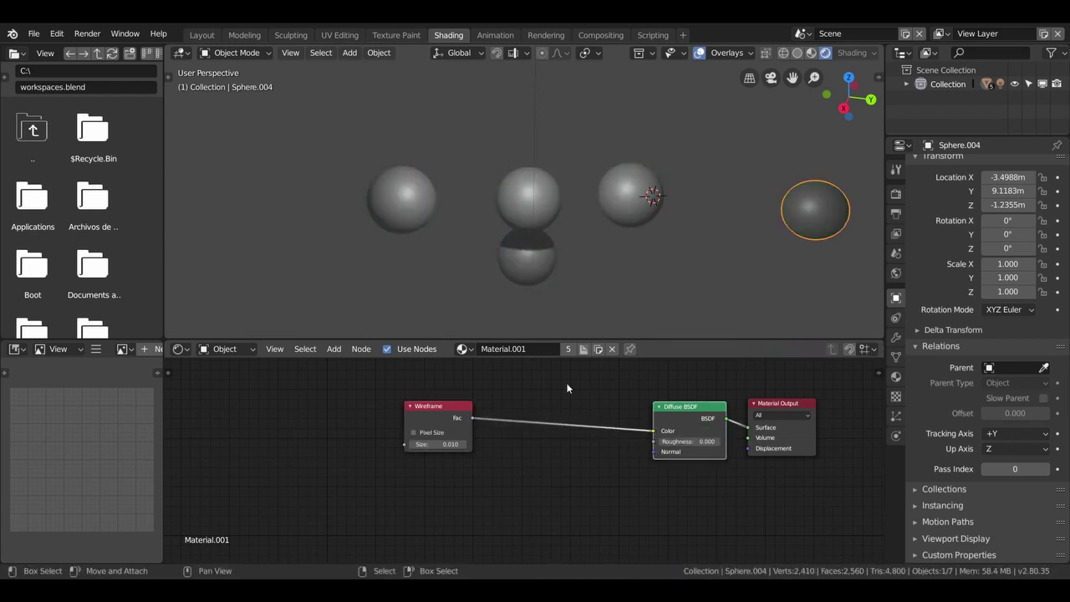
scroll(561, 287, up, 5)
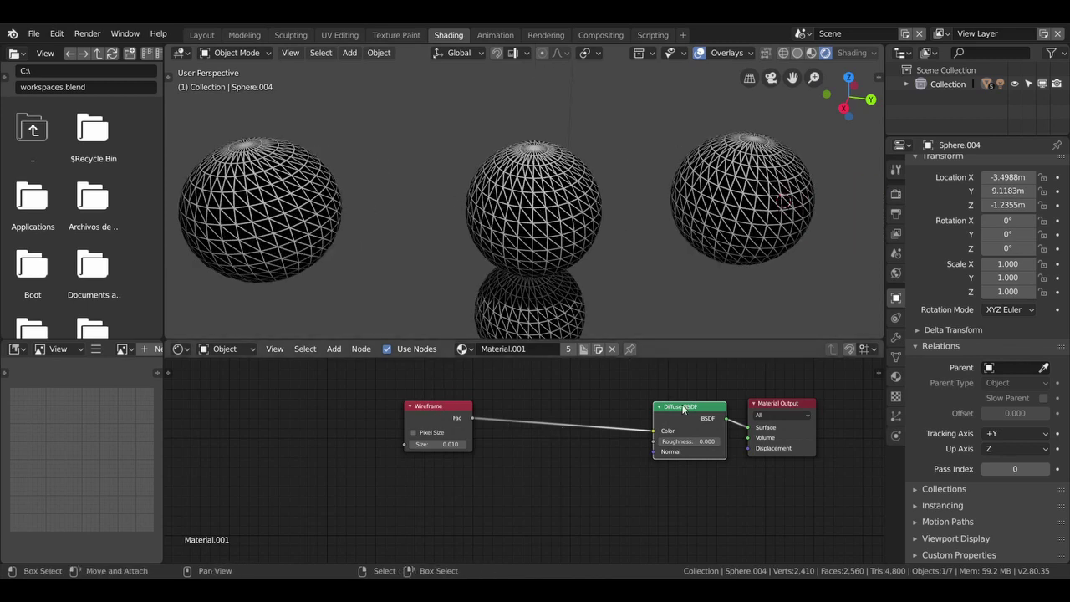
Replace the Diffuse BSDF with a Mix Shader linked to the Material Output Surface.
key(x)
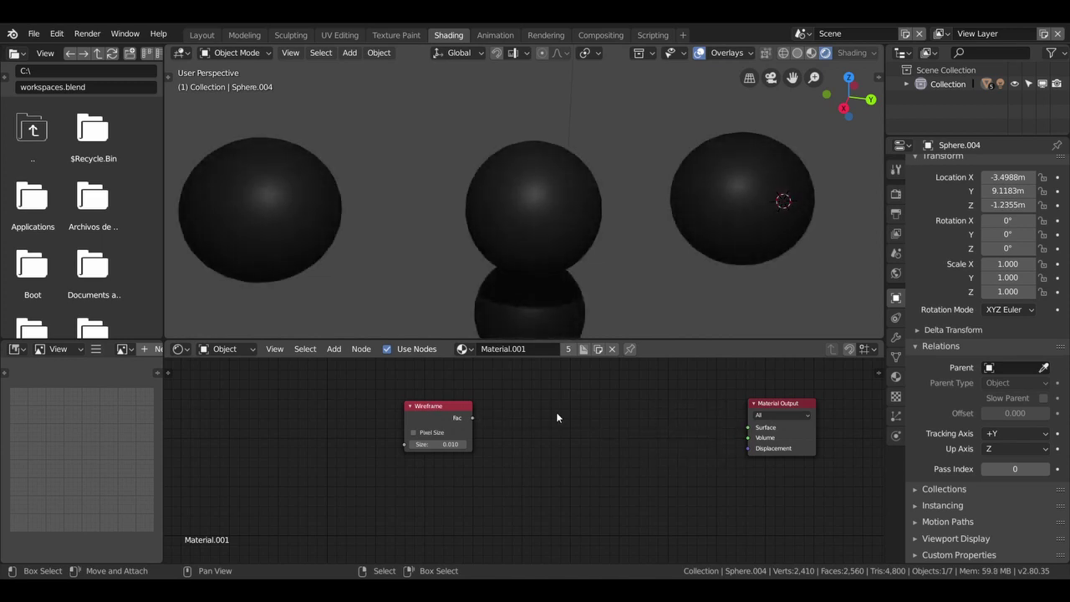
drag(772, 406, 721, 410)
key(shift+a)
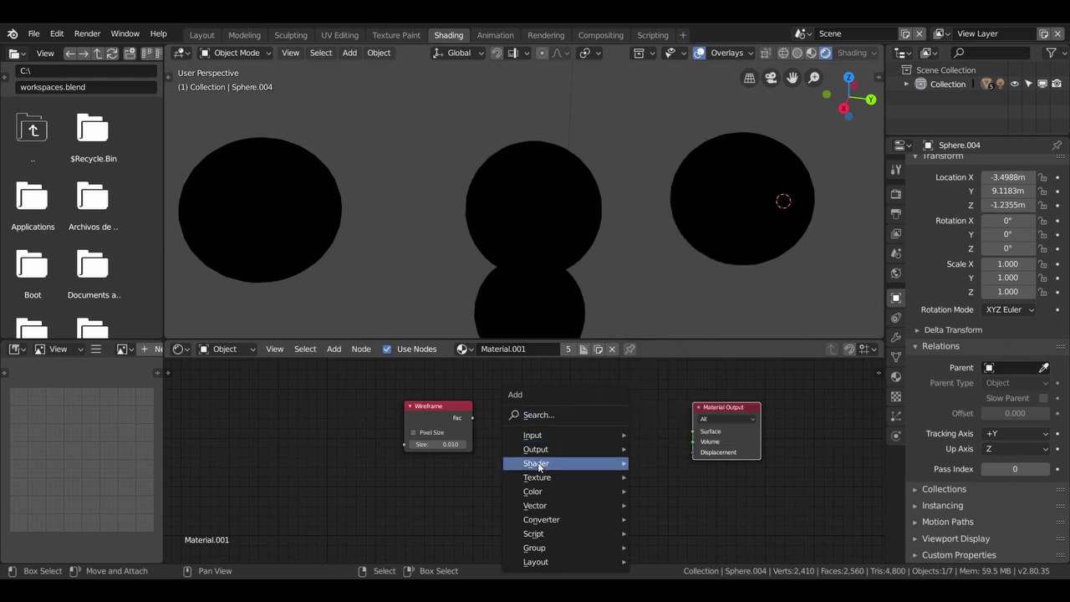
mouse_move(536, 463)
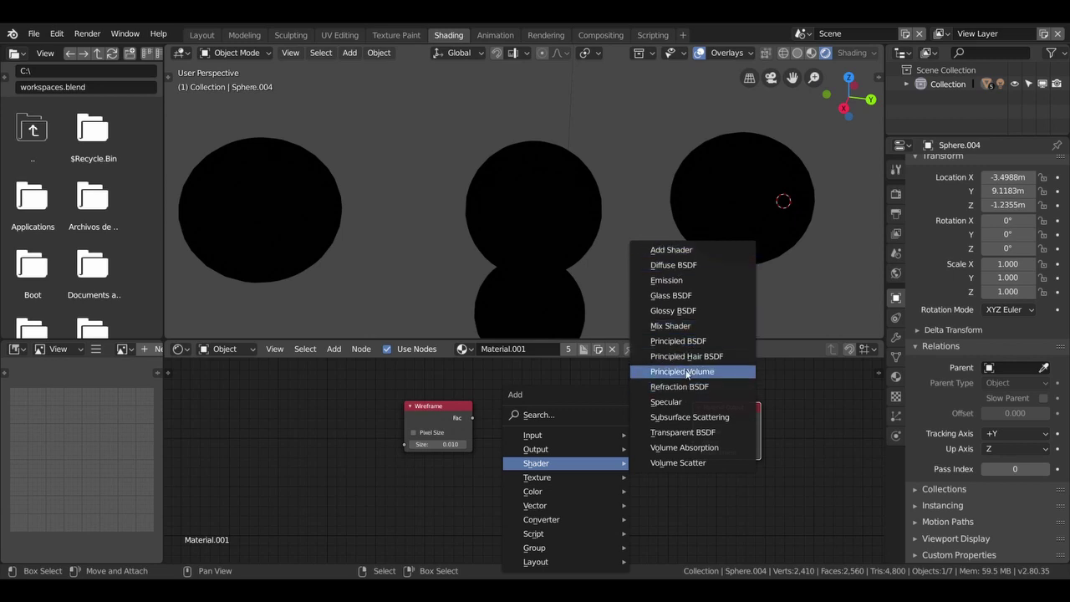
click(686, 326)
click(600, 411)
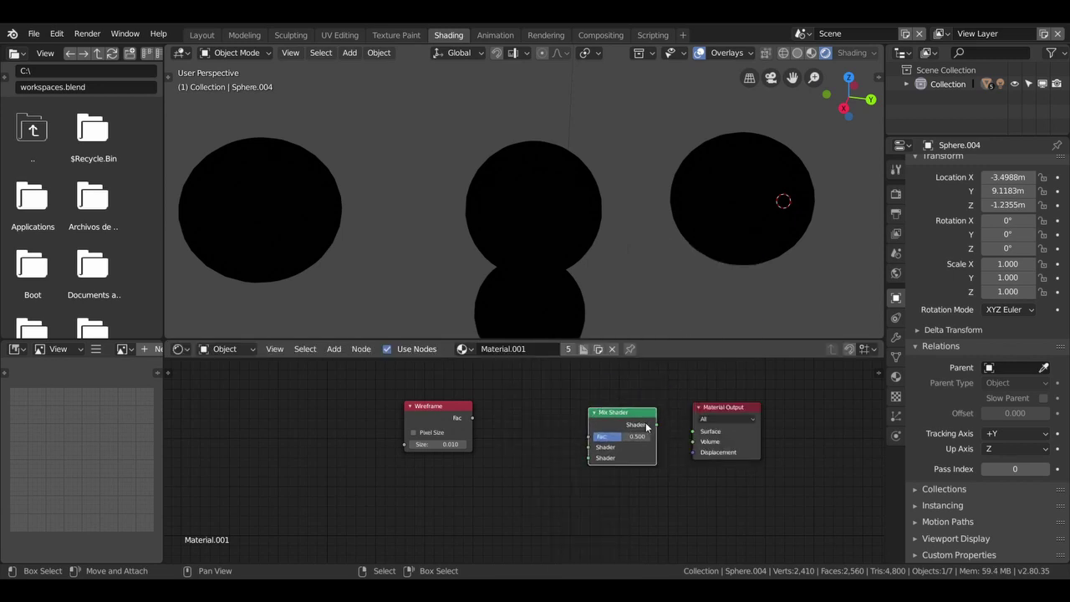
drag(656, 424, 700, 434)
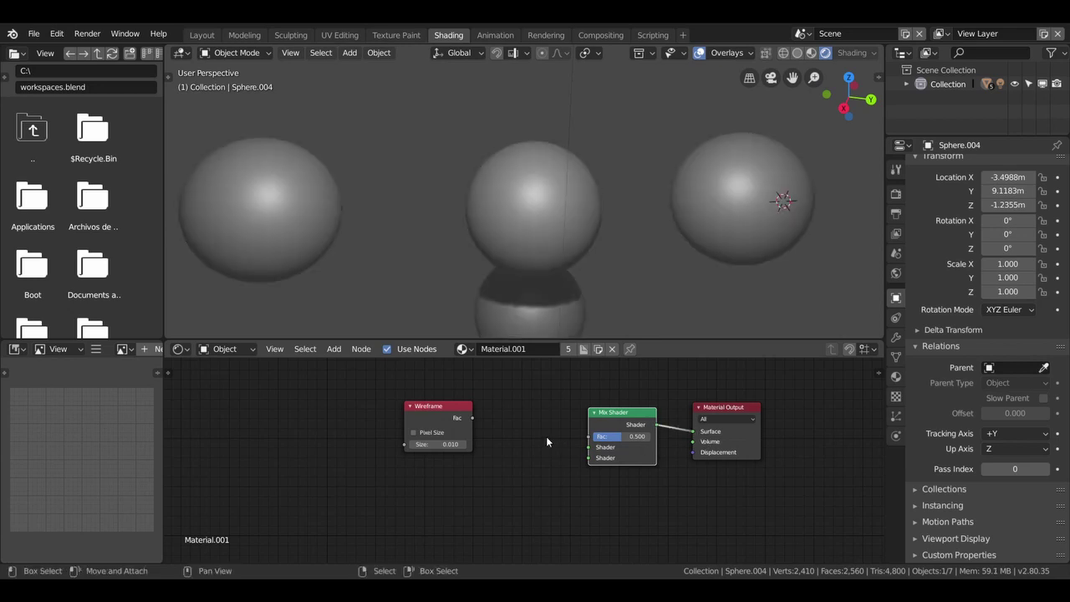
Add a Diffuse BSDF beside the Mix Shader and duplicate it below the original.
drag(442, 415, 343, 409)
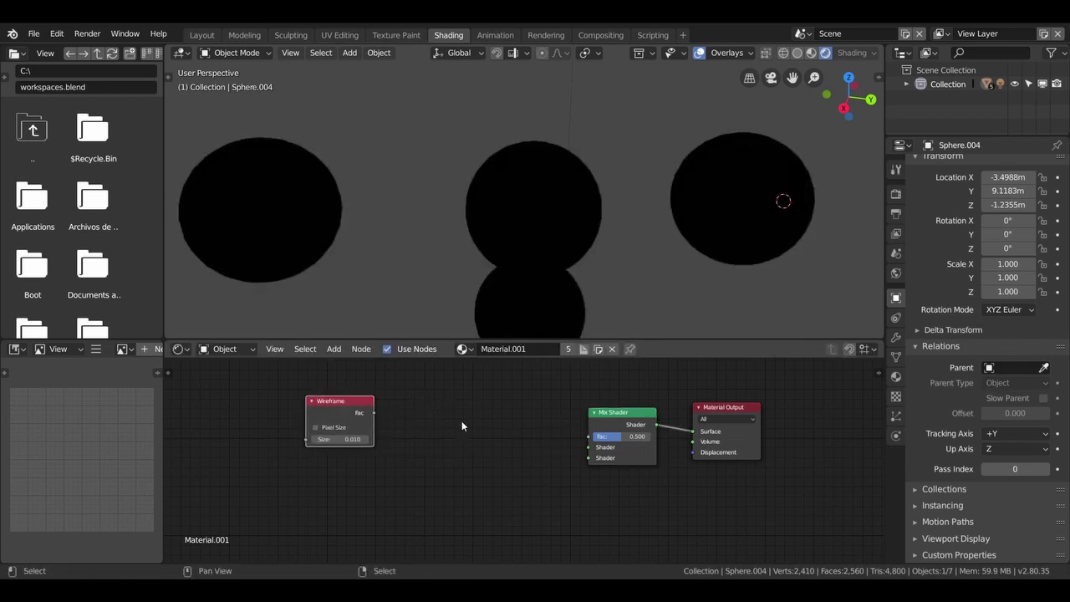
key(shift+a)
click(541, 223)
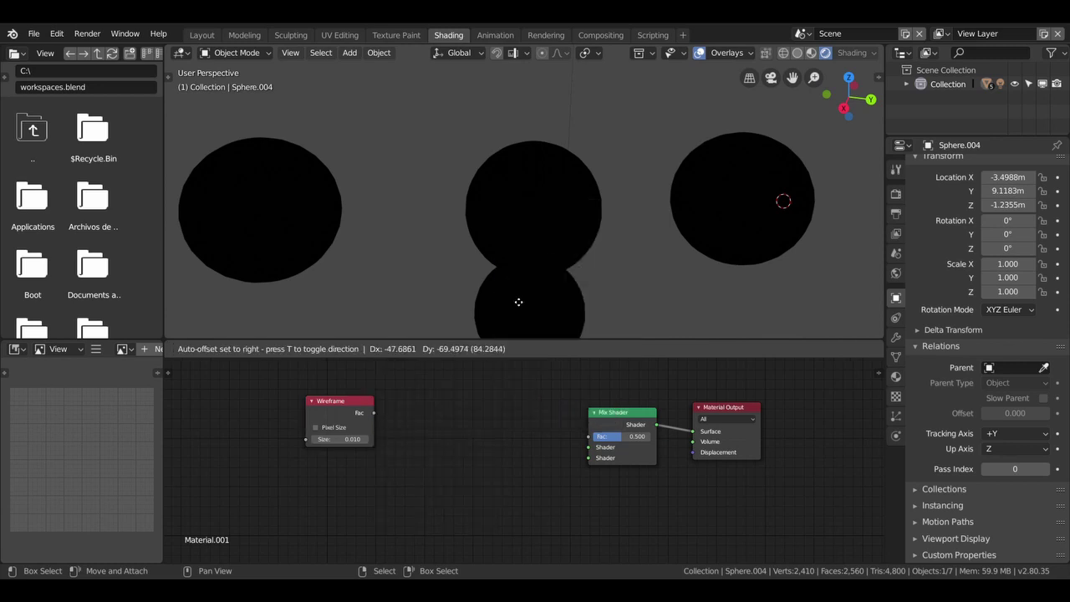
click(504, 391)
key(shift+d)
click(501, 463)
click(525, 409)
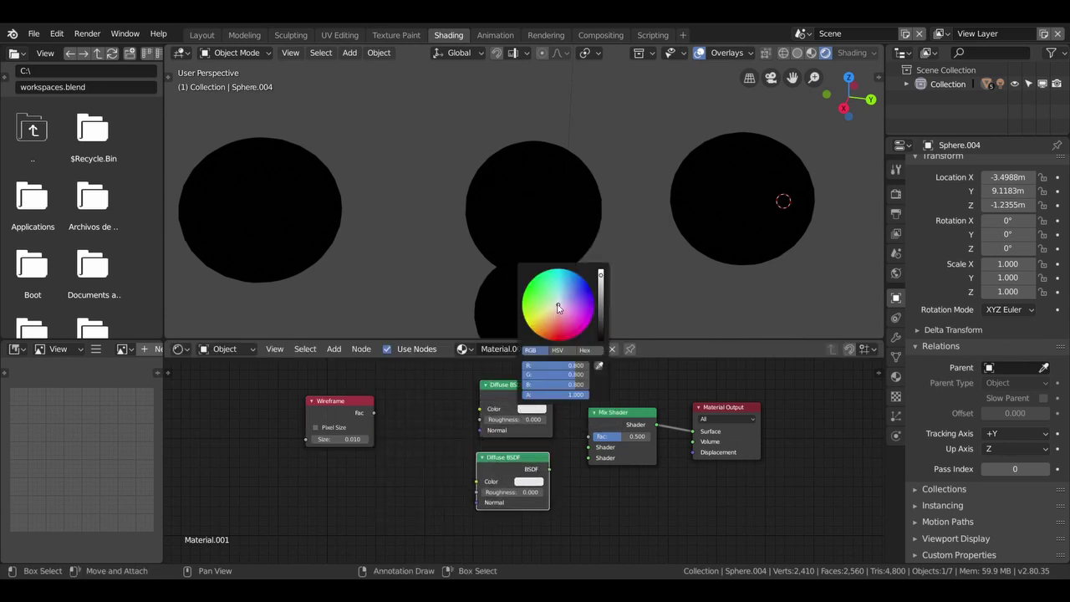
Colour one Diffuse BSDF green and the other dark grey, with the grey stacked above the green.
drag(557, 311, 532, 294)
drag(532, 430, 532, 476)
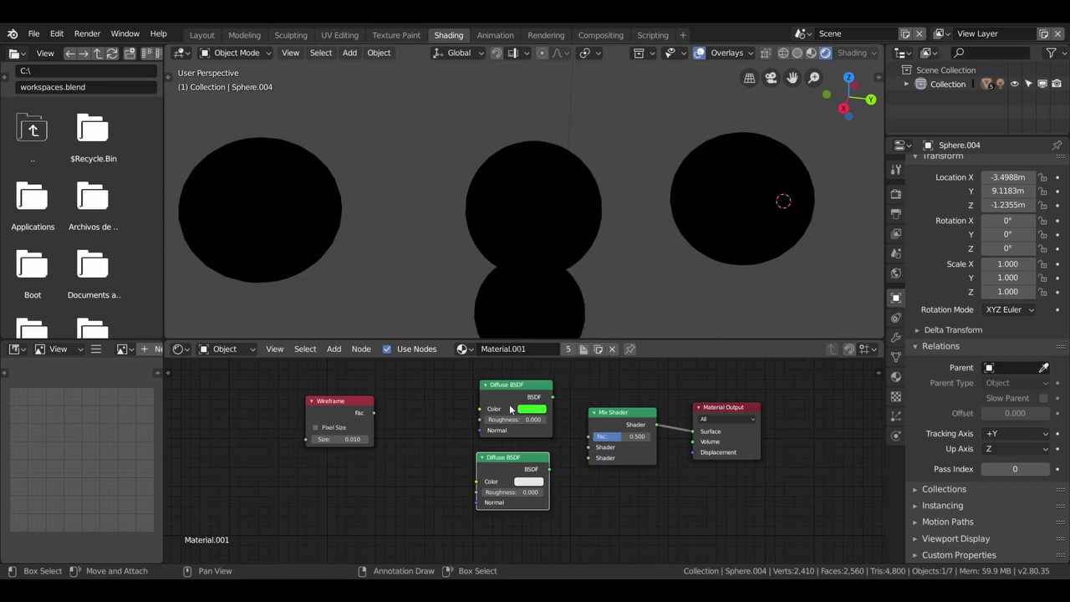
mouse_move(442, 459)
mouse_down()
mouse_move(519, 424)
mouse_move(516, 402)
mouse_up()
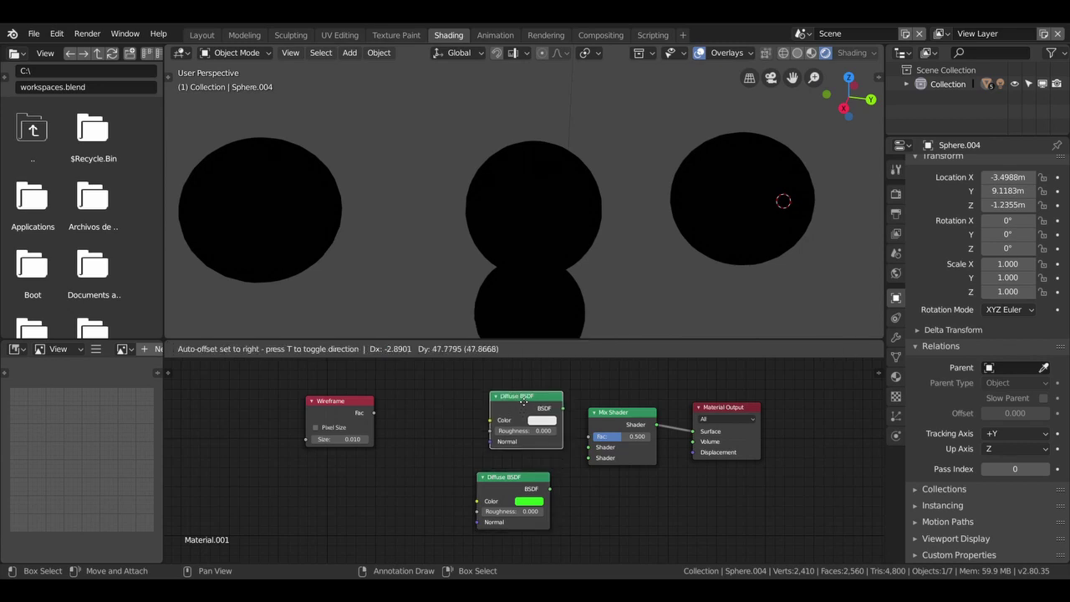
drag(512, 481, 535, 475)
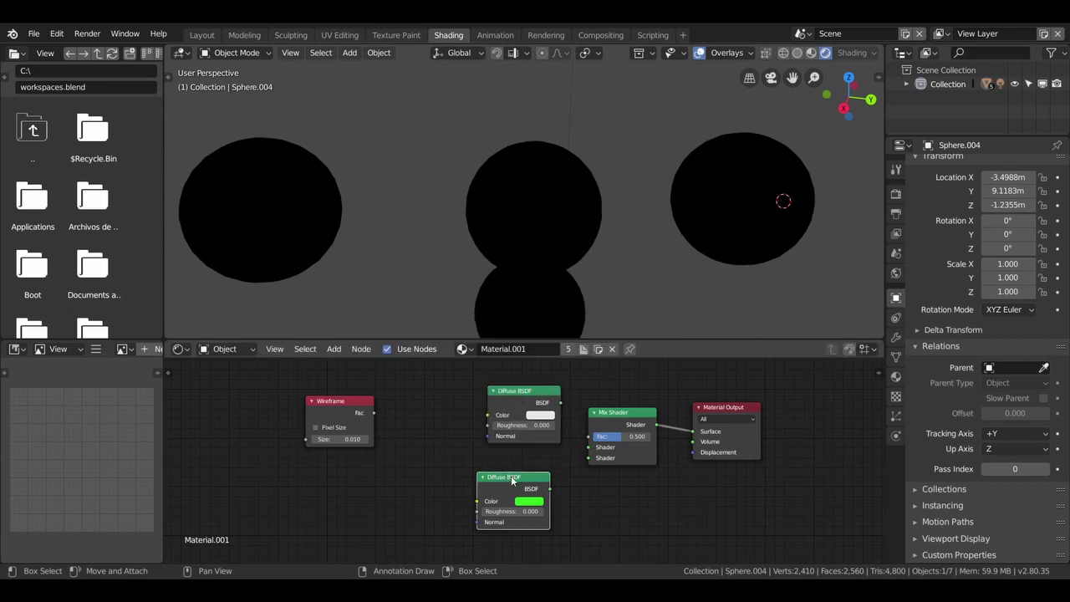
click(539, 415)
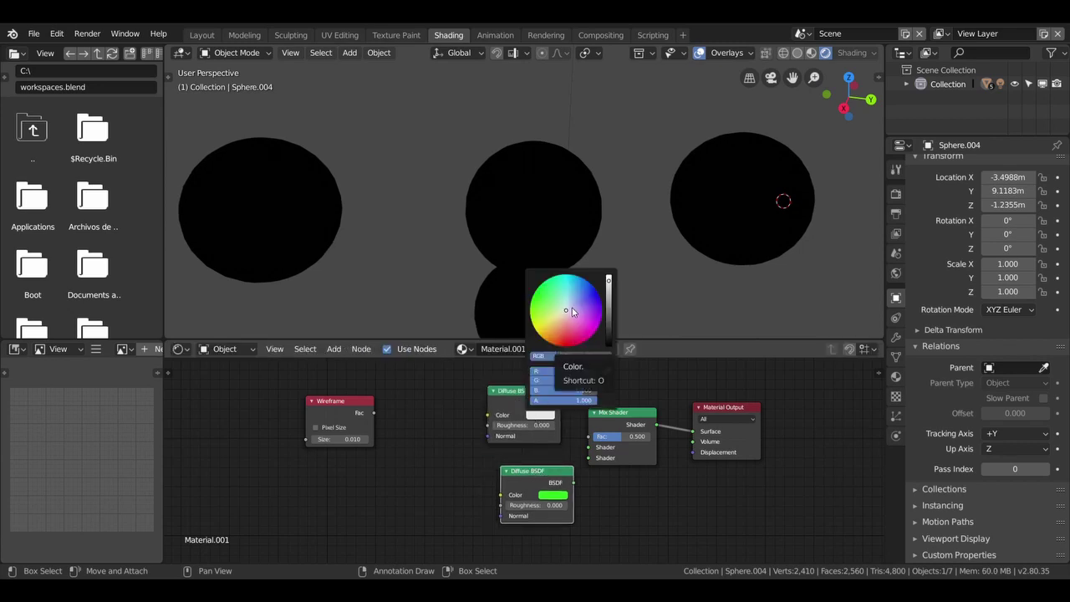
drag(609, 280, 608, 303)
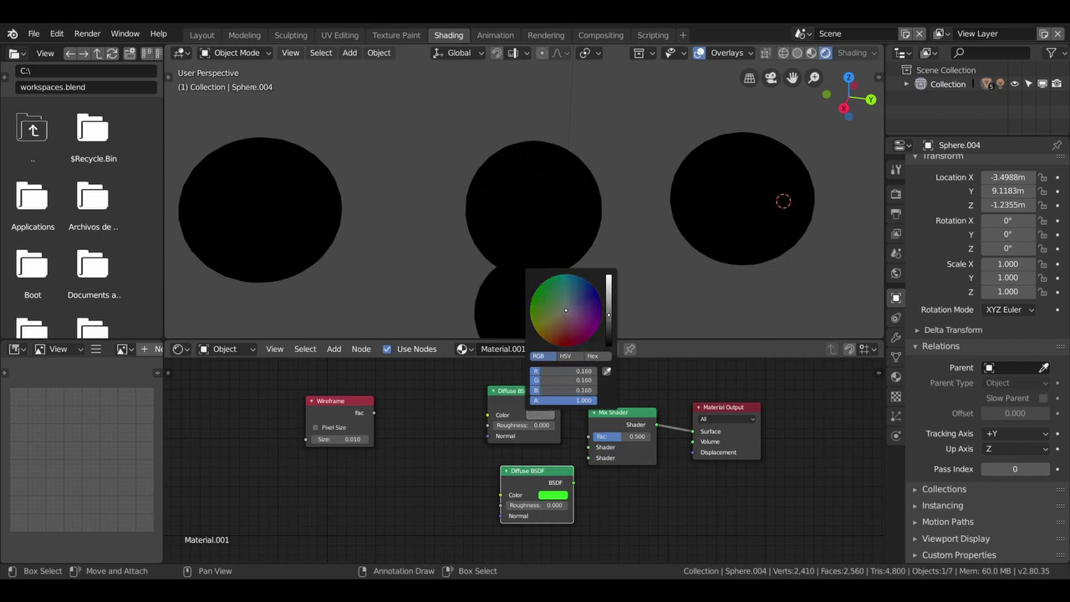
drag(522, 475, 502, 488)
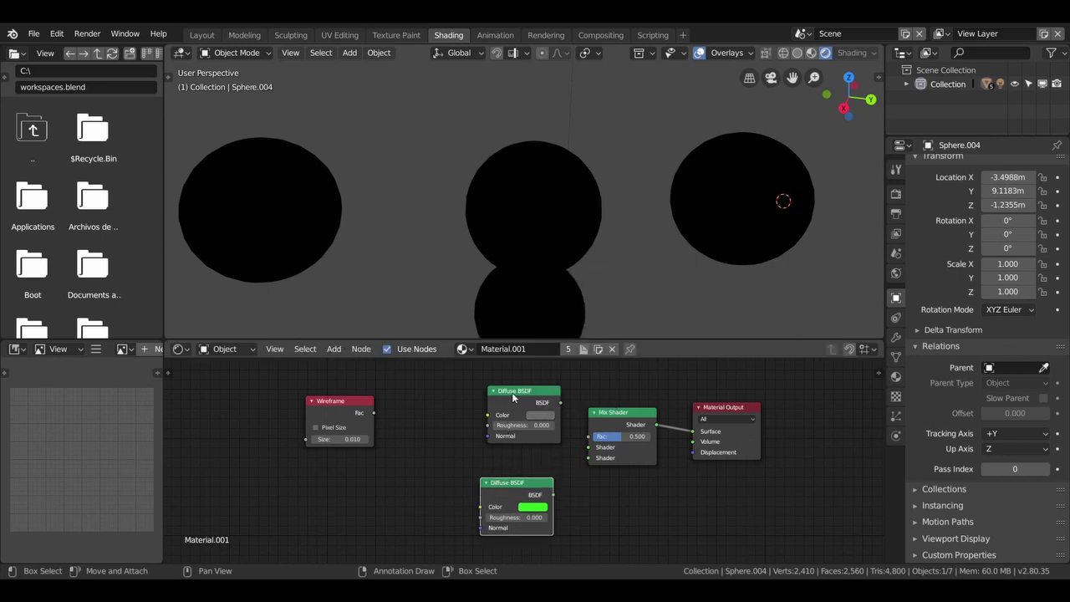
drag(515, 392, 507, 409)
Link Wireframe Fac to the Mix Fac, dull the green, and feed both BSDFs into the Mix Shader.
drag(373, 413, 590, 436)
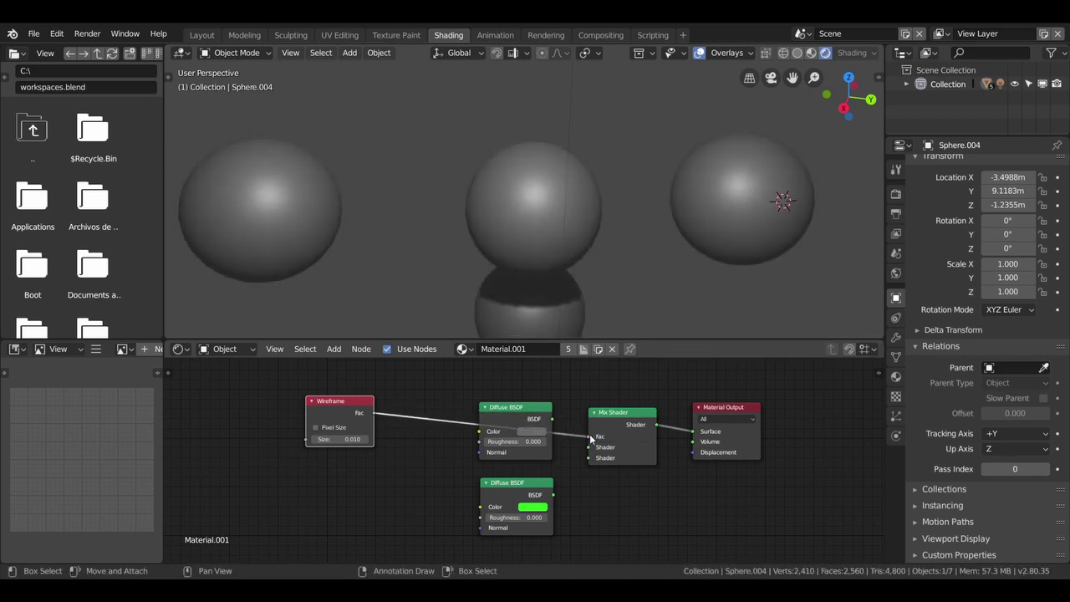
click(532, 507)
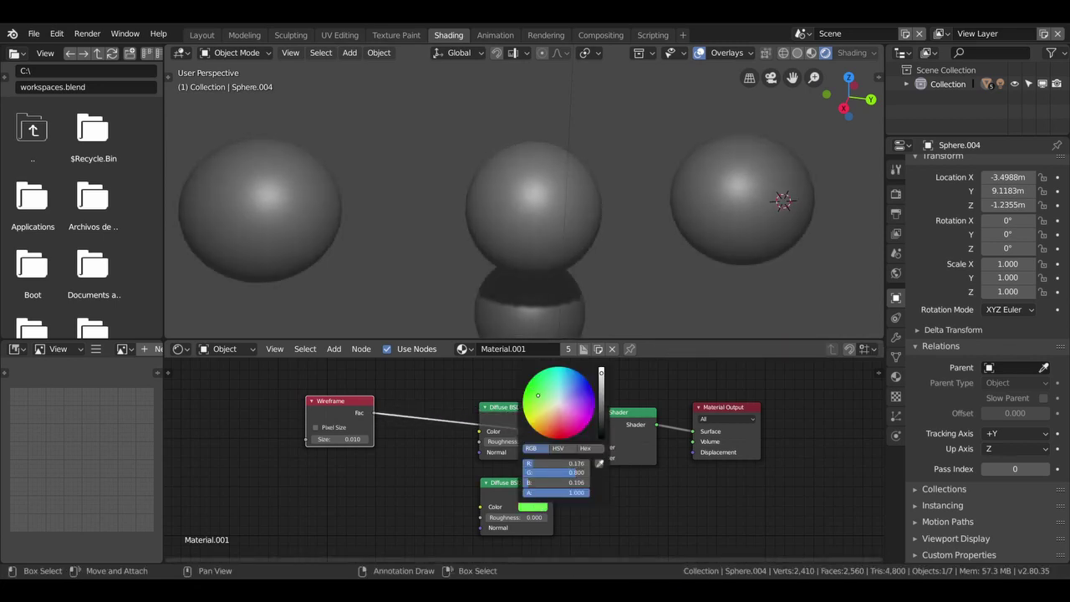
drag(601, 371, 601, 387)
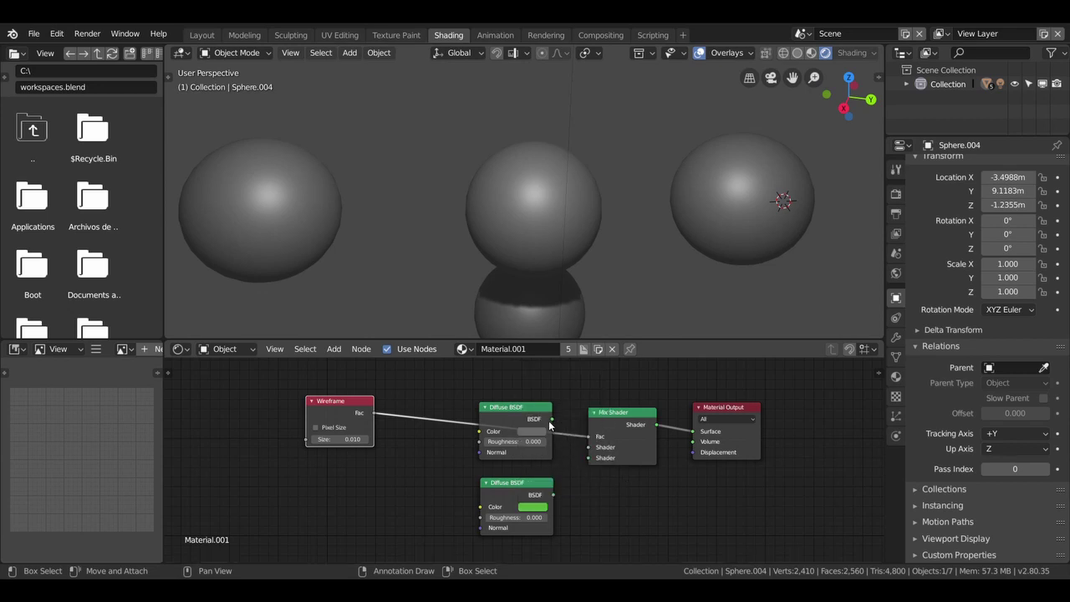
drag(551, 418, 589, 447)
drag(552, 497, 589, 457)
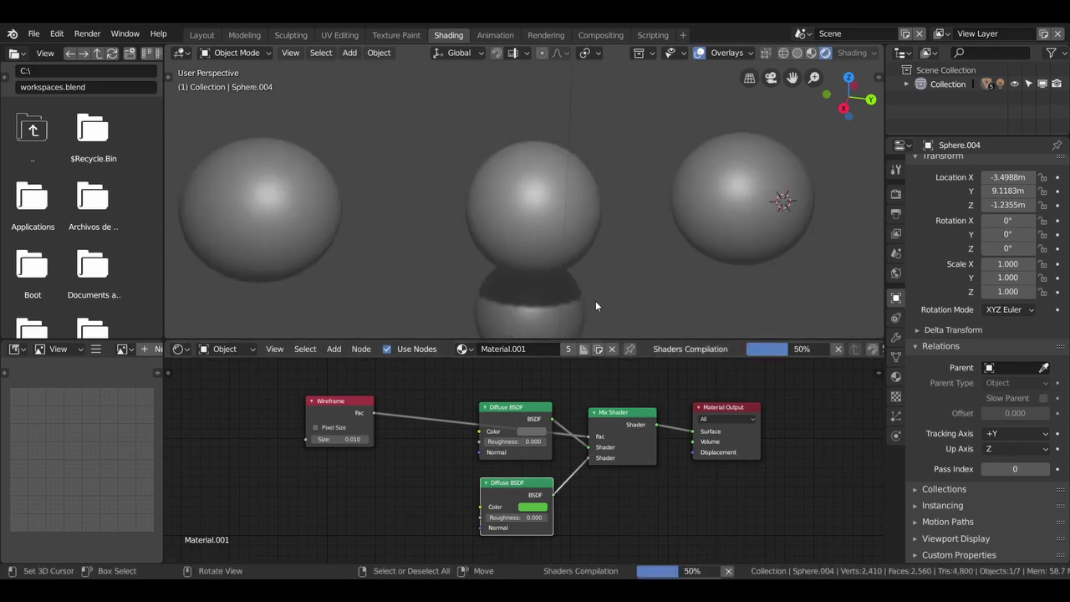
drag(515, 408, 516, 416)
scroll(535, 273, up, 2)
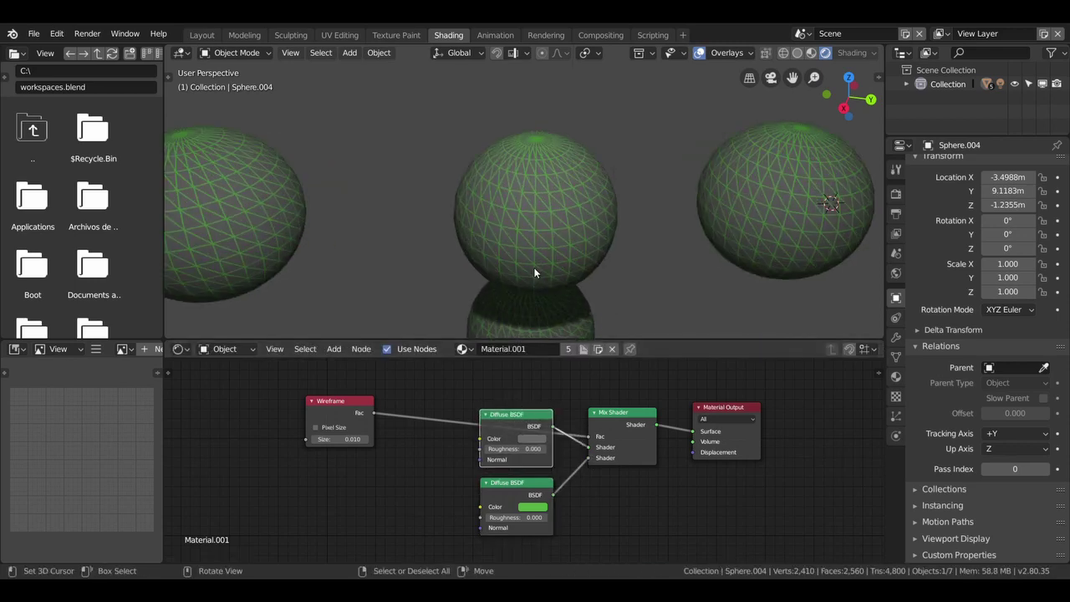
Apply the sphere's Subdivision modifier.
mouse_move(555, 239)
middle_down()
mouse_move(479, 229)
mouse_move(657, 272)
middle_up()
scroll(514, 229, down, 3)
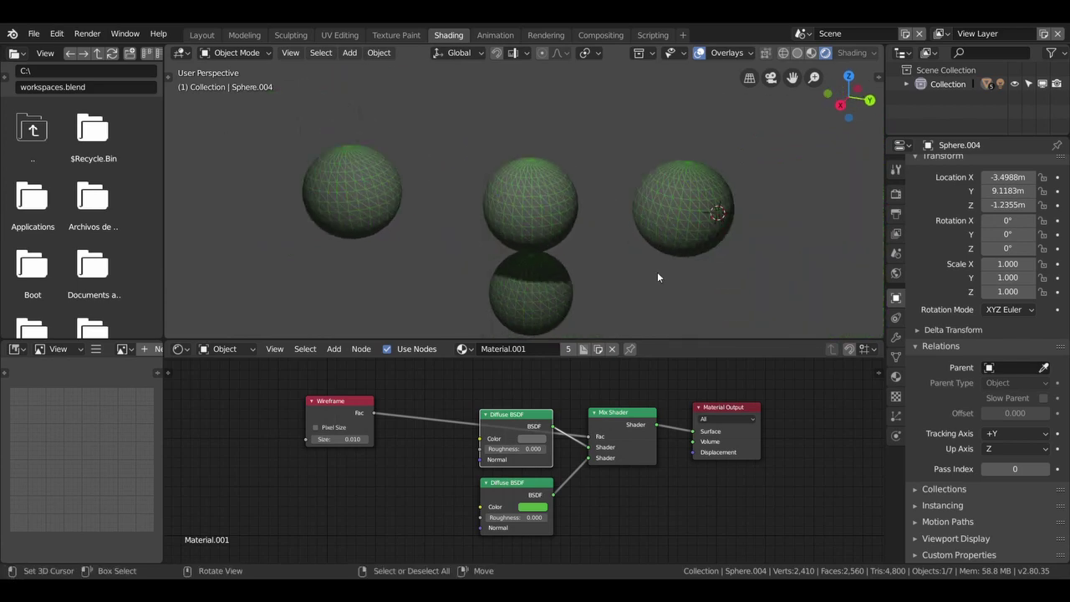
scroll(656, 205, up, 4)
scroll(560, 225, up, 1)
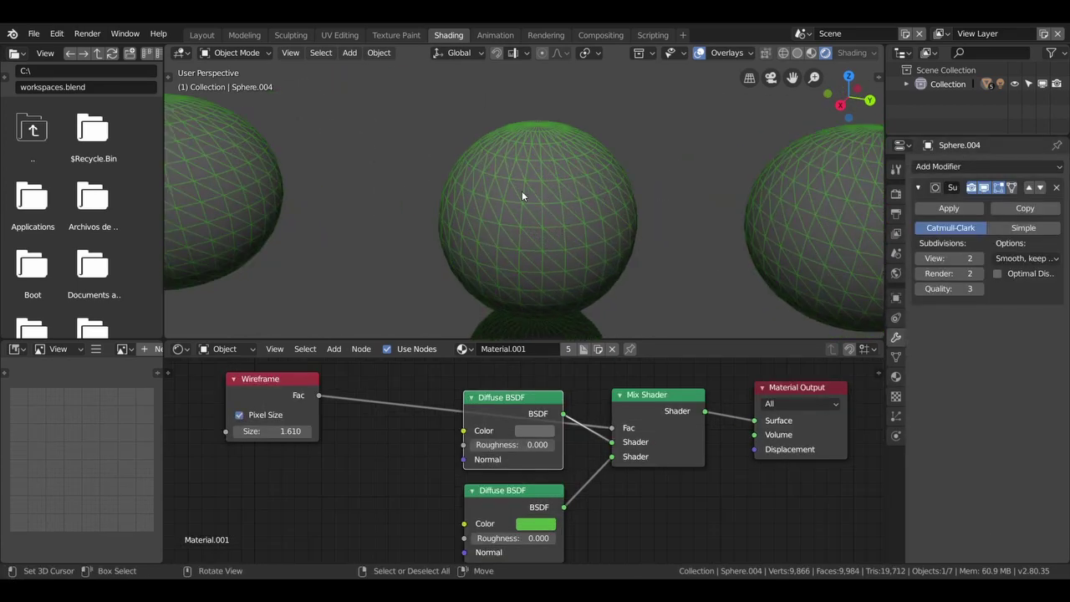
click(934, 207)
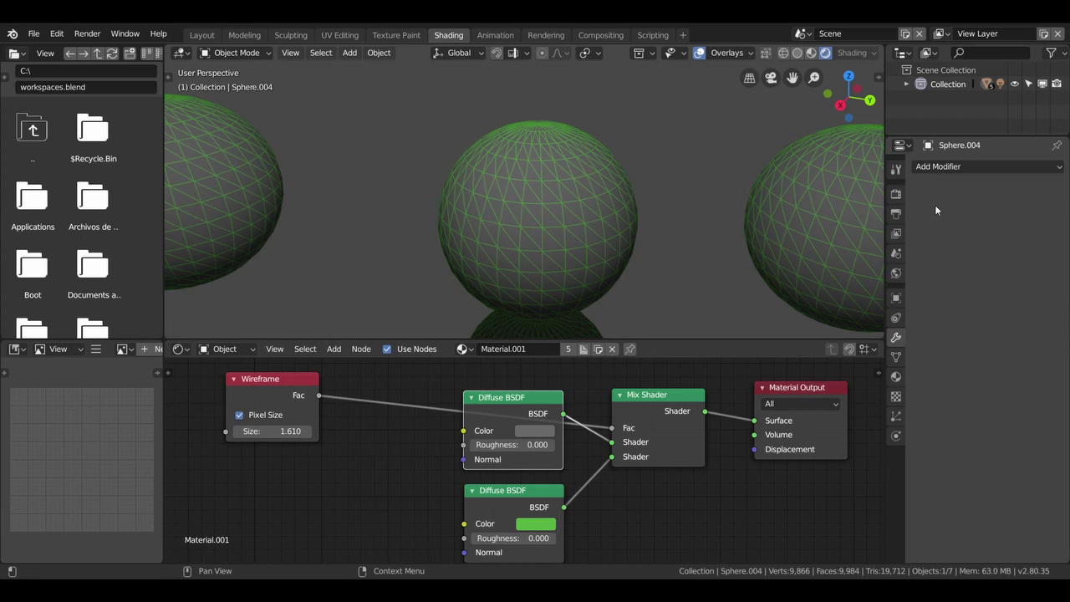
scroll(802, 226, down, 3)
click(803, 222)
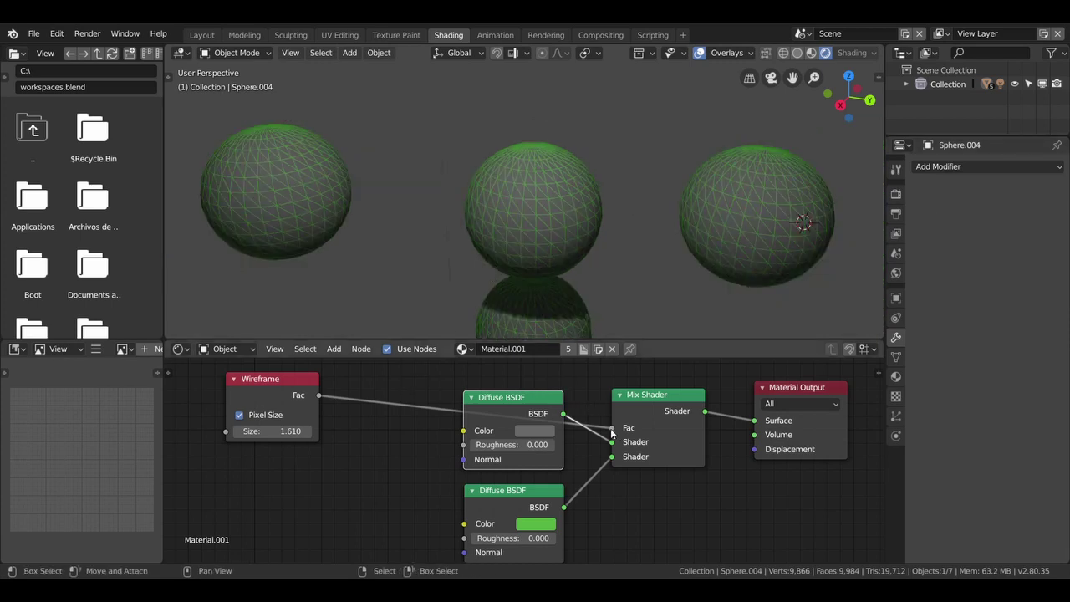
Delete every node in Material.001 except the Material Output.
mouse_move(612, 427)
mouse_down()
mouse_move(385, 408)
mouse_move(612, 427)
mouse_up()
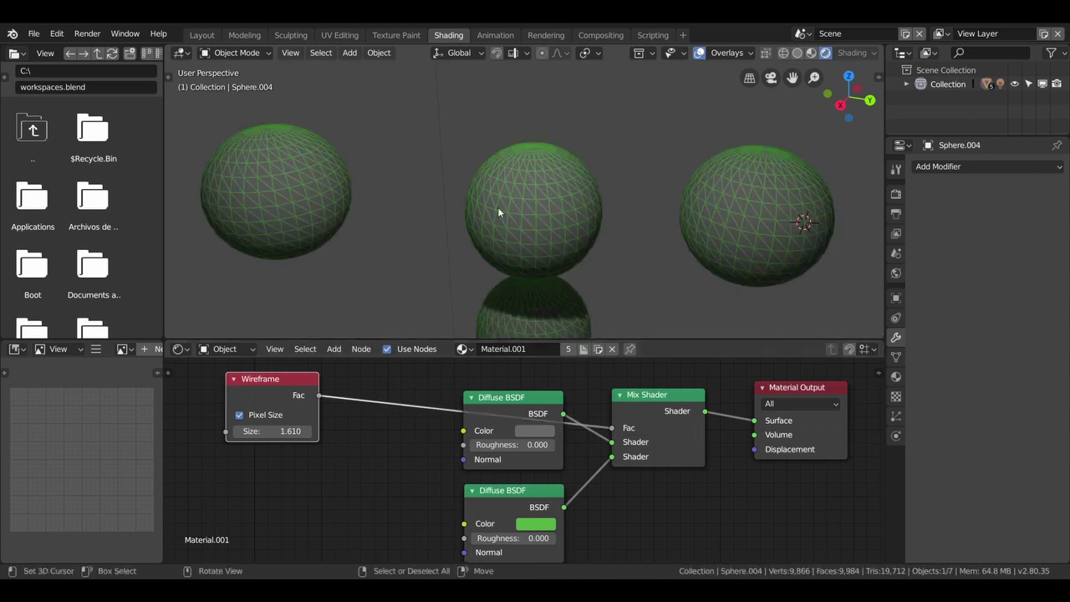
mouse_move(527, 170)
middle_down()
mouse_move(529, 248)
mouse_move(590, 101)
mouse_move(465, 73)
middle_up()
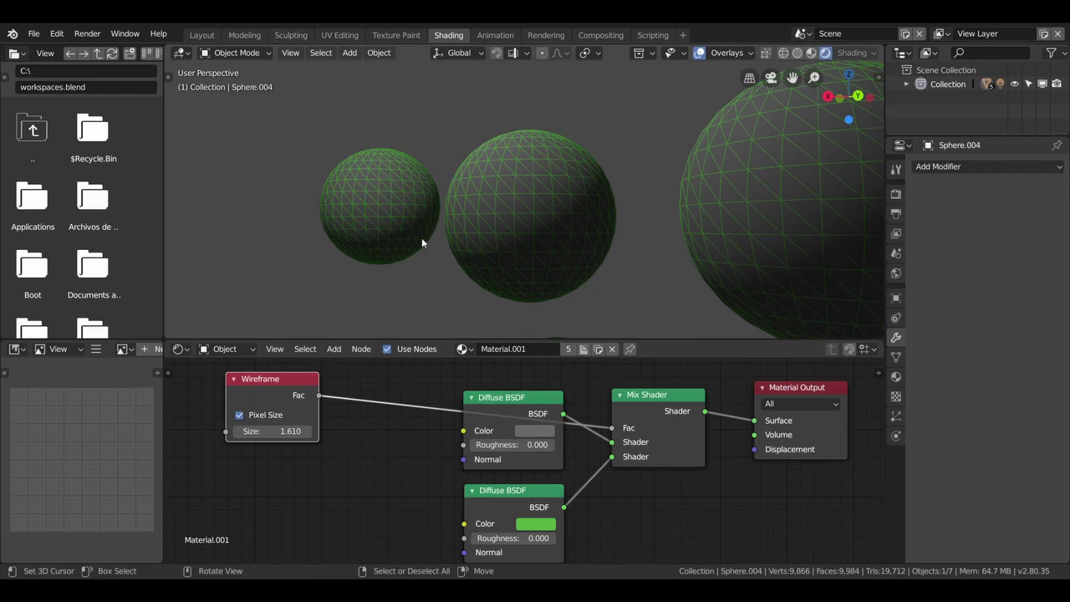
scroll(426, 261, down, 3)
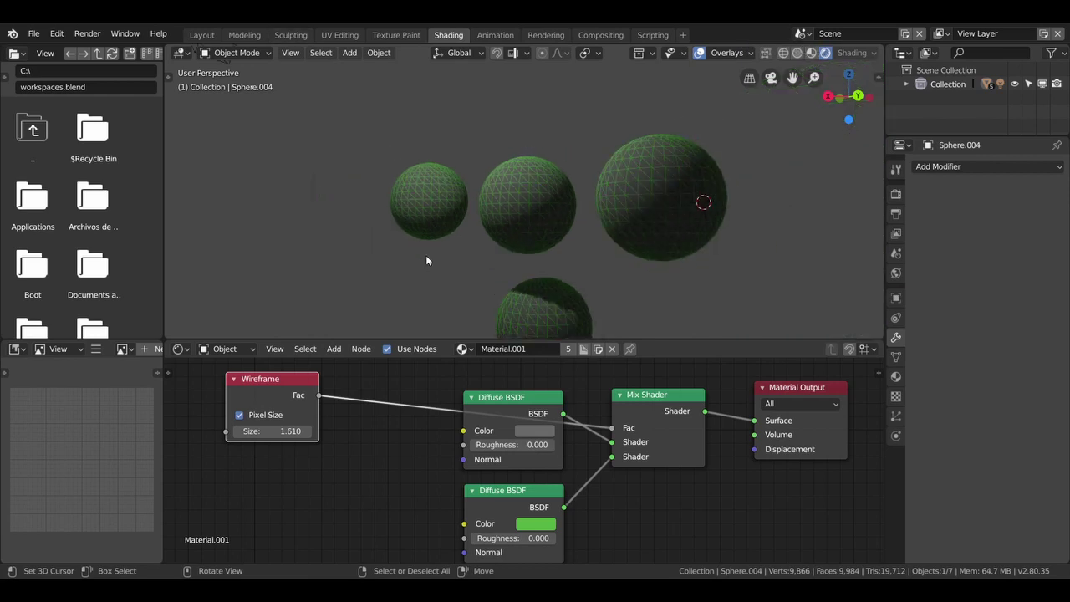
key(a)
key(x)
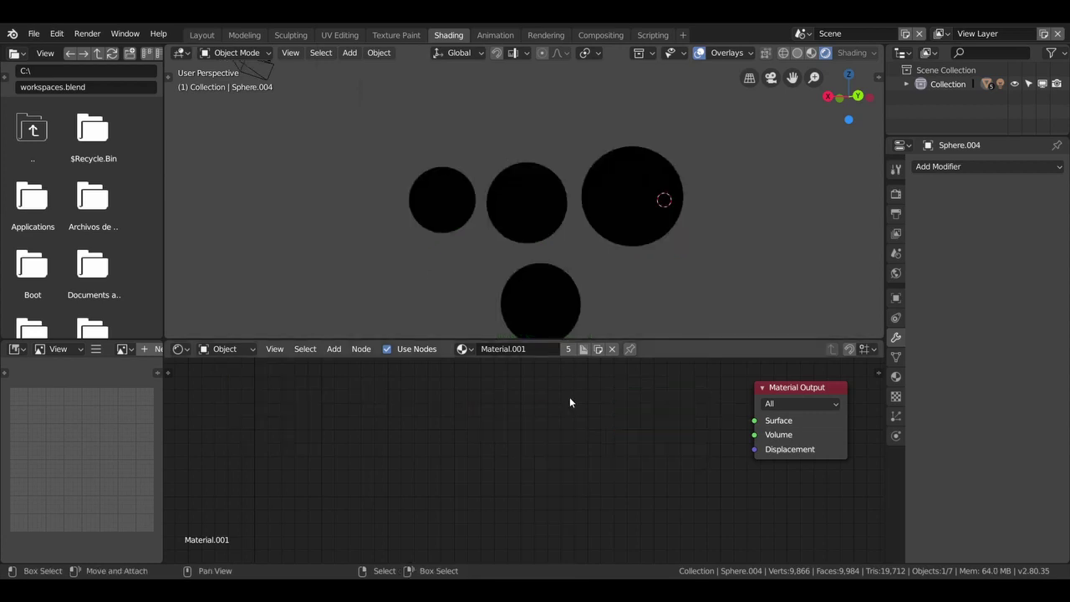
key(shift+a)
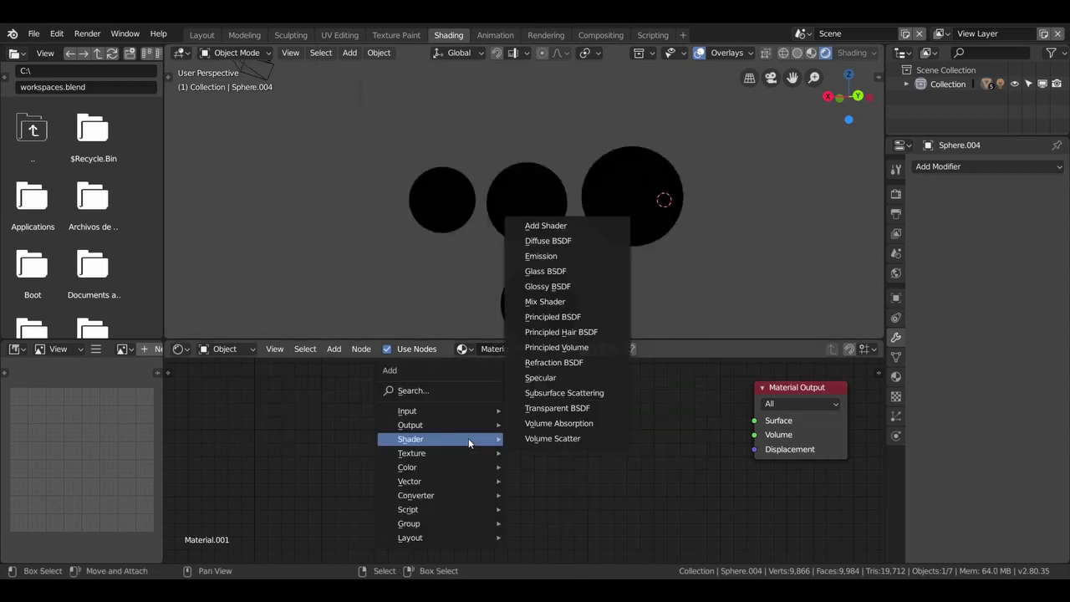